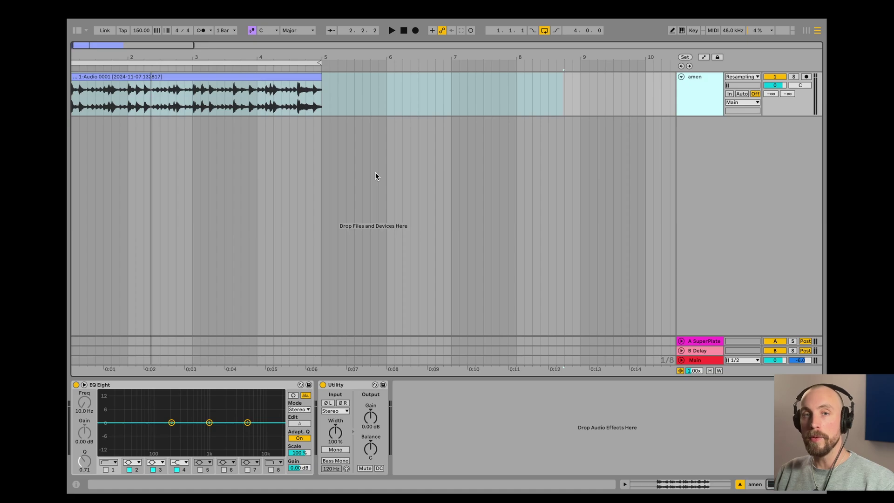
- Play the four-bar amen break from bar 1 and stop it after a short listen
click(223, 76)
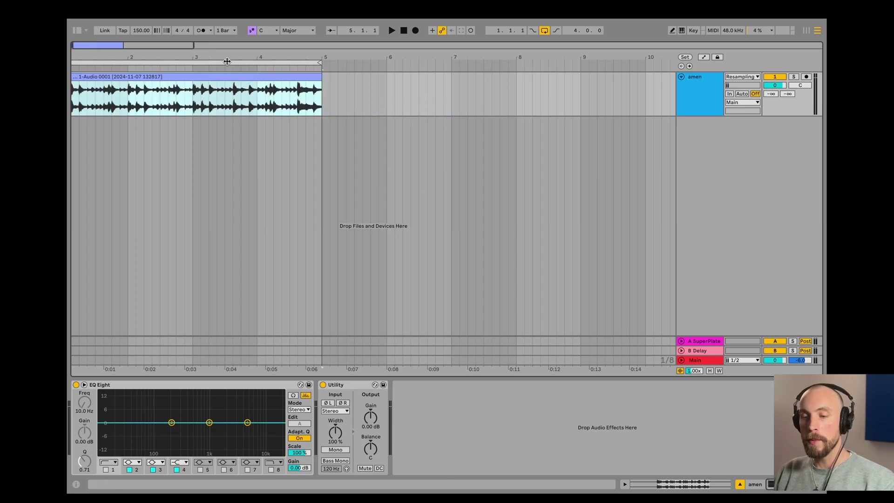
drag(226, 58, 329, 56)
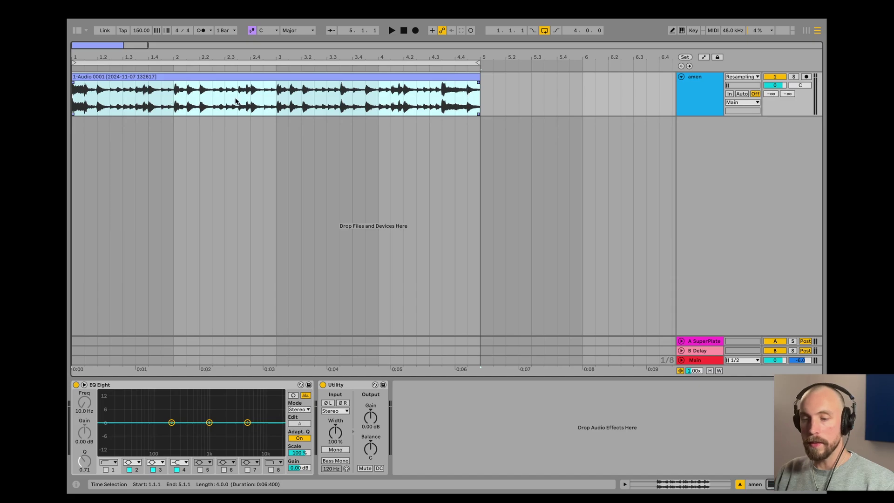
click(141, 30)
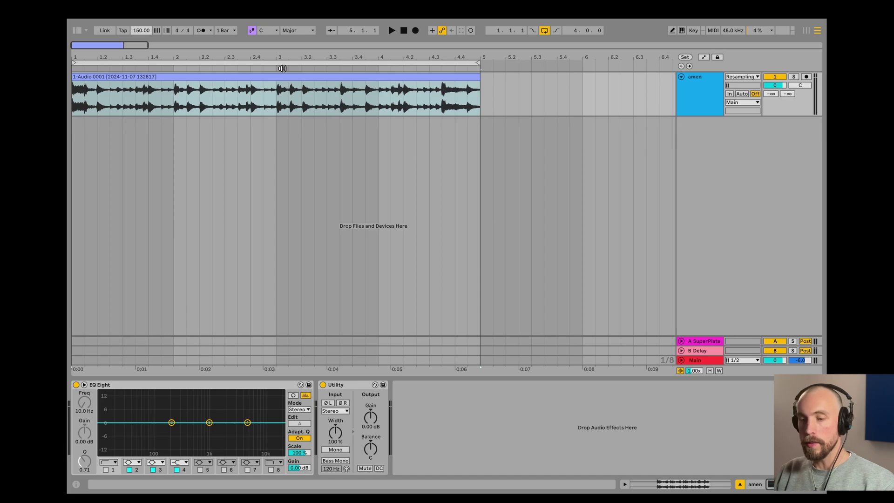
key(space)
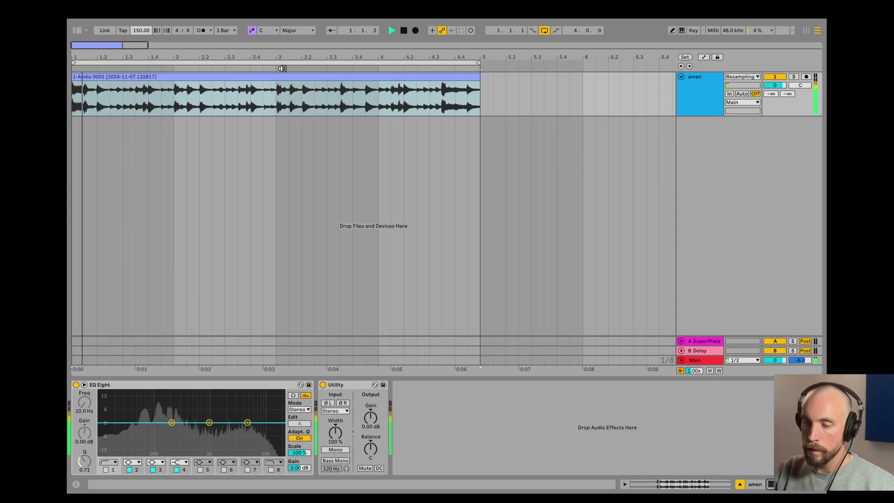
click(293, 78)
key(space)
- Slice the amen clip to a new MIDI track, one slice per transient, with the default preset and preserved warped timing
click(293, 77)
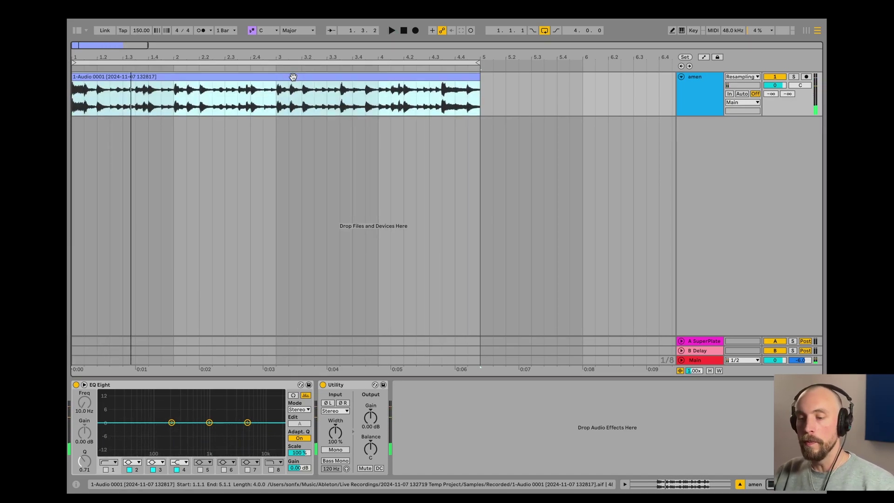
right_click(293, 77)
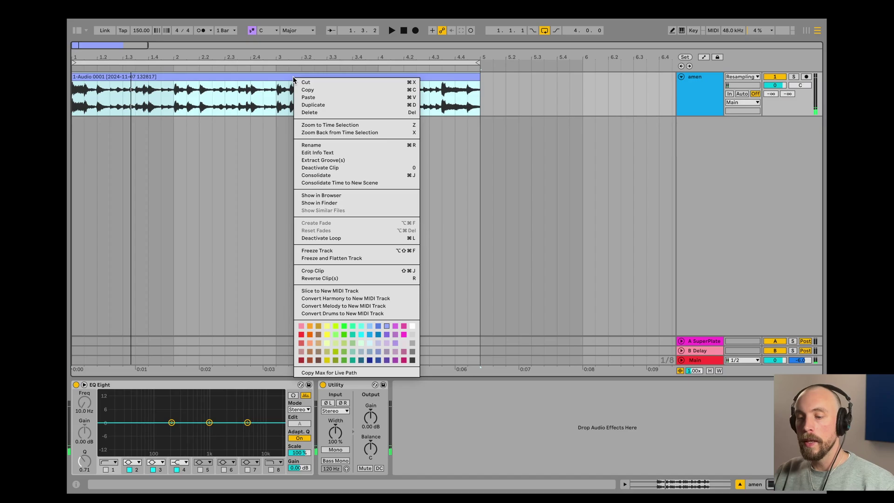
click(346, 291)
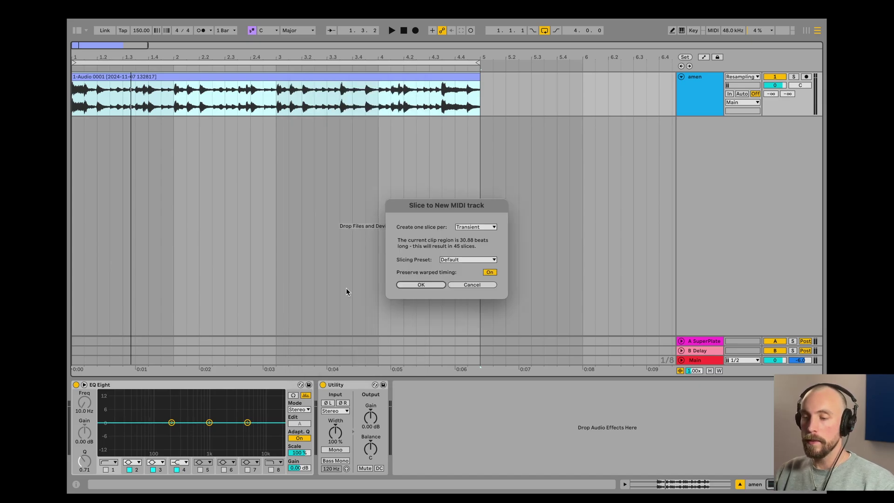
click(422, 285)
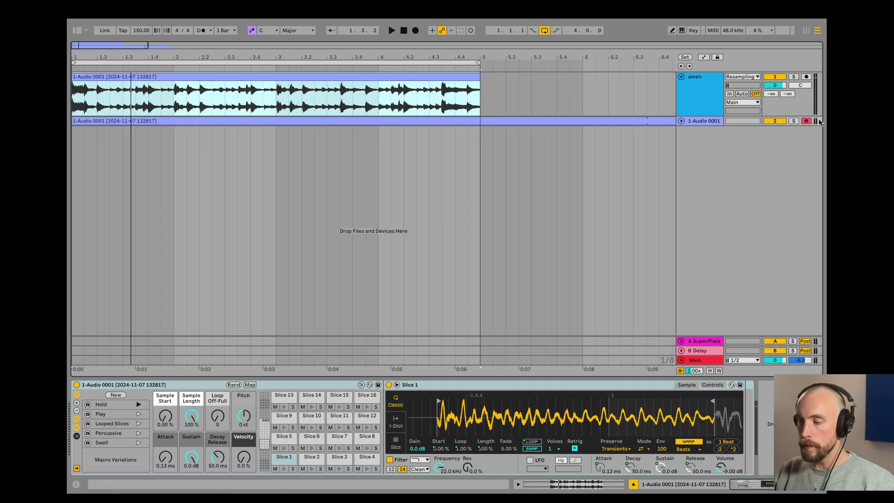
- Solo and unfold the new sliced MIDI track, and play it briefly
click(794, 121)
click(681, 121)
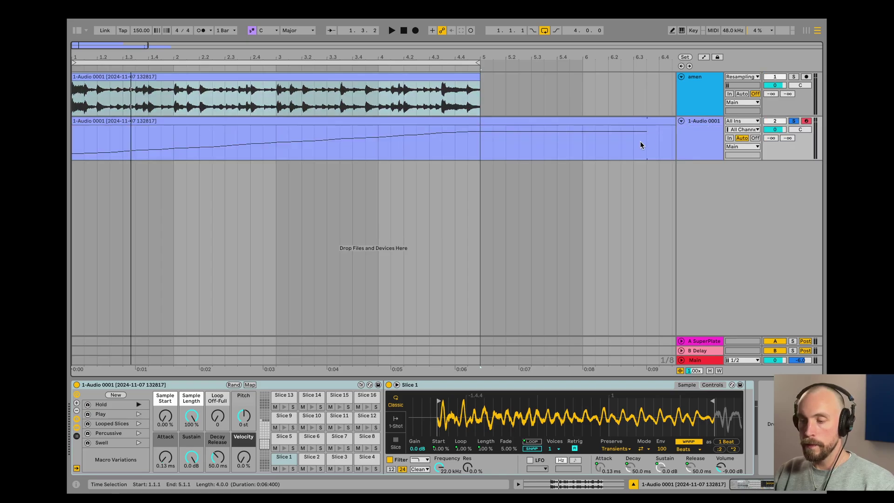
key(space)
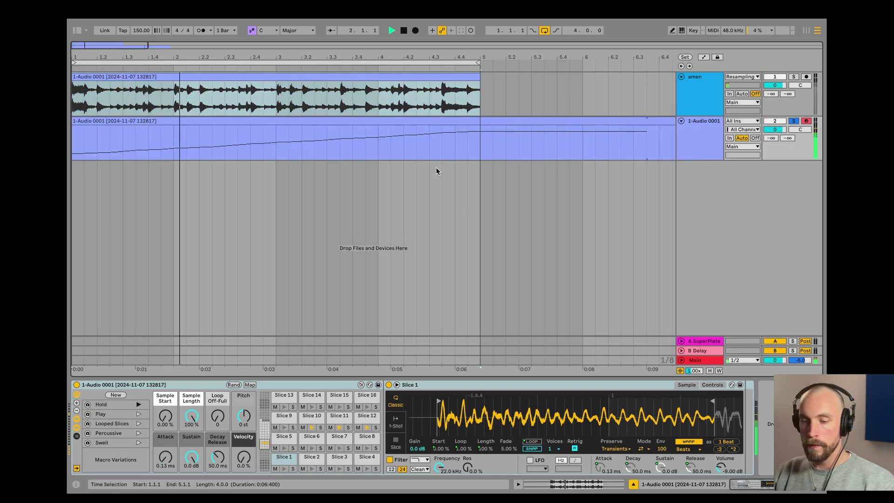
key(space)
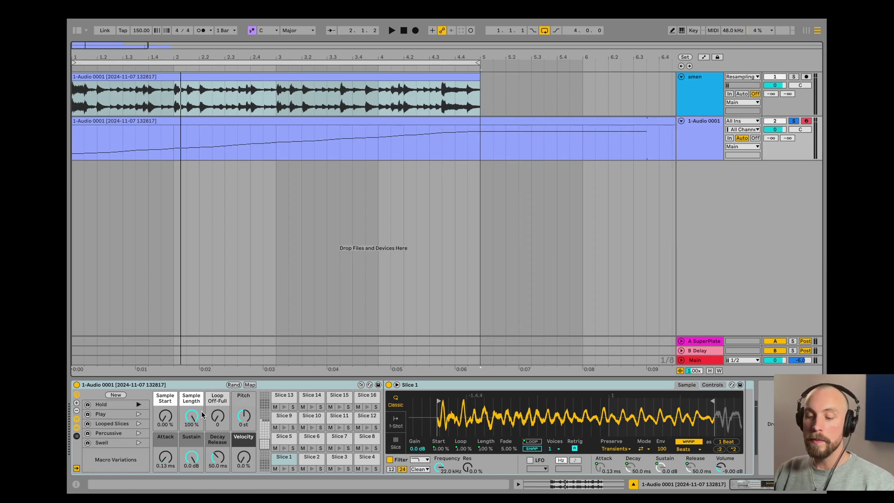
- During playback, set the slice rack's macros to Sample Length 46.5%, Loop 33, Sustain -7.9 dB and Attack 1.27 ms
key(space)
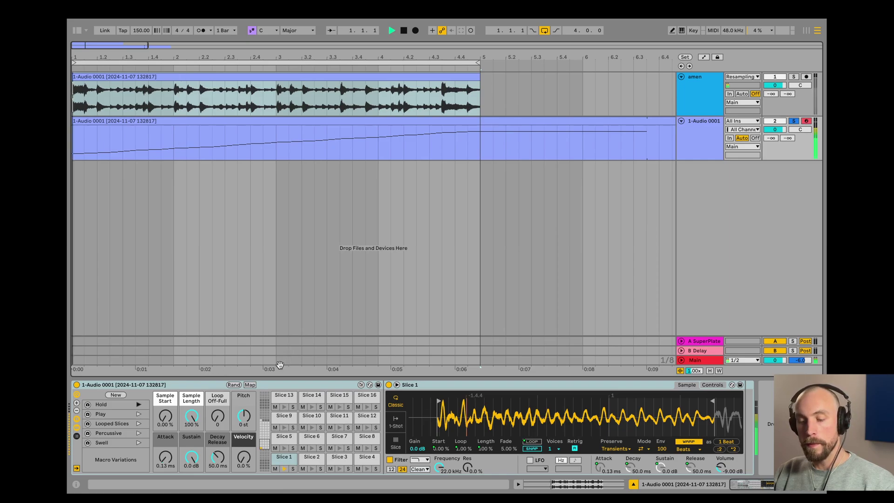
drag(193, 413, 192, 477)
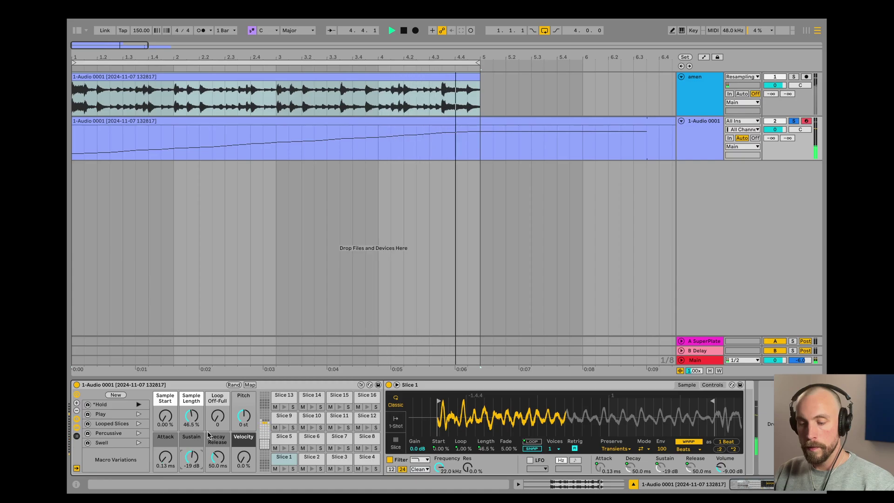
mouse_move(217, 416)
mouse_down()
mouse_move(218, 366)
mouse_move(218, 425)
mouse_up()
drag(192, 456, 192, 445)
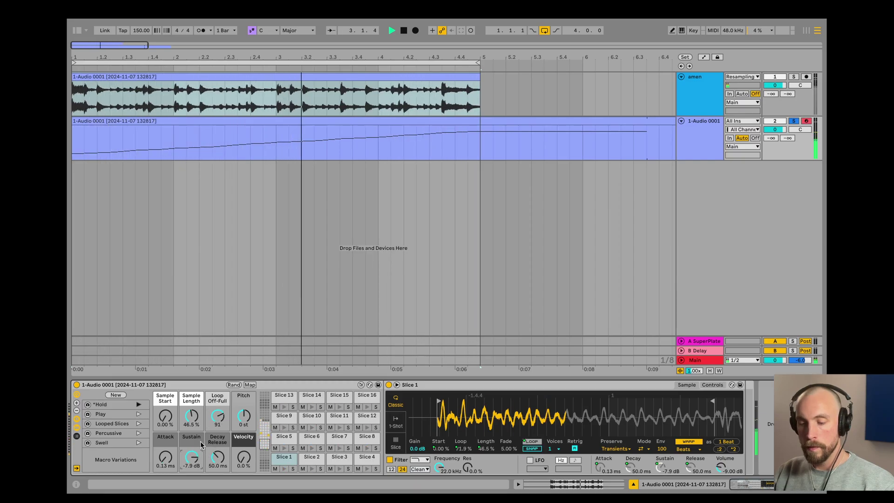
drag(218, 416, 218, 426)
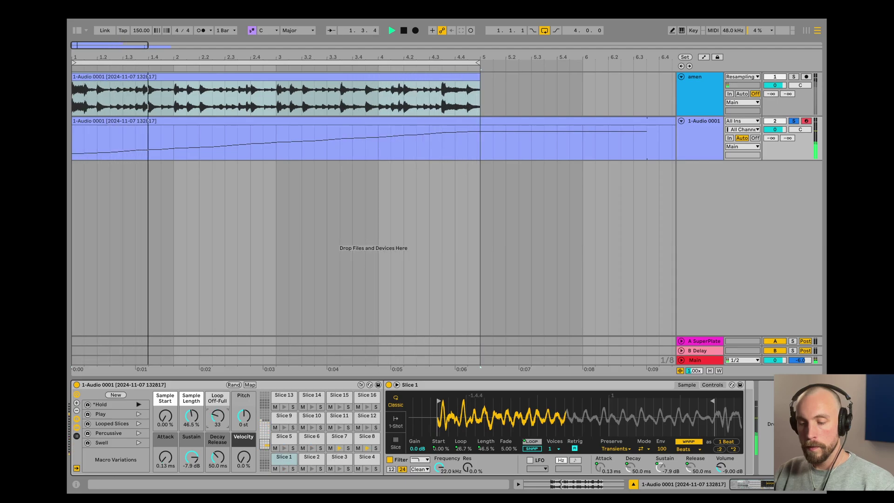
mouse_move(166, 456)
mouse_down()
mouse_move(165, 437)
mouse_move(166, 449)
mouse_up()
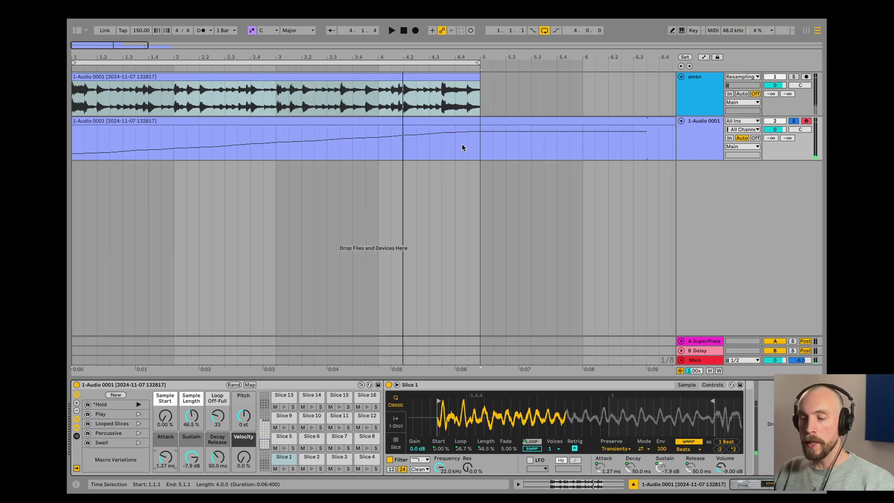
- Split the sliced MIDI clip at bar 5 and open its first part for note editing
click(481, 145)
key(space)
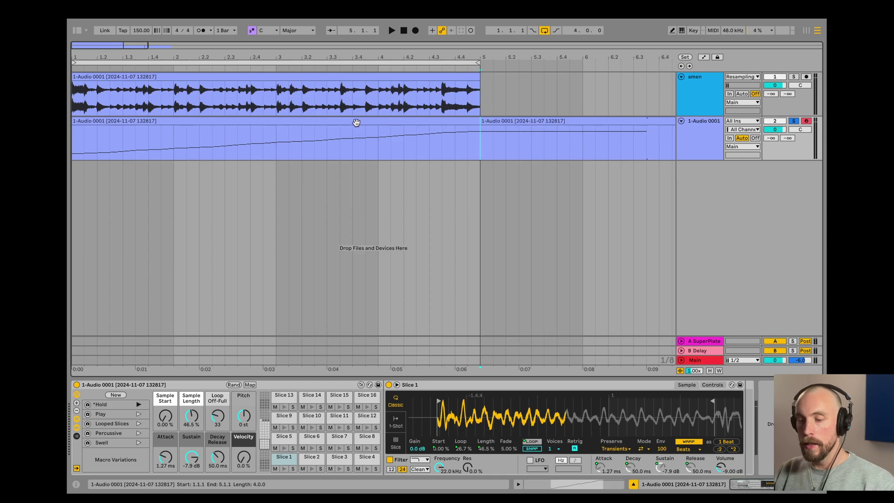
double_click(356, 122)
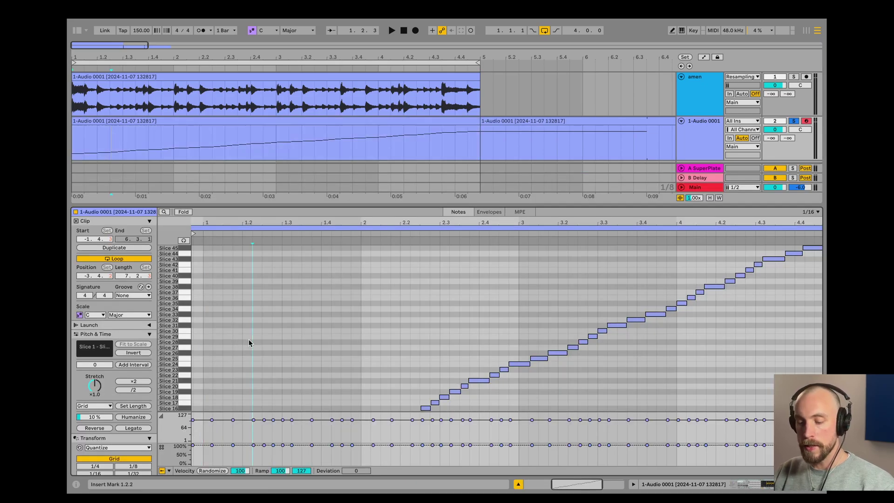
- Set the chance of all notes in the sliced MIDI clip to 50%
key(super+a)
click(279, 412)
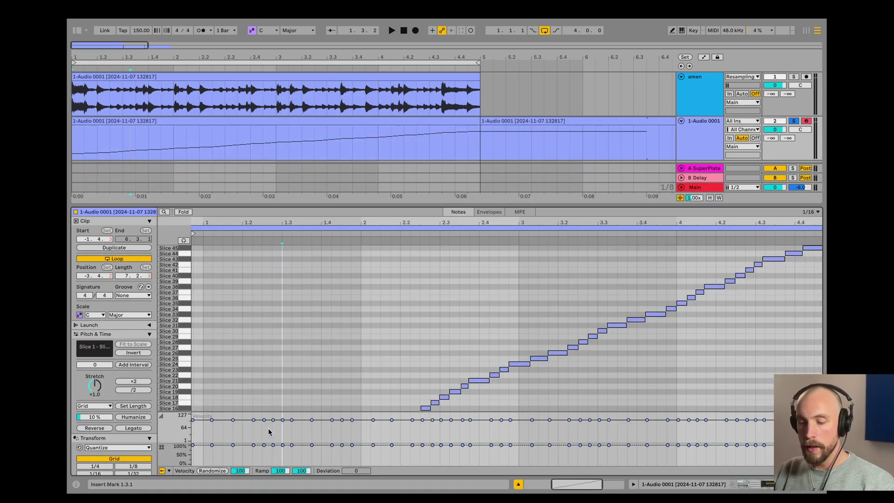
key(super+a)
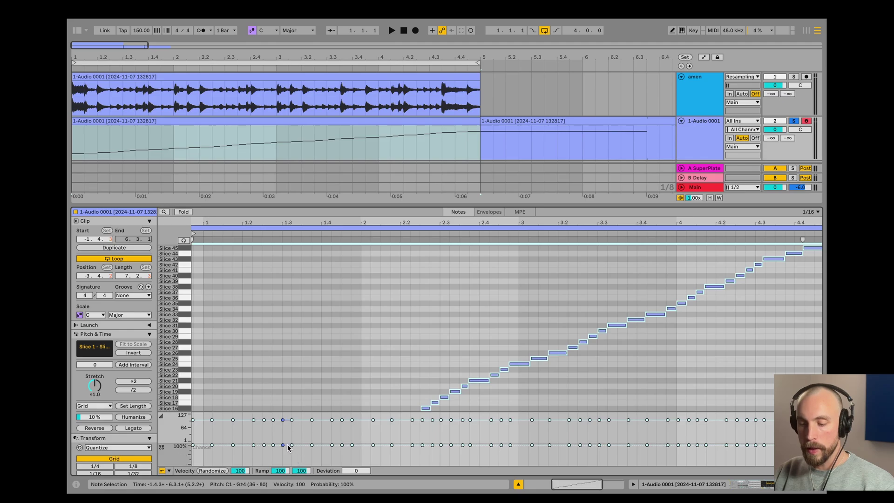
drag(284, 444, 284, 464)
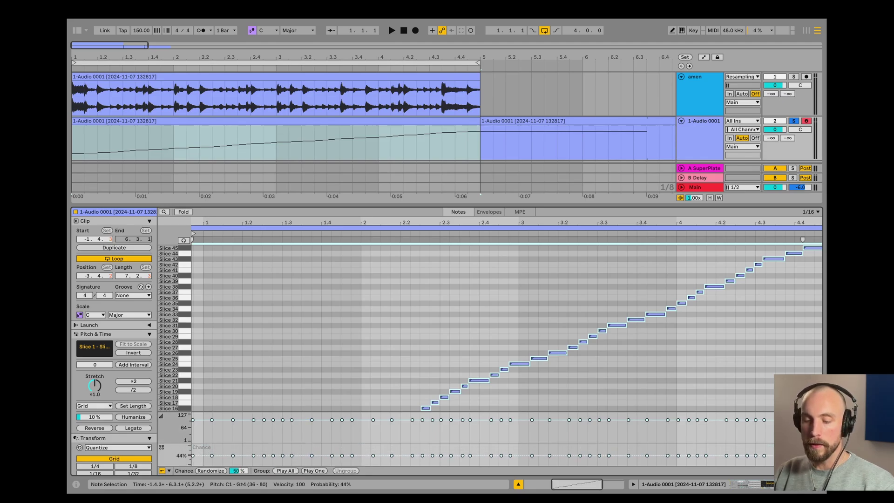
drag(284, 463, 284, 454)
- Listen to the sliced pattern with randomised note chance, closing the note editor and widening the timeline view
key(space)
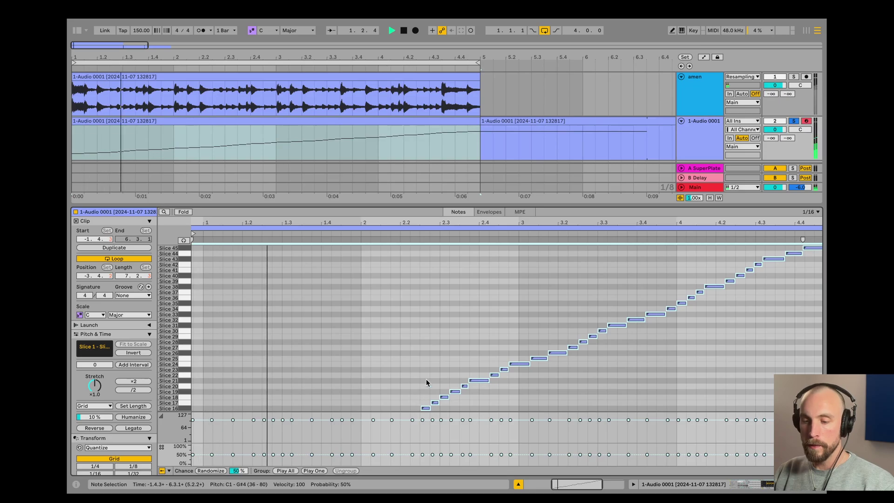
click(518, 484)
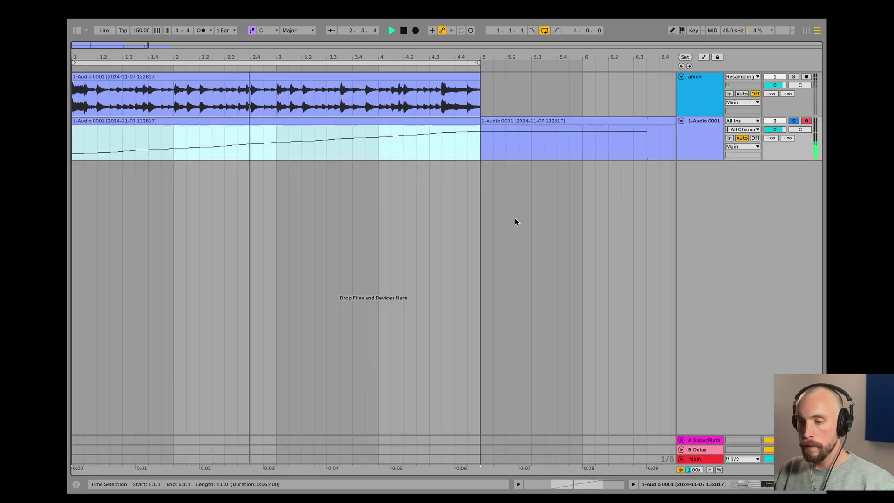
key(minus)
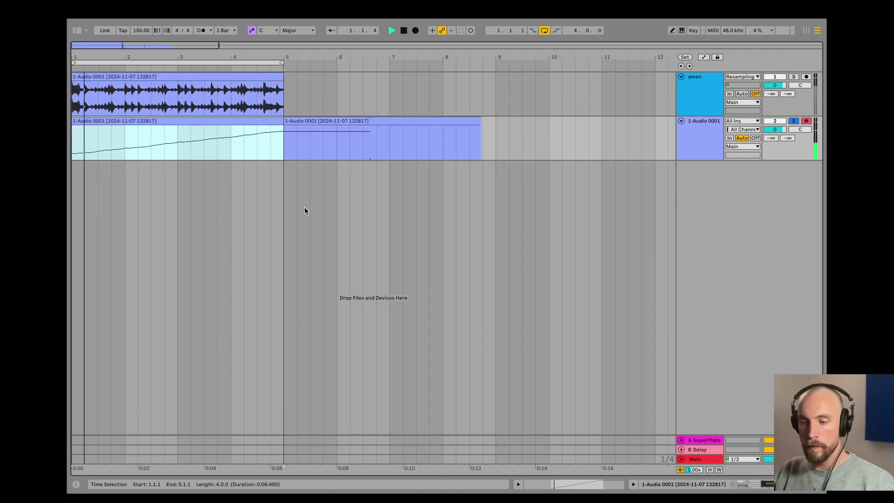
key(space)
drag(218, 60, 218, 70)
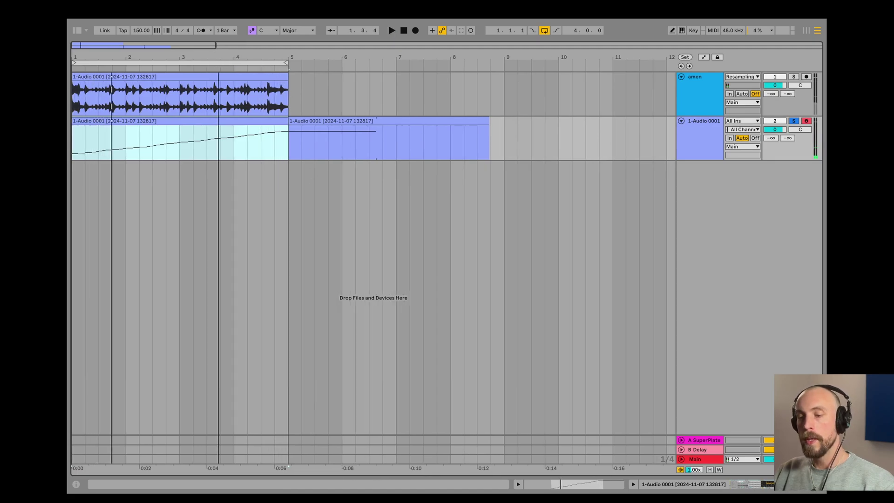
- Turn off solo on the sliced MIDI track and review the amen audio clip's MIDI conversion options without applying any
click(793, 120)
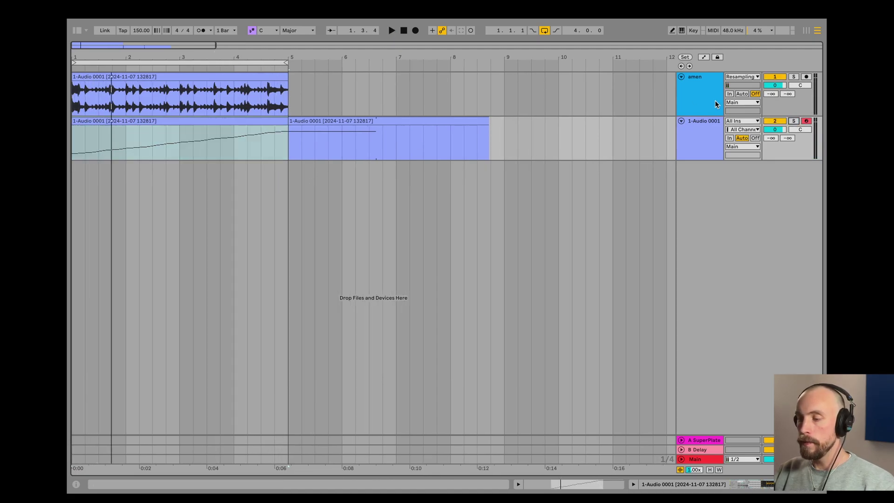
click(361, 113)
right_click(151, 77)
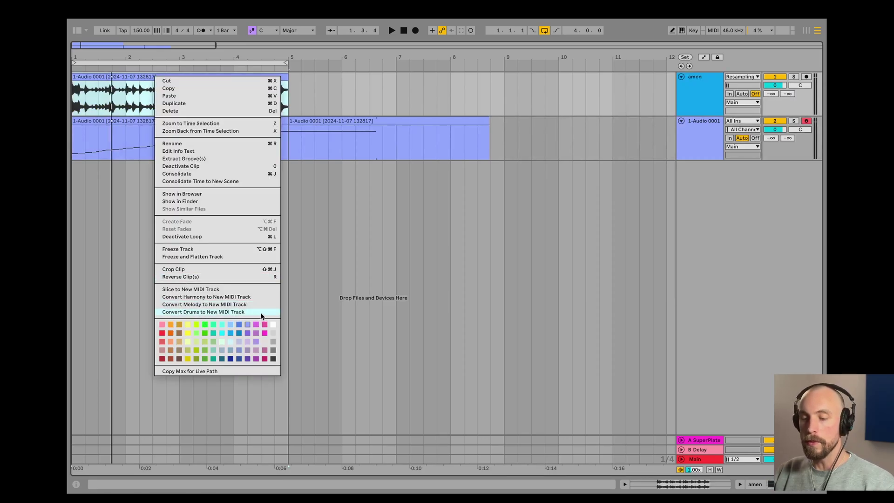
click(404, 297)
super+click(694, 94)
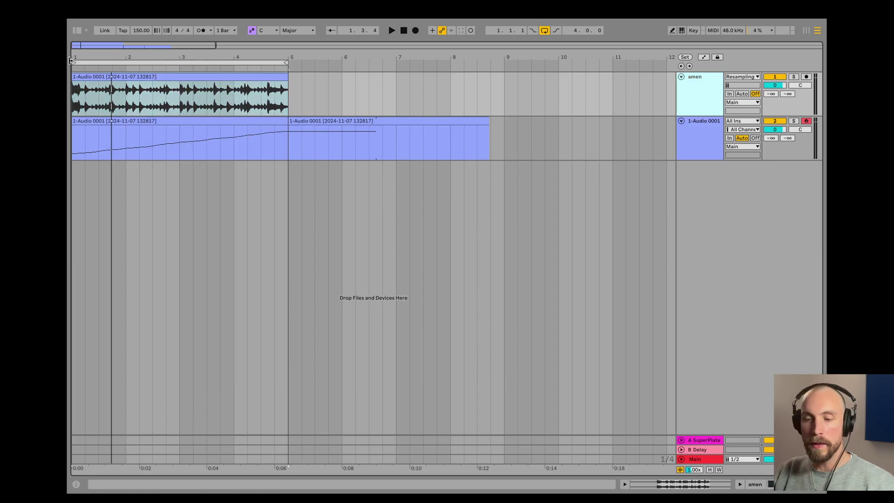
- Audition the first hits of the amen clip, marking the first eighth note and the range 1.1.3 to 1.2.1
mouse_move(98, 56)
mouse_down()
mouse_move(98, 74)
mouse_move(106, 59)
mouse_up()
click(94, 89)
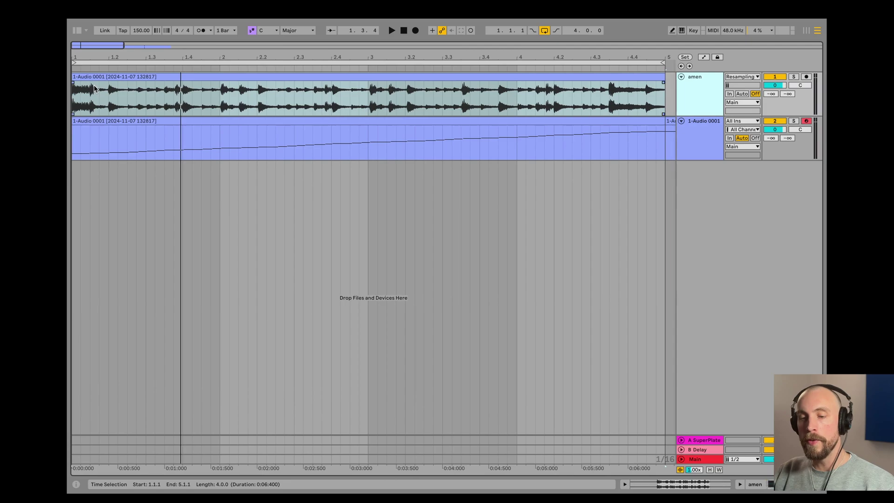
drag(91, 92, 84, 91)
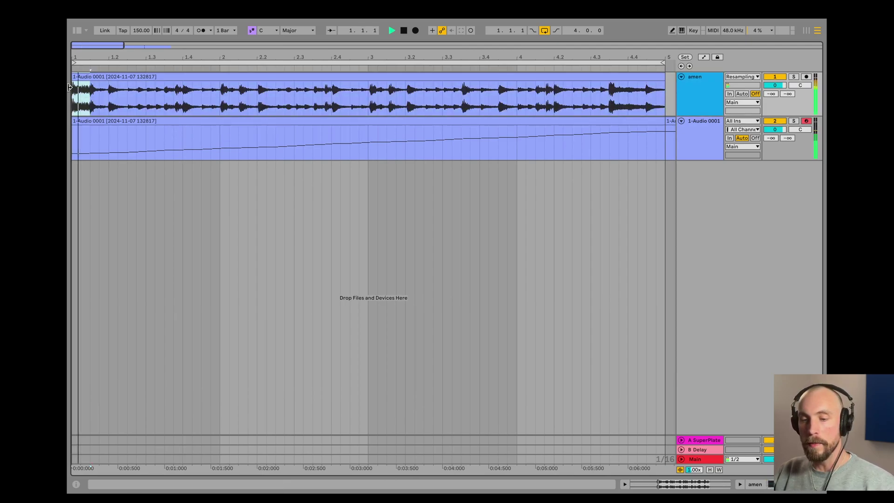
click(91, 88)
drag(91, 88, 99, 87)
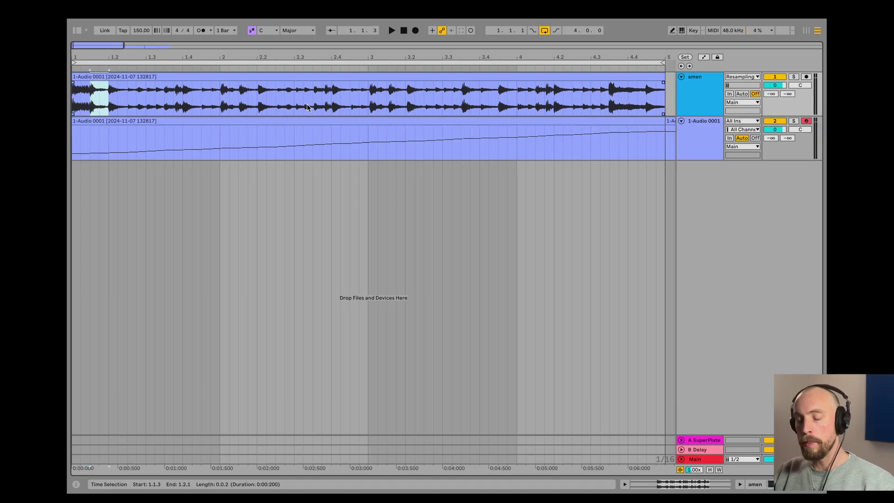
- Create a deactivated duplicate of the amen track with its clip moved to bar 5
drag(239, 67, 239, 62)
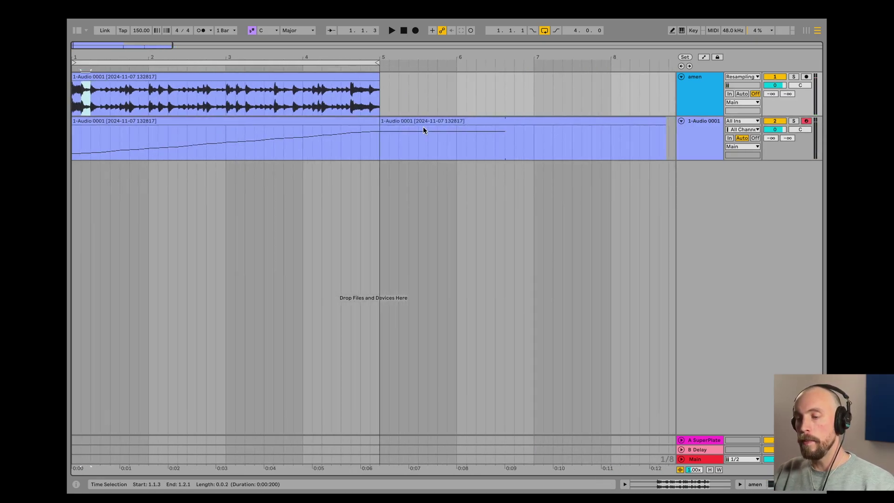
key(ctrl+d)
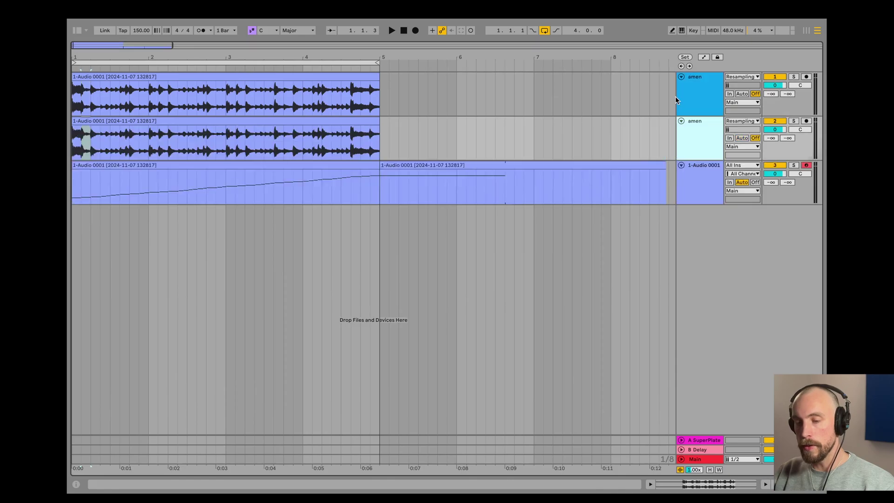
drag(189, 122, 498, 145)
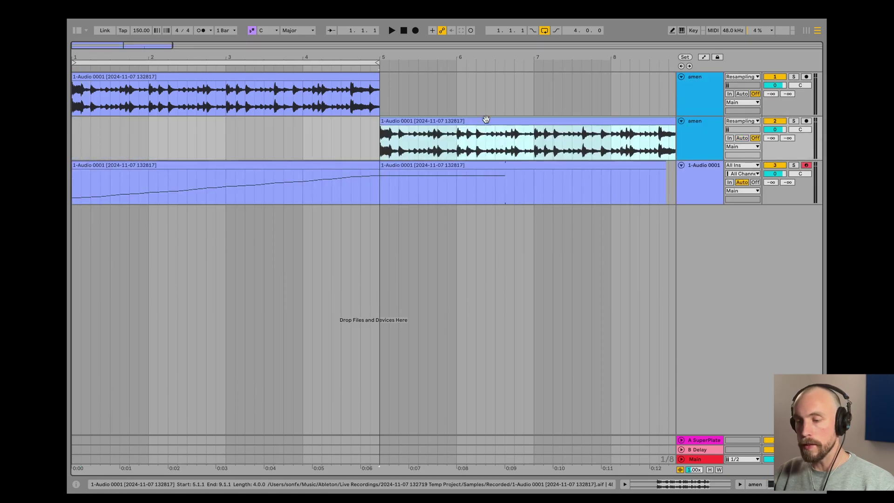
click(782, 123)
- Switch off transient looping in the first amen clip's Beats warp settings, set the transient envelope to 50, and listen to the result
double_click(332, 77)
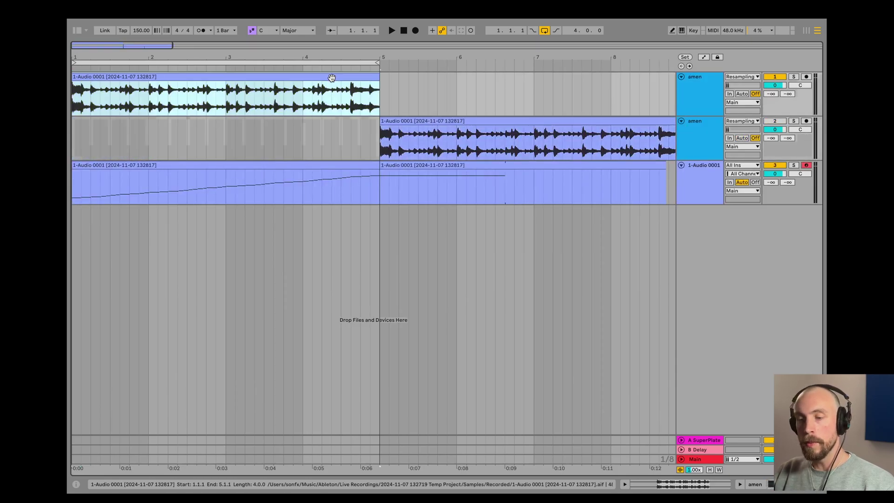
click(86, 365)
click(87, 372)
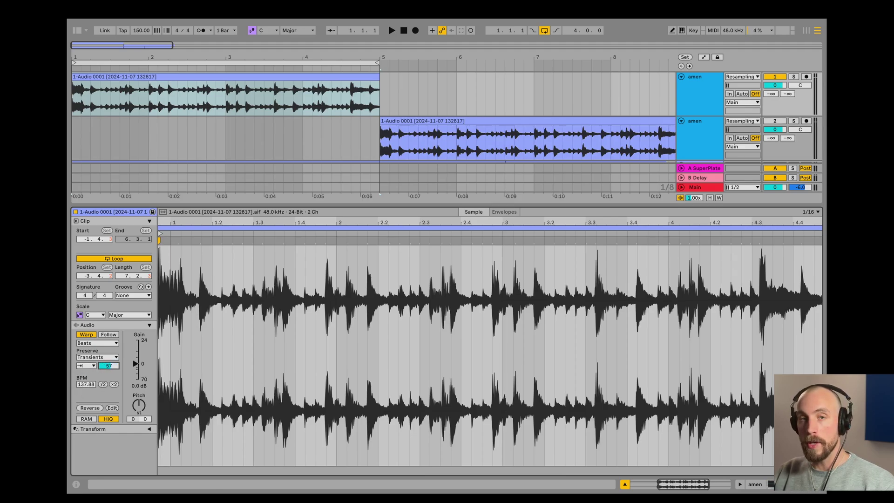
key(space)
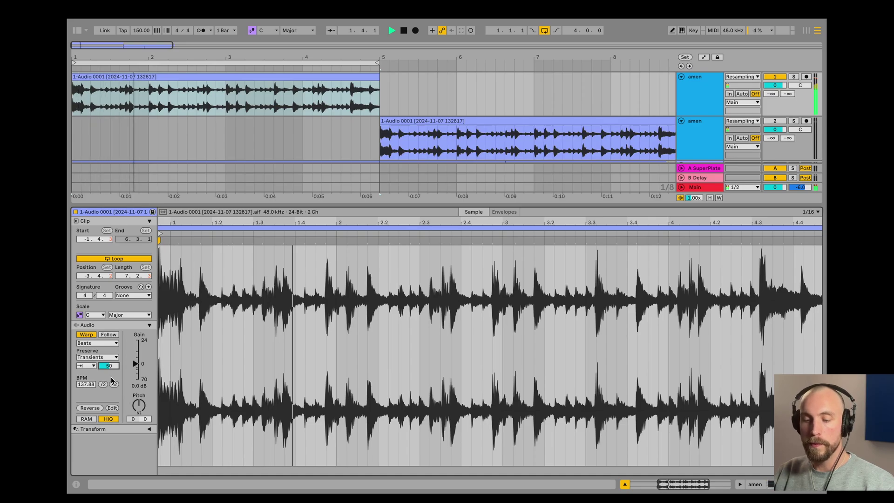
click(625, 485)
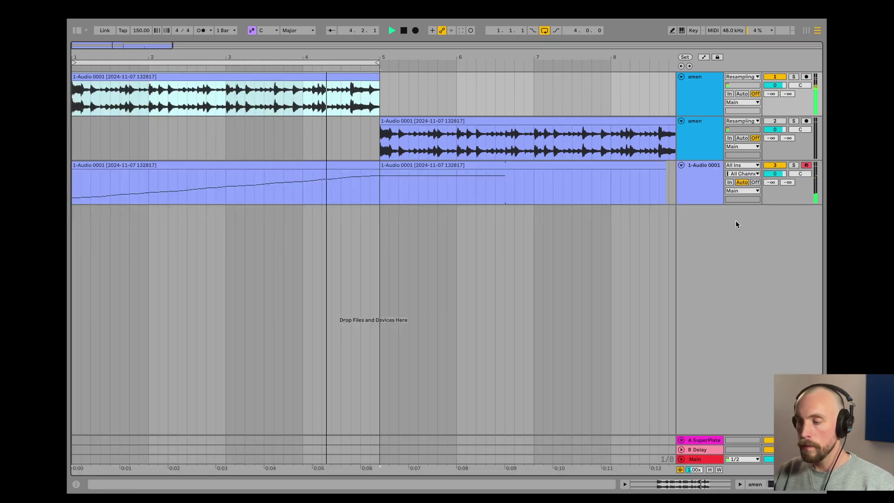
key(space)
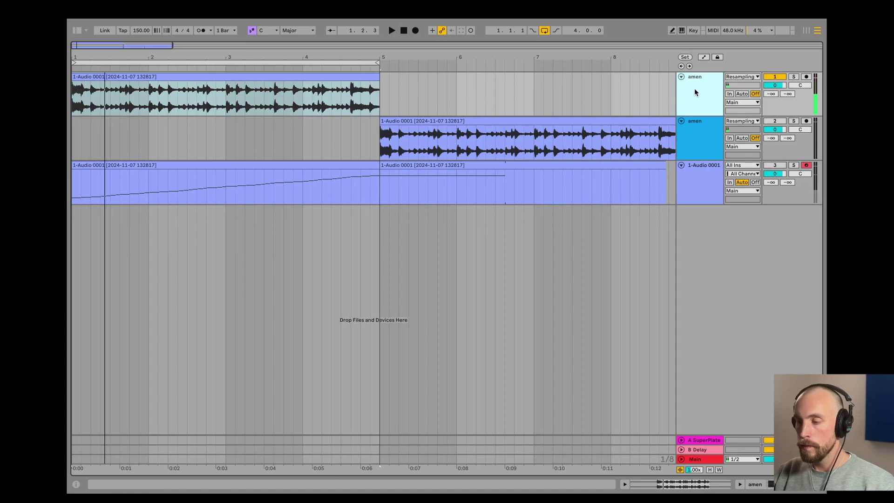
- Freeze the first amen track and convert the drums of its frozen clip to a new MIDI track
right_click(694, 88)
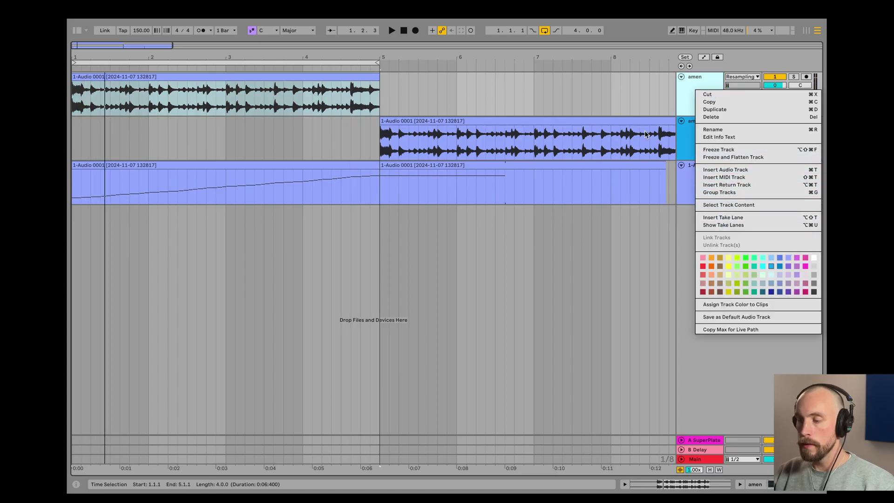
click(719, 150)
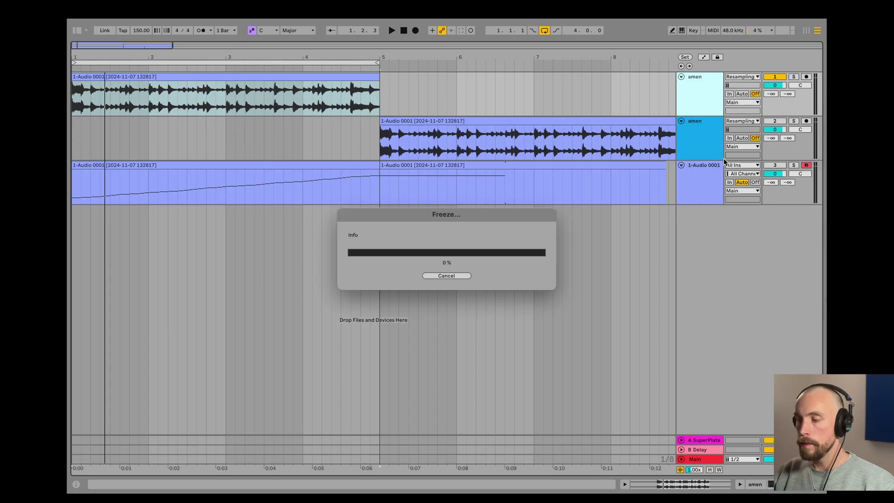
right_click(299, 78)
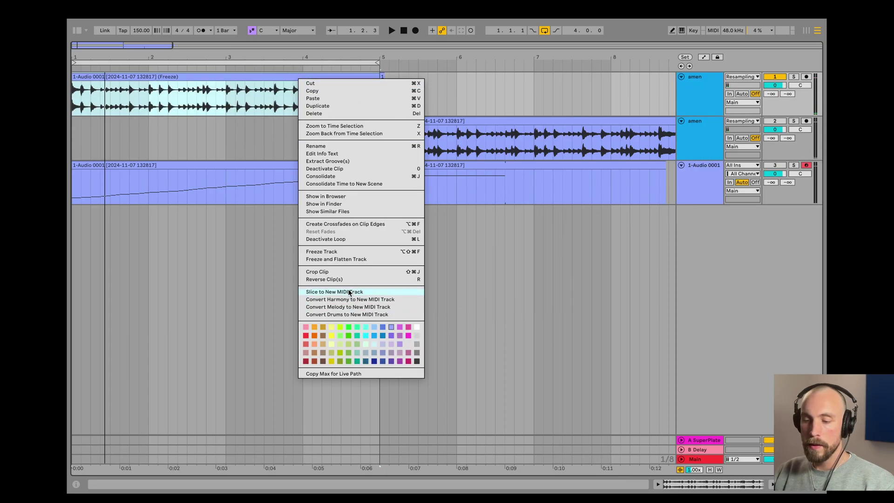
click(335, 314)
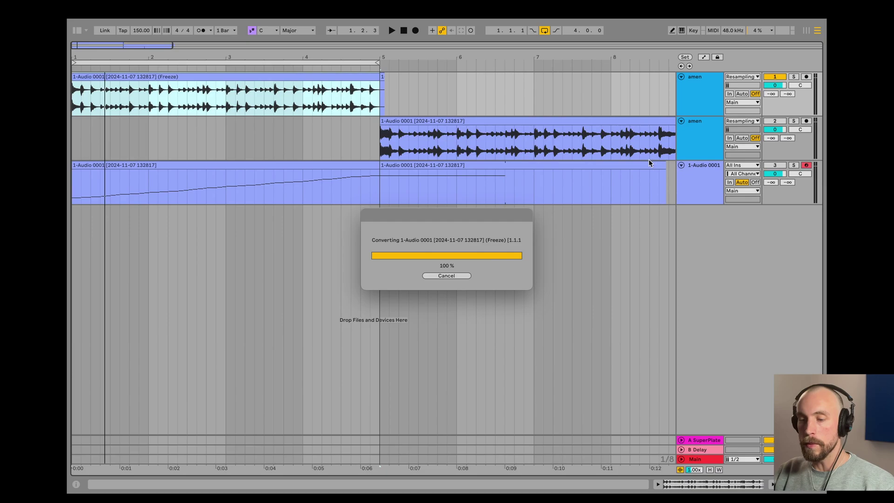
- Solo the converted Drums to MIDI track and listen to its pattern
click(681, 121)
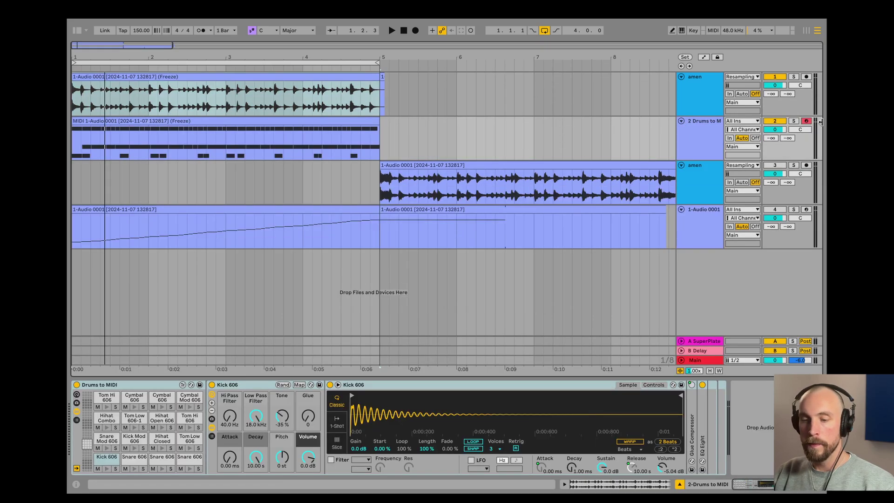
click(795, 121)
key(space)
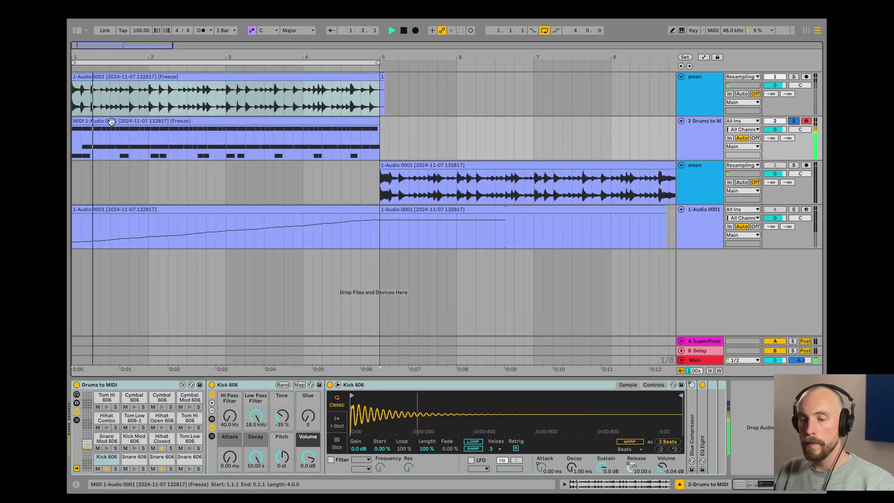
- Deactivate all notes in the Snare 606 row of the converted MIDI clip
double_click(162, 122)
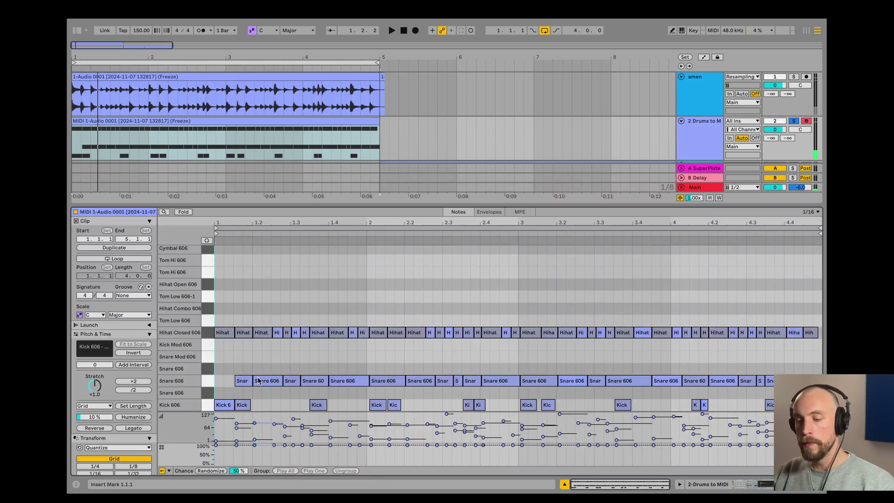
click(210, 381)
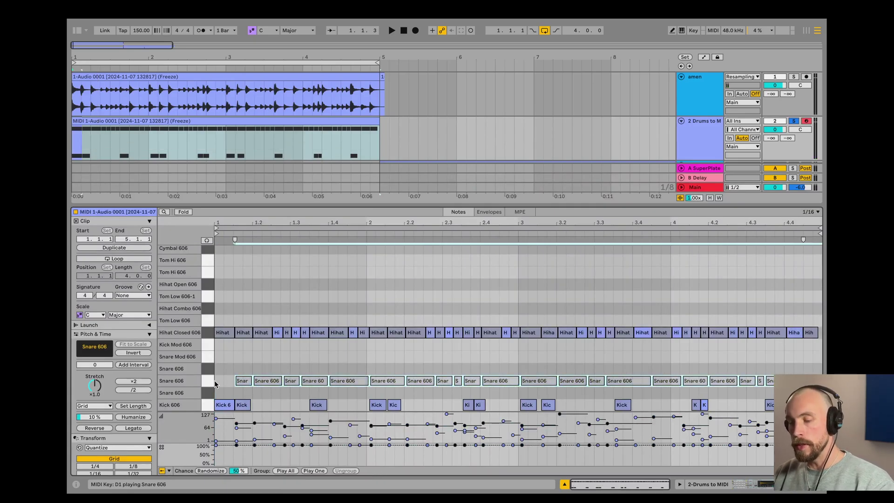
- Preview replacement drum kits in the library, including DrumSynth Templish, Fabrik Kit and DrumSynth Posthyper
click(715, 487)
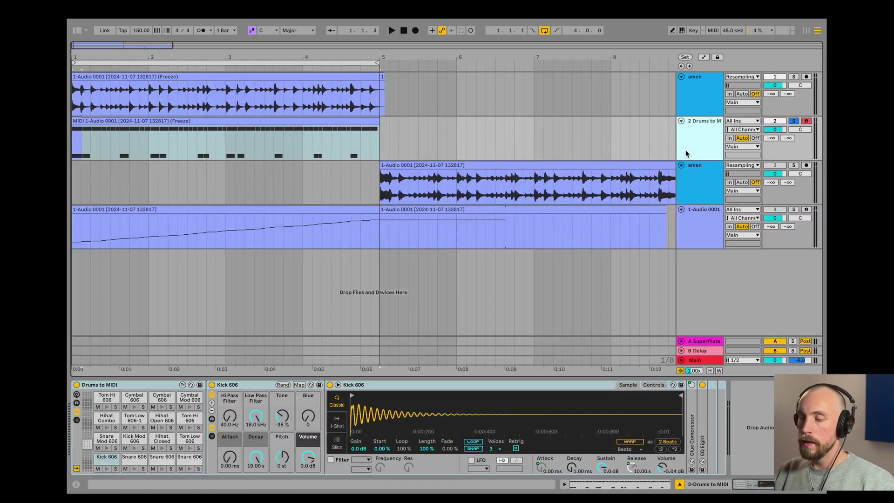
click(78, 32)
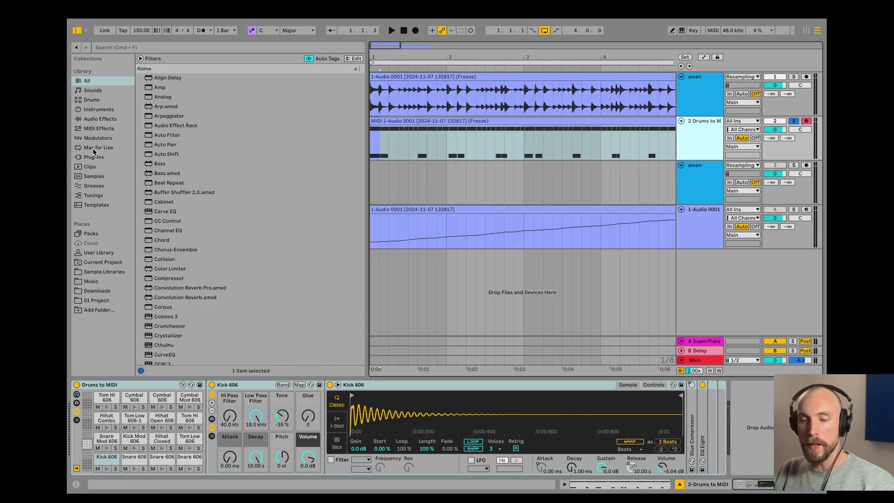
click(101, 111)
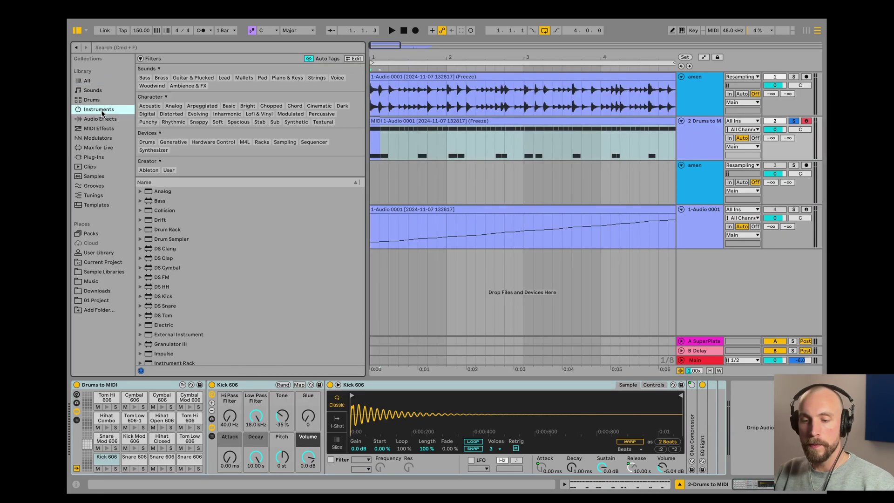
click(94, 99)
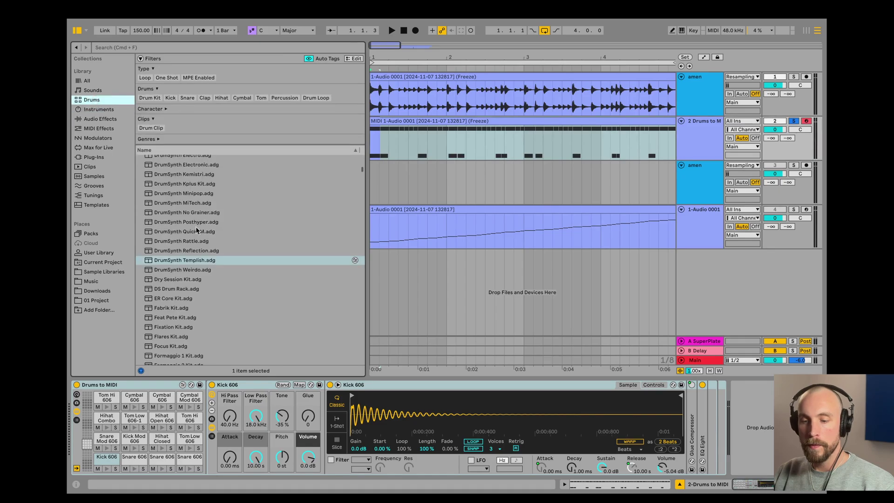
click(188, 263)
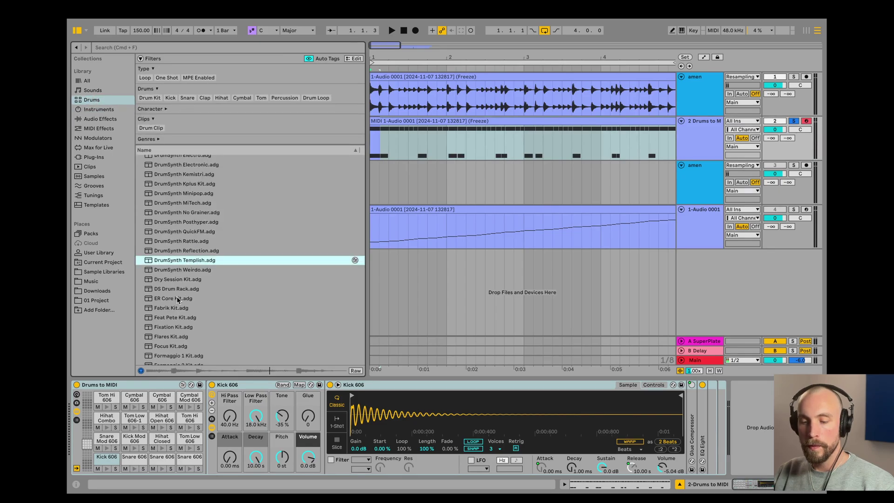
click(173, 309)
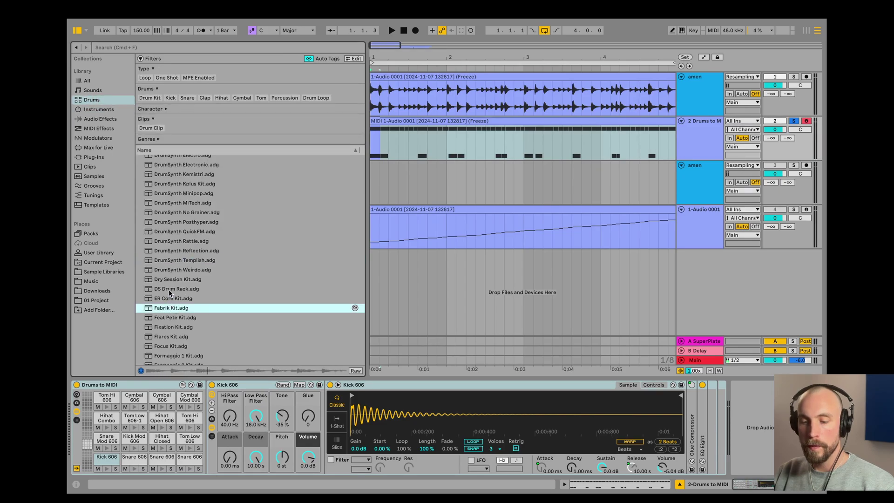
click(190, 222)
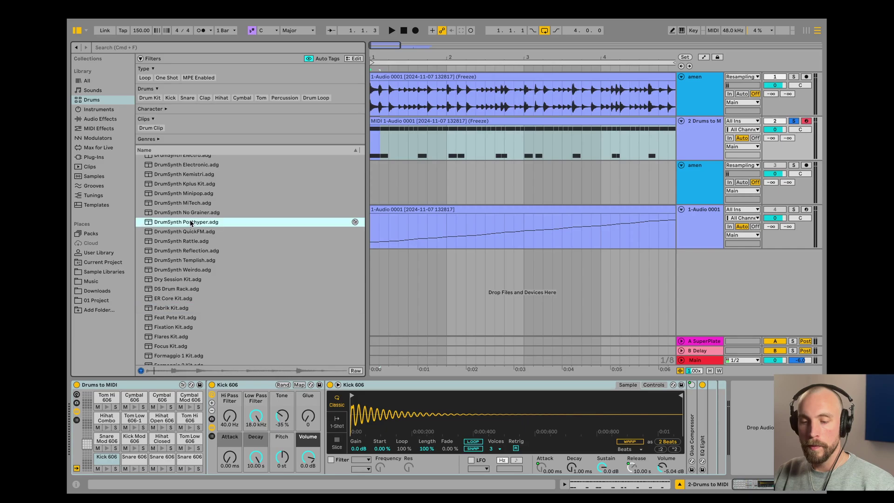
- Replace the 606 kit on the converted MIDI track with DrumSynth Reflection and listen to the pattern
click(176, 252)
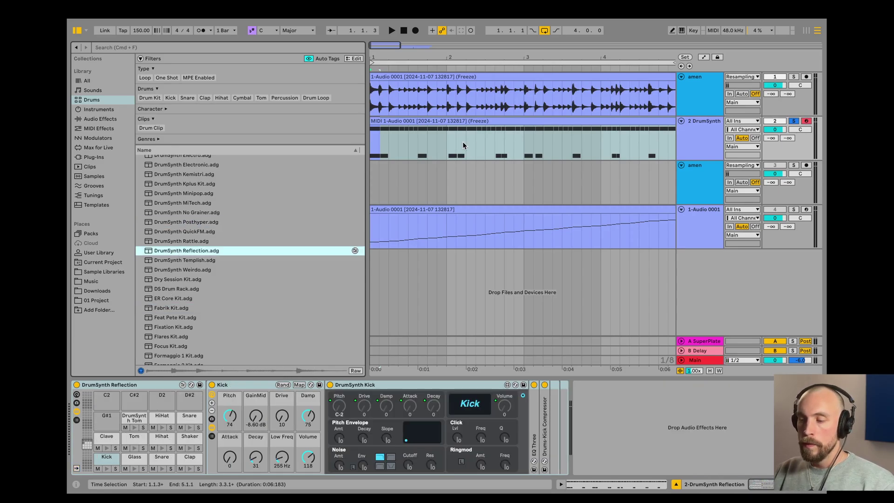
key(space)
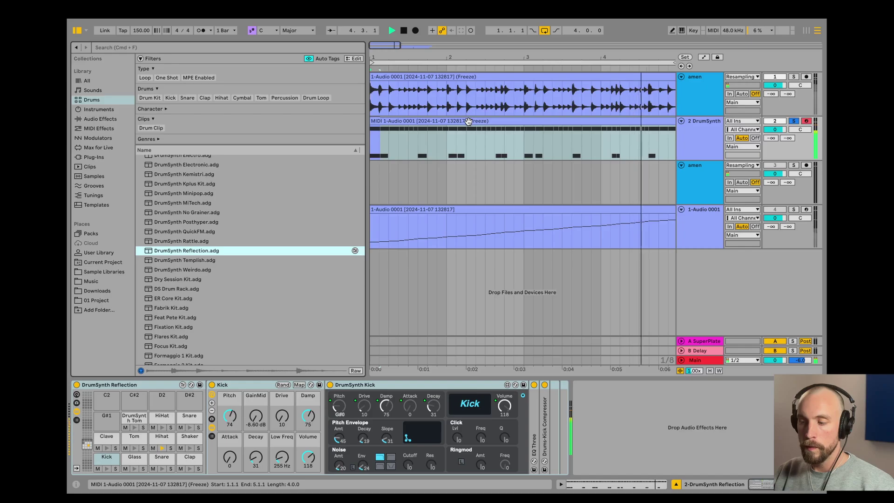
key(space)
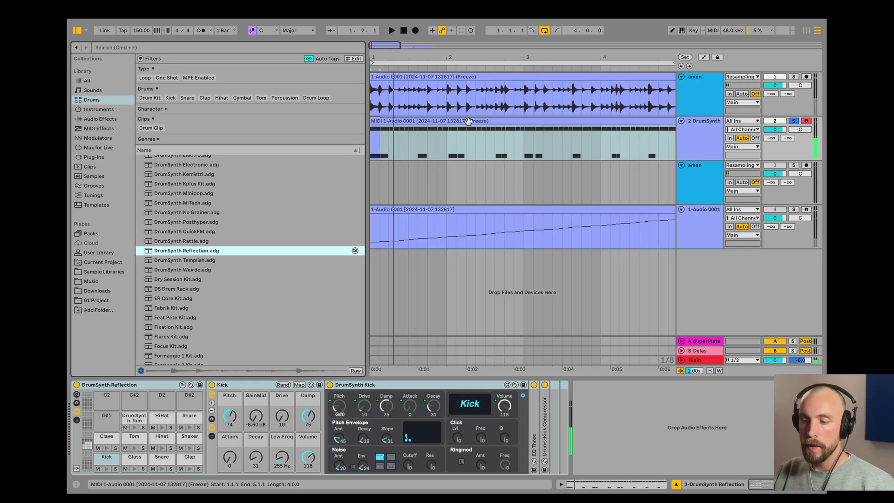
- Quantize the start of the first kick note in bar 2 with an amount of 62 % while auditioning the pattern
double_click(468, 121)
click(382, 323)
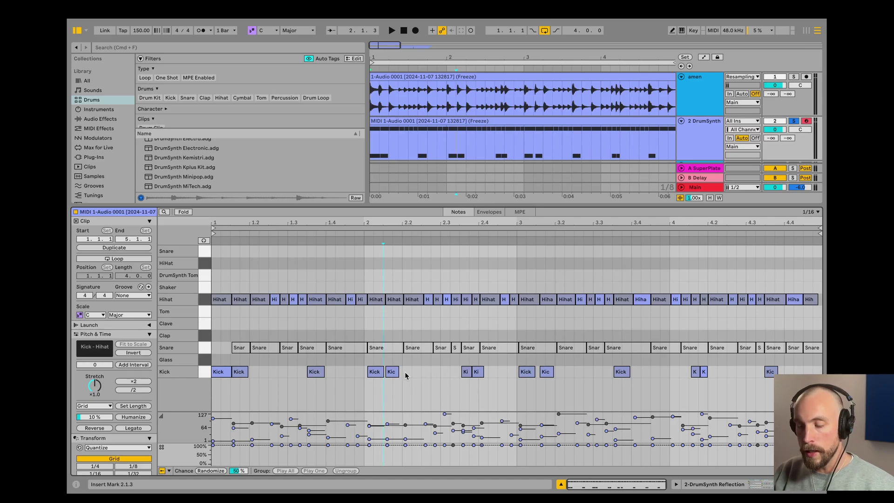
drag(405, 372, 356, 375)
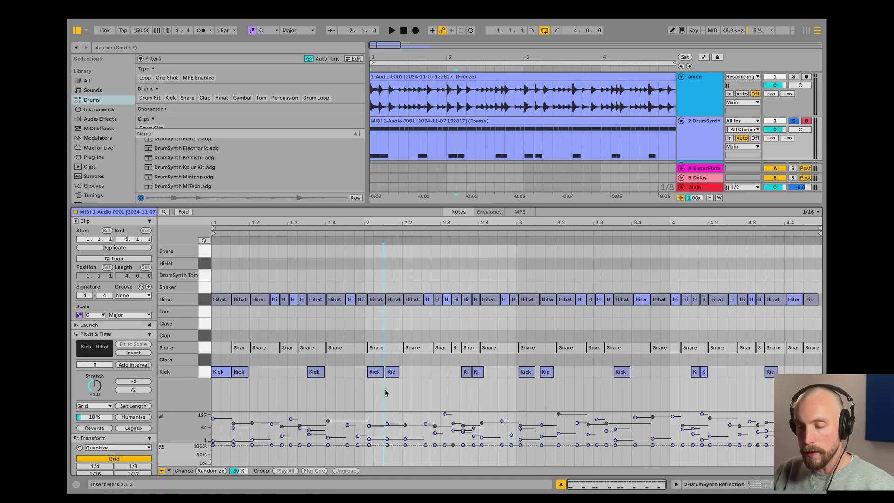
click(374, 372)
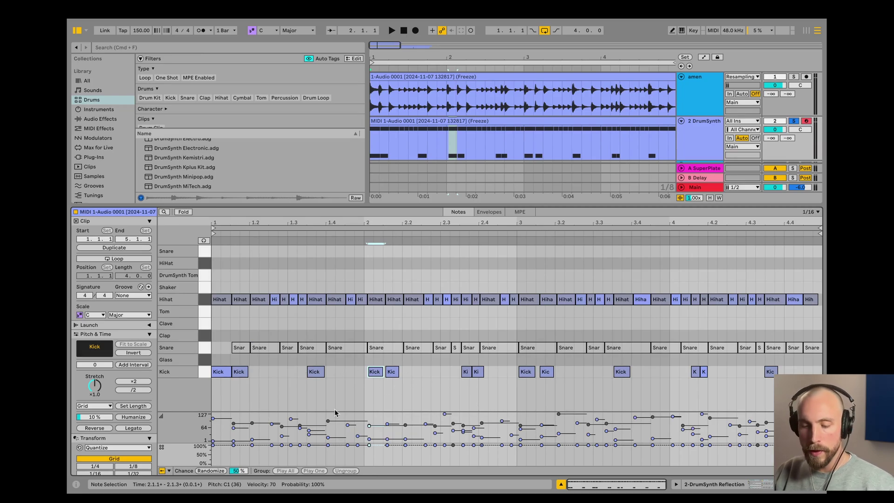
scroll(80, 418, down, 4)
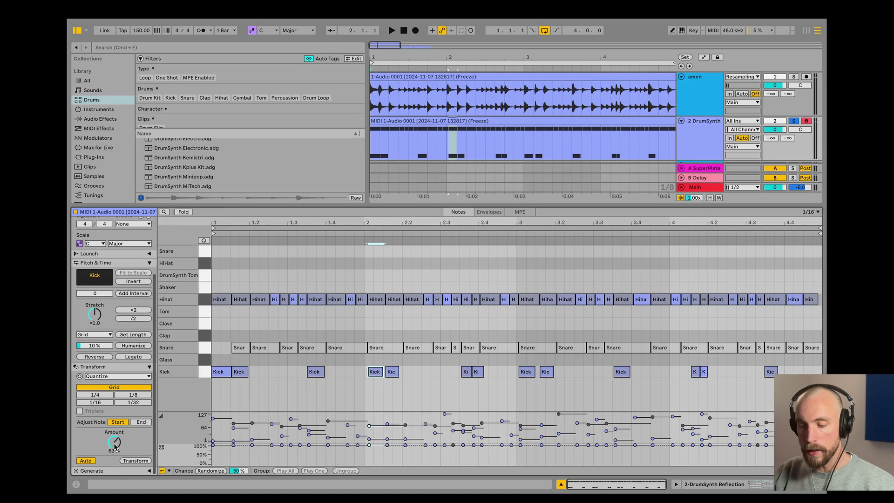
drag(115, 446, 114, 433)
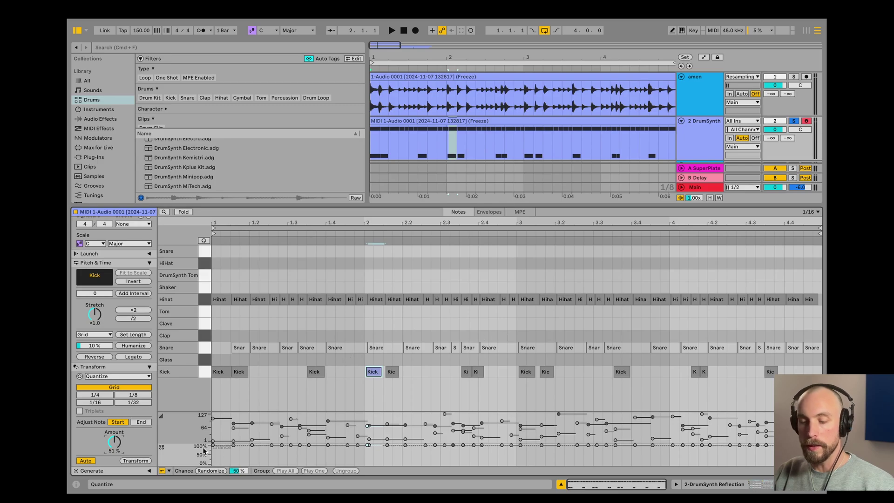
key(space)
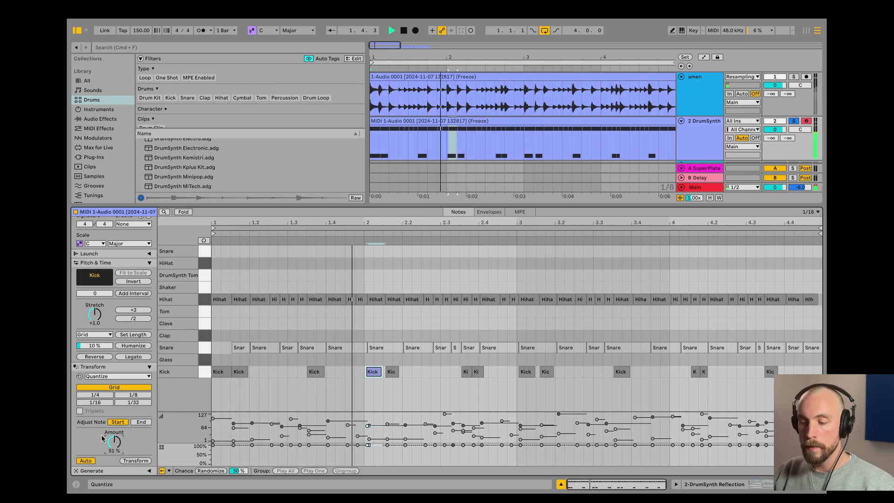
drag(114, 442, 114, 436)
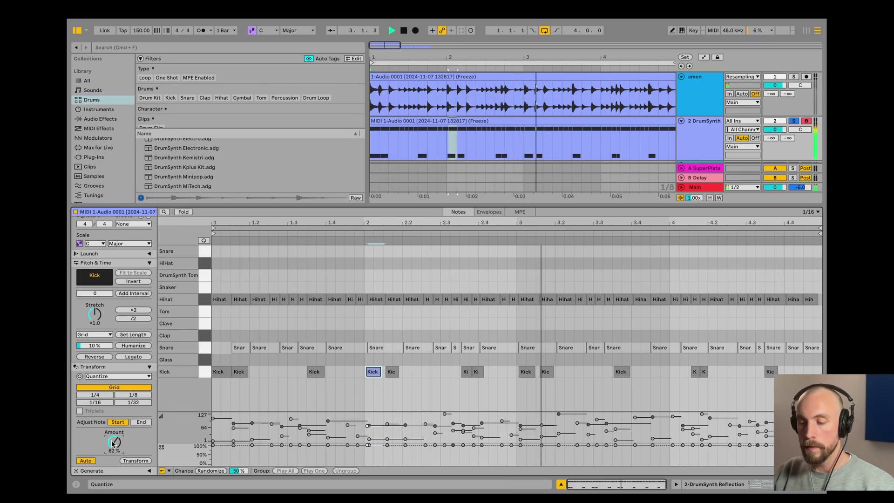
- Set the Hihat decay in the DrumSynth Reflection kit to 113 while listening to the pattern
key(super+alt+l)
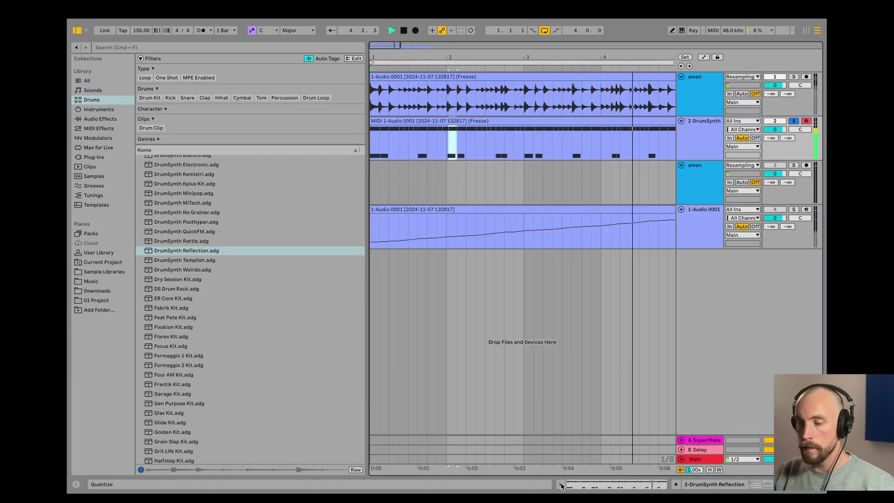
click(683, 156)
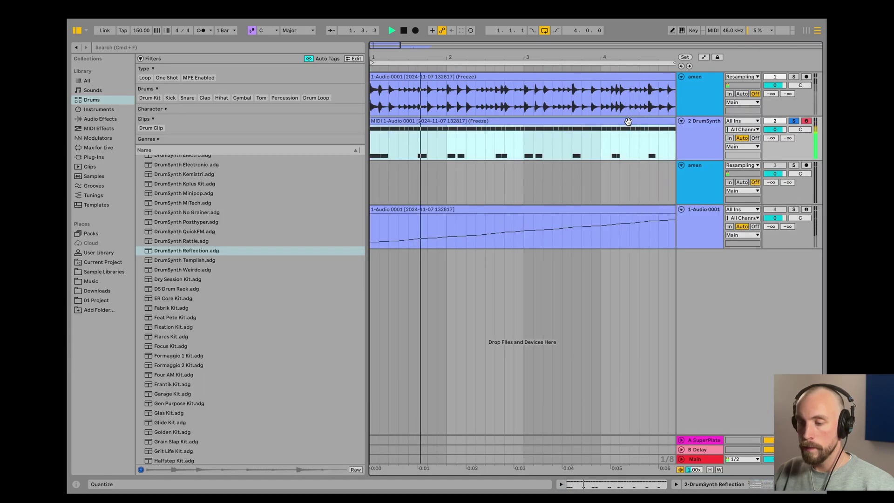
key(super+alt+l)
click(712, 484)
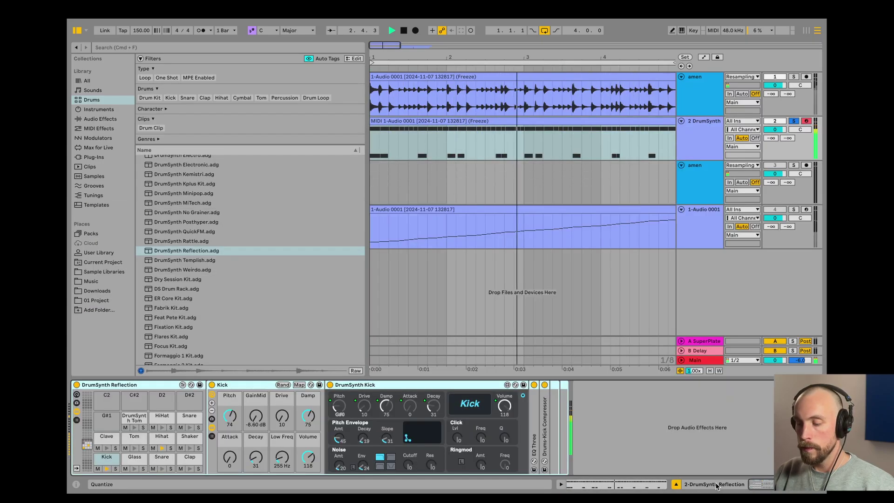
click(159, 437)
key(space)
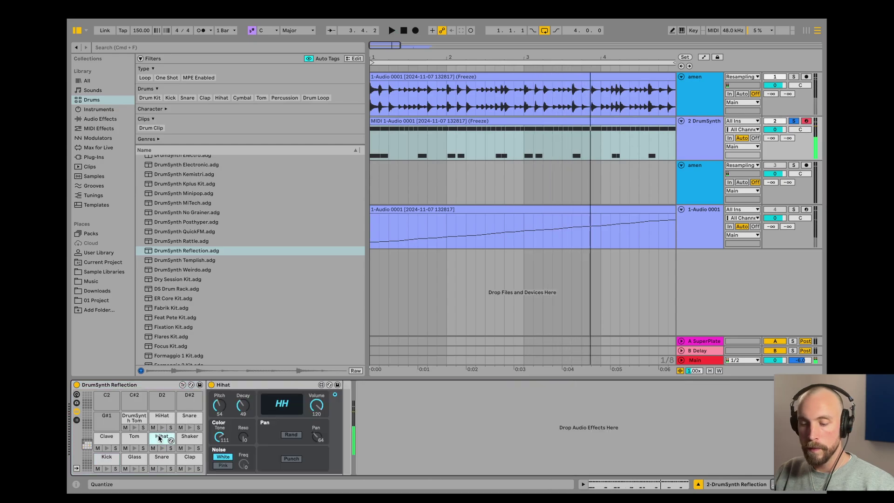
key(space)
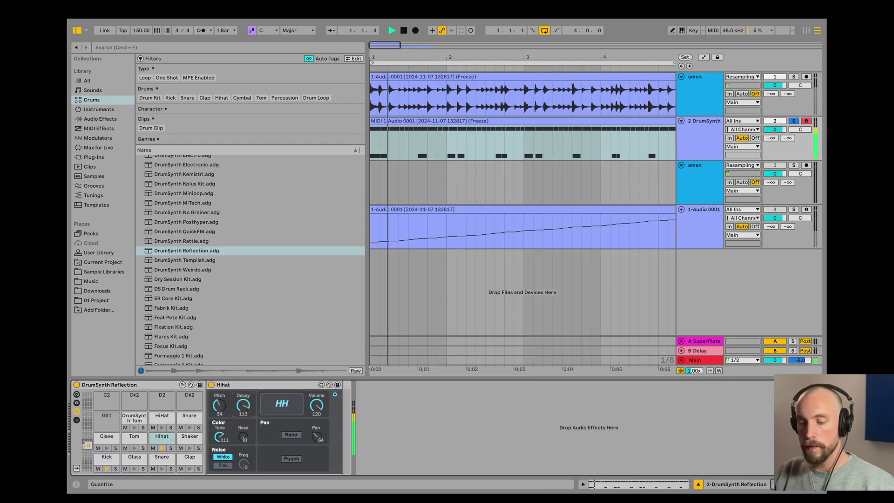
- Set the Hihat decay in the DrumSynth Reflection kit to 45 and stop playback
mouse_move(243, 405)
mouse_down()
mouse_move(243, 381)
mouse_move(243, 420)
mouse_move(243, 411)
mouse_up()
key(space)
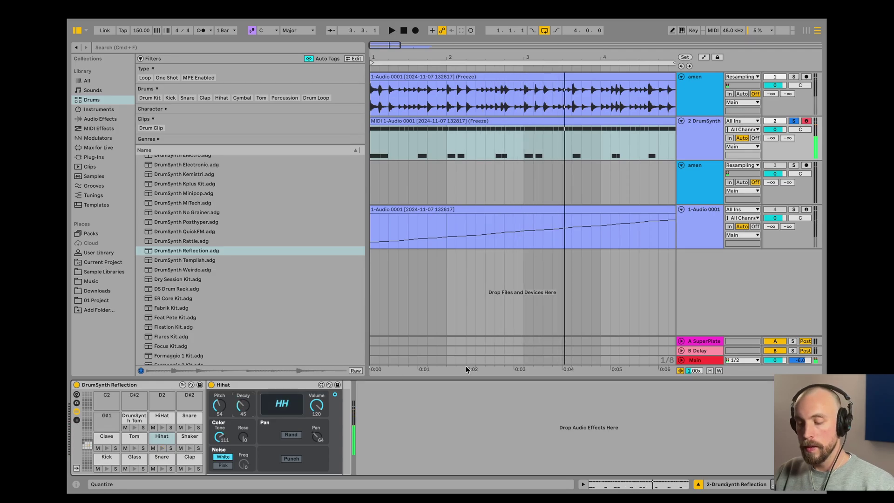
- Turn on draw mode and show the Hihat decay automation on the DrumSynth track from bar 1
key(b)
key(b)
click(465, 148)
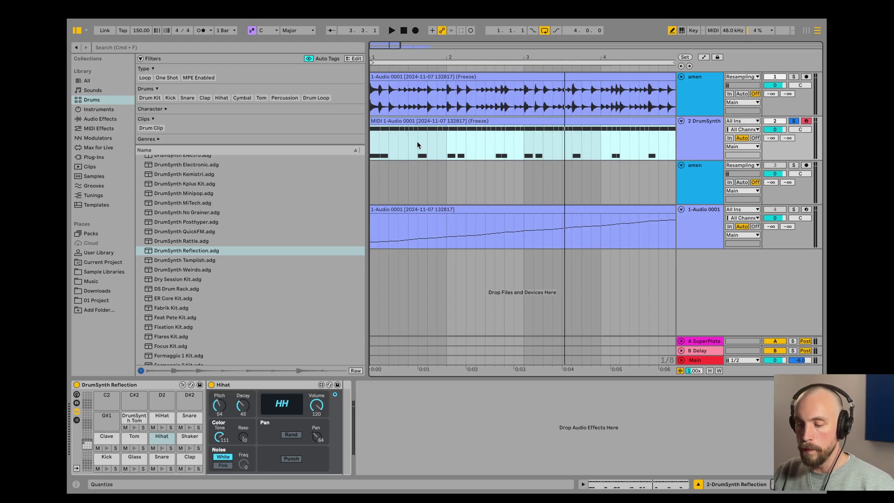
click(532, 140)
scroll(533, 151, up, 4)
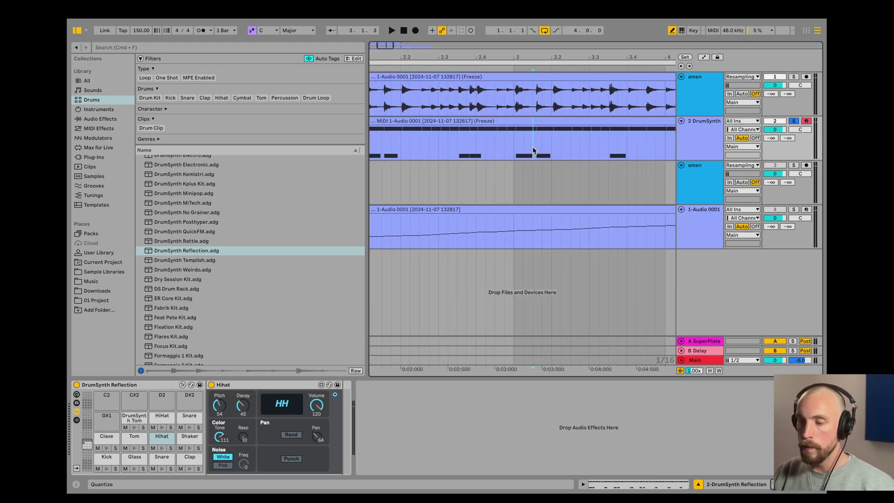
scroll(530, 147, up, 4)
scroll(522, 153, left, 5)
key(a)
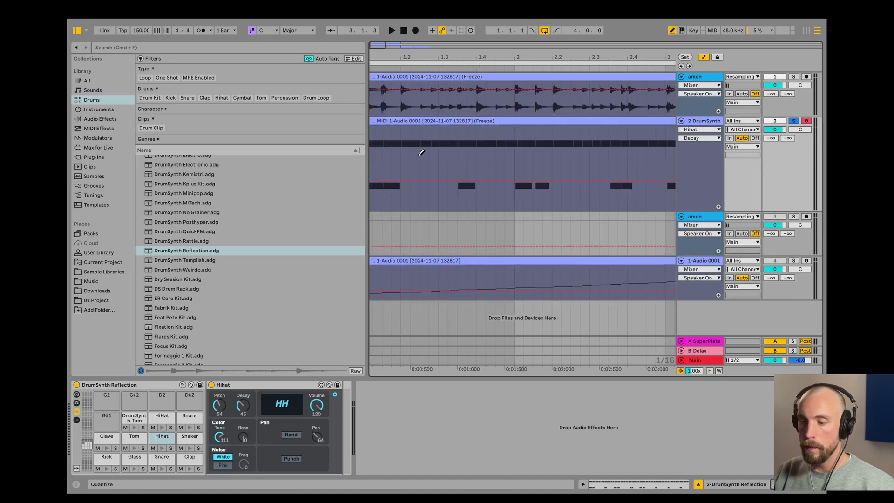
scroll(398, 175, left, 1)
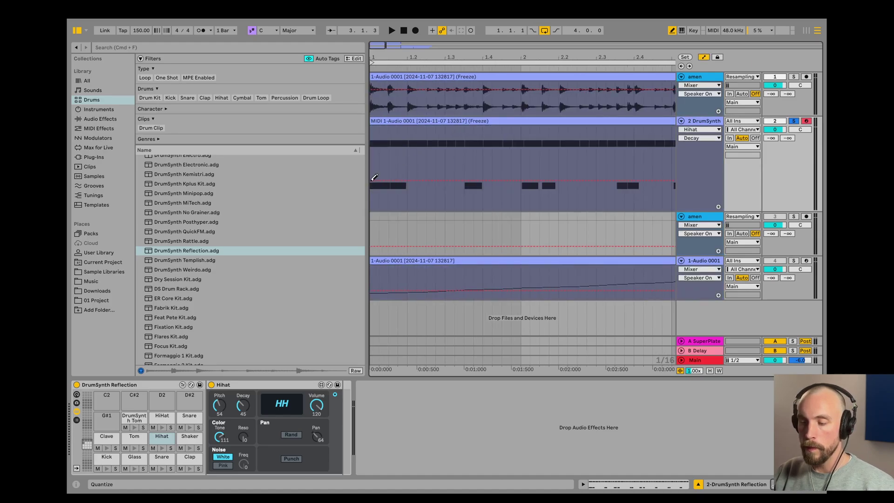
- Set the Hihat decay to 13 while listening to the converted MIDI clip
key(space)
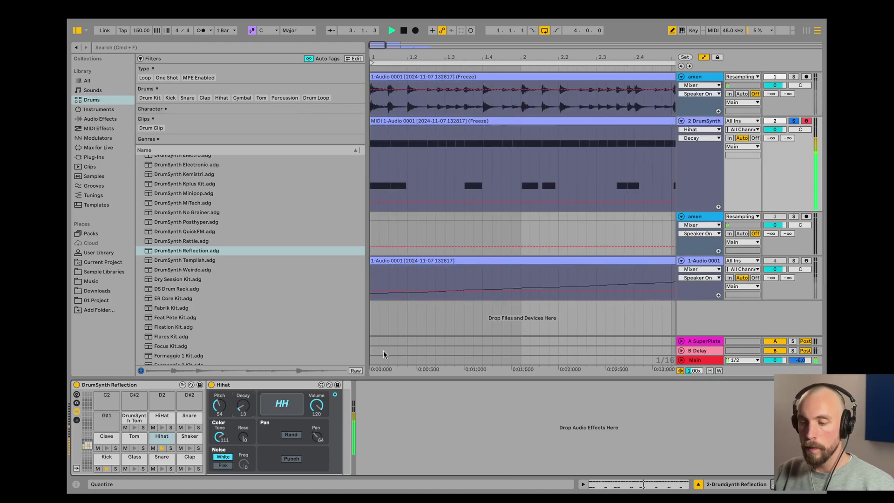
click(424, 121)
key(space)
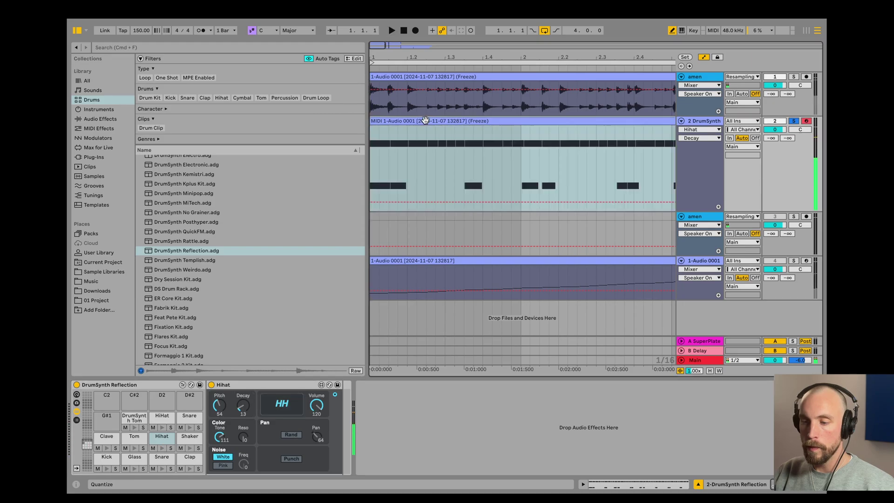
key(space)
key(space)
key(space)
- Draw Hihat decay automation across the MIDI clip, with one peak just before bar 2 and another in bar 4, each falling back to the base level
mouse_move(443, 197)
mouse_down()
mouse_move(489, 176)
mouse_move(535, 193)
mouse_move(539, 177)
mouse_up()
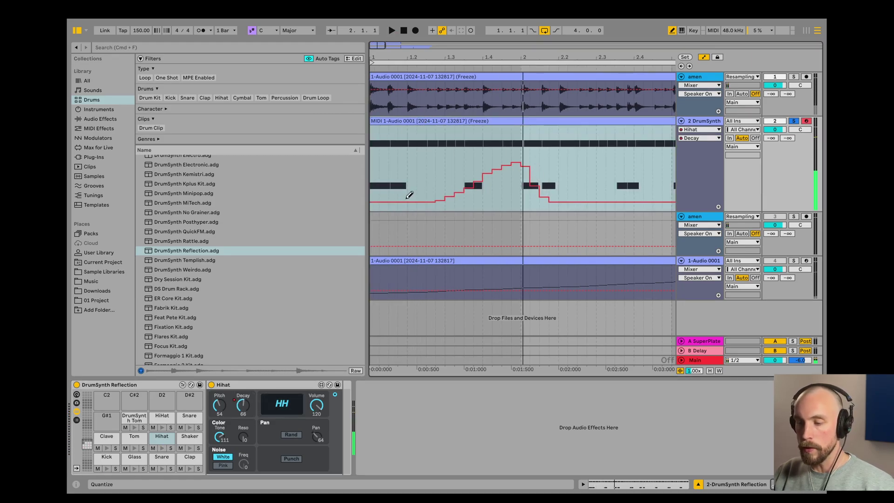
key(space)
mouse_move(438, 200)
mouse_down()
mouse_move(522, 156)
mouse_move(584, 198)
mouse_up()
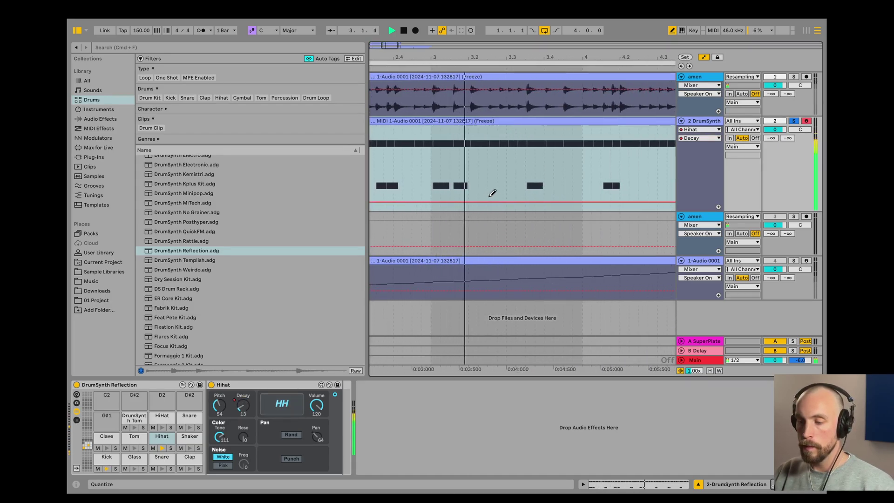
drag(493, 195, 661, 146)
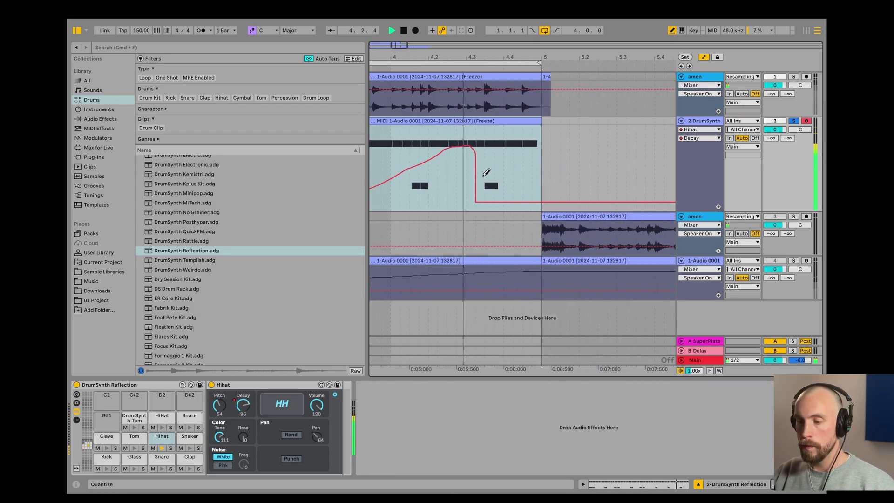
drag(479, 145, 497, 185)
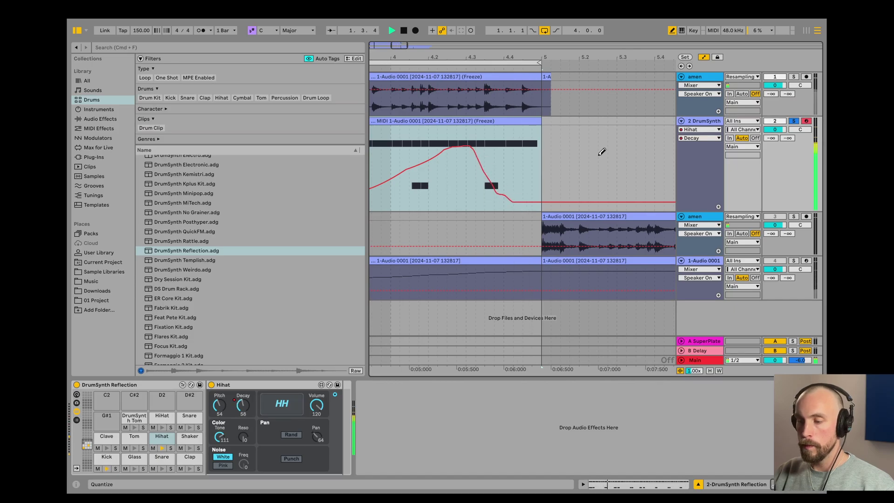
- Listen to the decay automation and set the Hihat tone to 90
scroll(512, 142, down, 5)
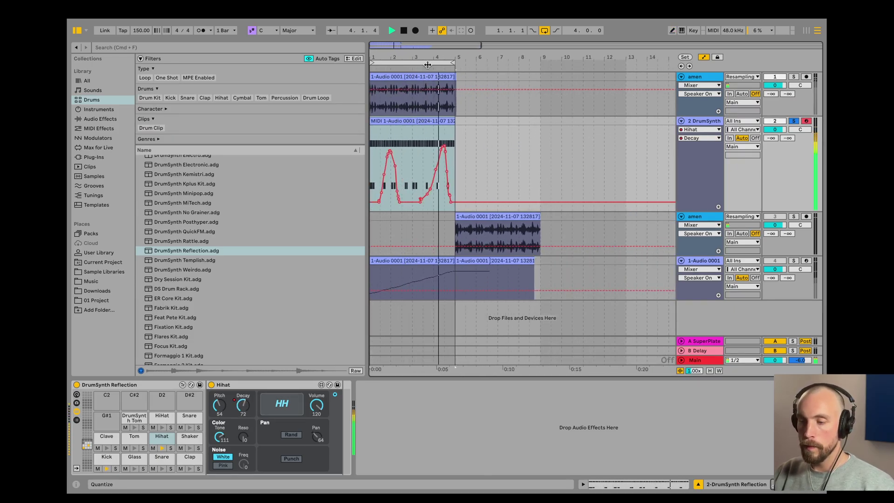
scroll(507, 171, up, 3)
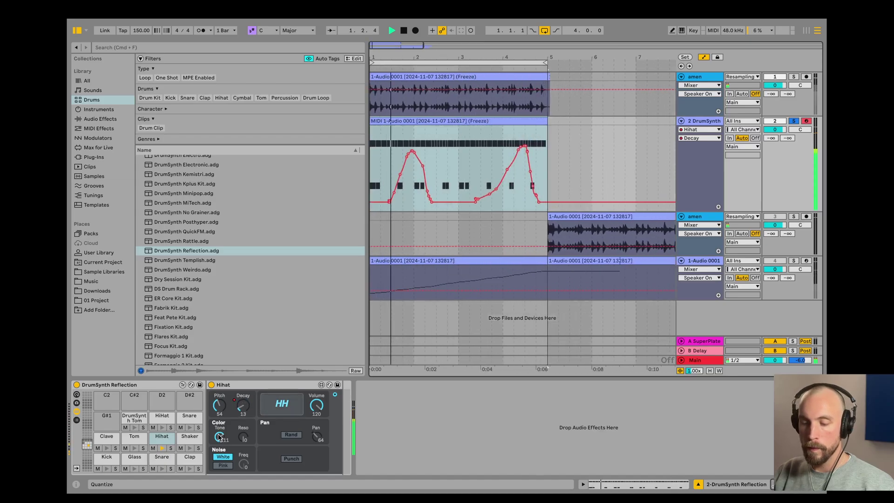
drag(219, 436, 219, 448)
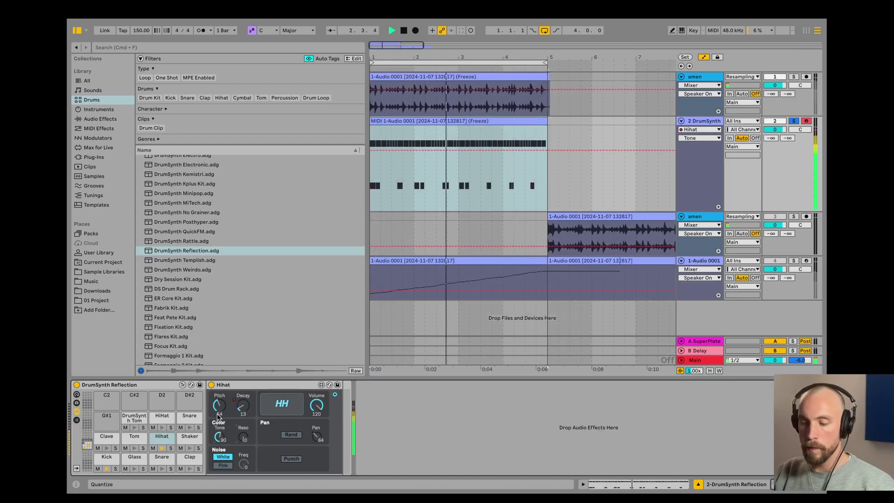
click(701, 120)
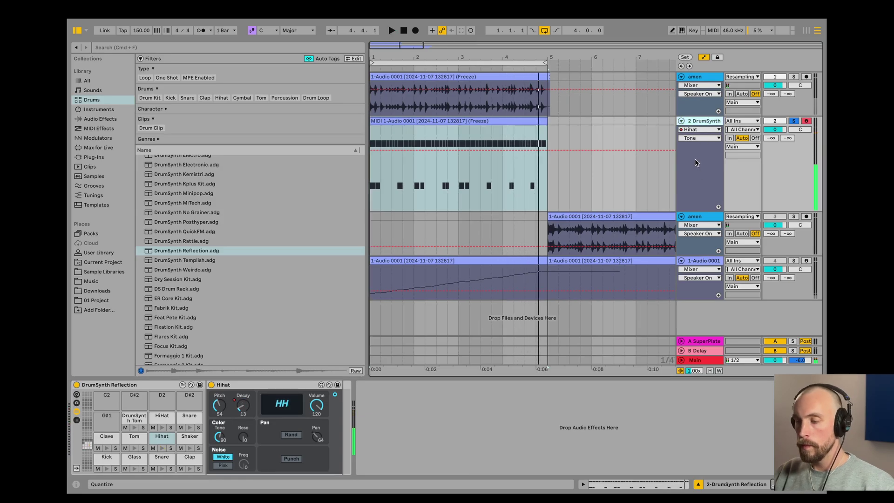
- Solo the sliced 1-Audio 0001 track alongside the drums and set its Sustain macro to -11 dB during playback
click(793, 261)
click(697, 261)
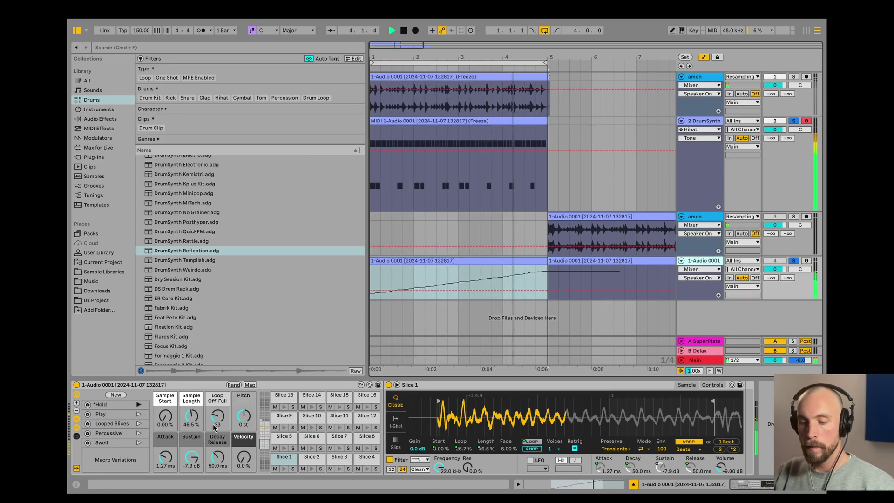
drag(192, 456, 191, 465)
key(space)
- Search the library for echo and add the Echo effect to the sliced 1-Audio 0001 track
key(super+f)
text(echo)
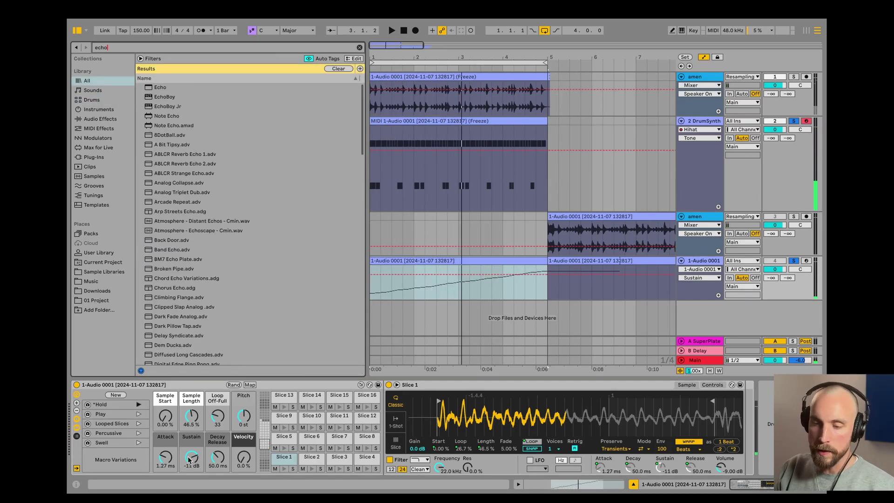
key(Down)
key(Return)
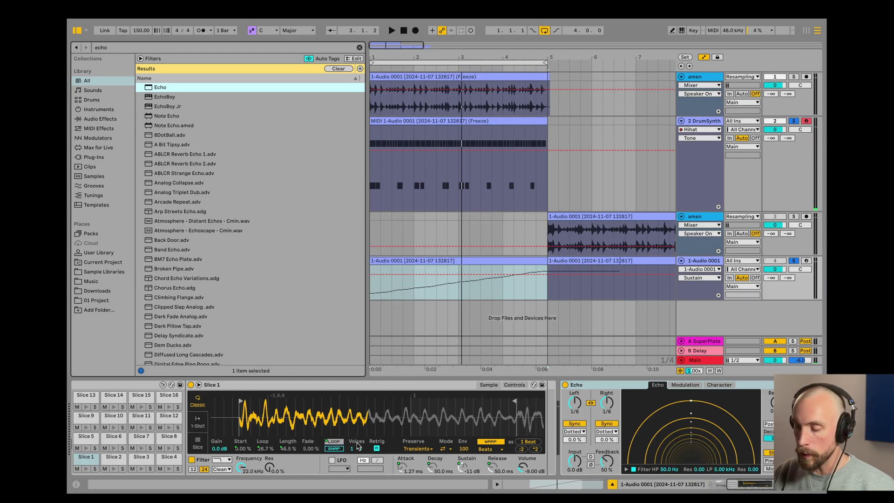
- Set Echo to Ping Pong with 64 % feedback, 63 % dry/wet, -3.1 % and 1.0 % offsets, and filters at 1.02 kHz and 2.36 kHz
key(space)
click(646, 414)
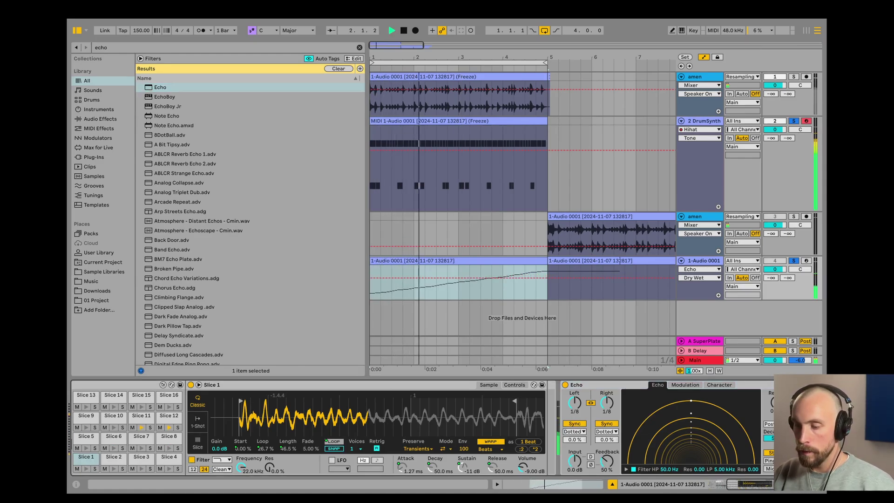
drag(606, 466, 606, 436)
click(770, 461)
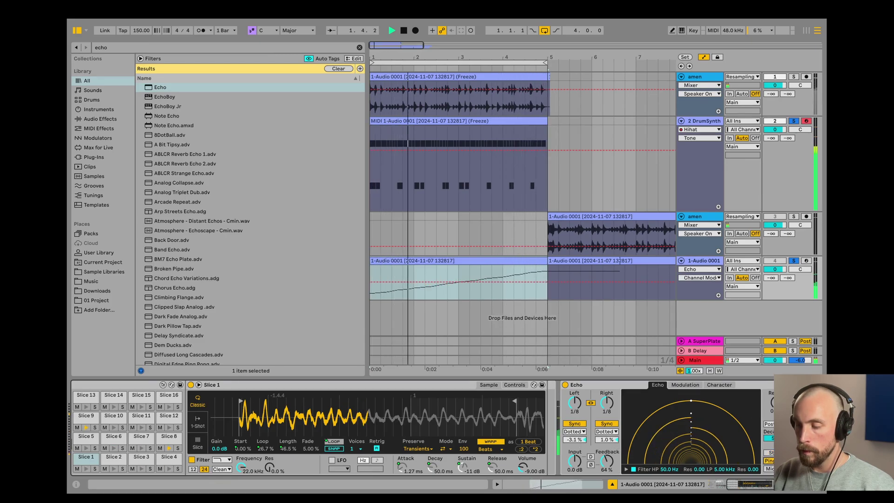
click(626, 469)
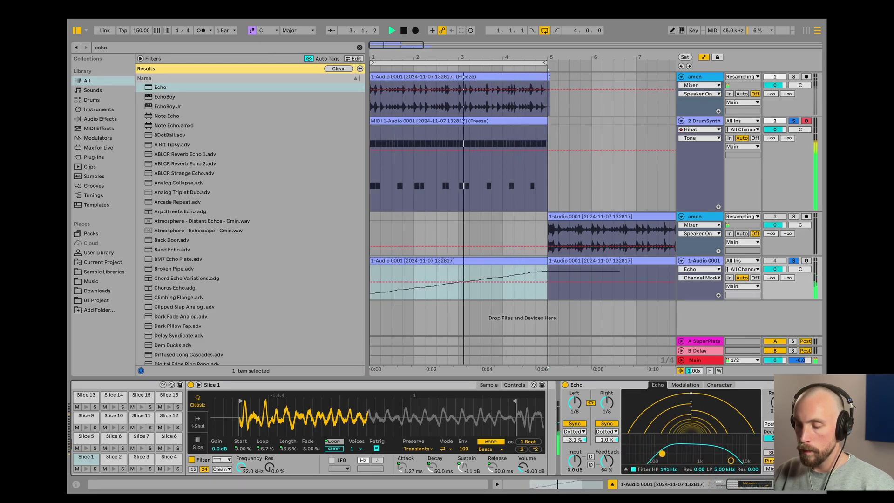
drag(661, 452, 717, 453)
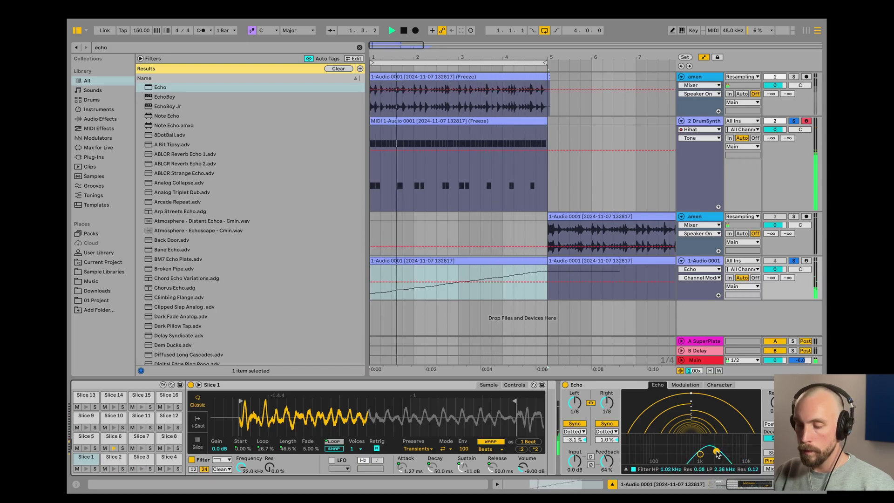
- Set the slice rack's Sustain to -9.1 dB and Loop Off-Full to 84 while listening, and stop playback
scroll(717, 454, left, 8)
drag(191, 457, 191, 455)
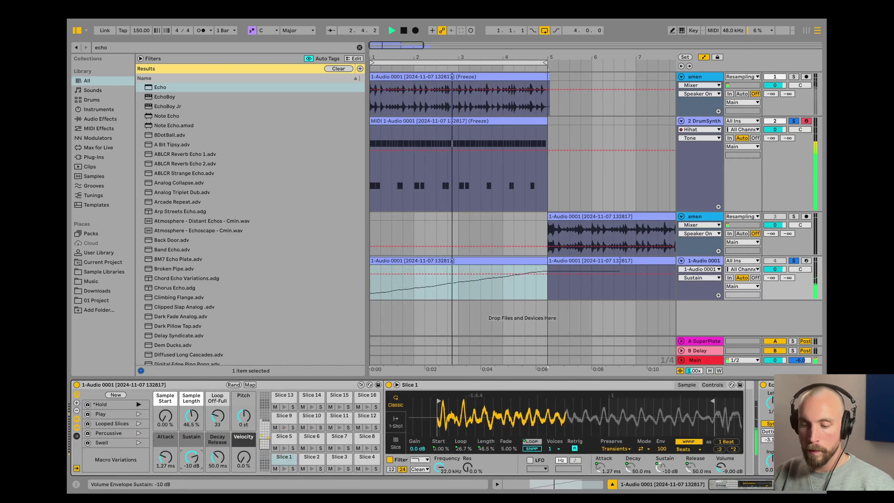
drag(217, 417, 217, 391)
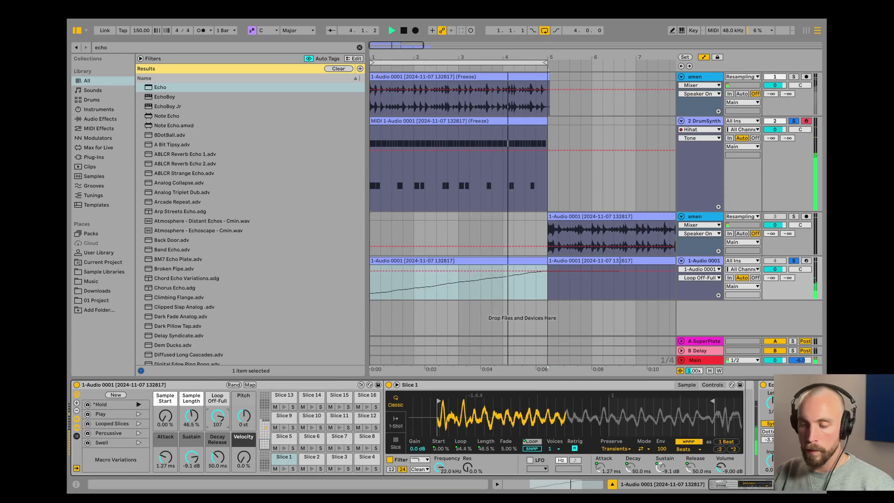
scroll(679, 396, right, 8)
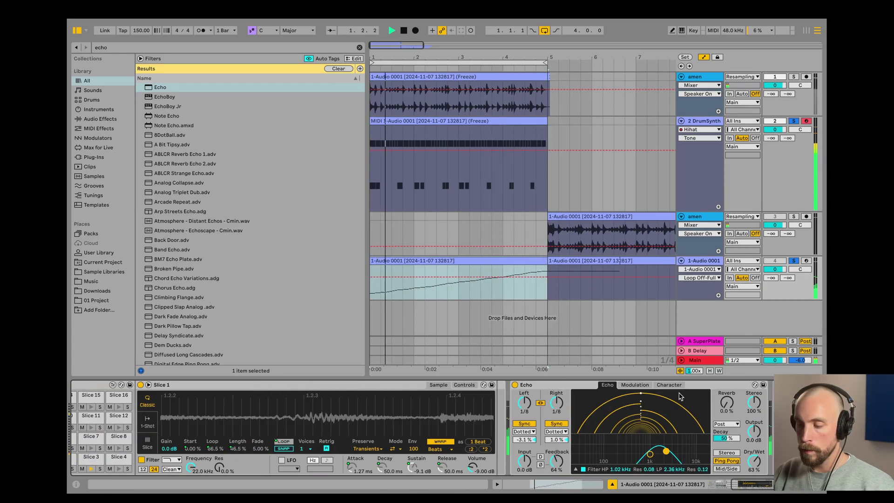
key(space)
scroll(680, 394, left, 8)
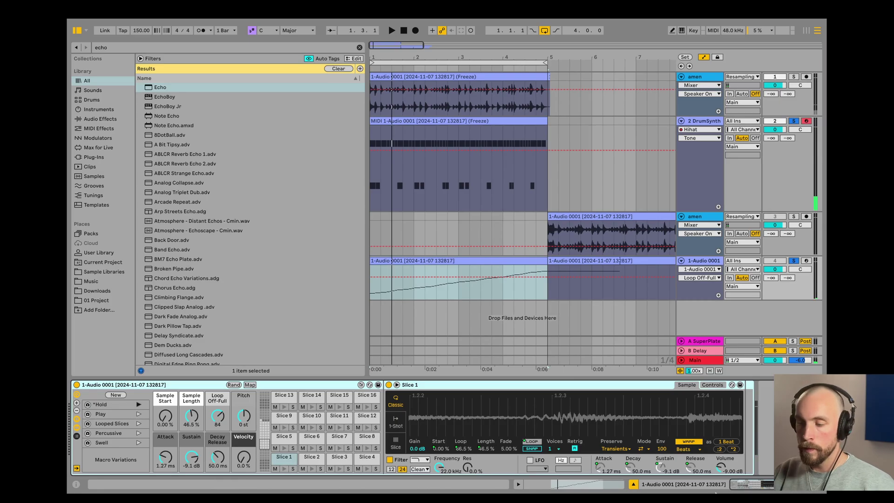
- Insert an audio track below the DrumSynth track and place the first PACKAGING recording from the Free to Use Sounds folder on it
click(697, 124)
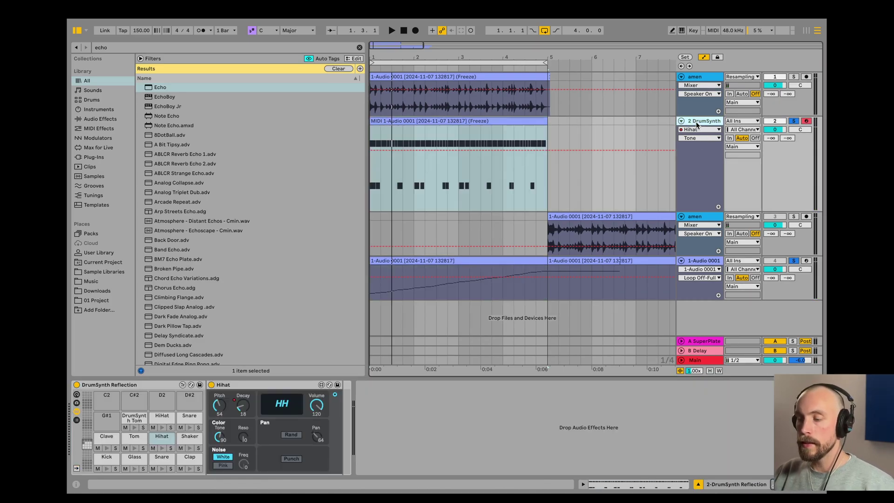
key(ctrl+t)
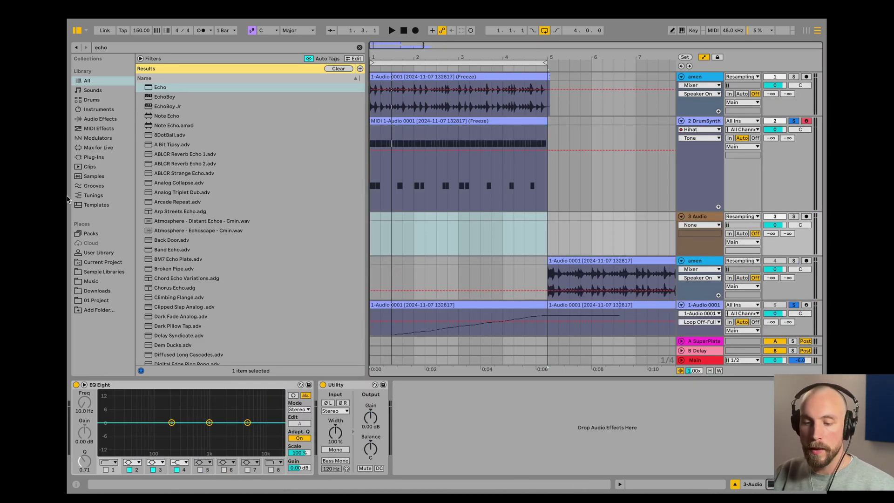
click(103, 272)
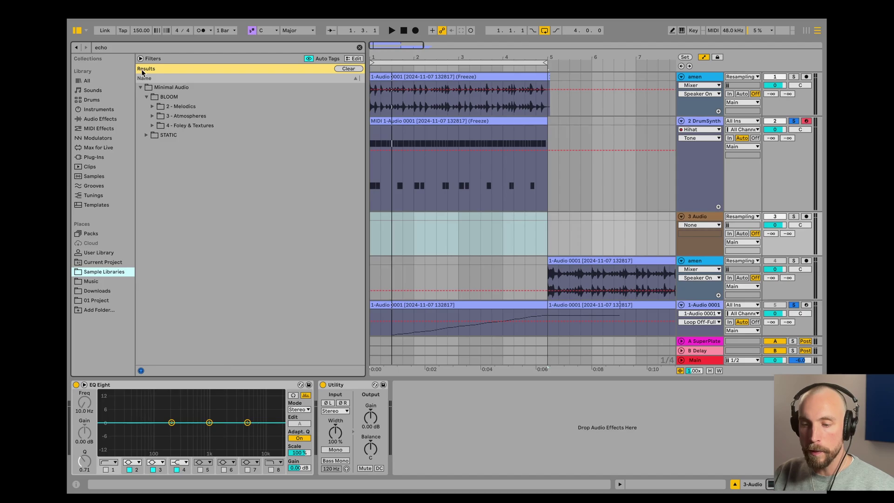
click(140, 88)
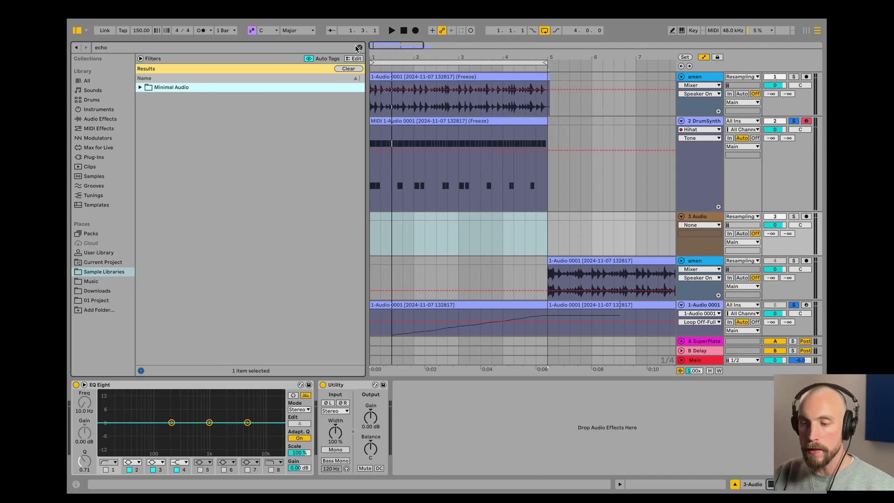
click(358, 47)
click(140, 78)
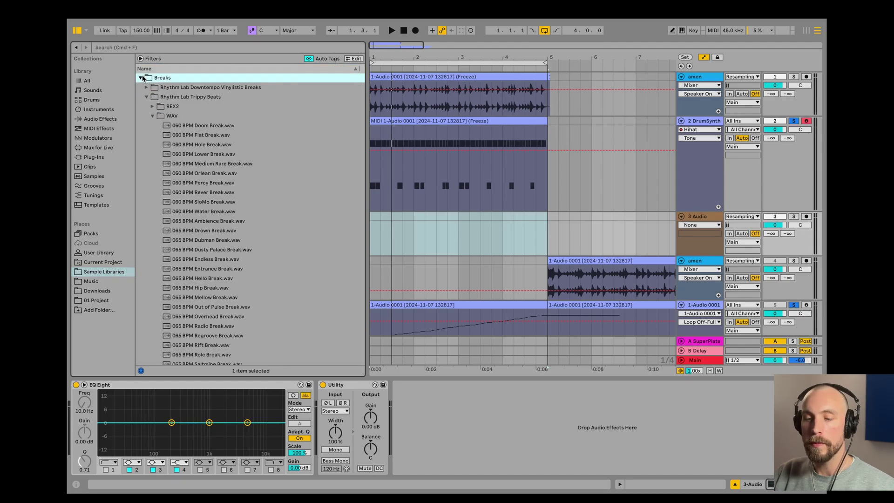
click(140, 78)
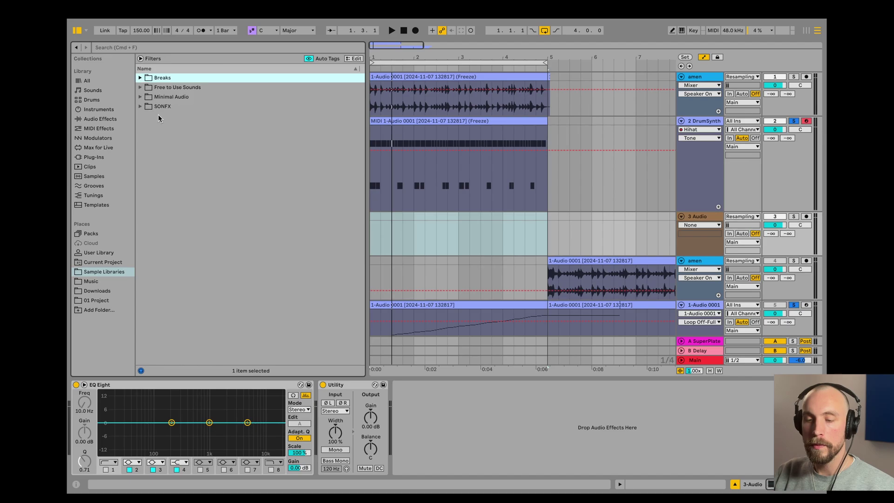
click(140, 87)
drag(199, 136, 401, 247)
- Solo the packaging recording's track and audition the short transient at 2.4.1
scroll(461, 235, up, 5)
scroll(447, 240, up, 5)
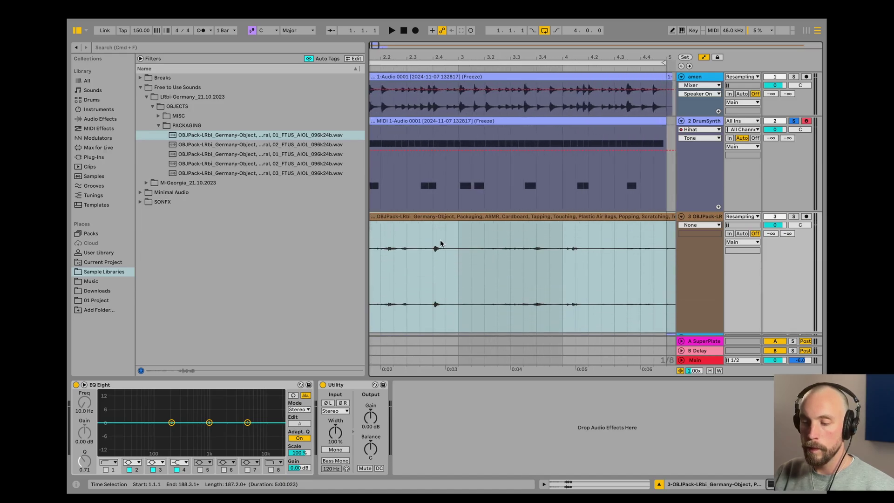
scroll(437, 247, up, 6)
click(434, 251)
key(space)
key(space)
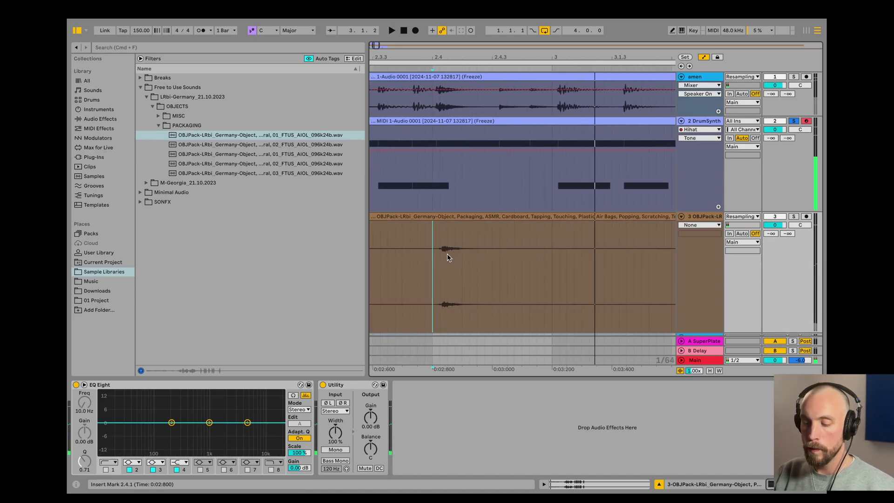
key(s)
key(space)
key(space)
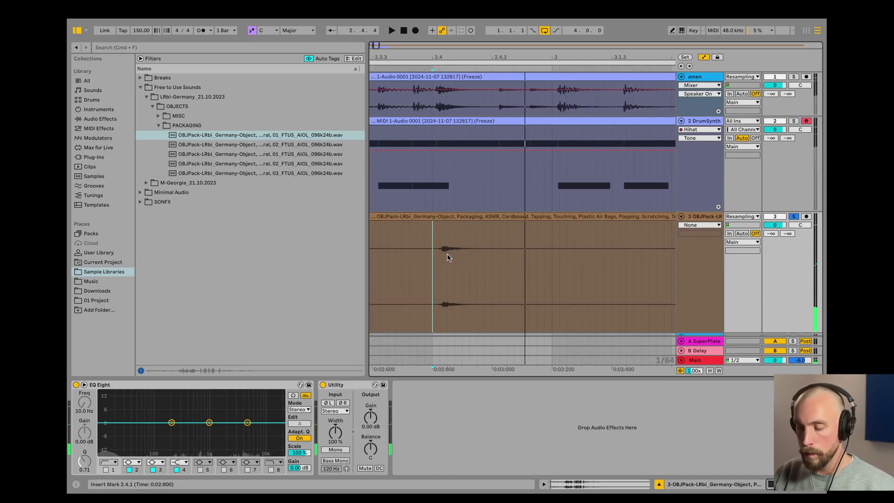
- Split the packaging clip at 2.4.1 and move the part before the split away to around bar 12
key(super+e)
scroll(446, 253, down, 10)
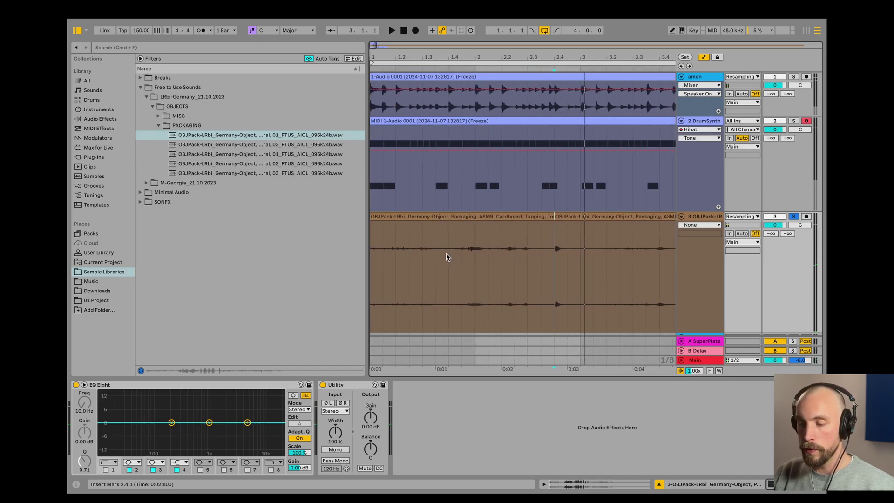
drag(373, 225, 537, 223)
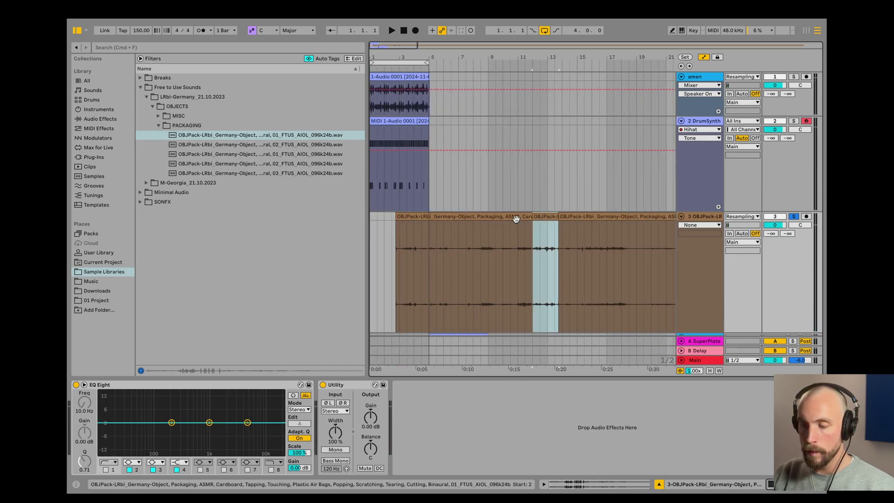
- Cut the packaging clip at 4.1.1 and move the section from 2.4.1 to 4.1.1 so that it starts at 1.3.1
scroll(433, 235, up, 5)
click(512, 240)
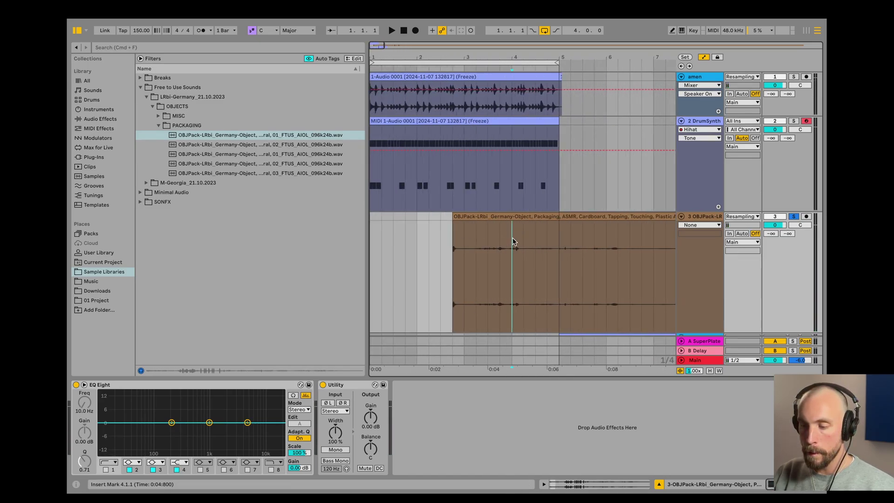
drag(508, 234, 449, 232)
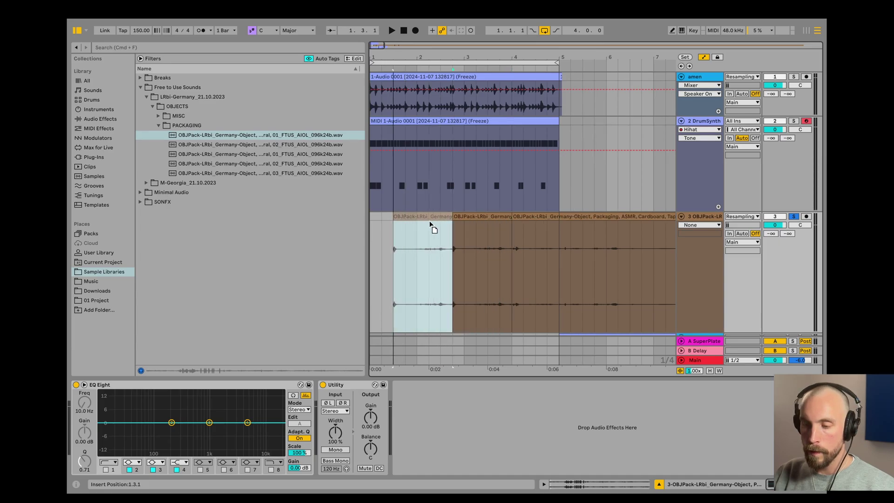
scroll(369, 245, right, 1)
- Unsolo the packaging track, mute the frozen amen track, and listen to the loop from 1.1.1
click(372, 242)
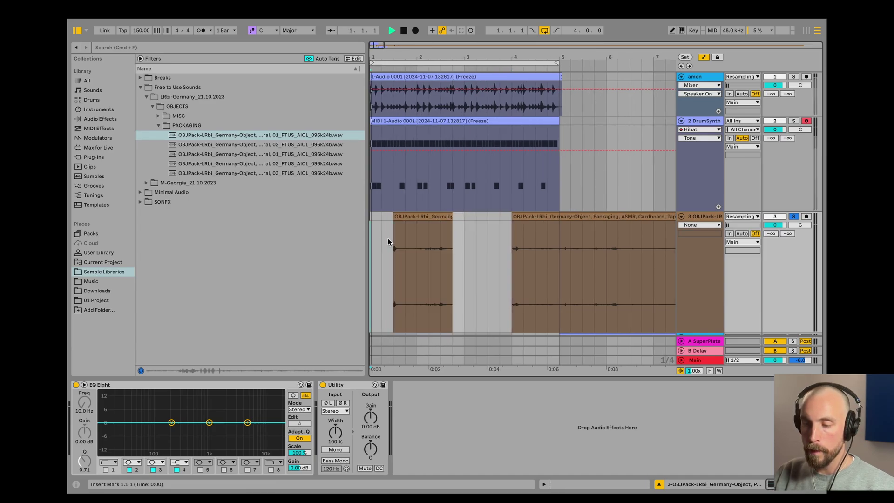
key(space)
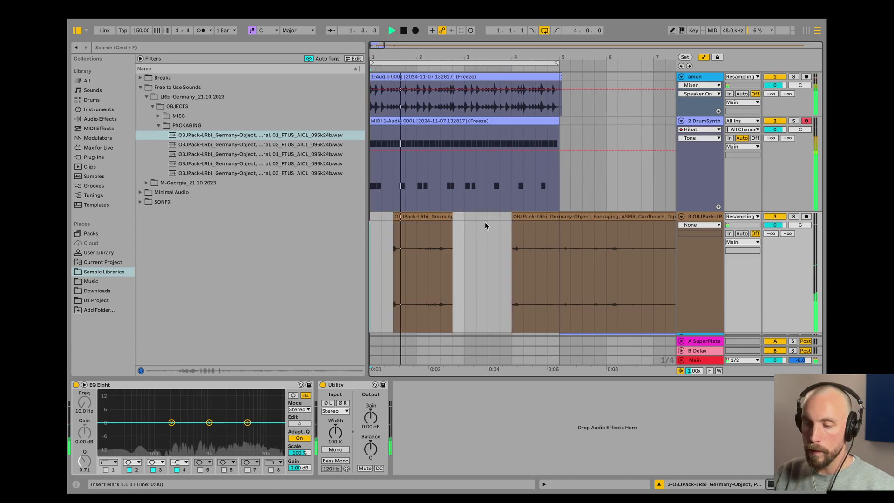
key(space)
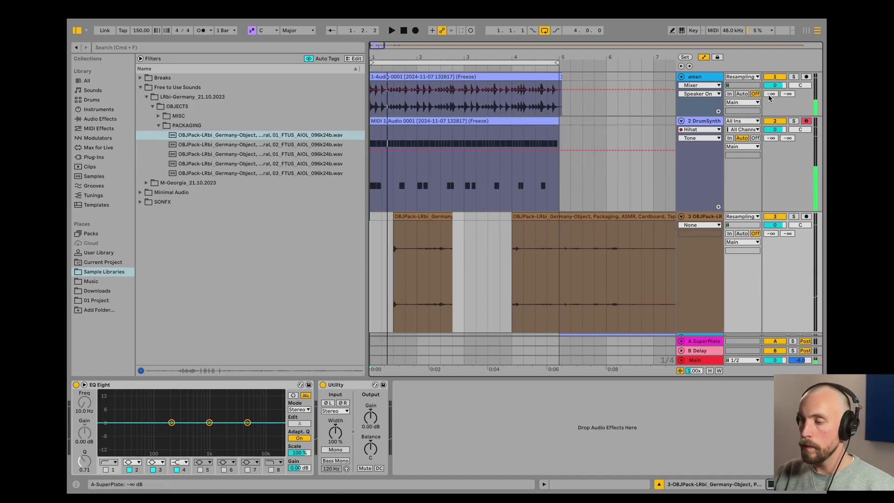
key(space)
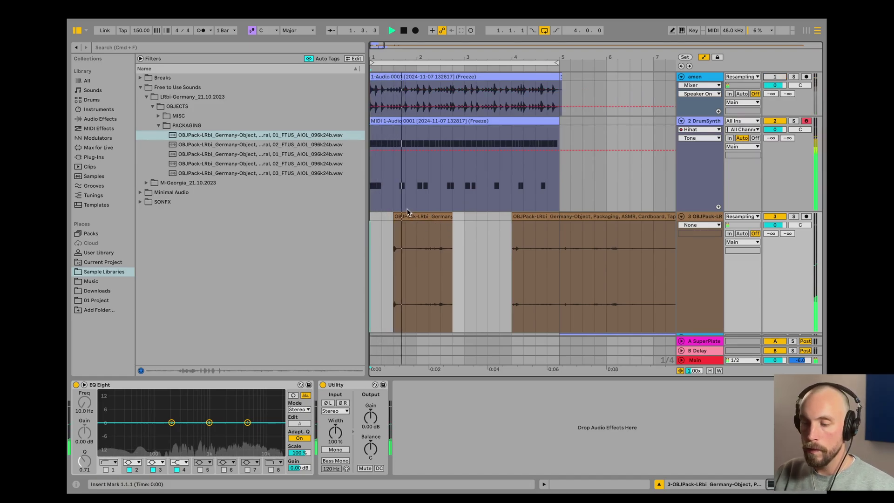
- Add a Saturator to the packaging track and set its Drive to 9.7 dB during playback
click(423, 212)
key(space)
key(super+f)
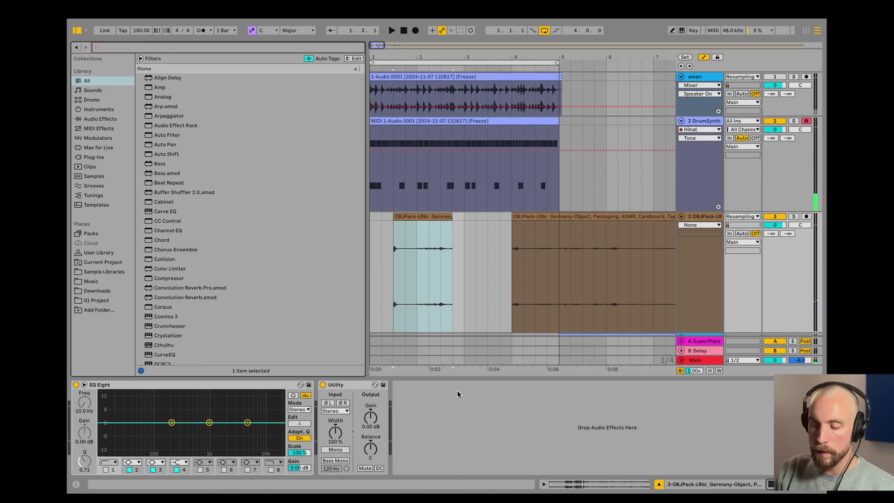
text(satur)
key(Down)
key(Down)
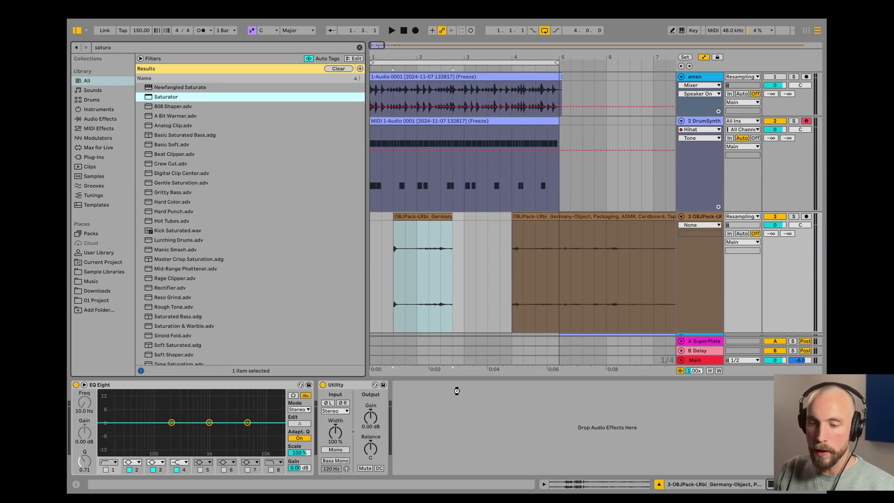
key(Return)
key(space)
drag(412, 463, 413, 447)
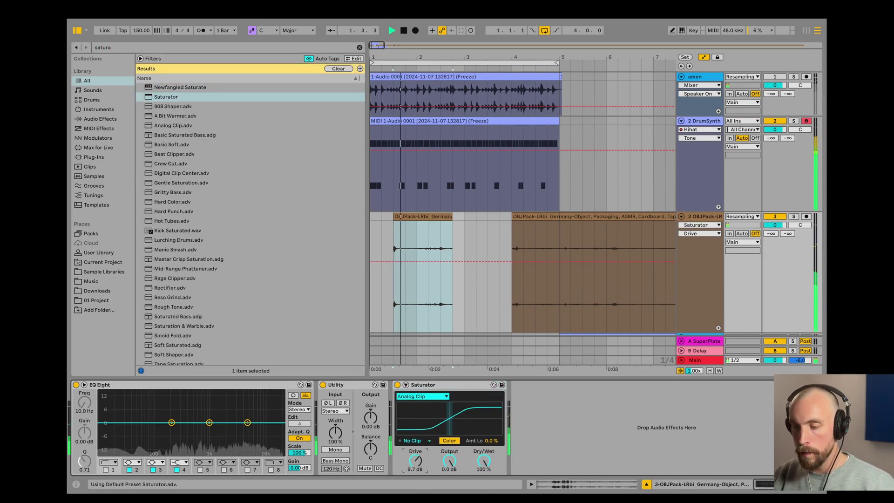
- Duplicate the packaging hit to 2.3.1 and listen to the loop from the start
mouse_move(440, 239)
mouse_down()
mouse_move(392, 218)
mouse_move(456, 218)
mouse_up()
click(375, 234)
key(space)
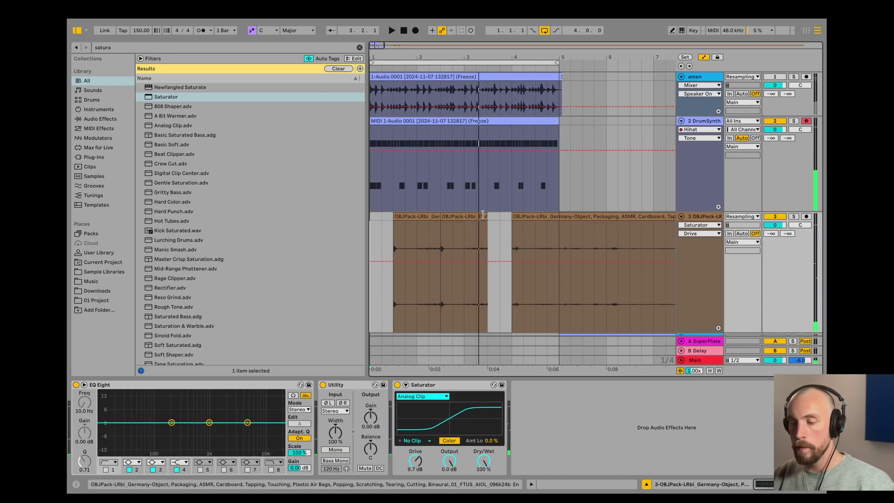
- Shorten the copied packaging hit to half a bar, repeat it every half bar from 3.1.1 to 4.3.1, and play the loop
key(space)
drag(482, 214, 464, 214)
drag(535, 237, 487, 222)
drag(453, 219, 540, 217)
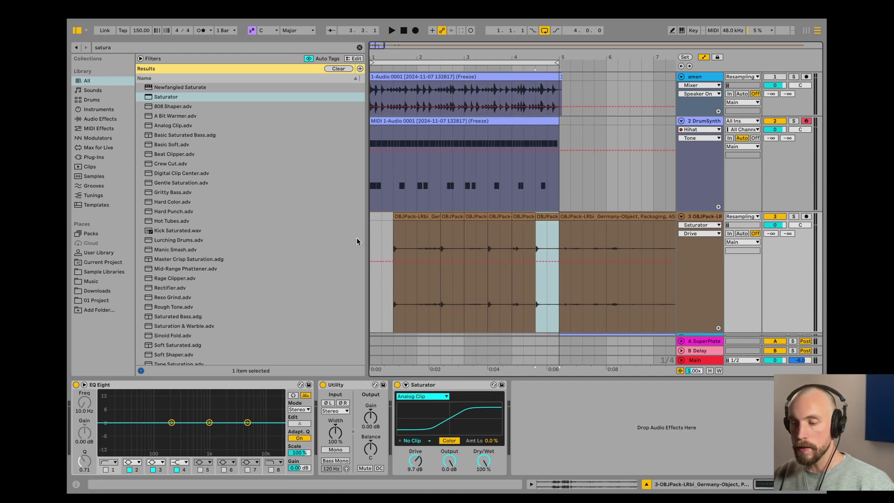
click(375, 228)
key(space)
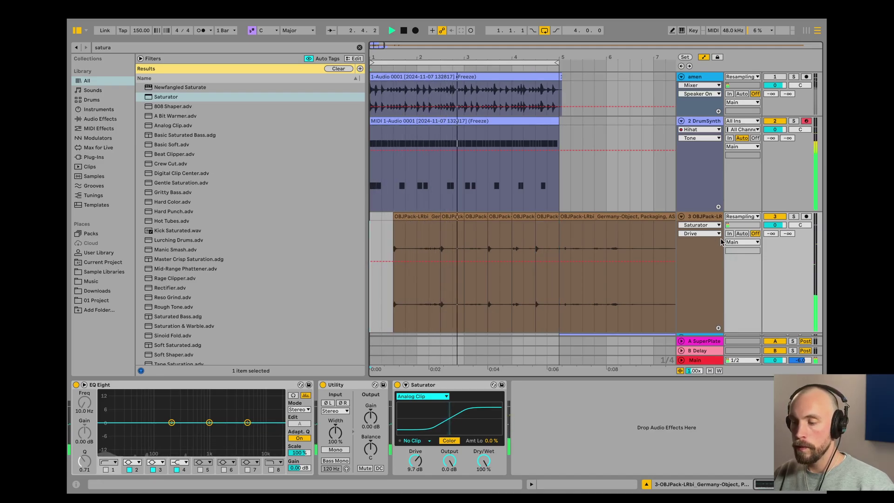
- Reduce the packaging track's height, activate the sliced 1-Audio 0001 track, and move it directly above the packaging track
drag(703, 331, 675, 273)
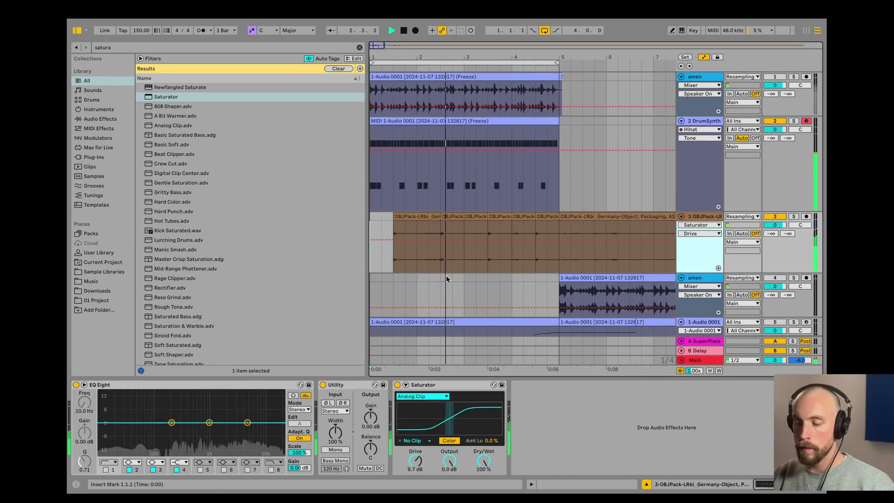
scroll(626, 283, down, 2)
click(700, 275)
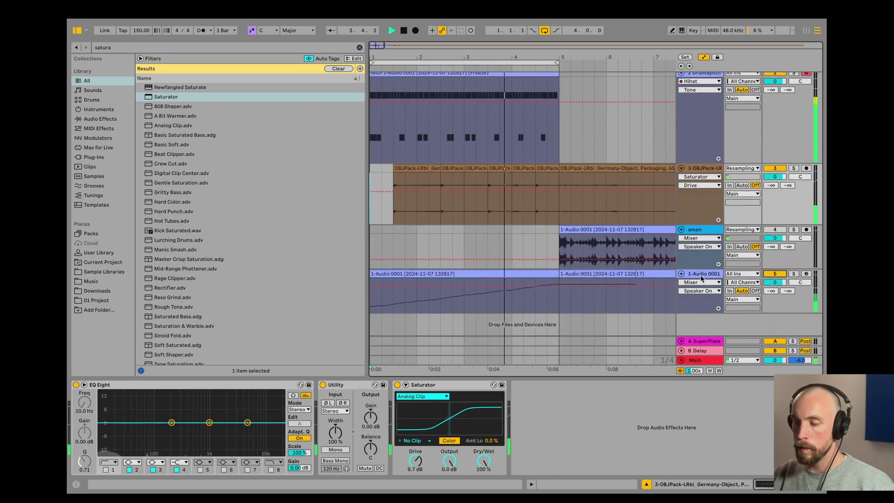
drag(700, 199, 693, 177)
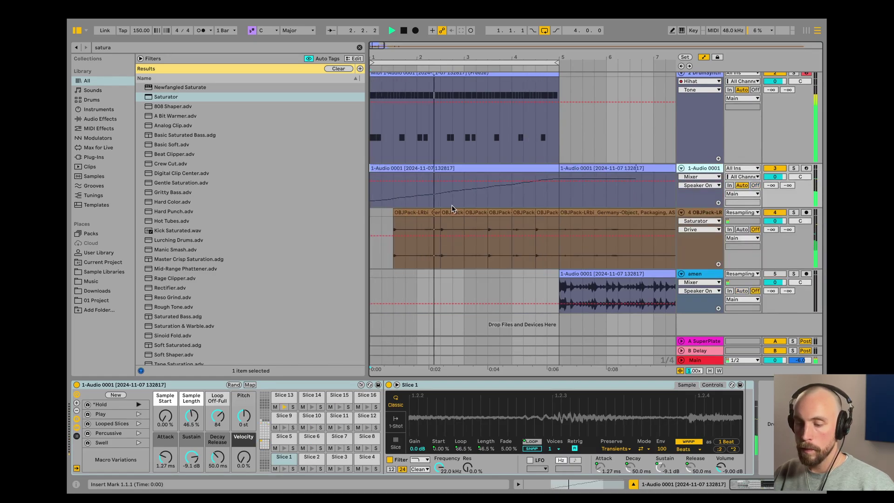
- Set the slice rack's Velocity macro to 28 % while listening, and stop playback
drag(244, 457, 244, 445)
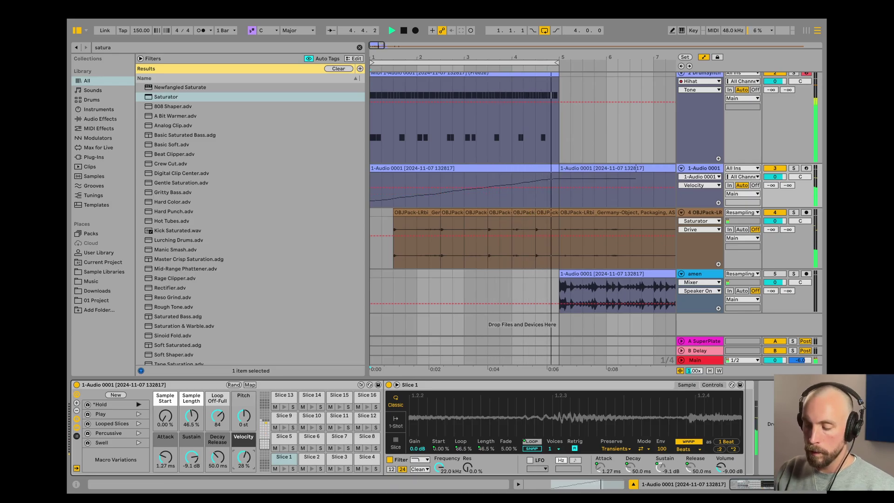
key(space)
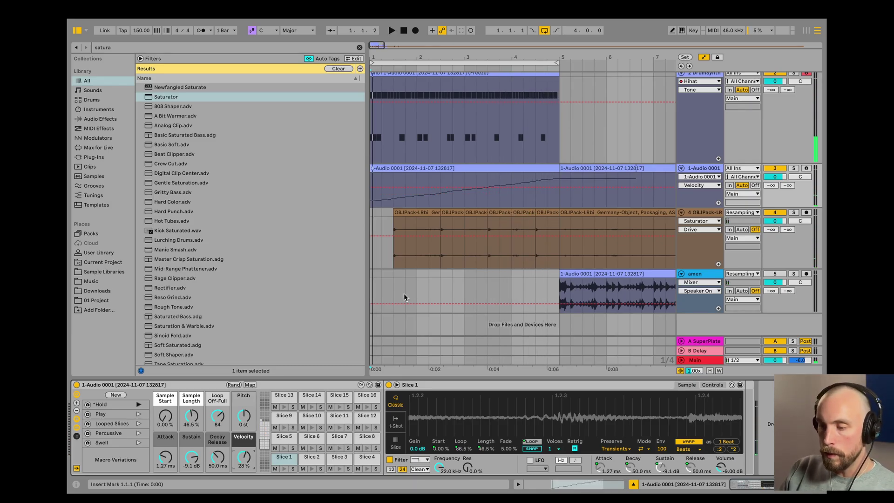
- Raise the chance of all notes in the first 1-Audio 0001 clip to 63 %, with one early note at 97 %
double_click(469, 179)
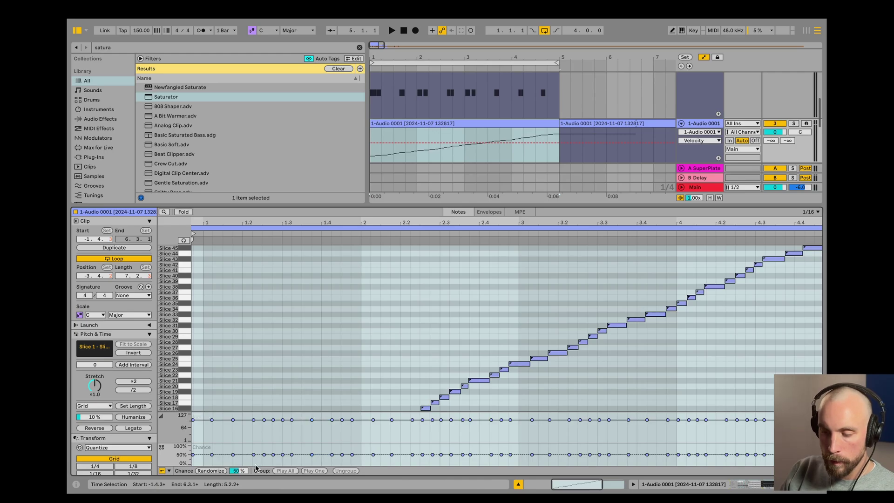
drag(264, 455, 264, 450)
key(space)
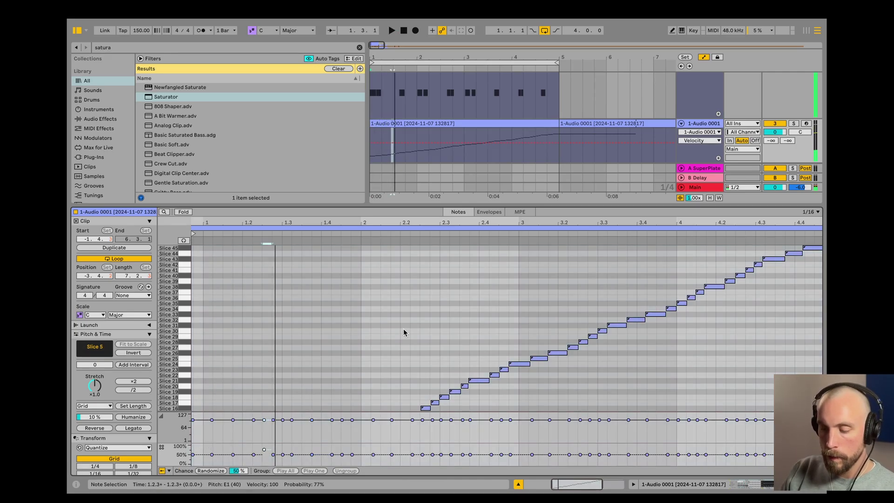
key(ctrl+a)
drag(282, 454, 282, 451)
key(space)
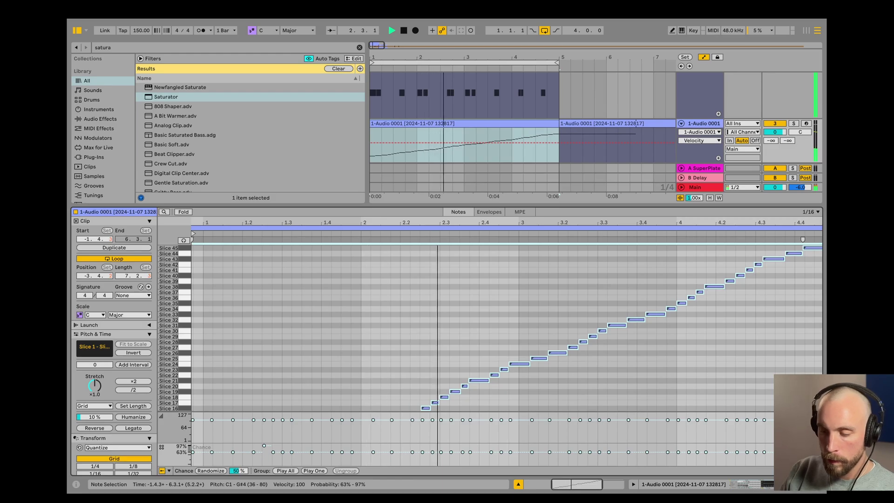
click(518, 484)
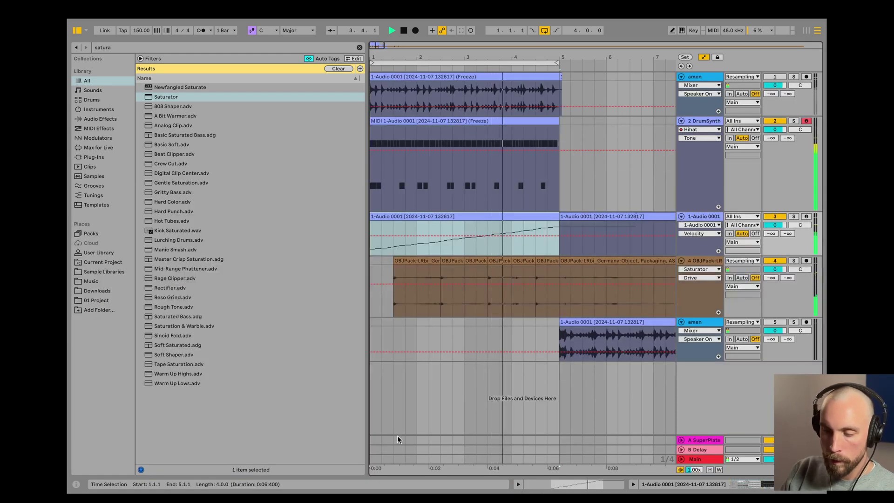
- Add the OTT preset after the slice rack on the 1-Audio 0001 track
double_click(703, 219)
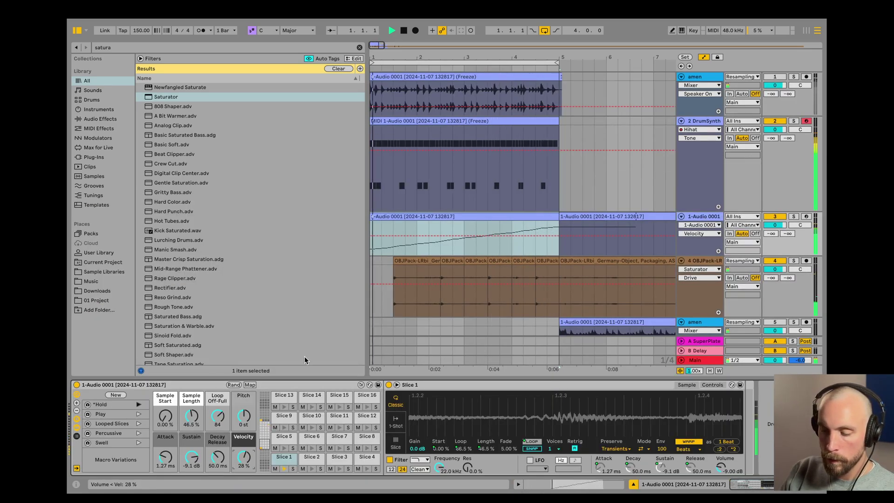
text(t)
key(Down)
key(Down)
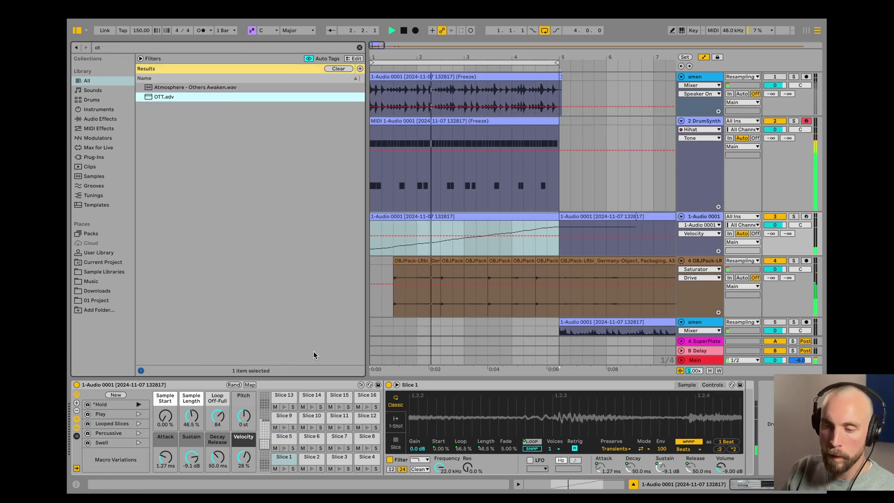
key(Return)
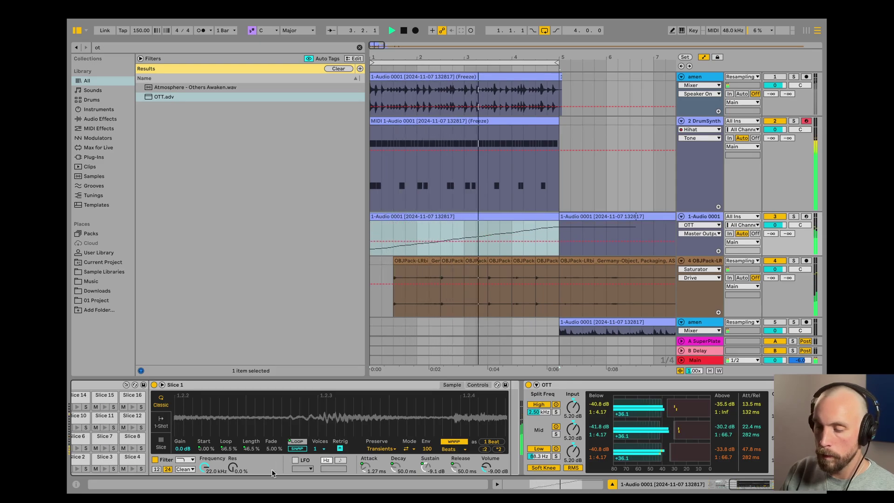
- Set the slice rack's Sustain to -14 dB, Loop Off-Full to 49 and Sample Length to 25.3 % while listening, and stop playback
scroll(188, 458, left, 5)
drag(188, 458, 188, 470)
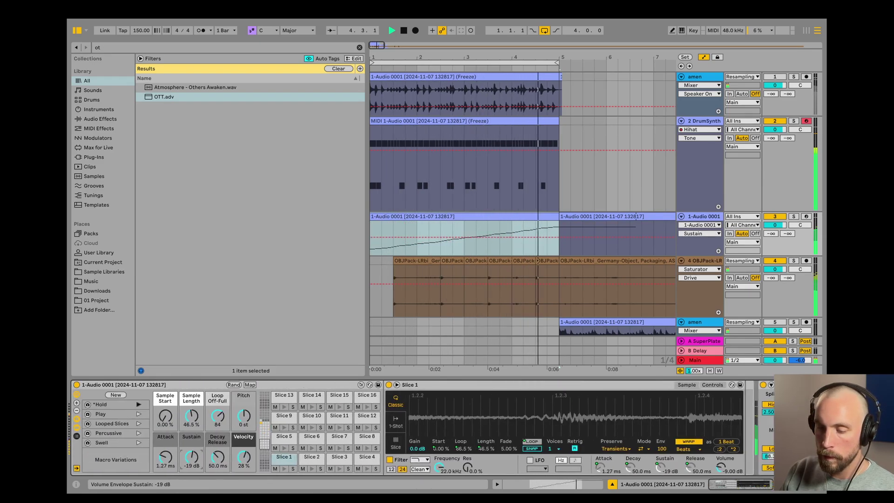
mouse_move(217, 422)
mouse_down()
mouse_move(216, 435)
mouse_move(201, 425)
mouse_up()
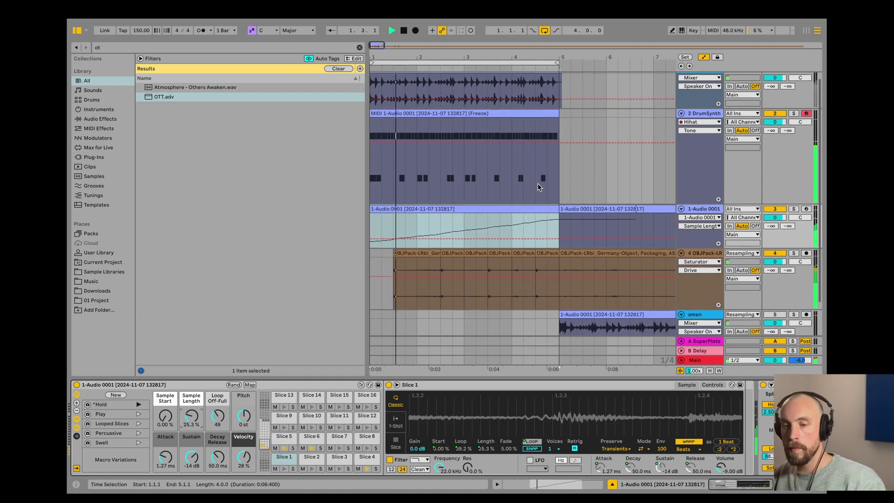
scroll(542, 293, down, 2)
key(space)
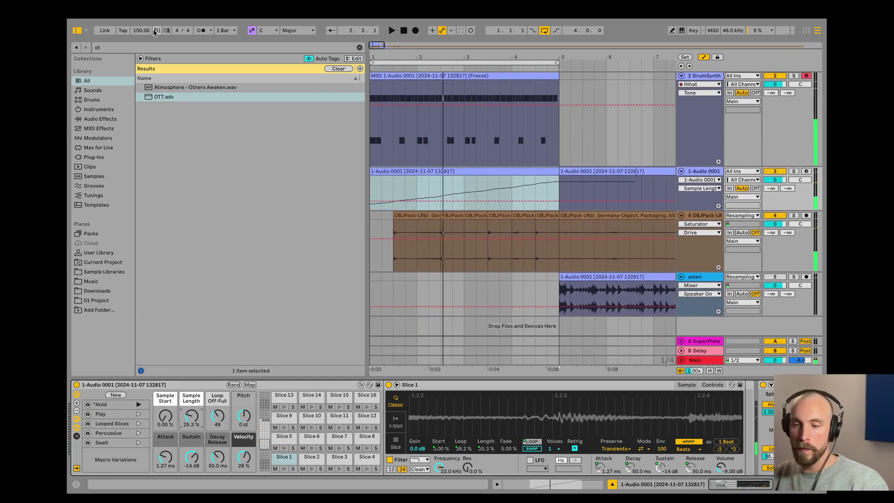
- Set the tempo to 110 BPM and listen to the loop with the slice track selected
key(Return)
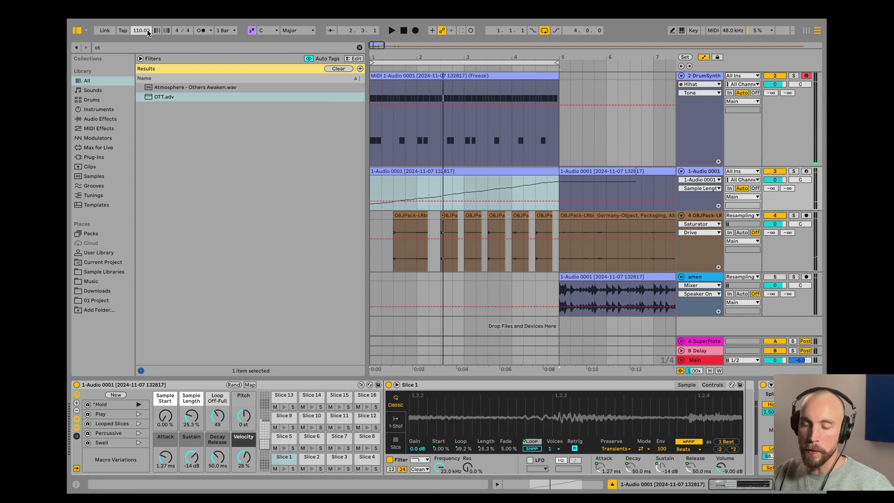
key(space)
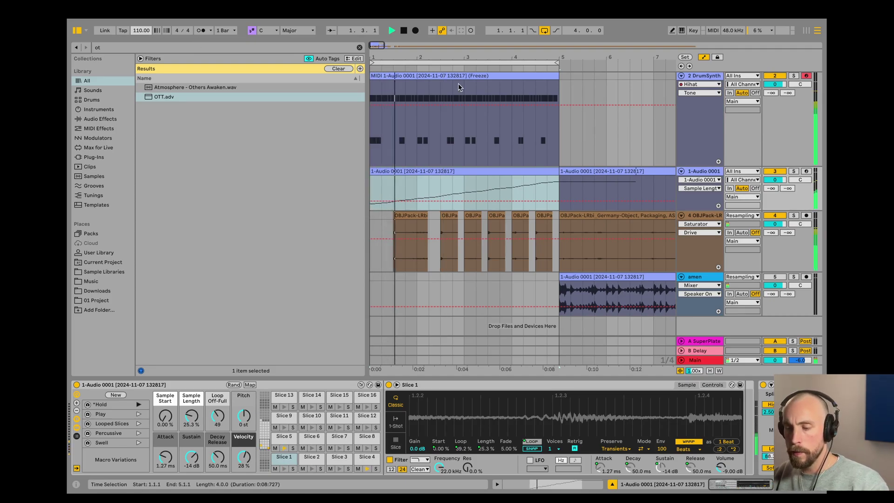
click(698, 176)
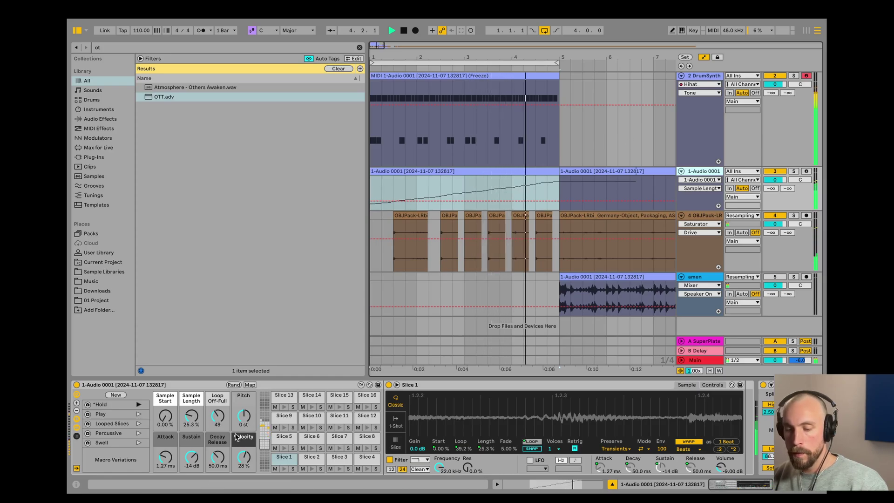
key(space)
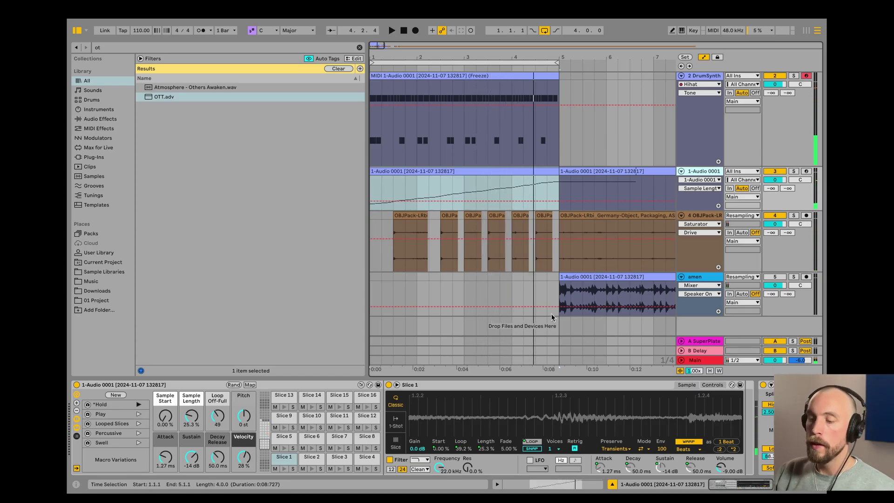
- Inspect the deactivated Snare notes in the DrumSynth track's MIDI clip
click(698, 164)
click(690, 174)
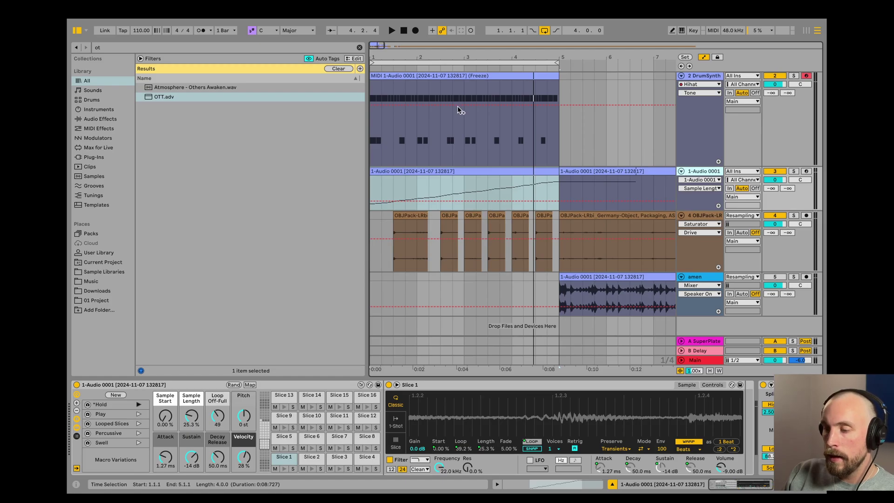
double_click(460, 124)
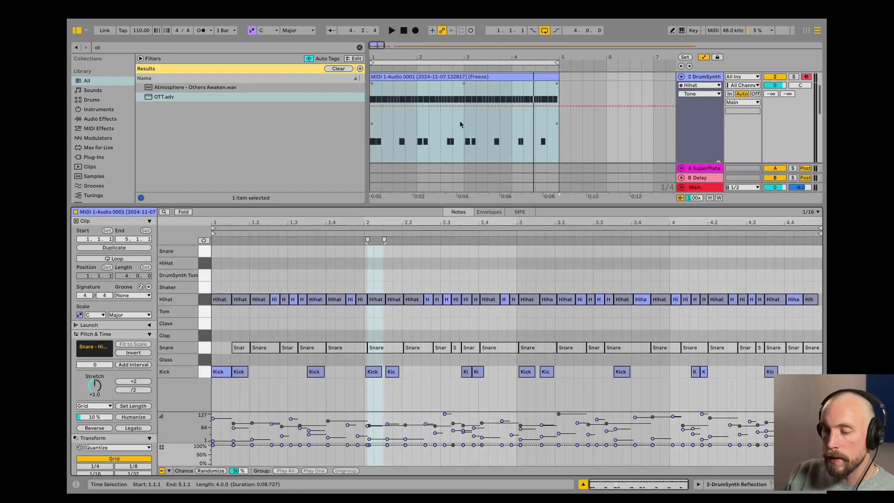
click(204, 353)
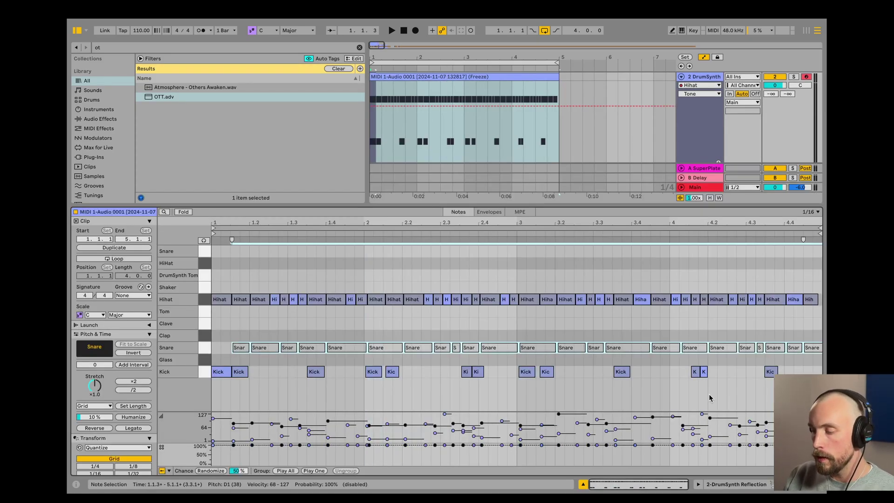
click(582, 485)
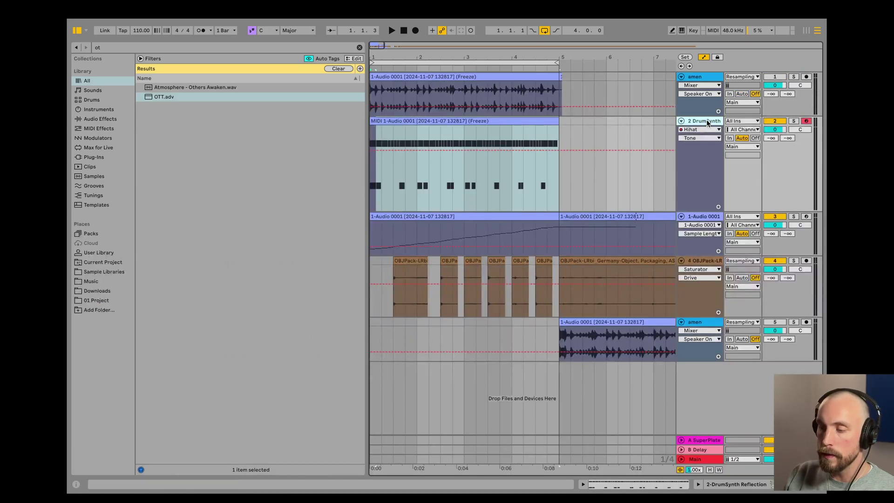
- Add a MIDI track below the DrumSynth track, search the library for "ds" and load DS Clang on the new track
key(ctrl+shift+t)
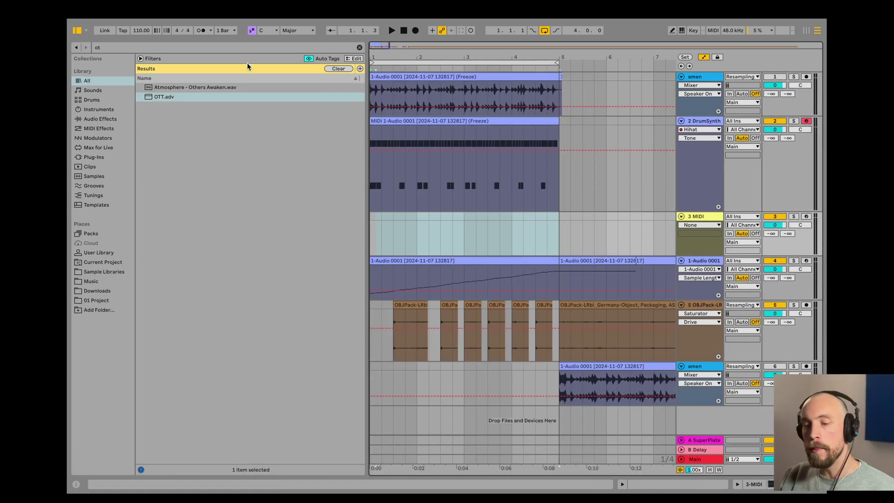
click(360, 47)
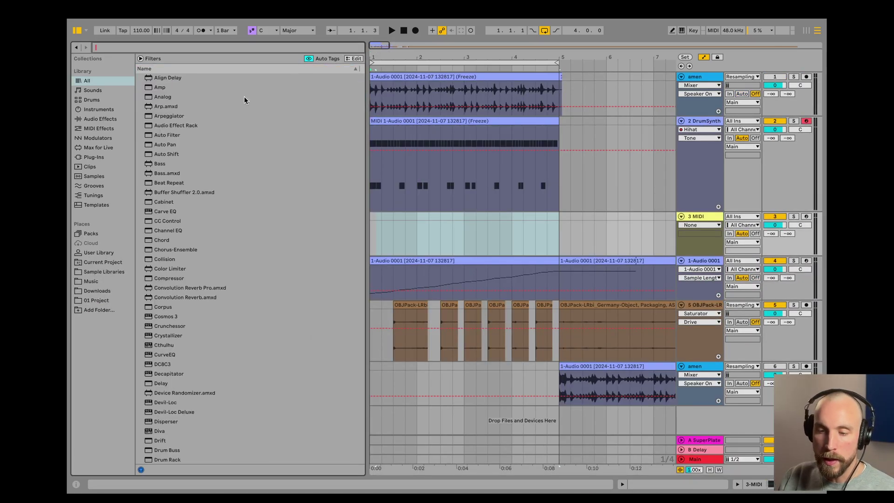
click(92, 100)
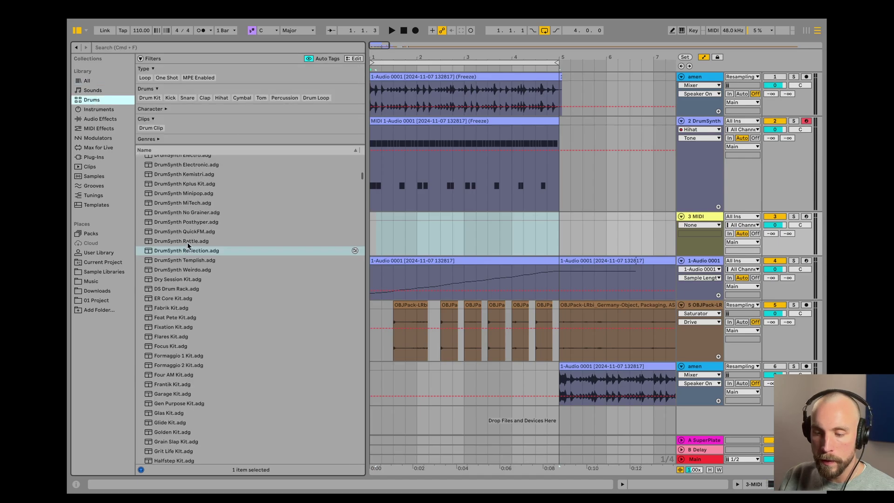
scroll(187, 245, down, 10)
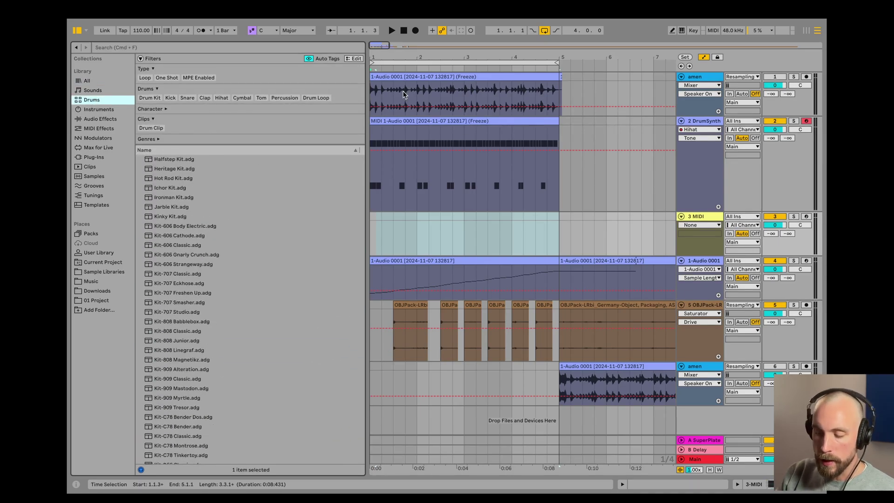
key(super+f)
text(ds)
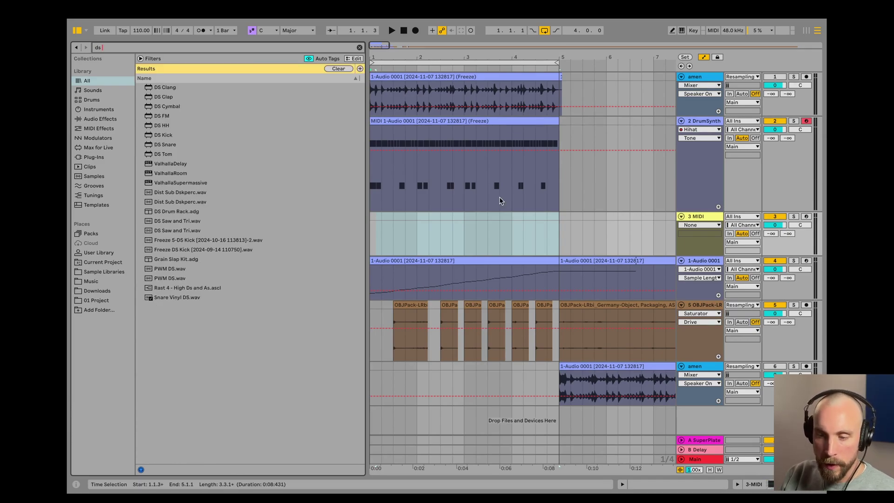
click(161, 89)
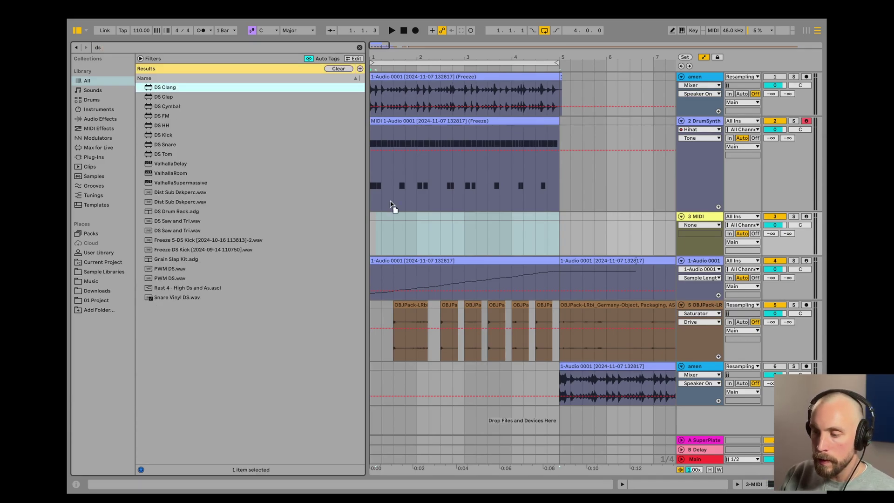
drag(402, 237, 400, 232)
- Copy the DrumSynth MIDI clip to the DS Clang track, deactivate its C1 and F#1 notes and activate the D1 notes
drag(423, 121, 415, 231)
double_click(415, 231)
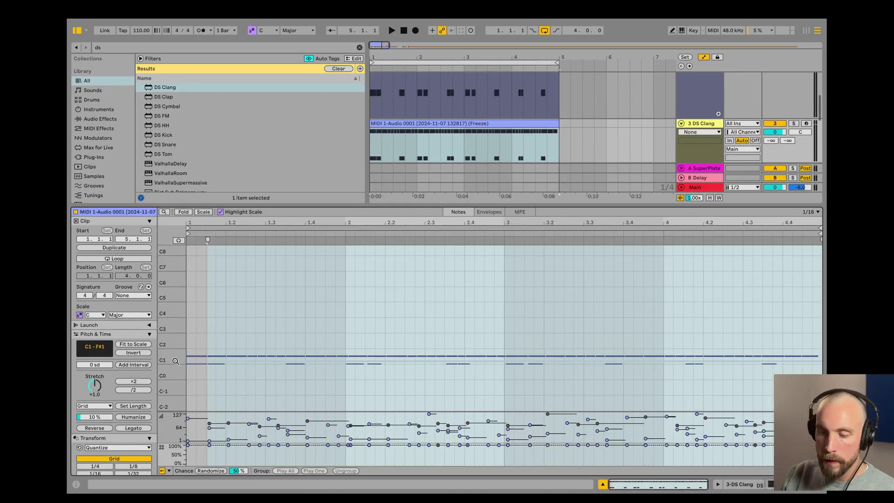
double_click(176, 361)
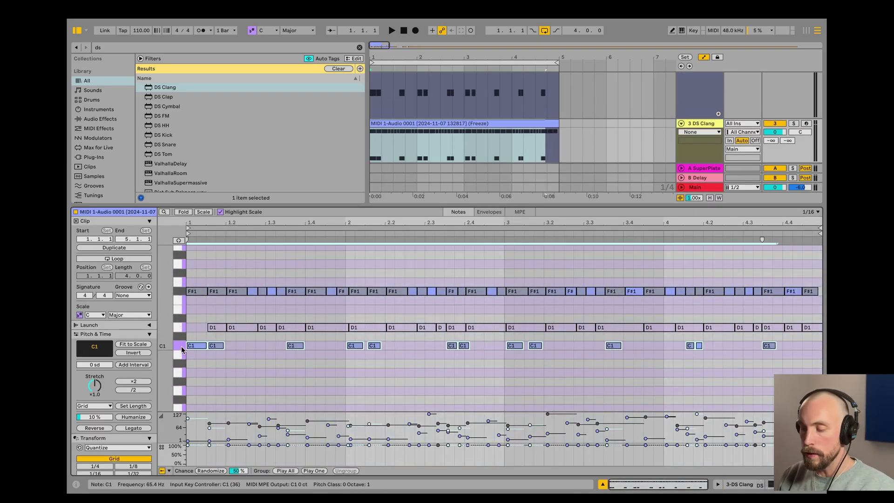
click(178, 291)
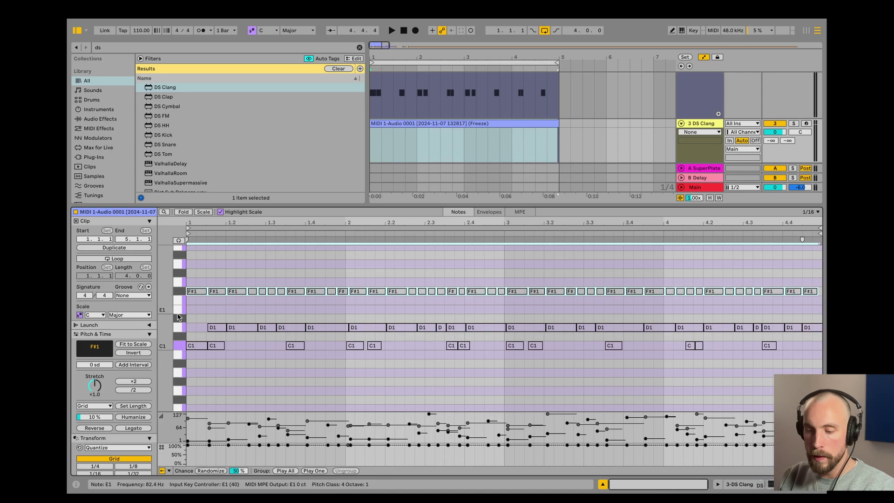
click(179, 327)
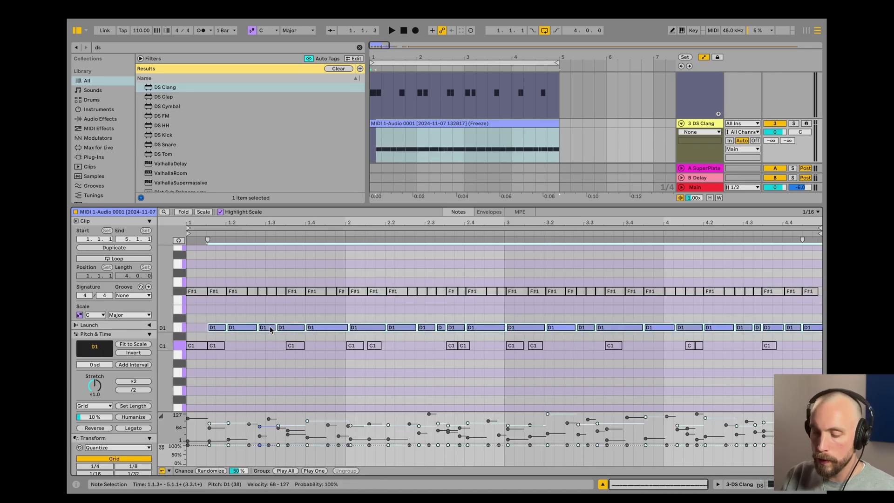
- Transpose the D1 notes up two octaves to D3, listen briefly and close the clip editor
key(shift+Up)
key(shift+Up)
key(space)
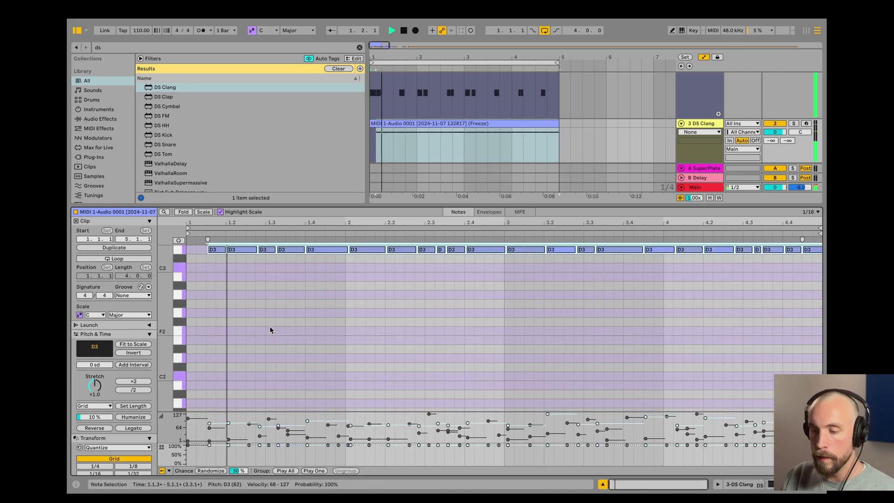
key(space)
key(ctrl+alt+l)
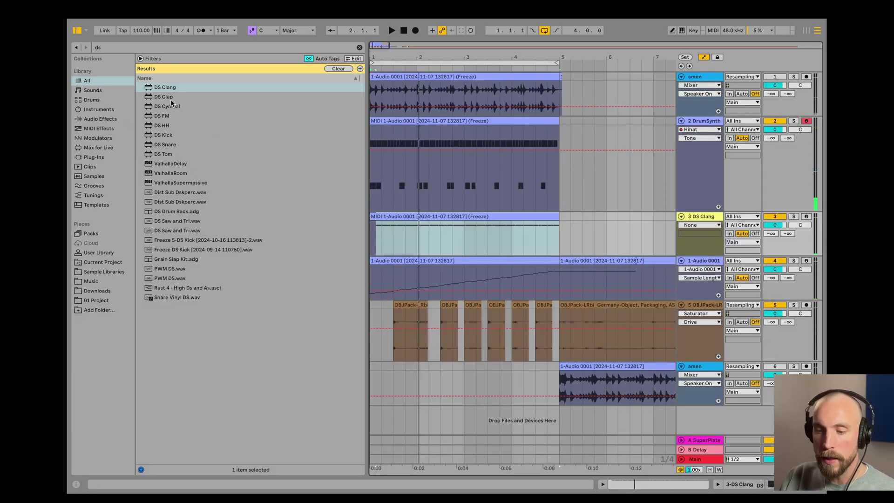
drag(163, 120, 441, 149)
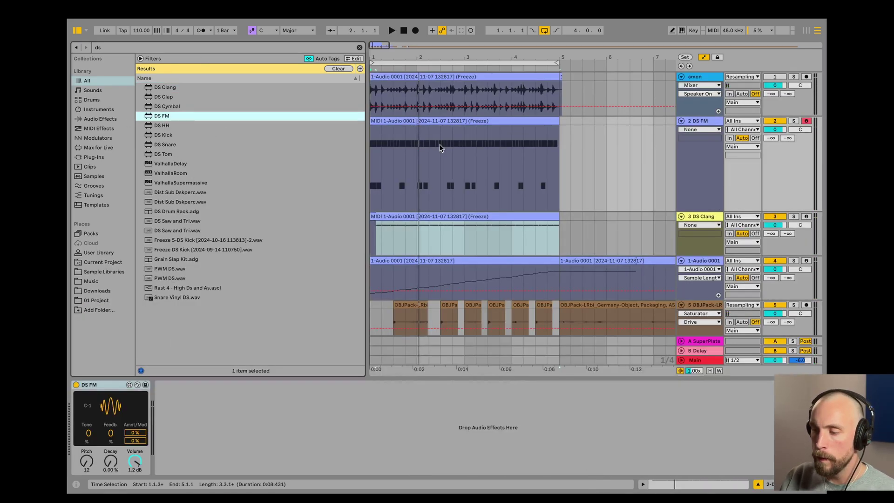
key(space)
key(space)
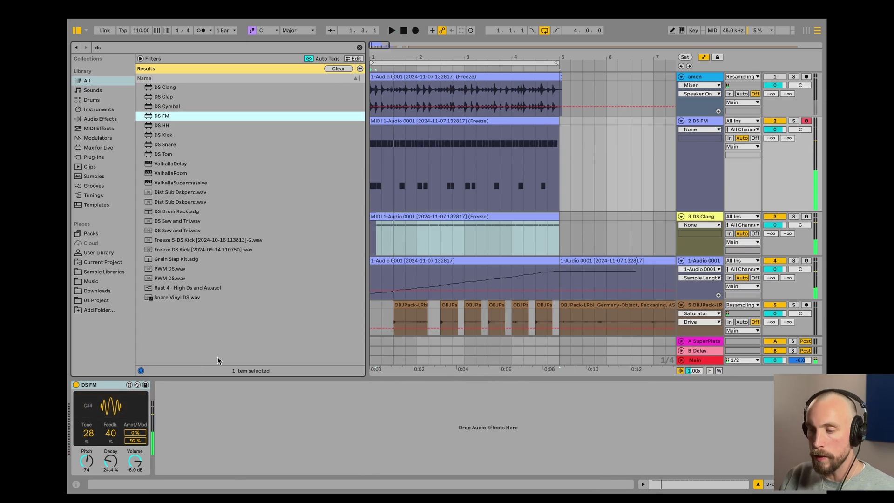
key(ctrl+z)
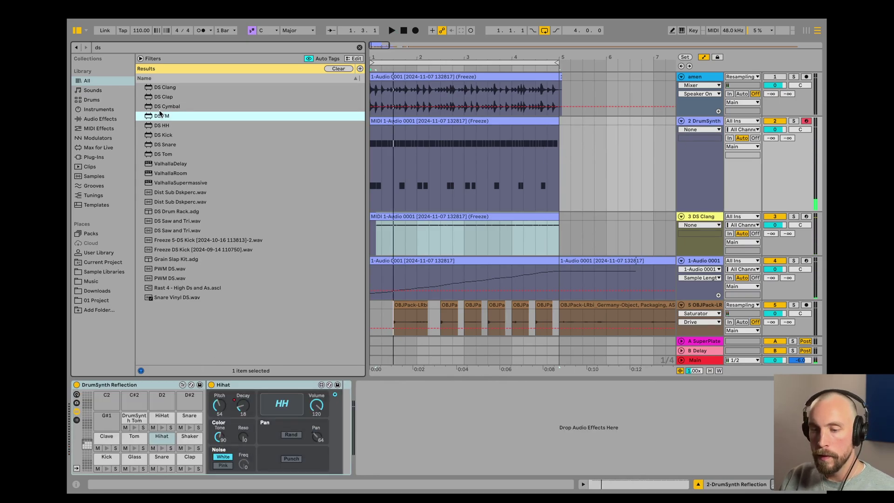
- Replace DS Clang with DS FM and set its Pitch to 62, Decay to 27.6 % and Volume to -16 dB while listening
drag(405, 232, 411, 234)
key(space)
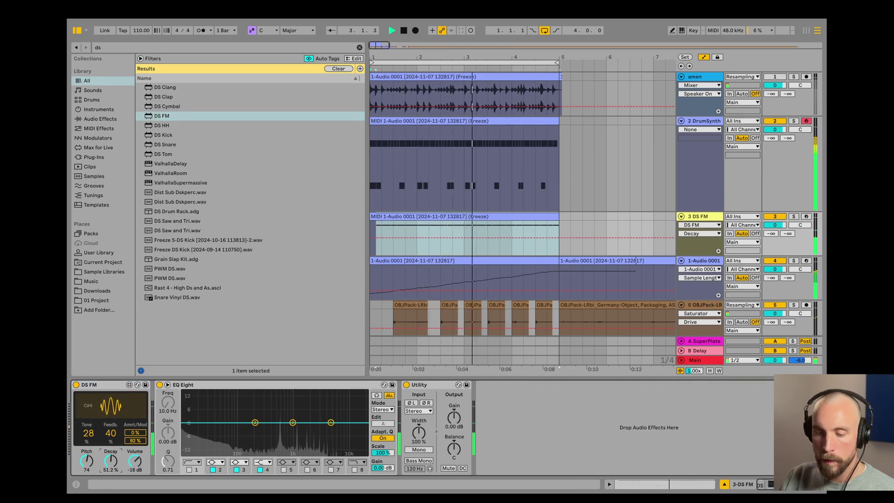
drag(112, 460, 86, 466)
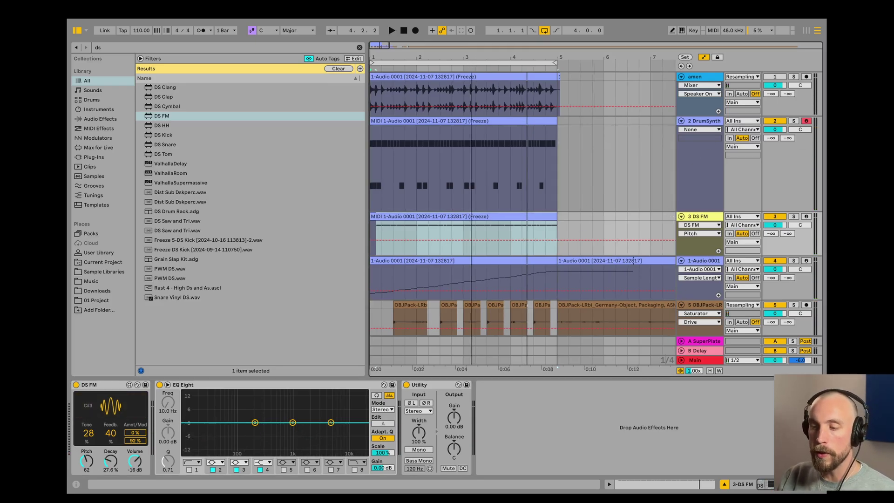
drag(470, 62, 435, 56)
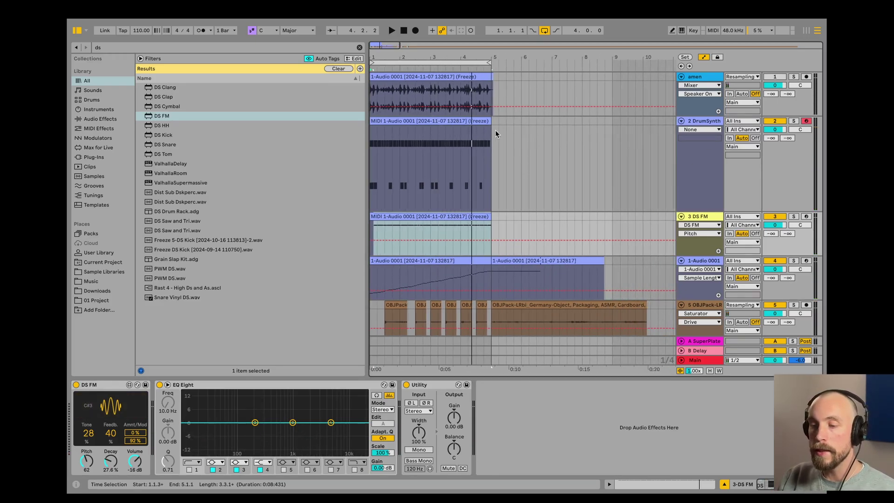
key(space)
- Move the lower amen track directly below the DrumSynth track and shift its audio clip to start at bar 1
click(395, 94)
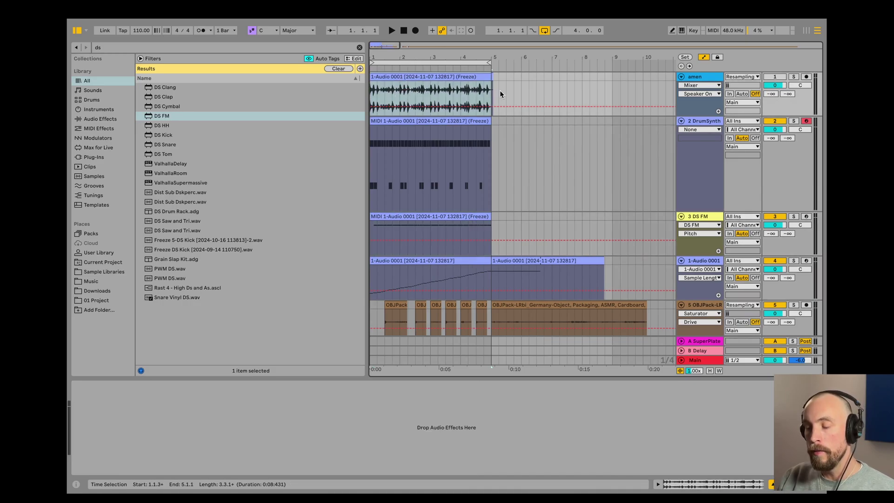
scroll(513, 212, down, 4)
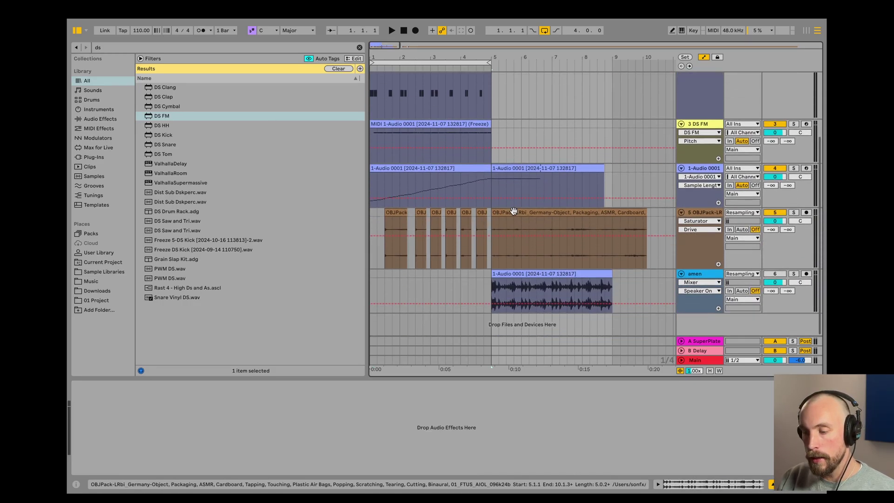
click(532, 278)
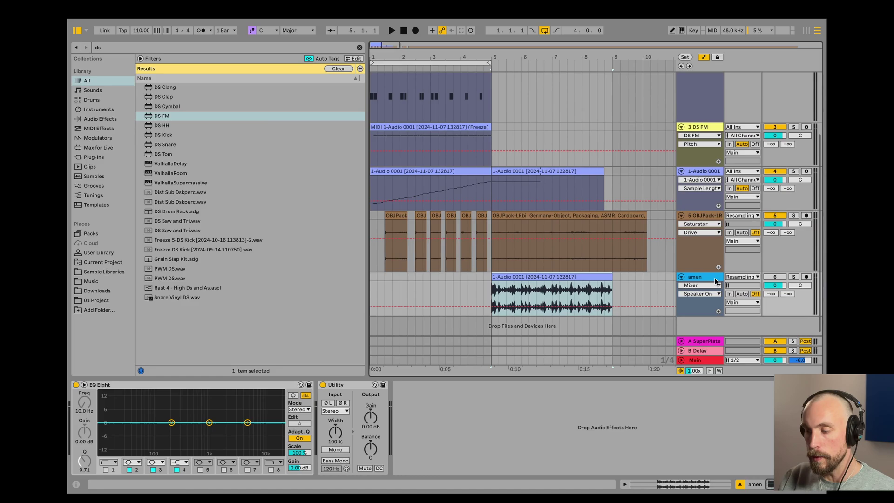
drag(715, 281, 696, 122)
scroll(669, 129, up, 4)
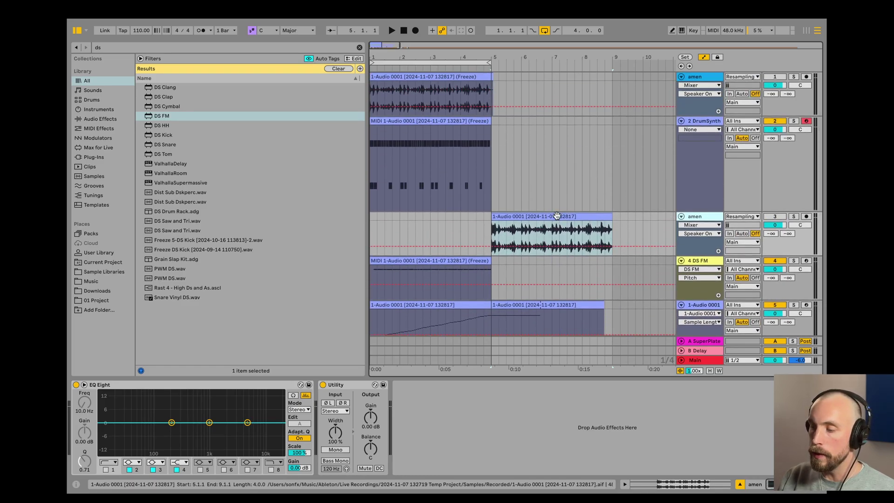
drag(556, 217, 430, 222)
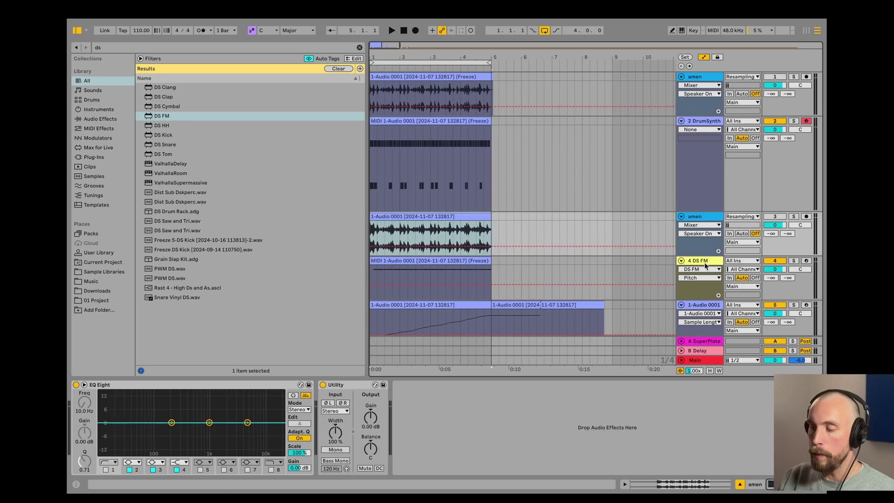
- Set DS FM's Mod to 100 % and add Envelope Follower after Utility on the DS FM track
click(694, 260)
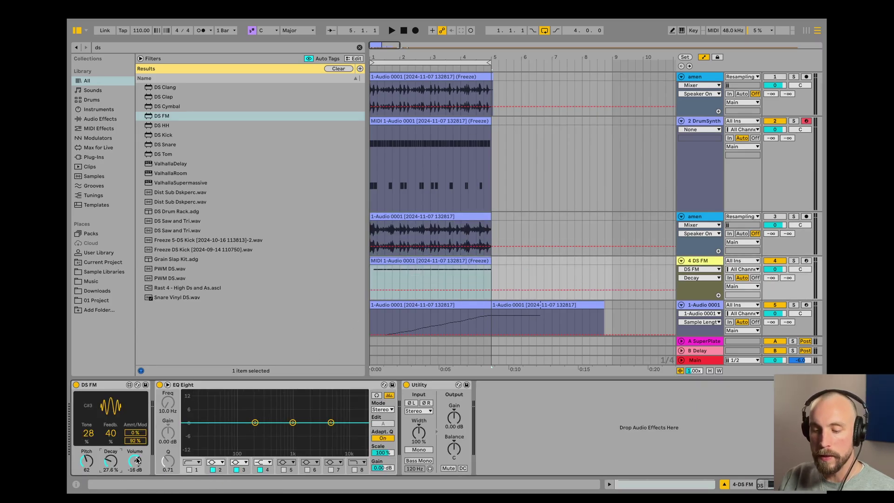
drag(139, 444, 137, 441)
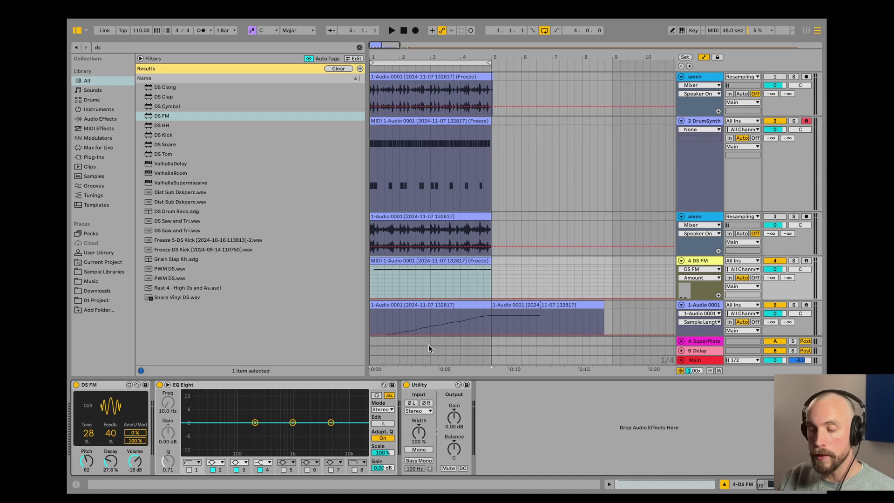
click(713, 261)
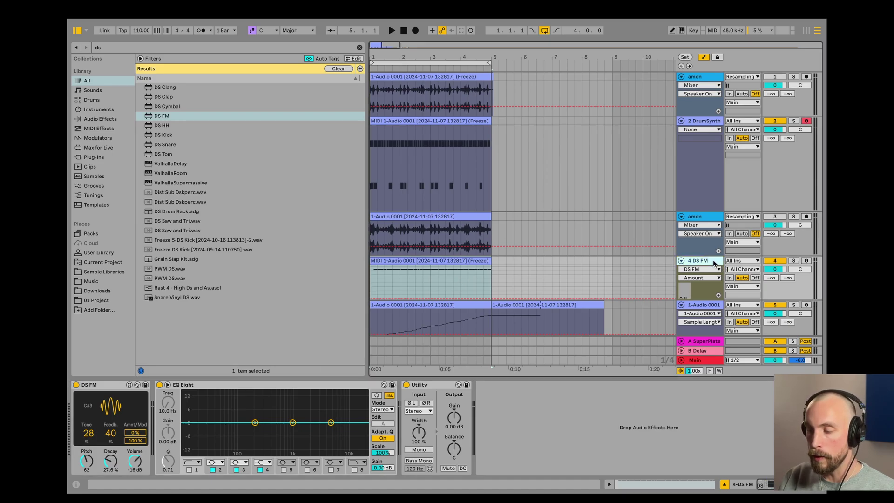
key(ctrl+f)
text(envelop)
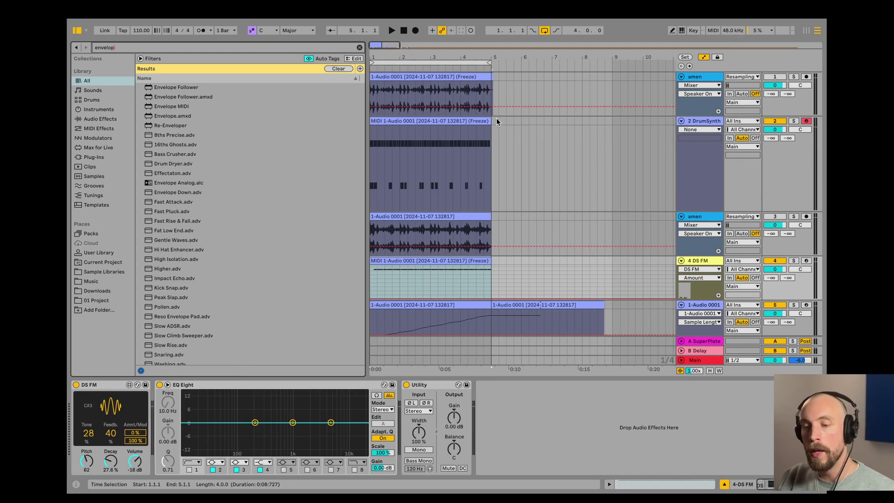
drag(192, 89, 478, 339)
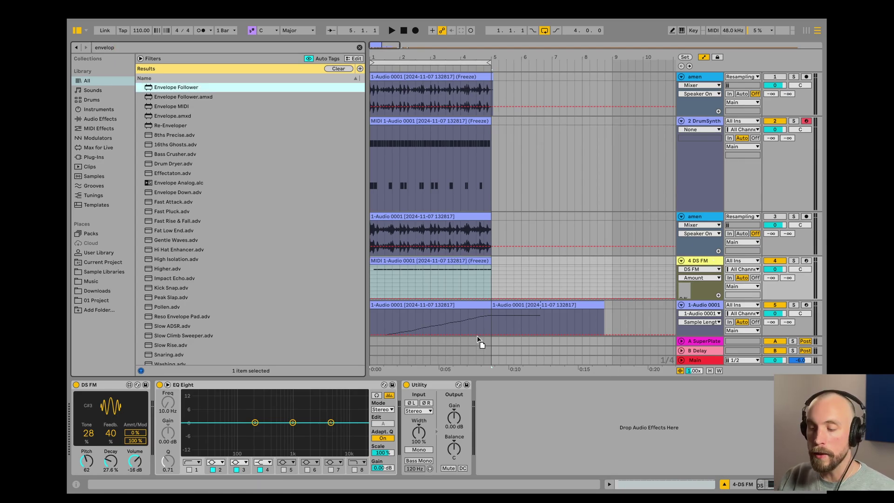
drag(516, 408, 517, 406)
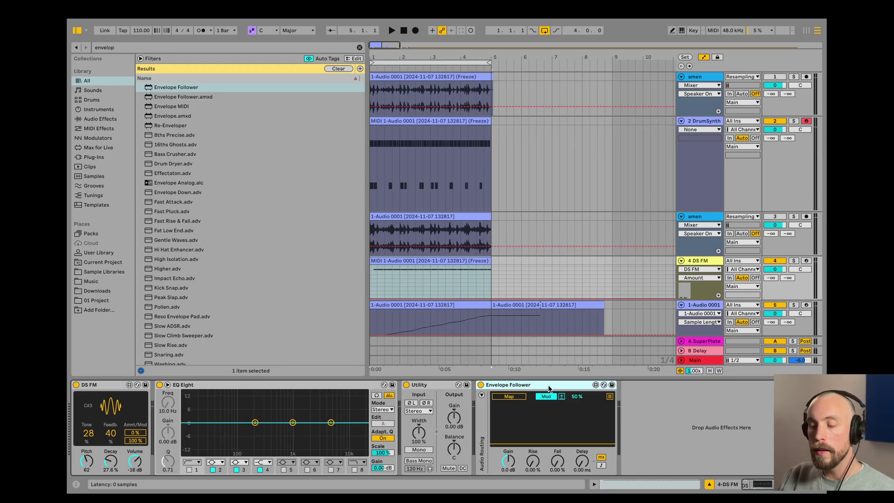
- Play the loop briefly to watch Envelope Follower's response on the DS FM track, and collapse EQ Eight
click(101, 386)
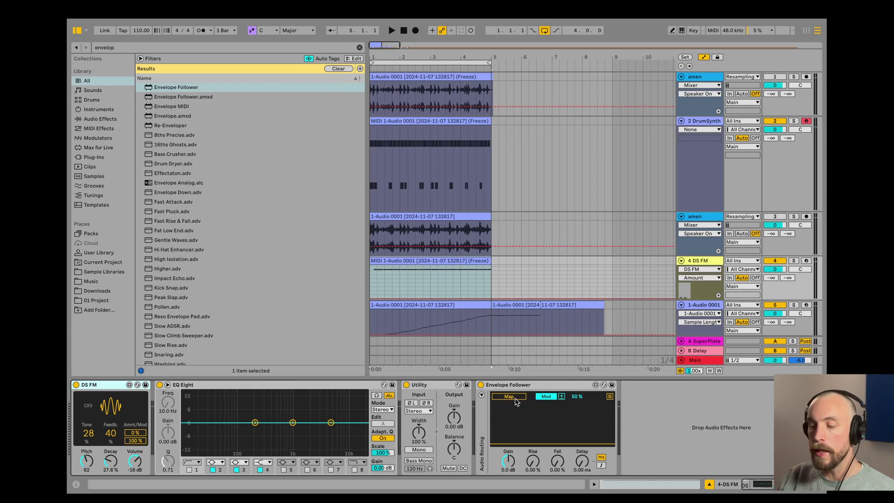
key(space)
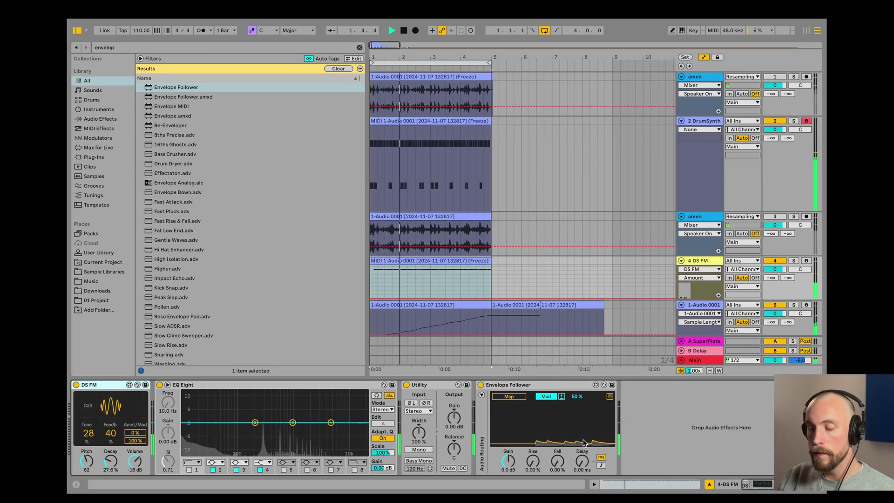
key(space)
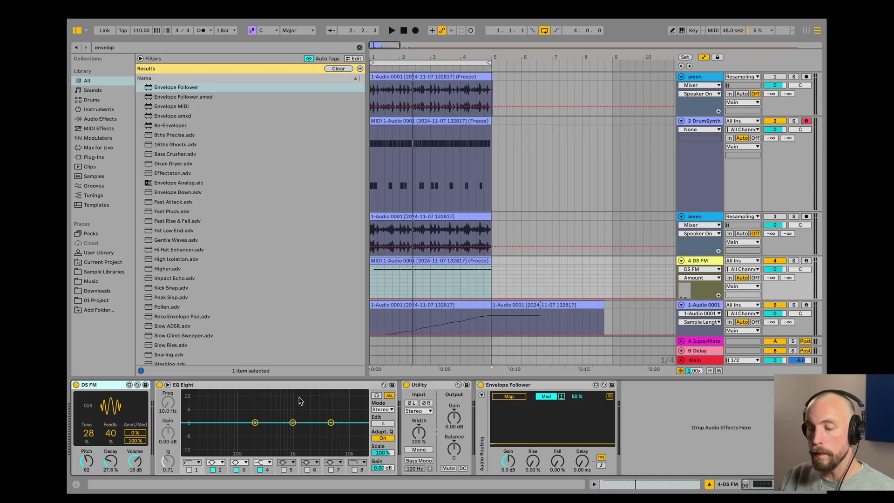
double_click(291, 384)
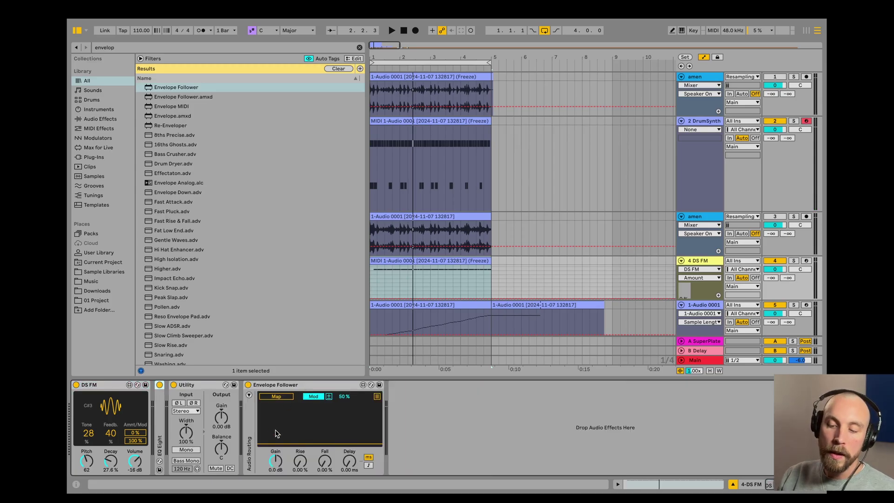
- Enable Envelope Follower's sidechain with the lower amen track, Post FX, as its source and set Mix to 100 %
click(249, 395)
click(279, 397)
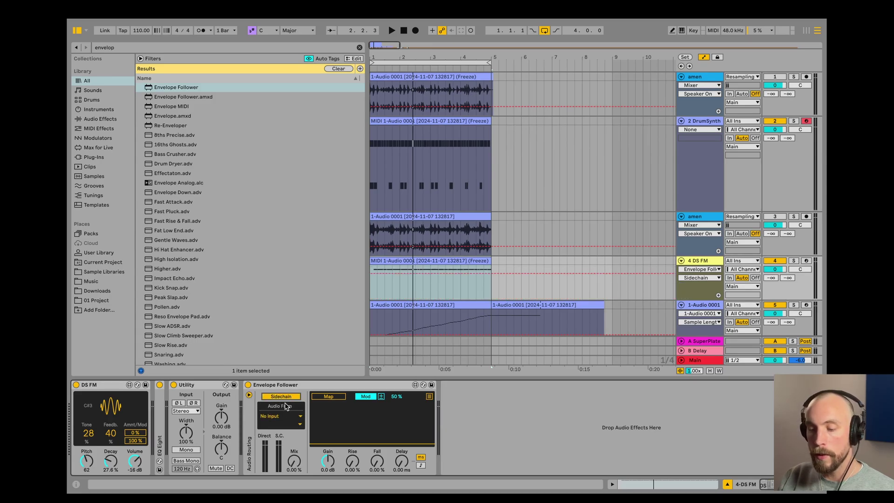
click(301, 417)
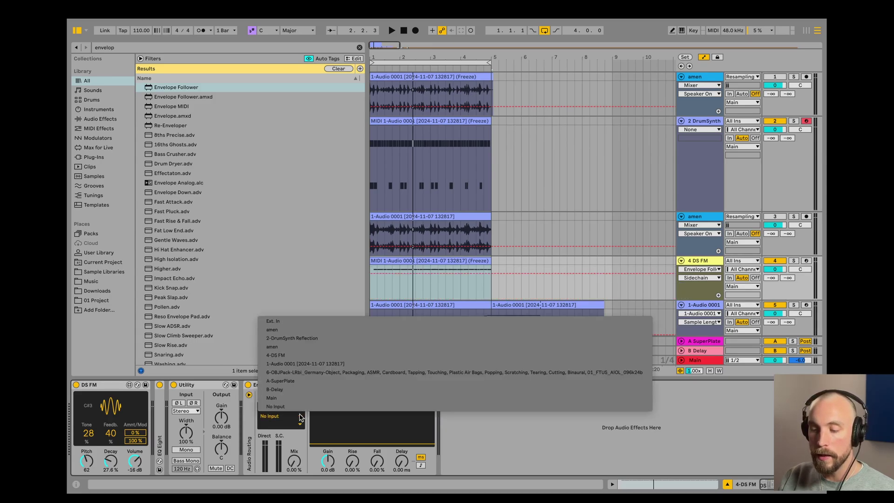
click(273, 348)
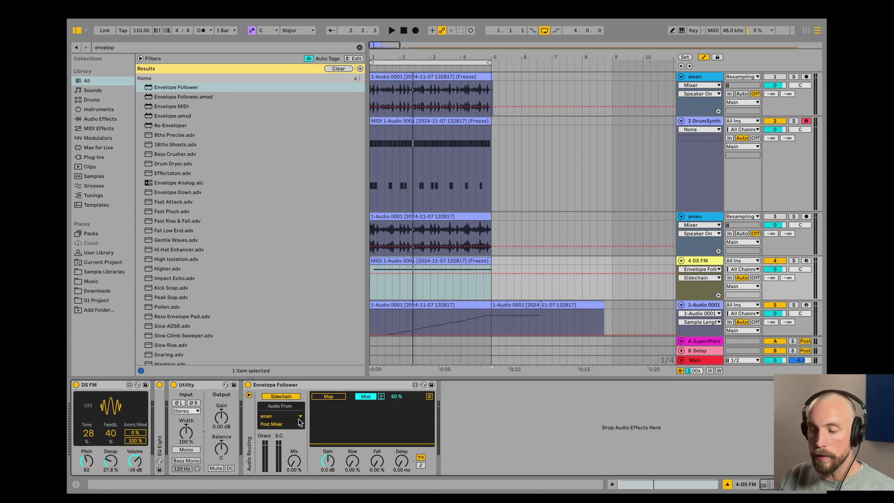
click(299, 425)
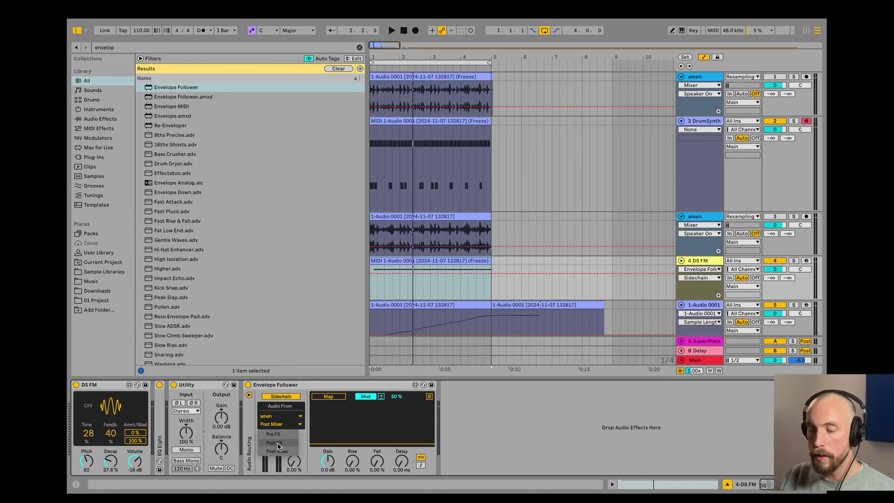
click(278, 443)
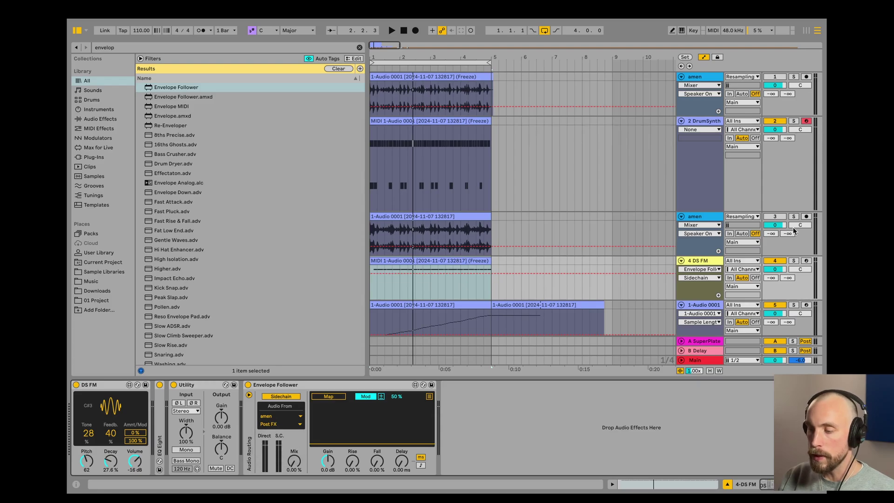
click(707, 216)
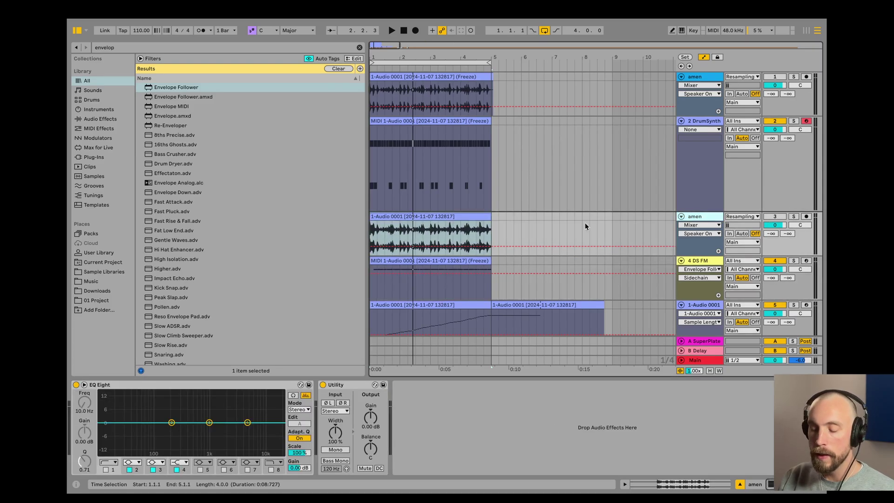
click(706, 261)
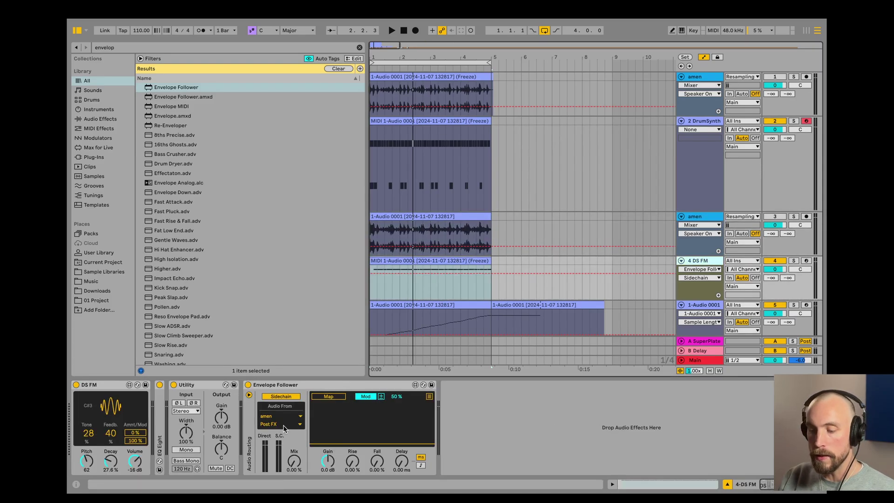
drag(291, 467, 291, 419)
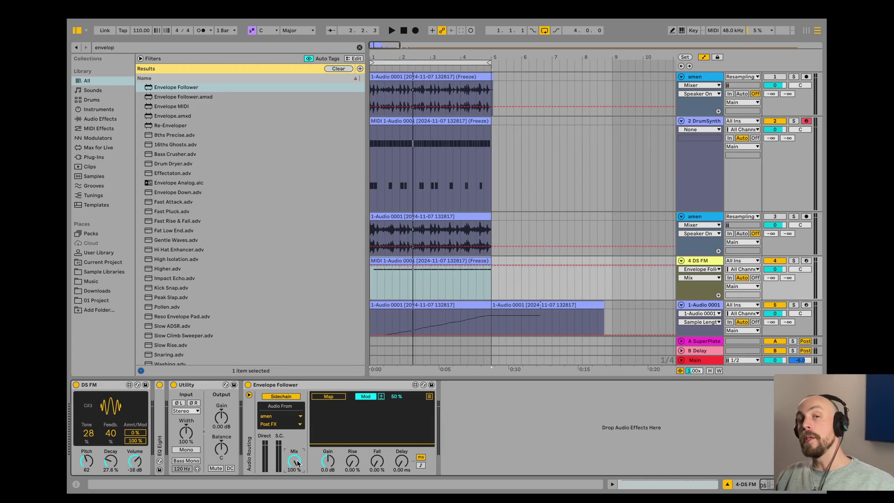
- Solo the DS FM track, listen briefly, and compare the sidechain Mix at 0 % and 100 %, leaving it at 100 %
click(794, 260)
key(space)
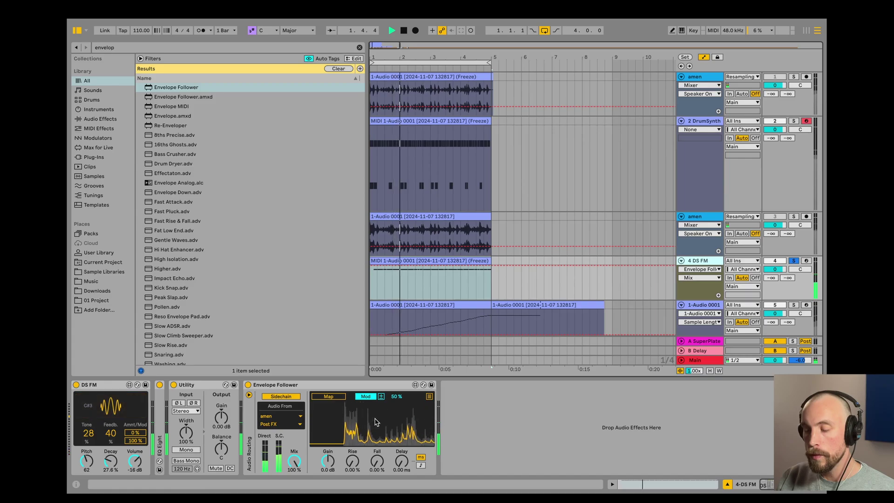
key(space)
click(399, 273)
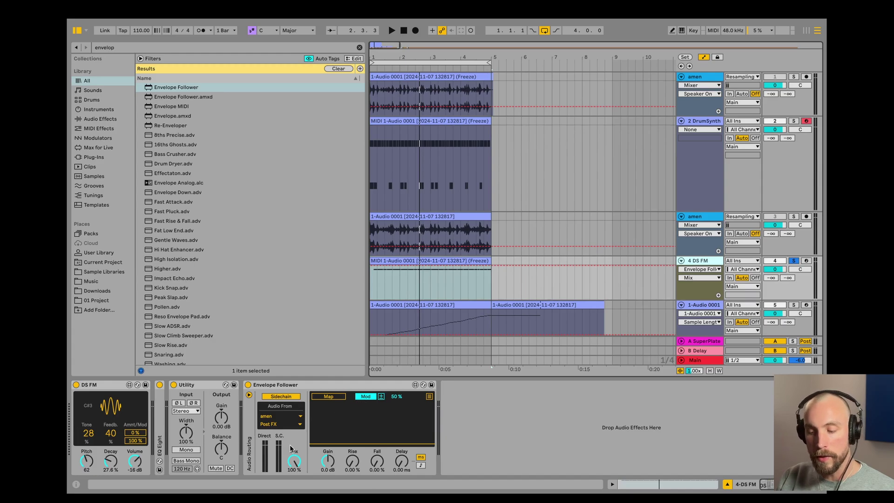
drag(295, 462, 295, 493)
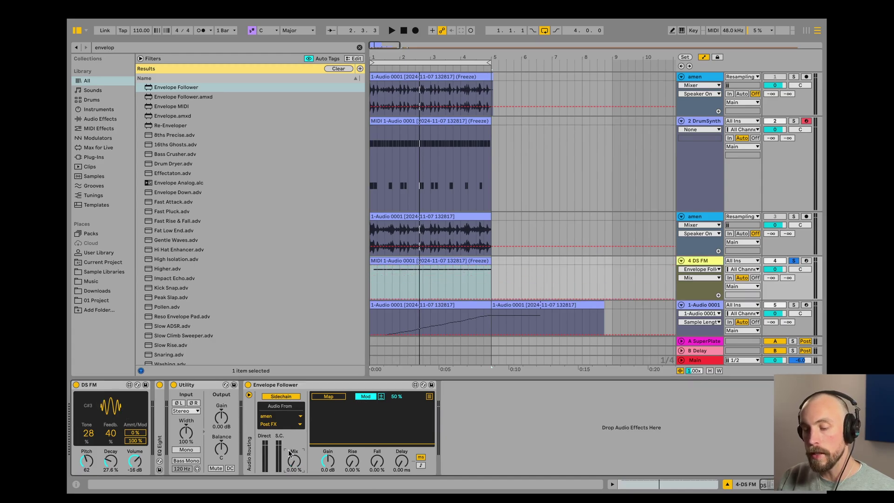
drag(295, 463, 295, 416)
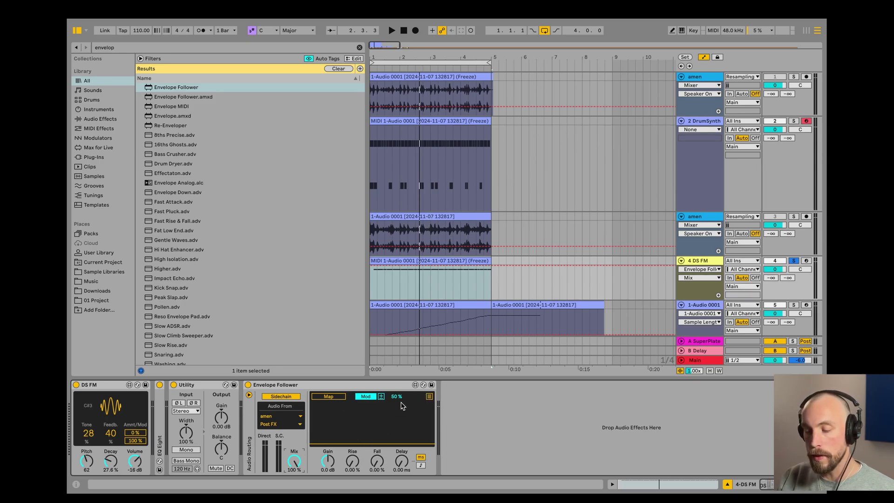
- Start playback, move Utility after Envelope Follower in the device chain and mute Utility's output
click(353, 463)
key(space)
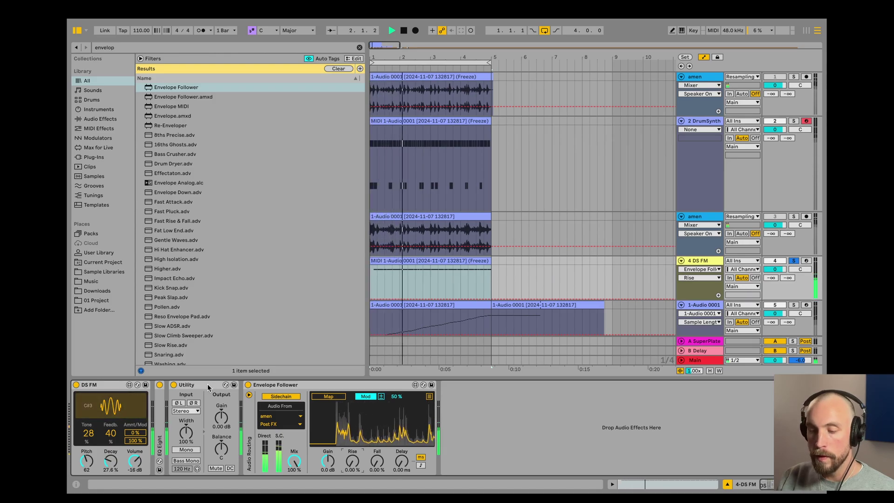
click(487, 399)
drag(487, 399, 487, 400)
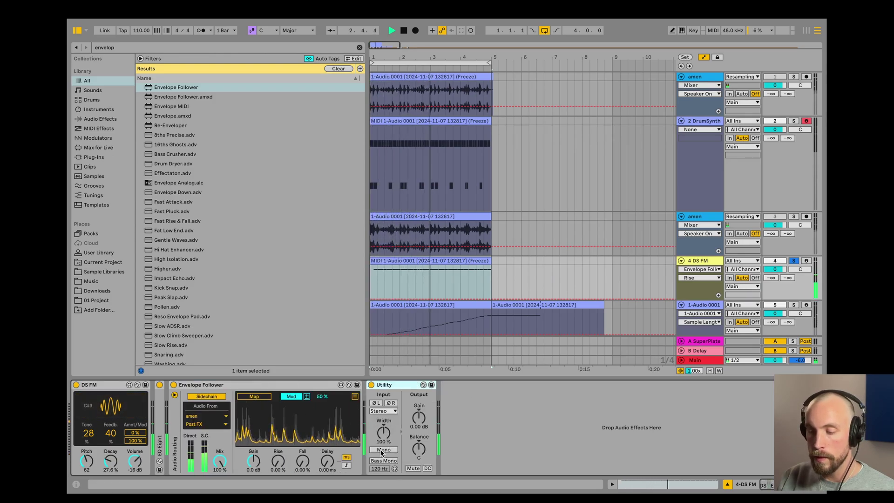
click(413, 467)
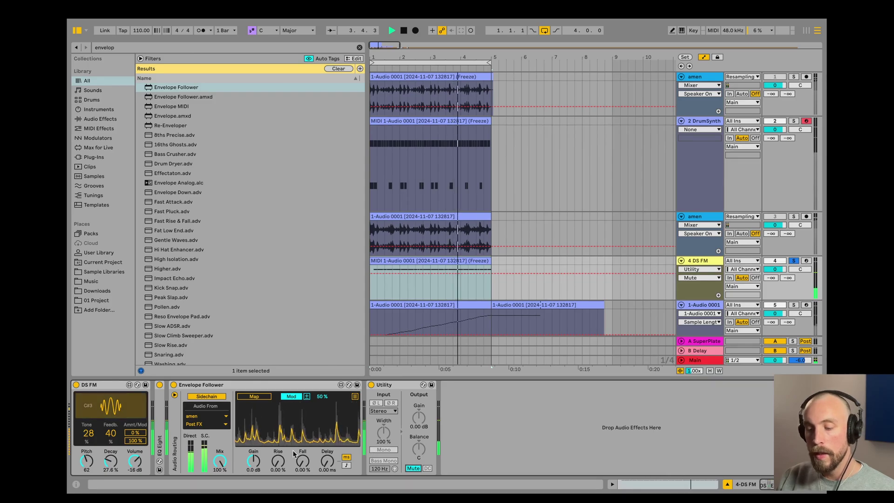
- Try Envelope Follower's Rise at 68.5 % and Fall at 40.2 % and 52.0 %, resetting both to 0 %
drag(278, 461, 277, 472)
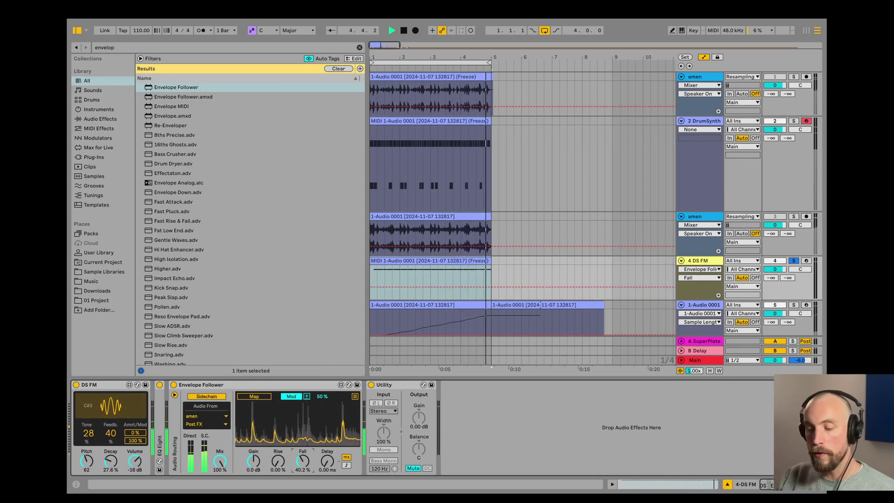
click(302, 461)
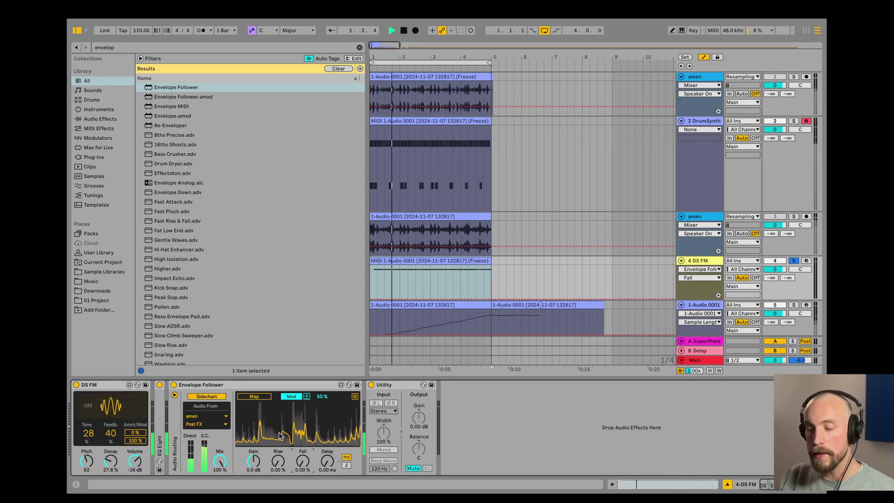
drag(278, 461, 278, 408)
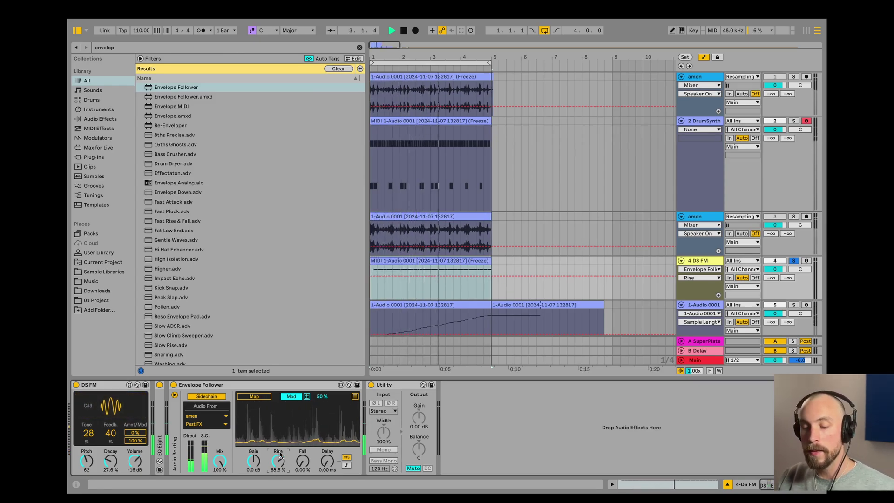
drag(278, 461, 307, 462)
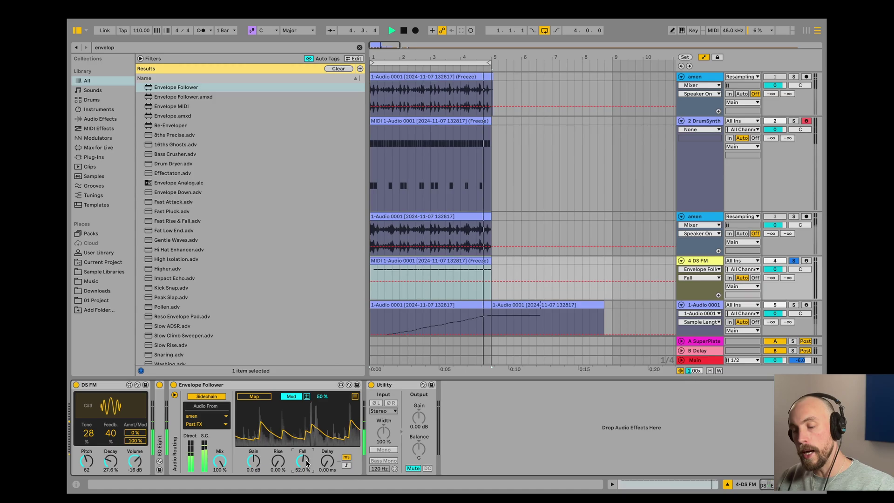
drag(307, 463, 307, 502)
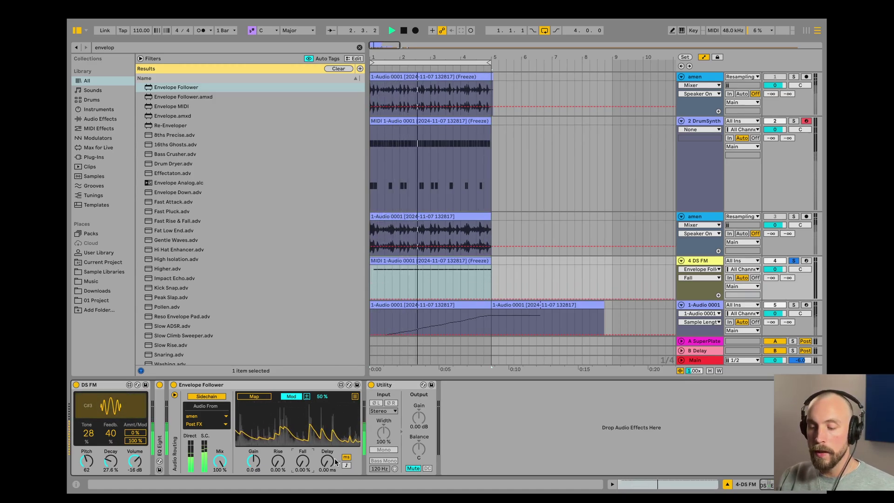
- Try Envelope Follower's Delay at 244 ms, 358 ms and tempo-synced values, and return it to 0 ms
drag(327, 461, 327, 427)
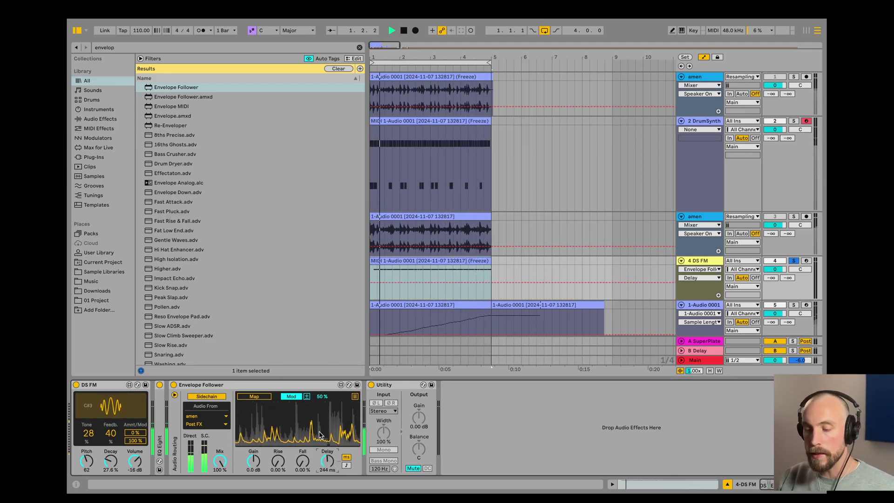
drag(321, 468, 321, 483)
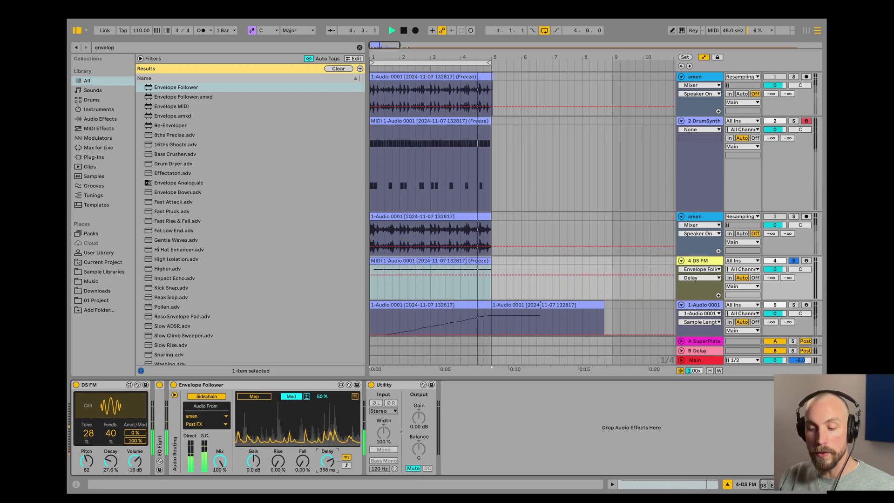
click(347, 465)
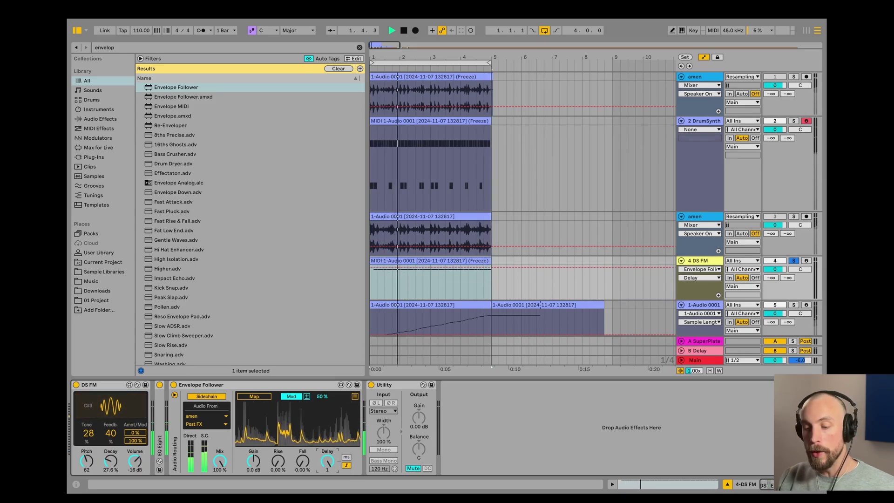
click(346, 456)
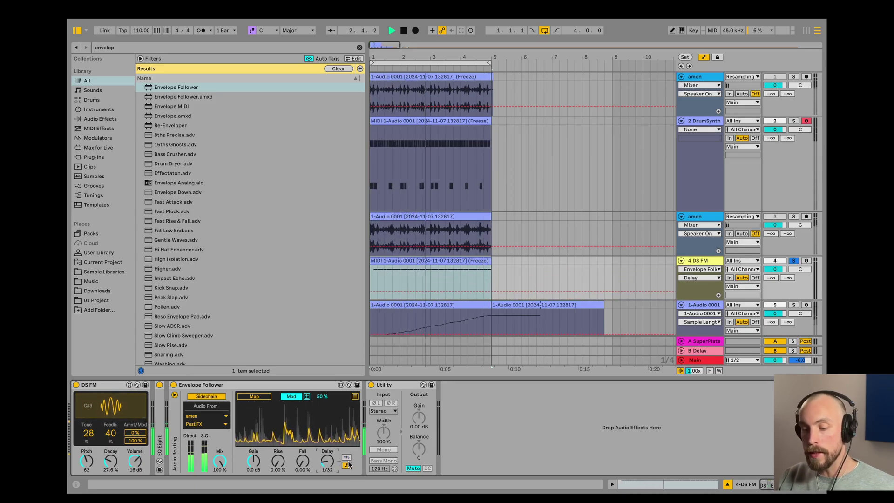
click(327, 461)
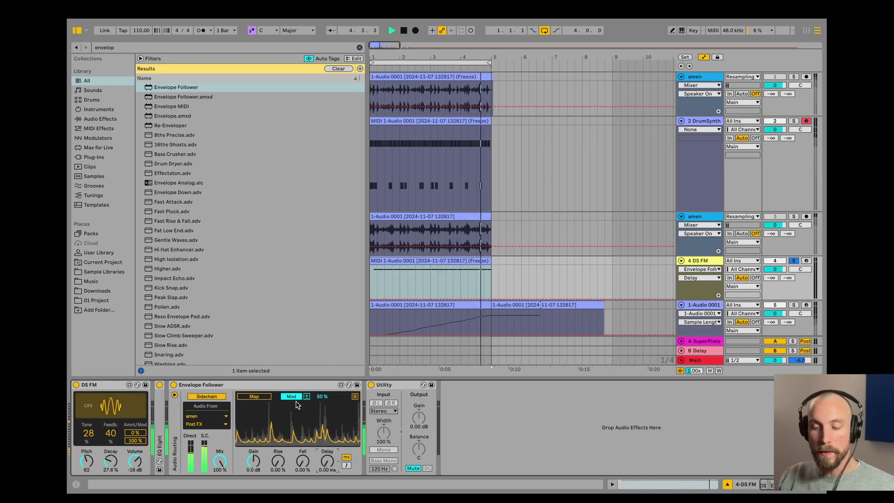
- Expand Envelope Follower's mapping list, unmute Utility and map the first slot to DS FM's Pitch
click(355, 396)
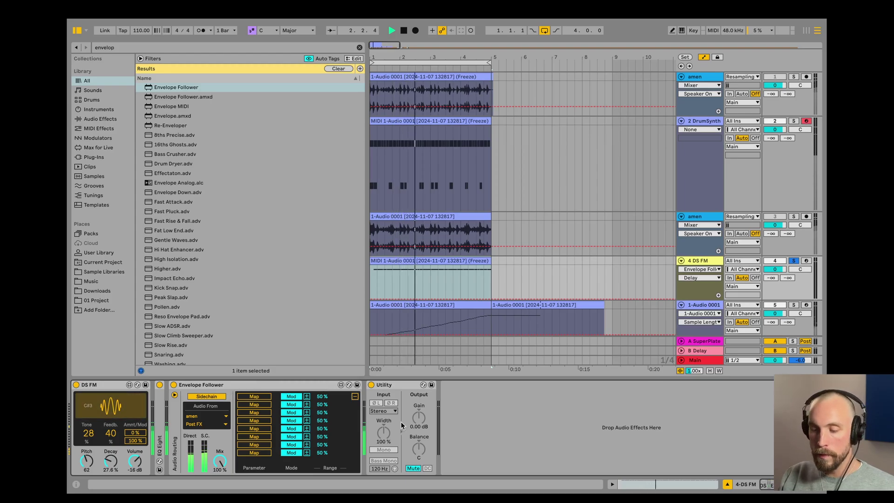
click(411, 467)
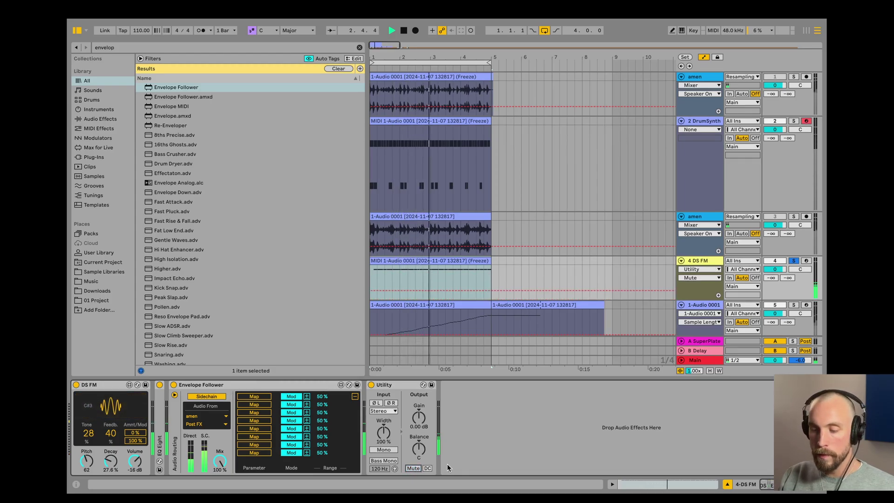
click(291, 396)
click(254, 396)
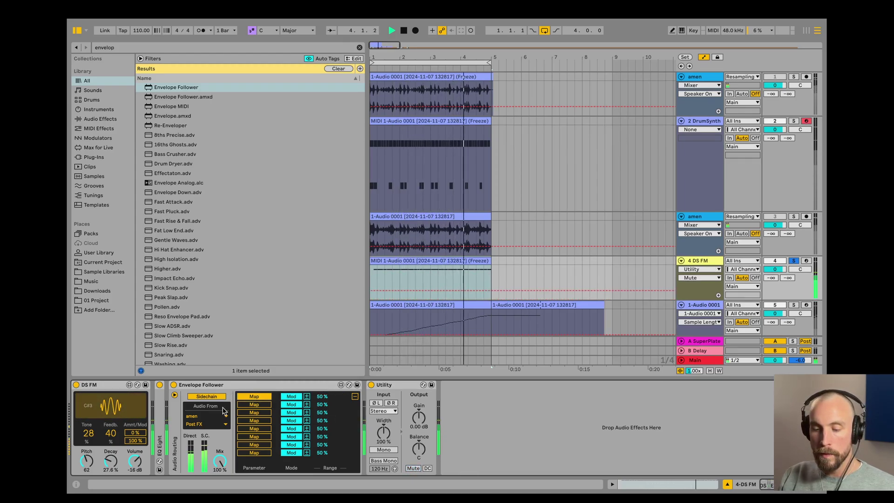
click(87, 461)
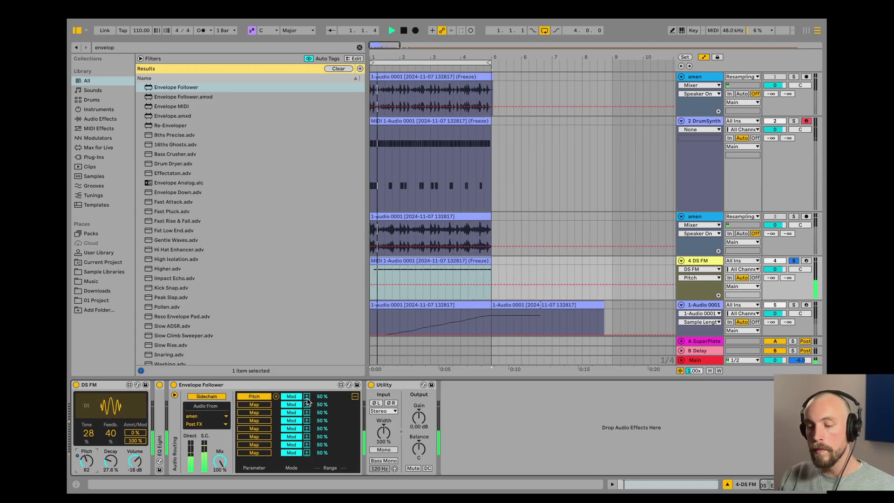
- Try Remote mode on the second mapping slot, stop playback and return the slot to Mod
click(290, 405)
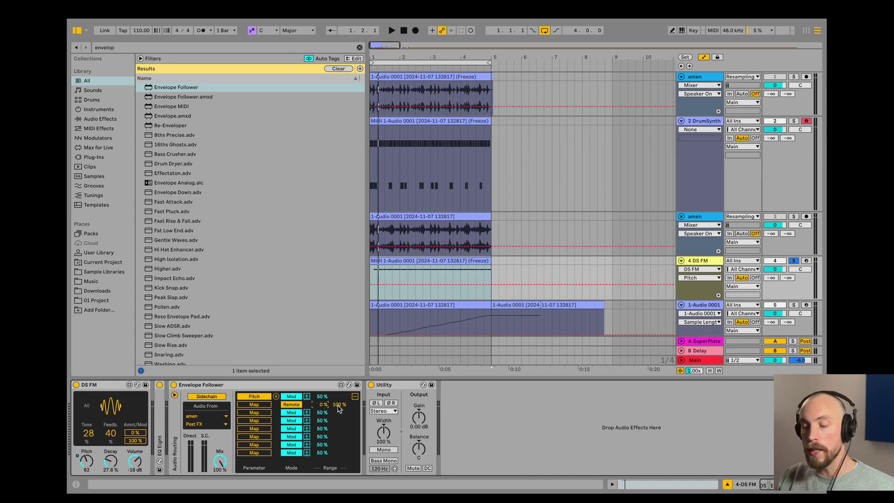
click(289, 411)
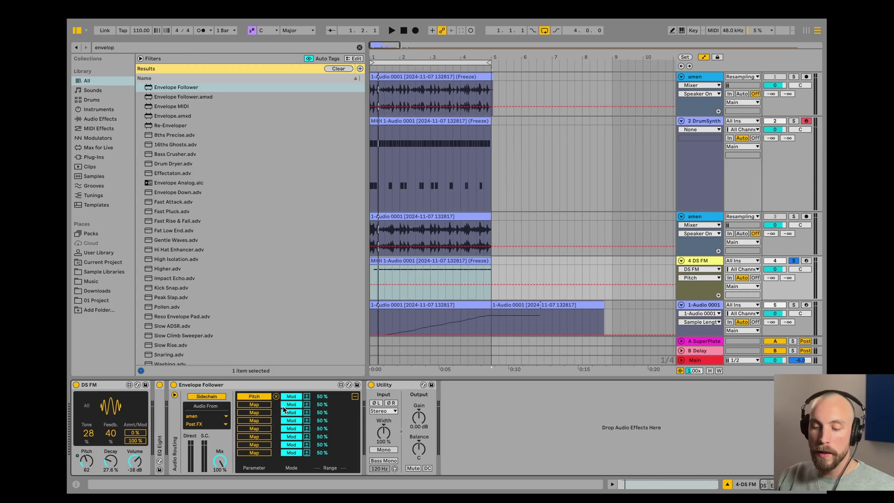
- Map Envelope Follower's second slot to DS FM's Decay, trying Remote mode on it before returning it to Mod
click(248, 405)
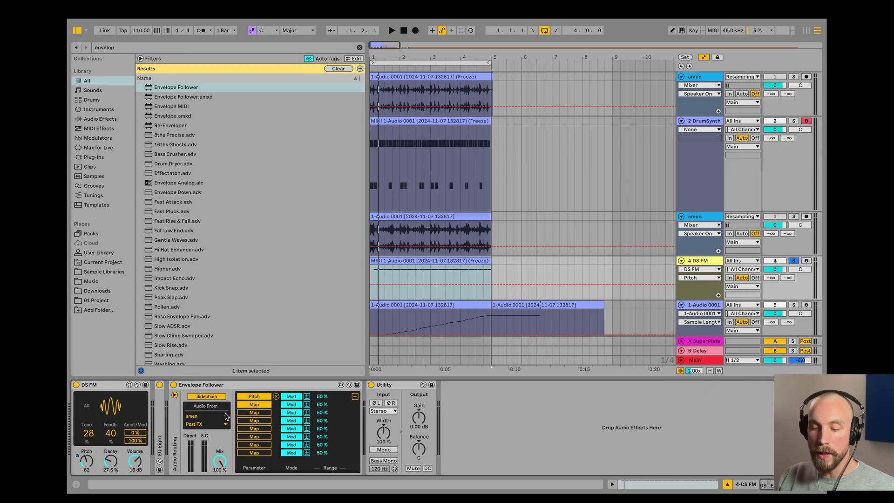
click(111, 461)
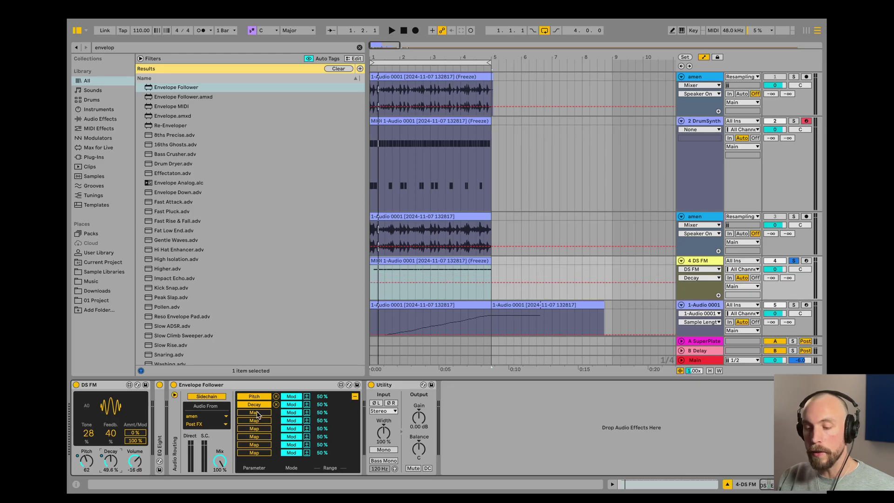
click(293, 405)
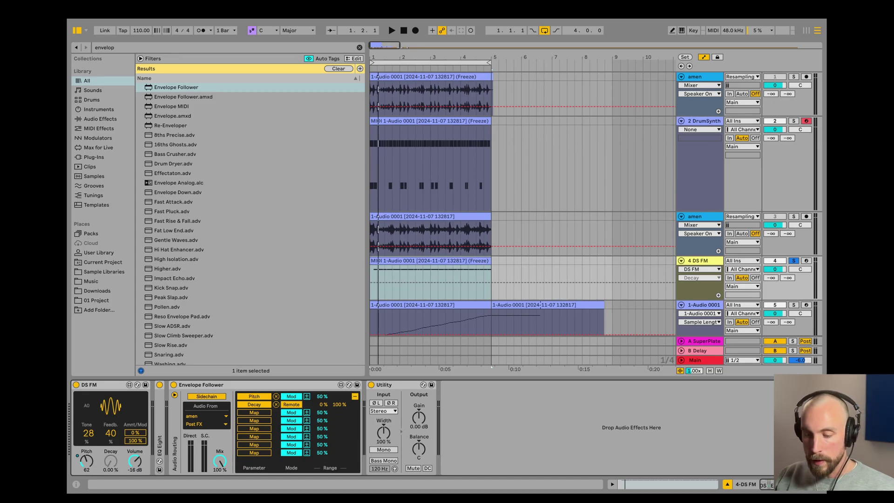
click(298, 405)
- Try mapping Envelope Follower's third slot to Utility's Balance in Remote mode, and remove the mapping
click(291, 413)
click(423, 454)
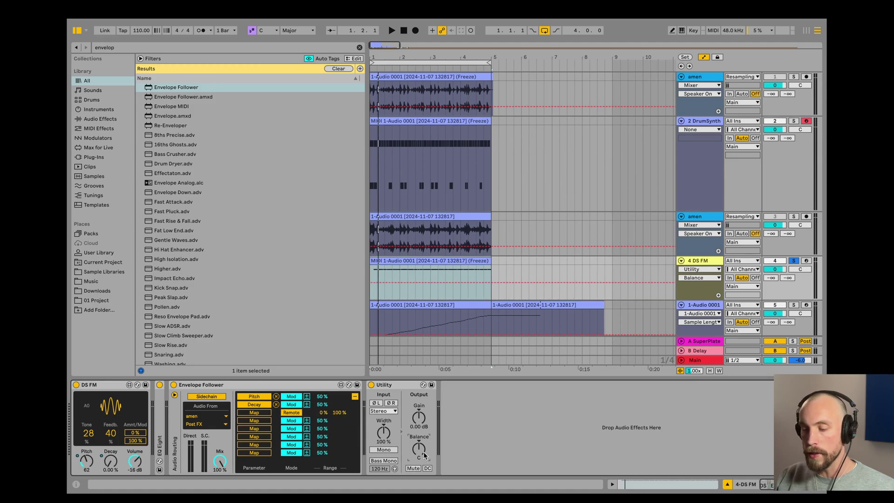
click(256, 413)
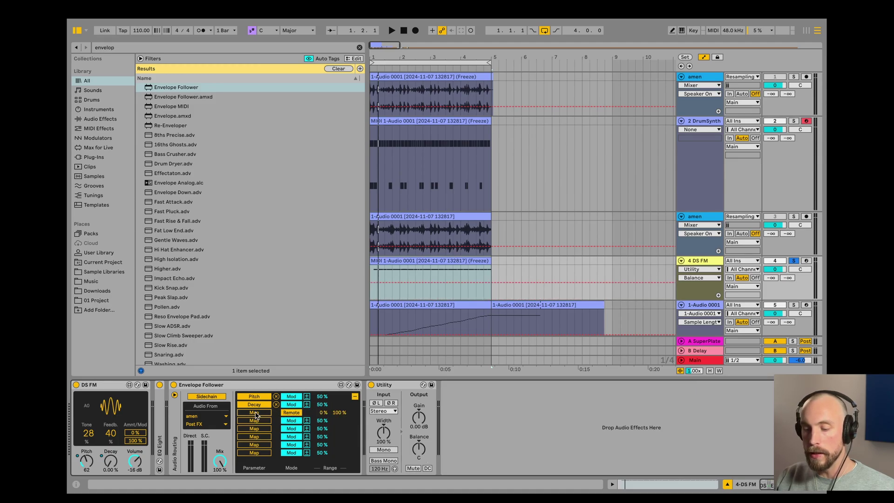
click(419, 449)
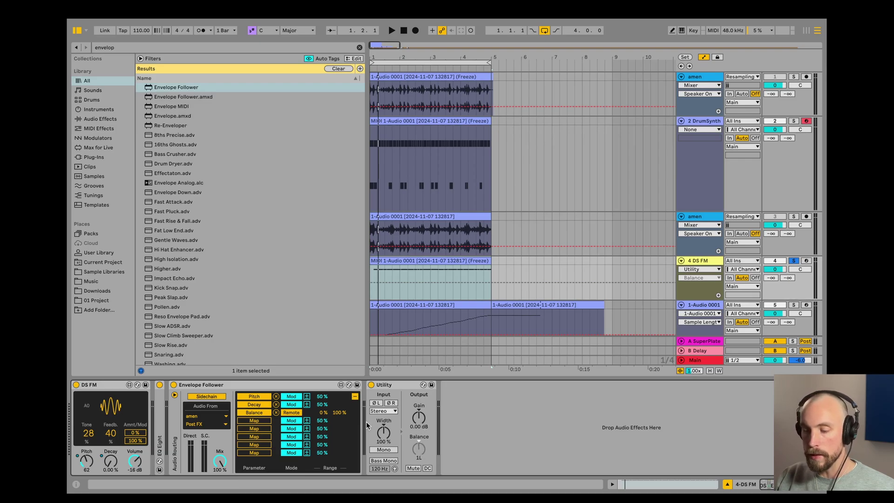
click(276, 412)
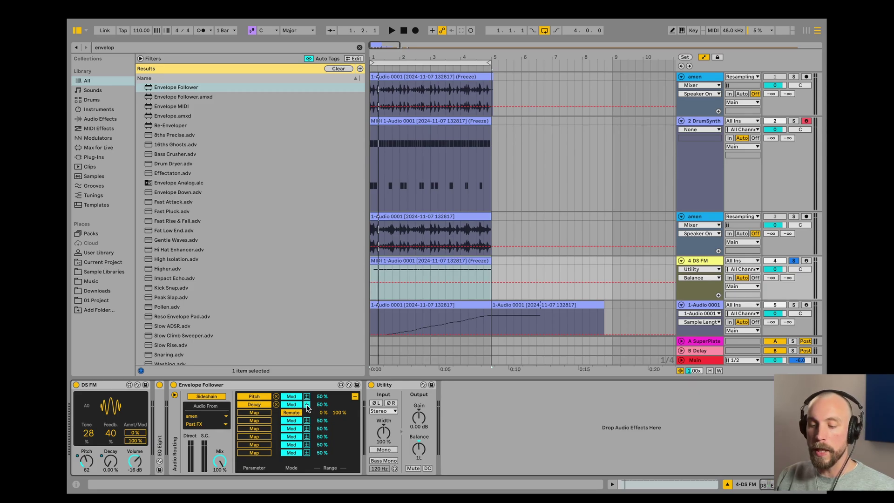
- Set DS FM's Decay to 52.0 % with a modulation amount of -63 %, and collapse and reopen the mapping list
click(108, 465)
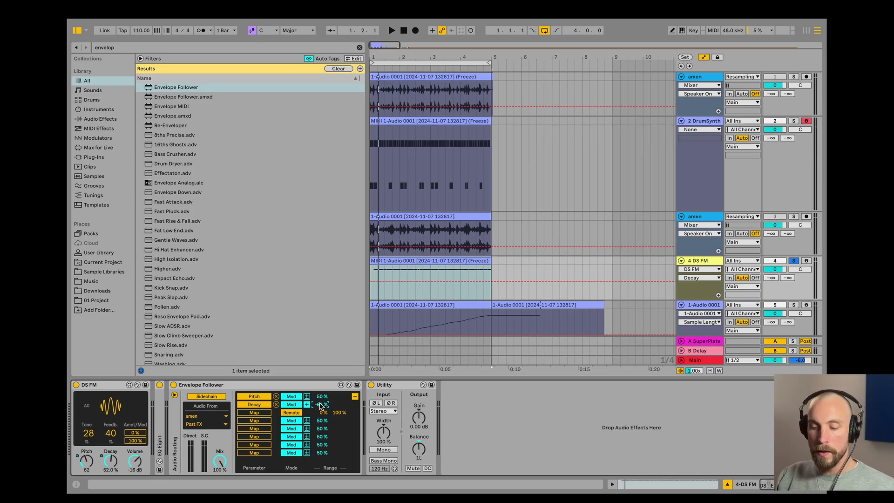
click(355, 397)
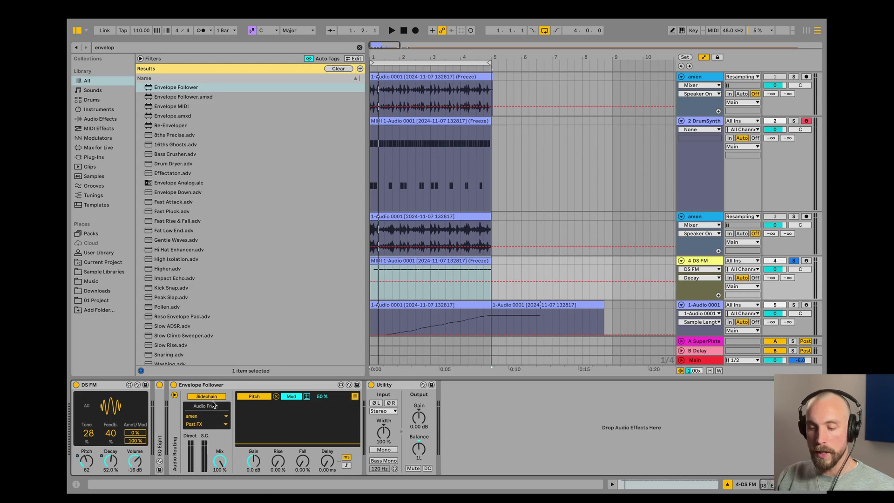
click(355, 397)
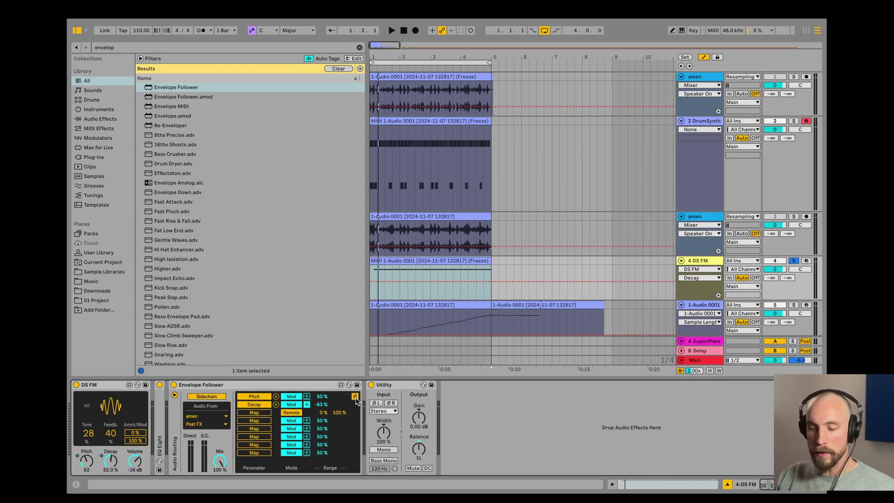
click(282, 387)
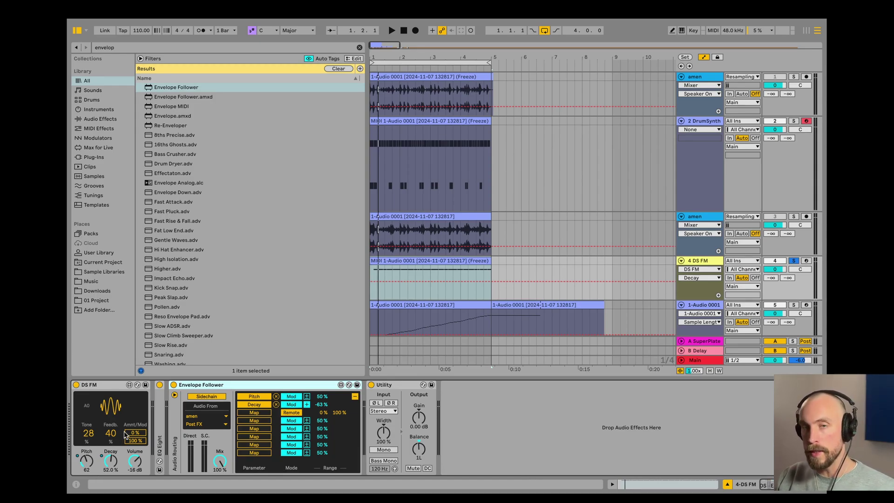
- Play the loop soloed and with the DS FM track unsoloed, setting DS FM's Decay to 15.0 % and Feedback to 67 %
key(space)
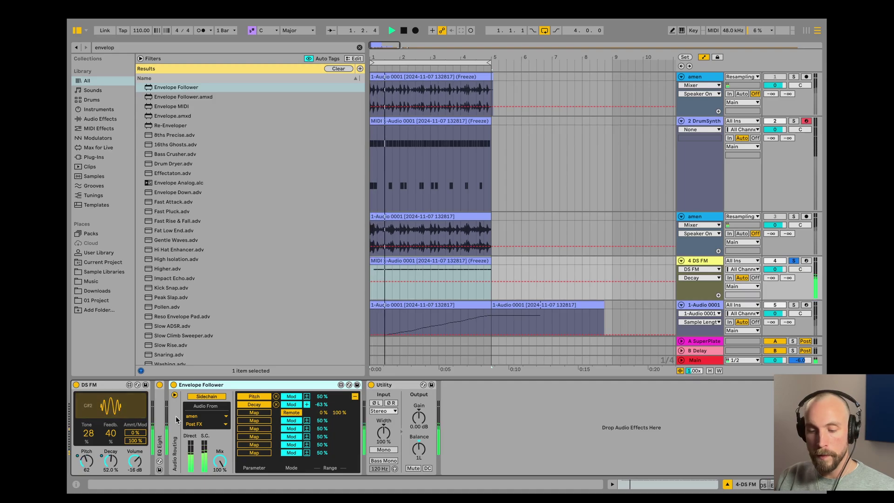
key(space)
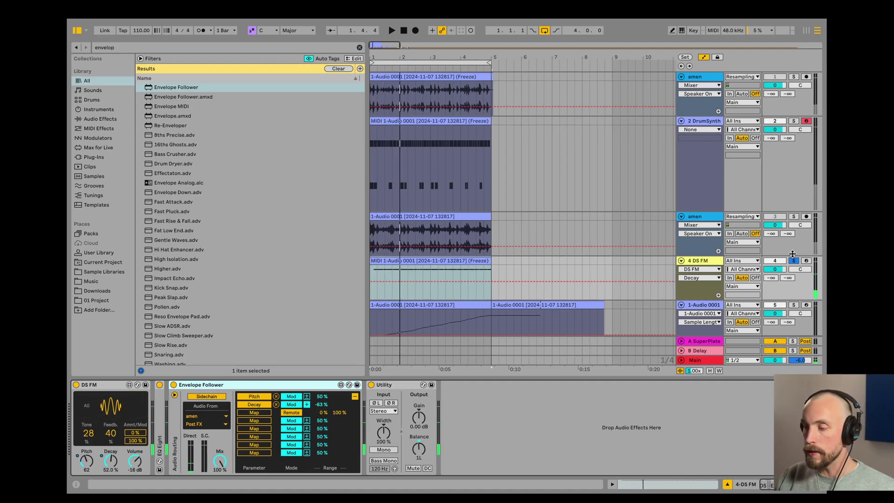
key(space)
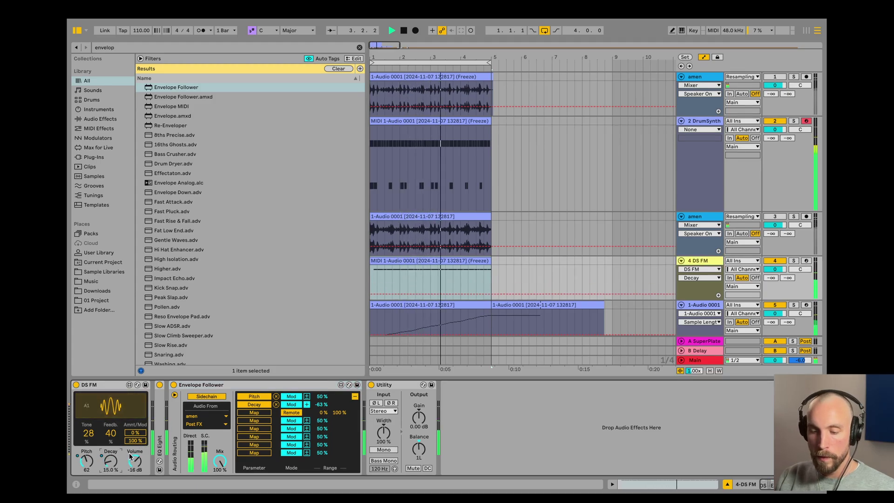
drag(111, 439, 112, 426)
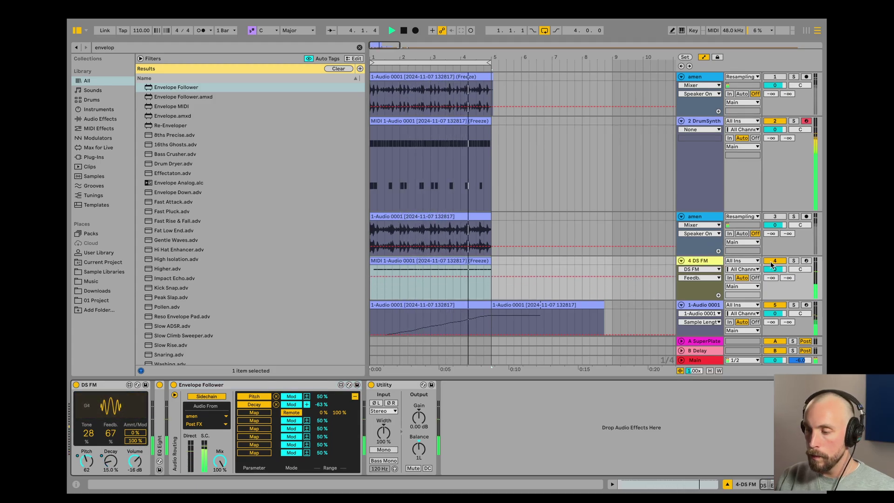
- Map the third slot to DS FM's Amount in Mod mode, set Amount to 40 %, and try modulation ranges of 100 % and -78 %
scroll(771, 264, down, 3)
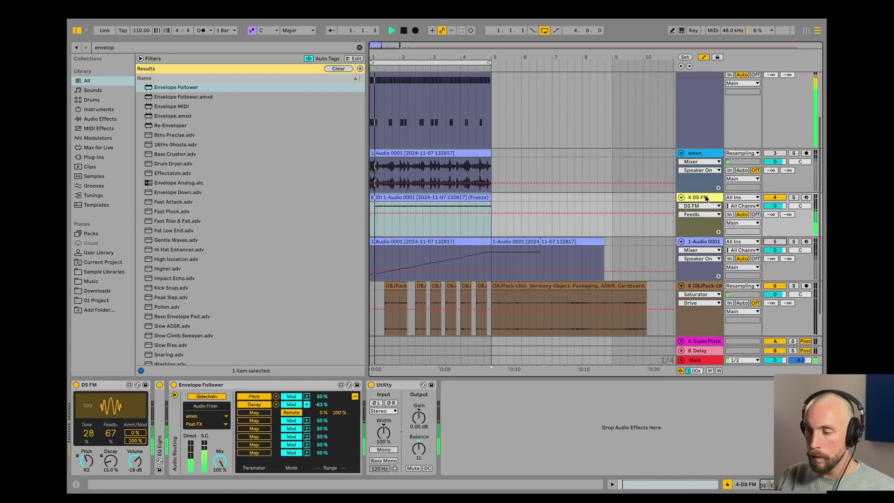
drag(130, 432, 130, 429)
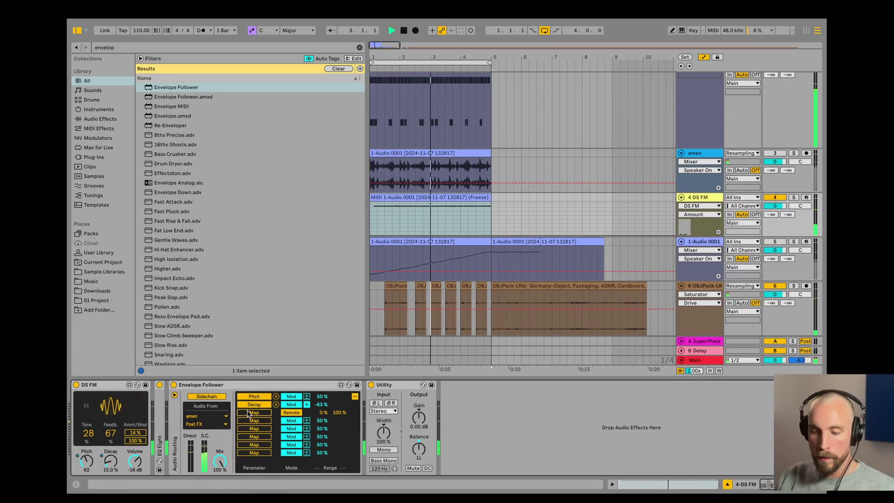
click(292, 412)
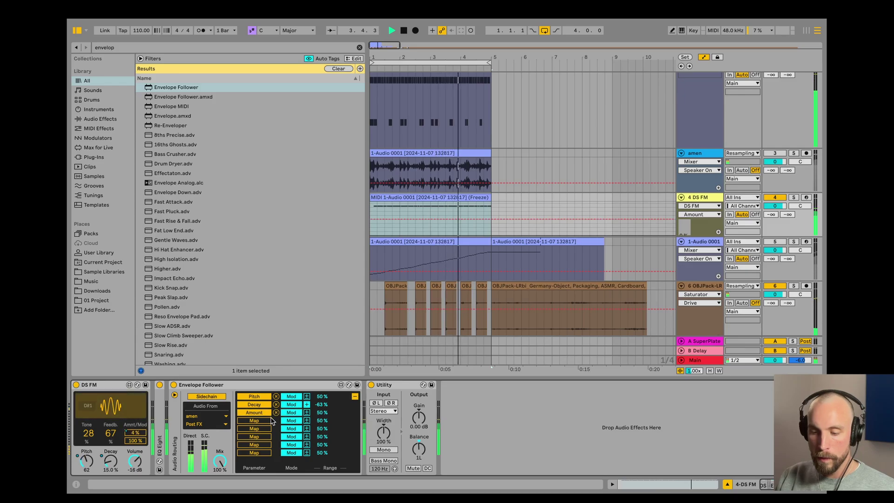
drag(325, 417, 325, 410)
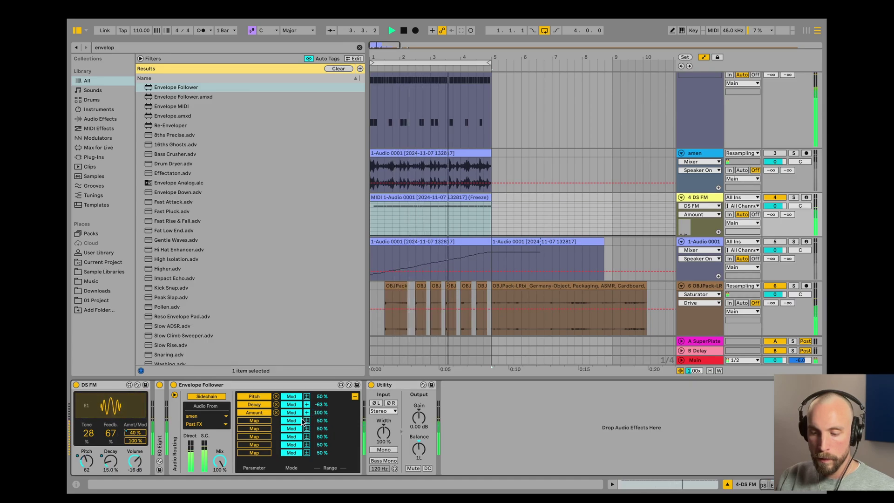
drag(321, 412, 321, 402)
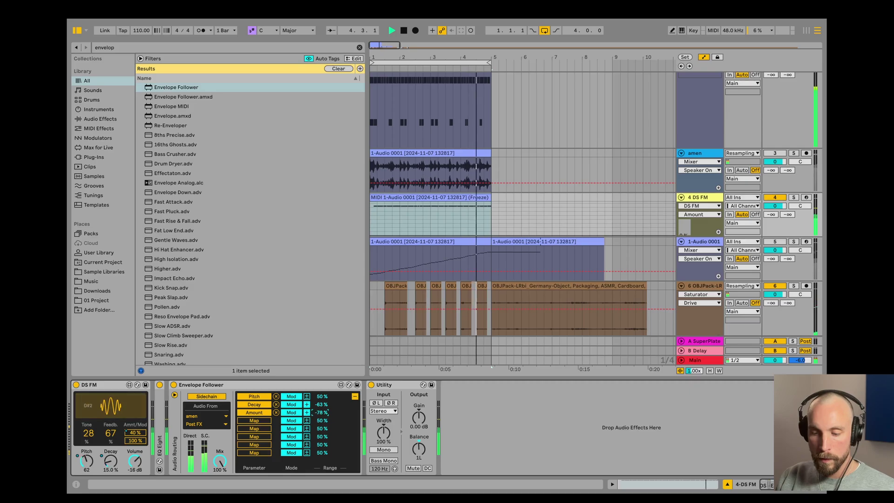
- Lower DS FM's Feedback to 24 % and map the fourth slot to it with a modulation amount of 100 %
drag(111, 434, 110, 454)
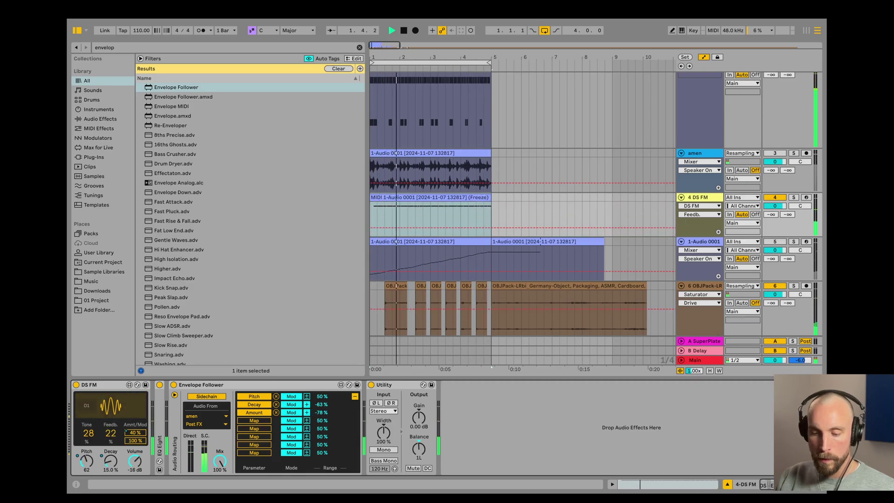
click(264, 421)
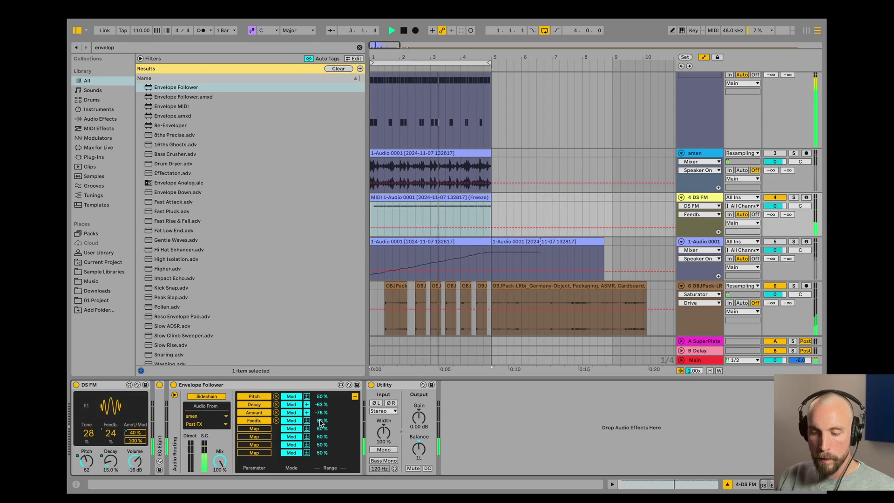
drag(320, 421, 321, 398)
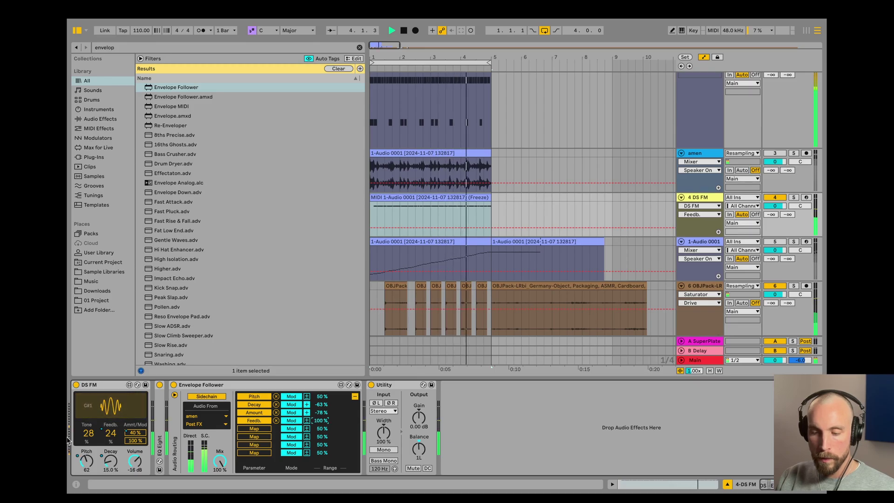
- Set DS FM's Tone to 100 % and Mod to 15 %, and remove the Amount mapping from Envelope Follower
drag(98, 434, 135, 454)
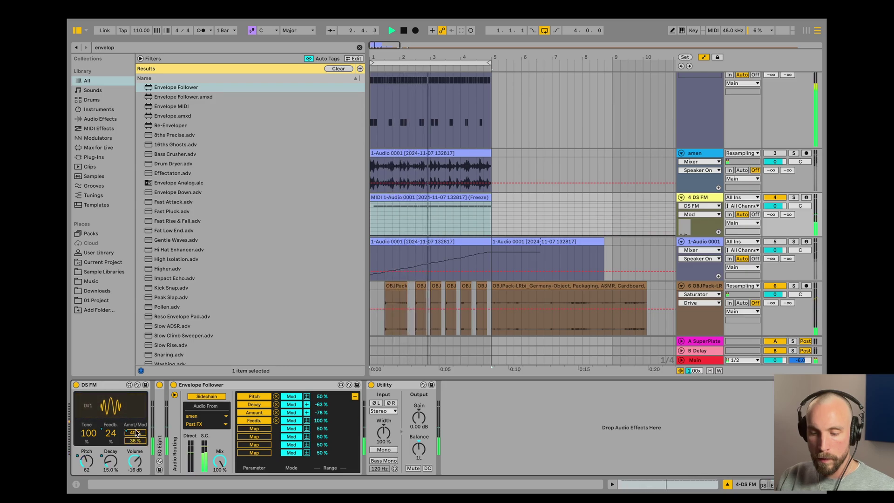
click(276, 412)
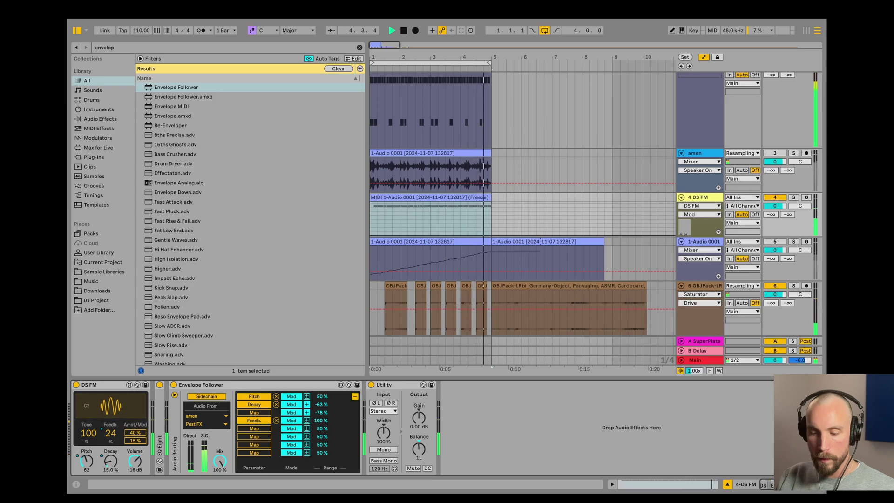
- Set the DS FM instrument's Mod amount to 0% and adjust its Decay
drag(141, 440, 134, 465)
click(114, 468)
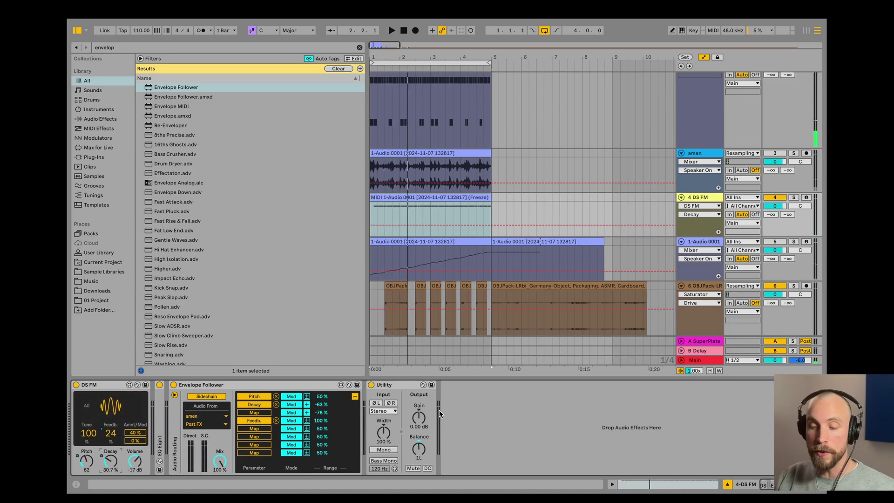
- Search the browser library for "ds" to find the DS drum devices
click(360, 47)
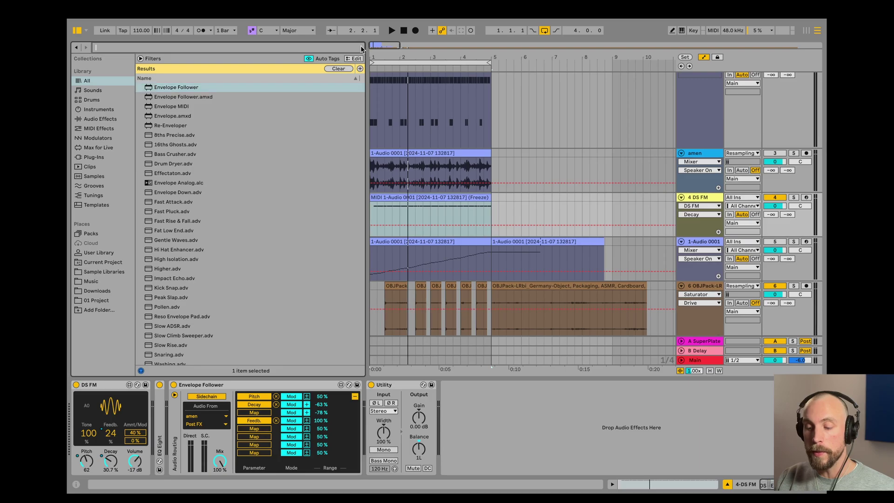
text(ds)
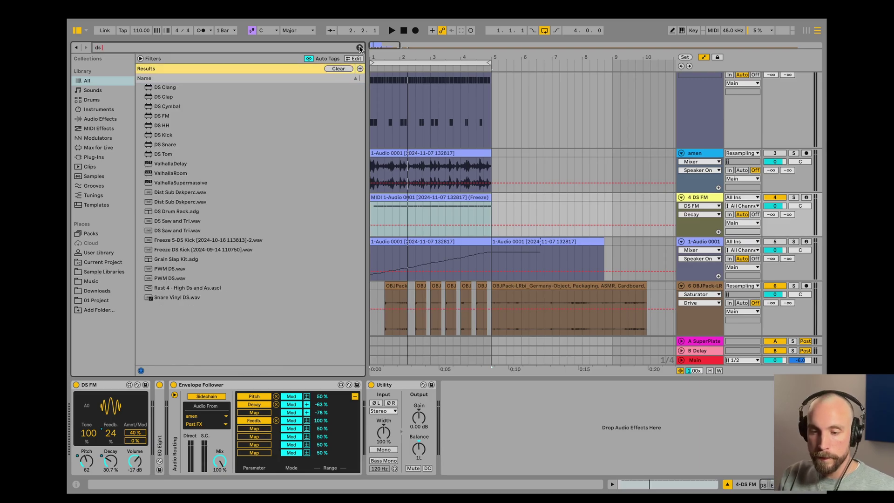
text( dr)
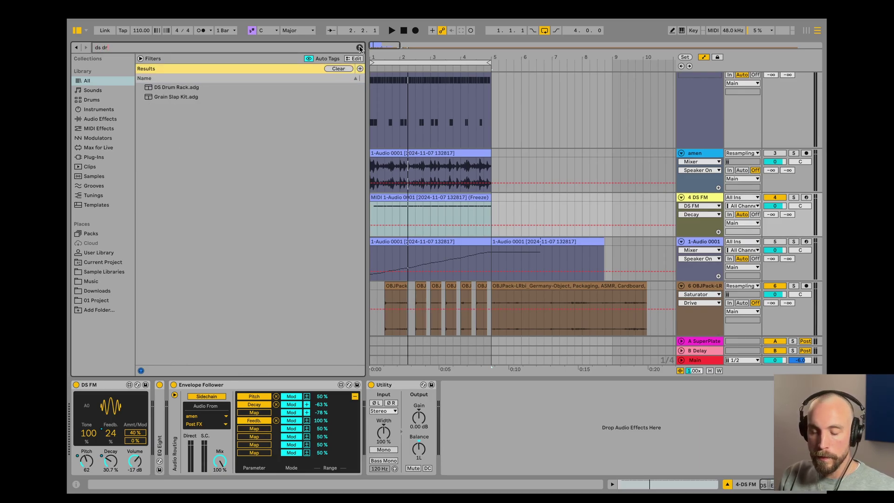
key(BackSpace)
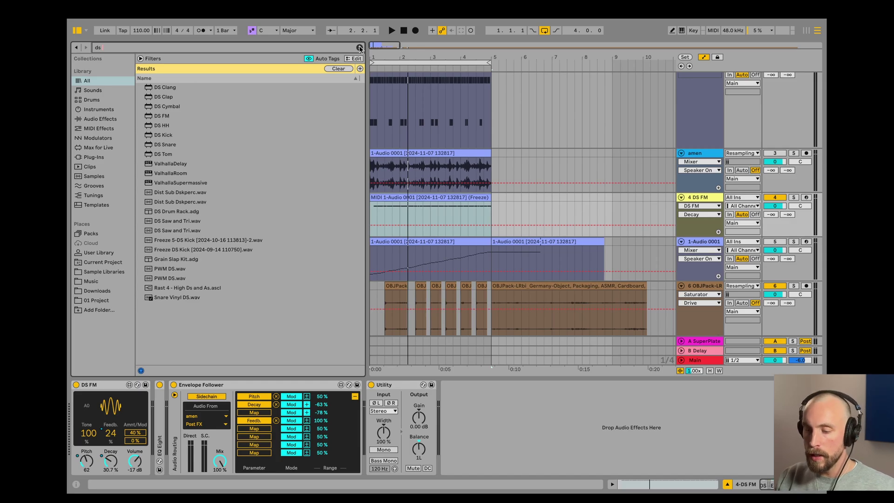
- Collapse the 1-Audio 0001 track, mute the DS FM track and activate 1-Audio 0001 during playback
click(688, 243)
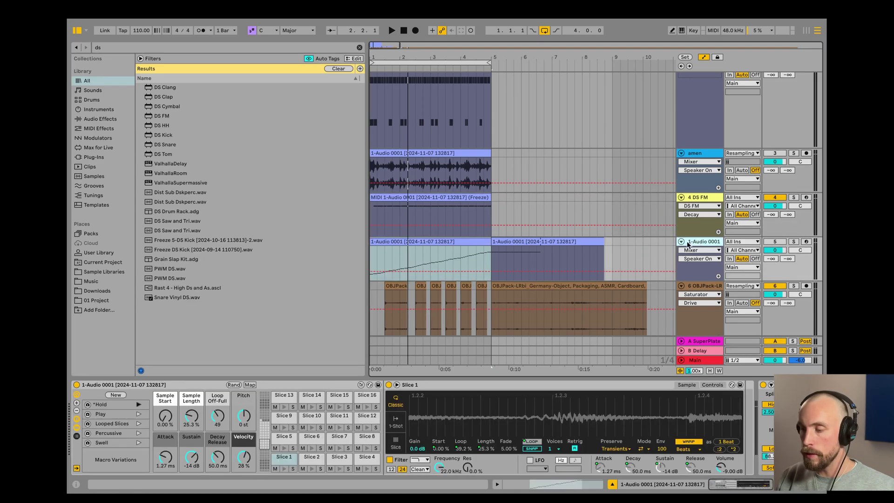
click(681, 242)
click(699, 197)
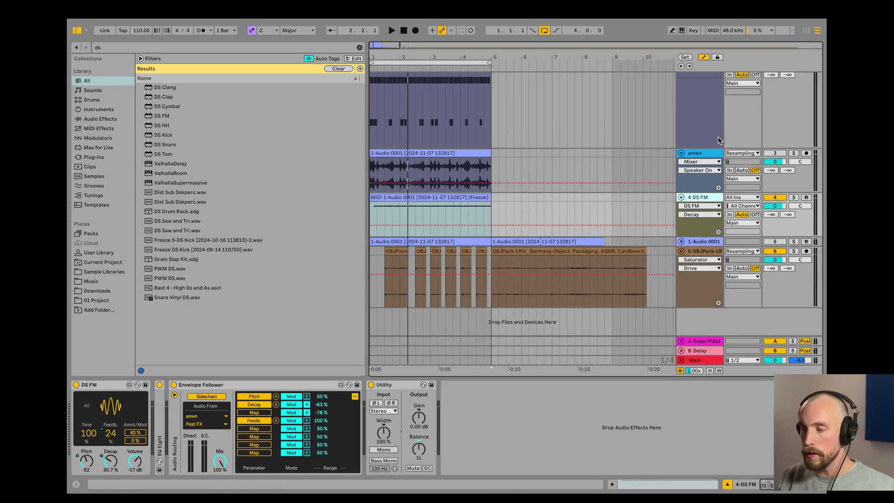
key(space)
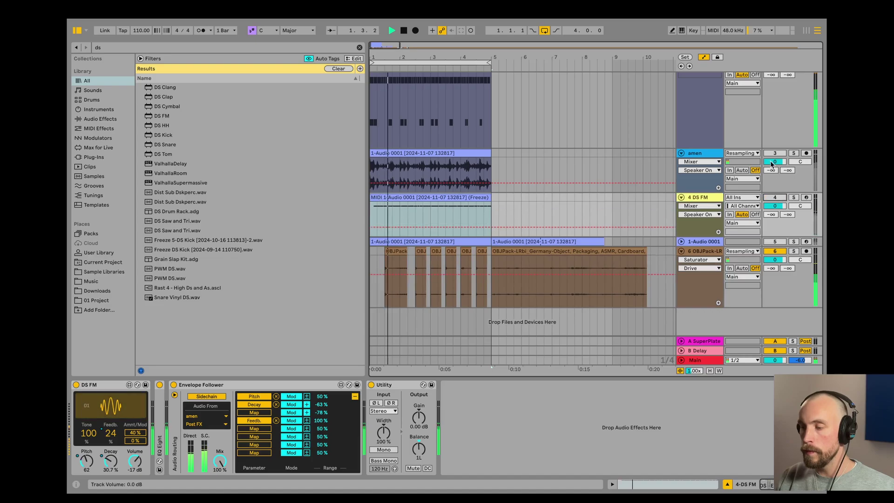
click(685, 244)
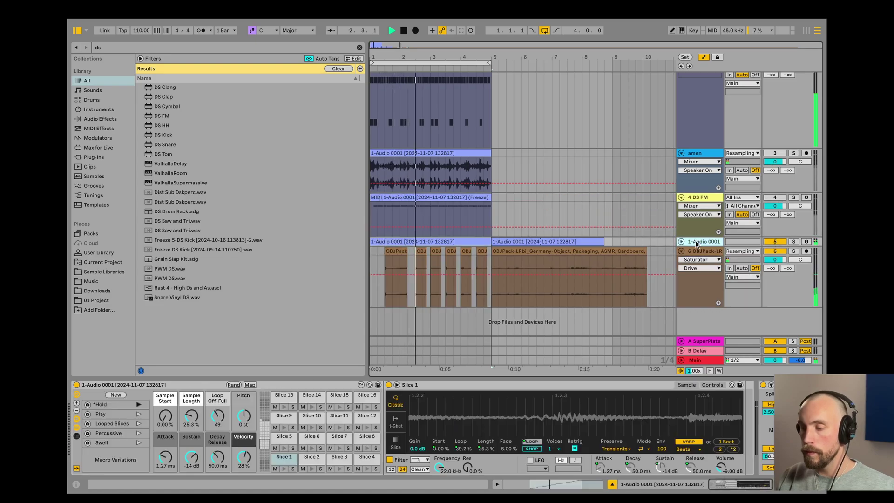
- Enable filter 1 in the OBJPack track's EQ Eight and place the low cut at about 194 Hz
click(691, 255)
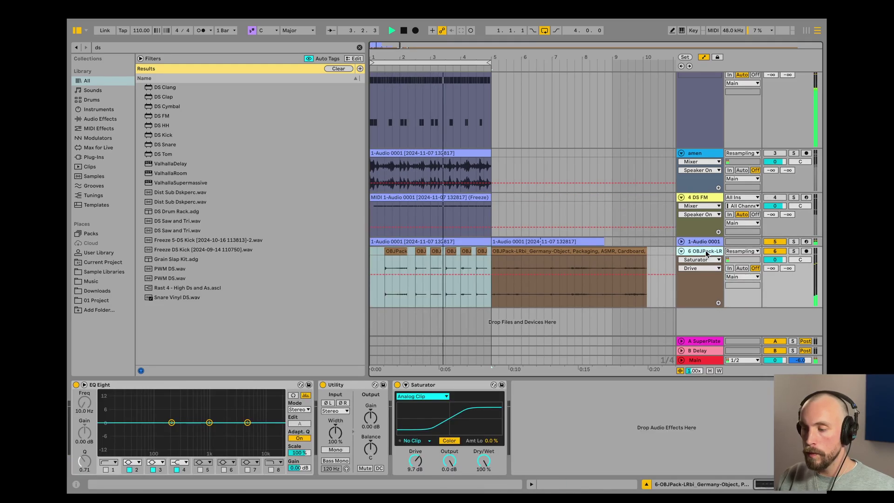
click(701, 242)
click(696, 252)
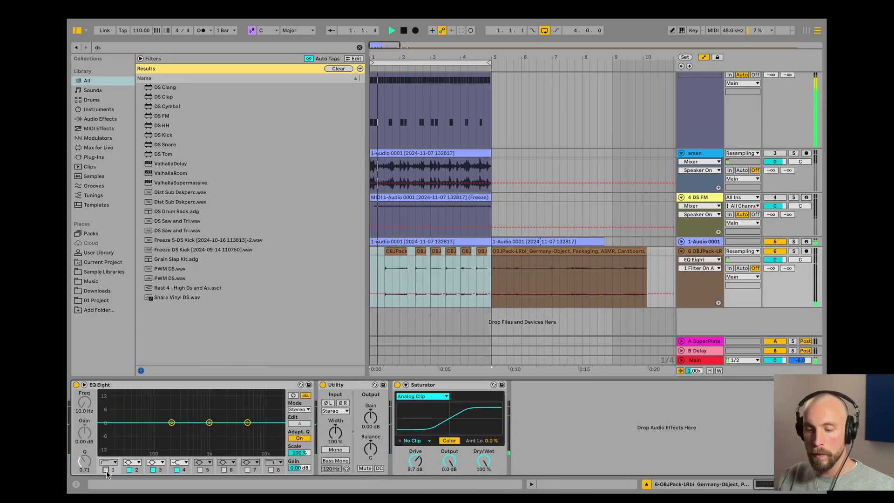
click(105, 470)
drag(98, 430, 171, 429)
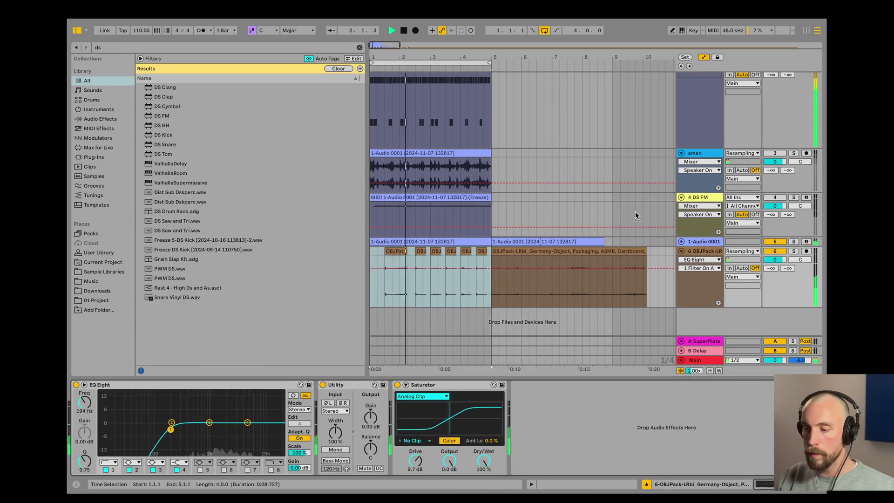
- Set the 1-Audio 0001 slice rack's Sustain to -30 dB, Attack to 7.76 ms and Sample Start to 38.1%
click(684, 243)
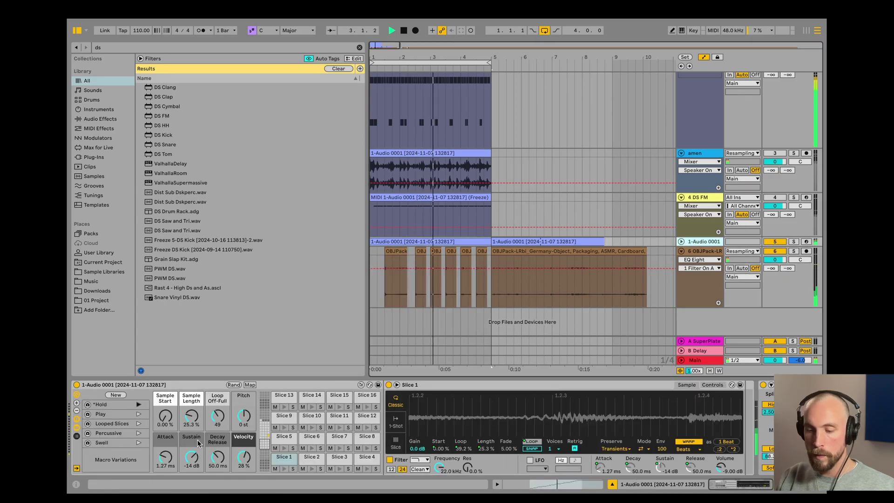
drag(192, 458, 166, 452)
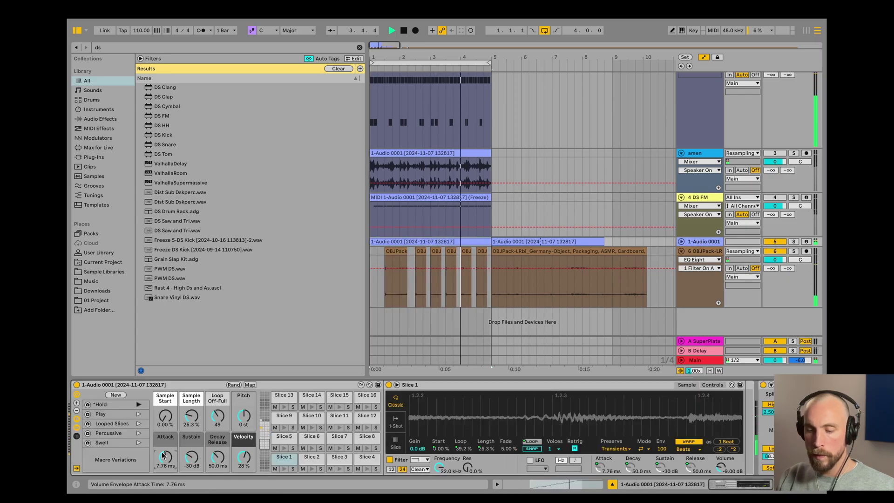
drag(166, 415, 165, 398)
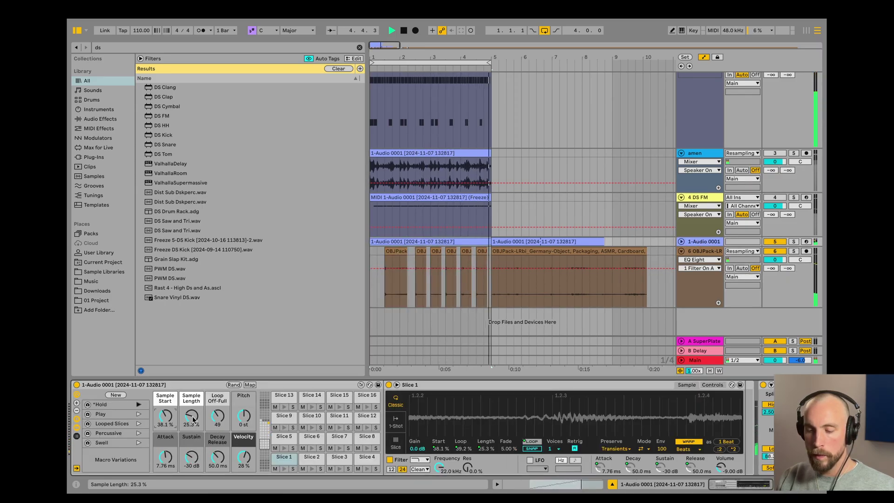
- Raise the project tempo to 130 BPM
drag(142, 30, 141, 21)
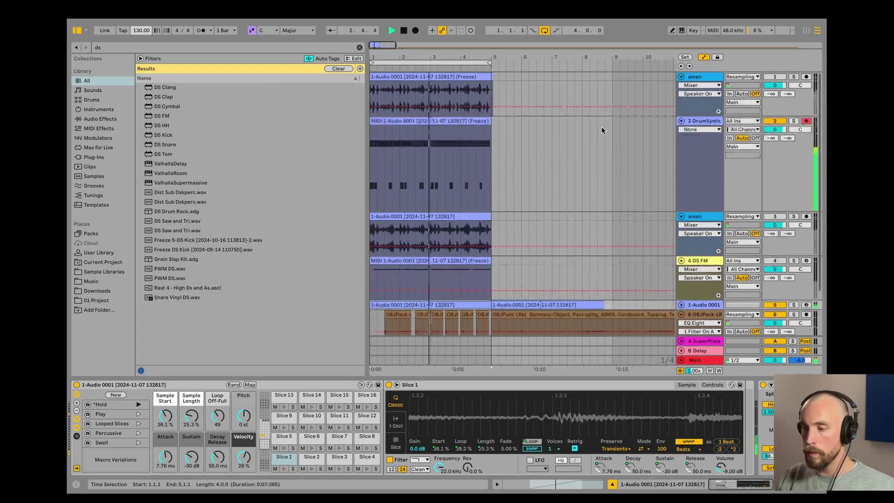
- Enable random panning on the Hihat in the DrumSynth Reflection rack and lower its Tone
scroll(512, 125, up, 3)
click(700, 121)
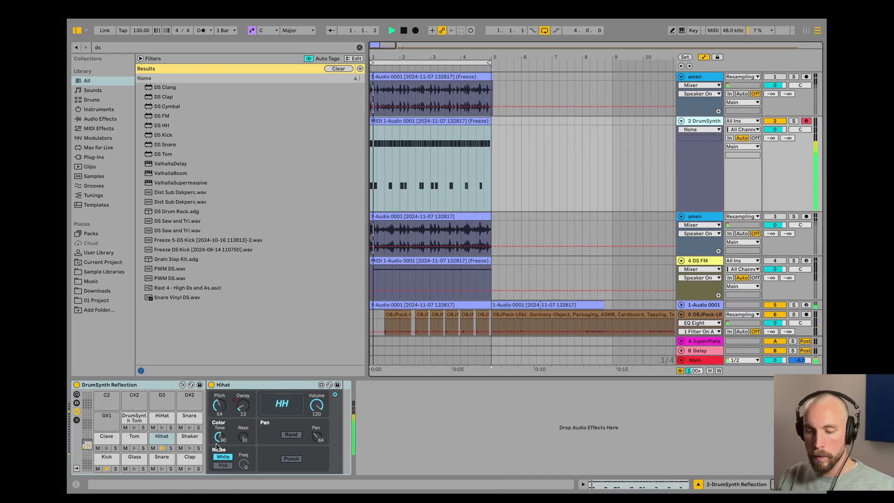
click(291, 434)
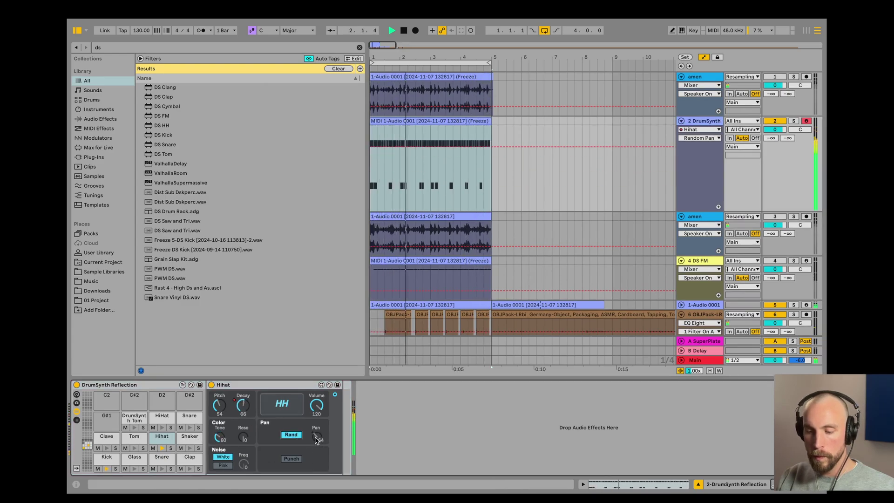
- Show the Hihat's Decay automation and scale its curve down across the whole four-bar clip
click(243, 406)
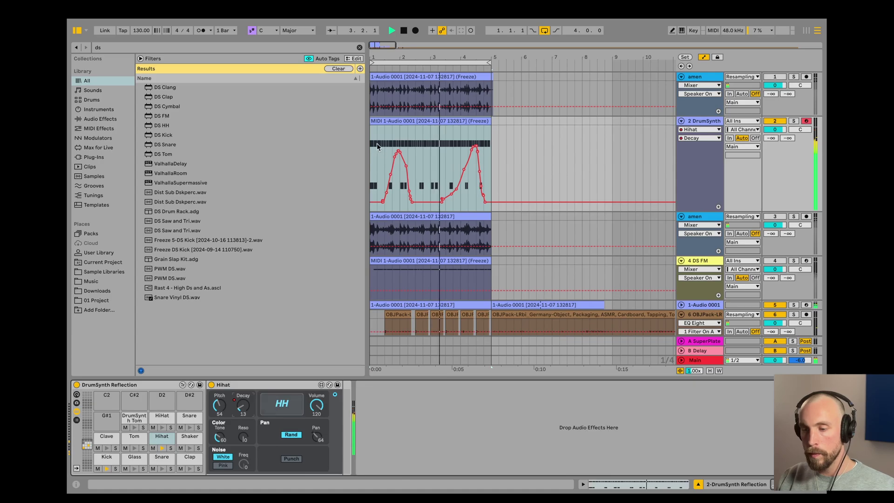
drag(376, 143, 495, 140)
drag(432, 128, 433, 181)
click(437, 121)
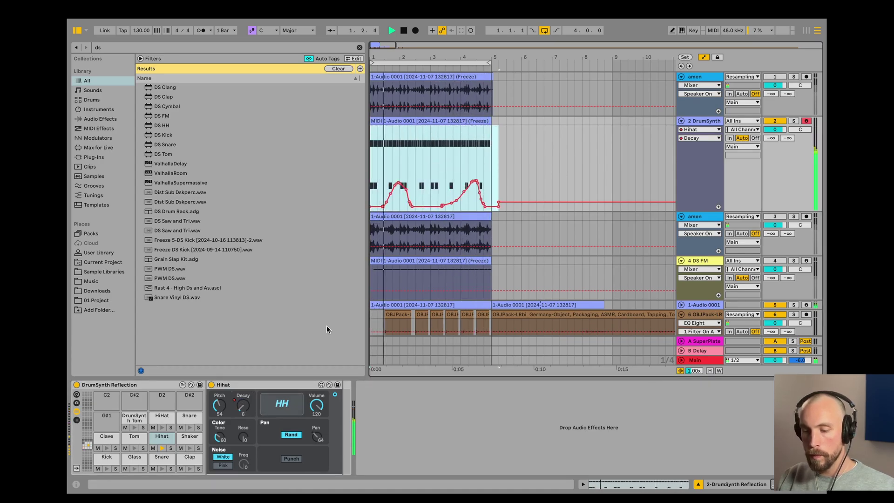
- Search the browser for "drum sa" and replace the rack's Hihat instrument with Drum Sampler, stopping playback
click(248, 386)
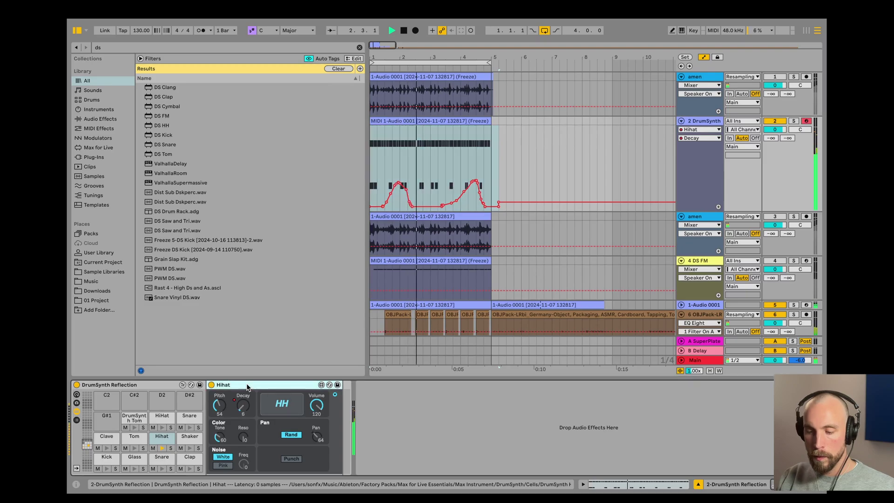
key(ctrl+f)
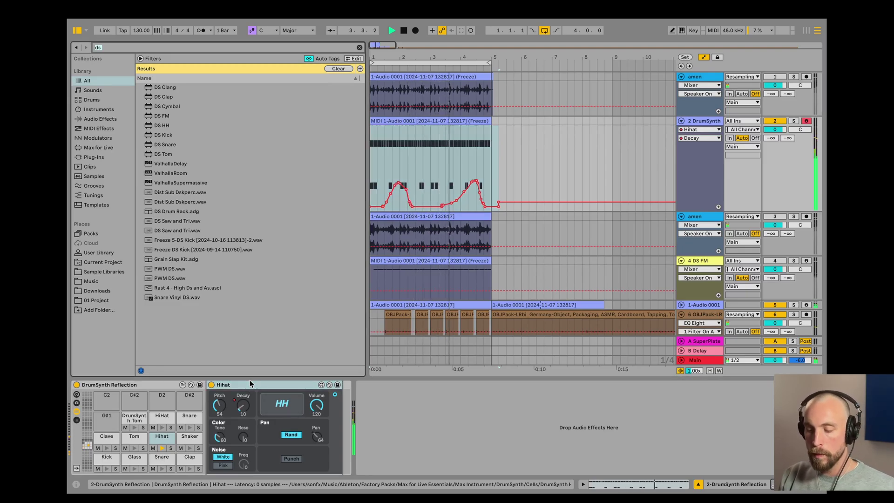
text(drum sa)
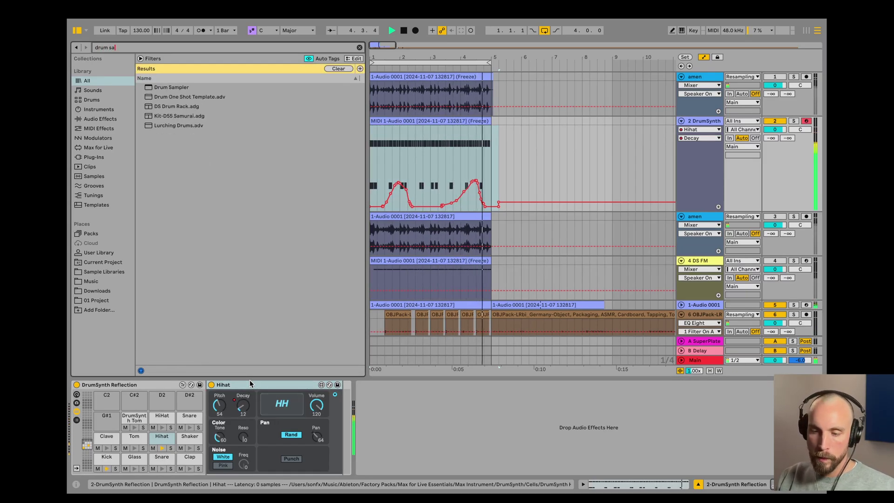
click(403, 31)
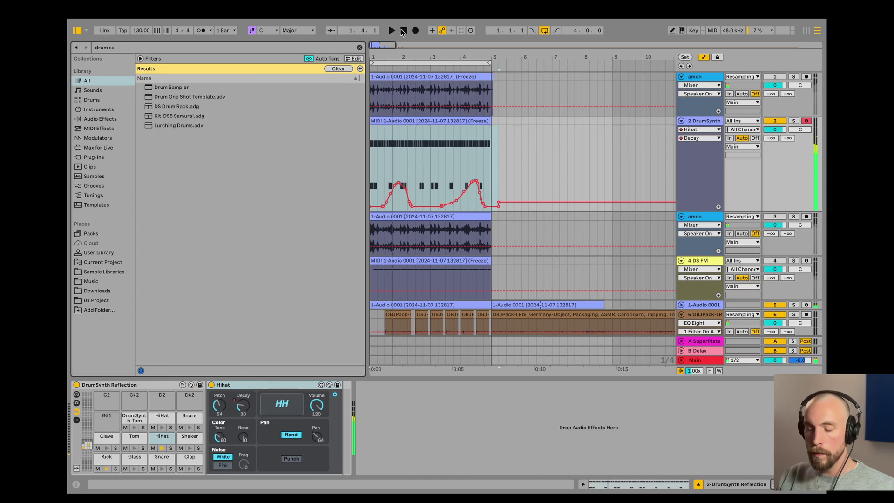
drag(171, 87, 259, 183)
drag(294, 388, 300, 427)
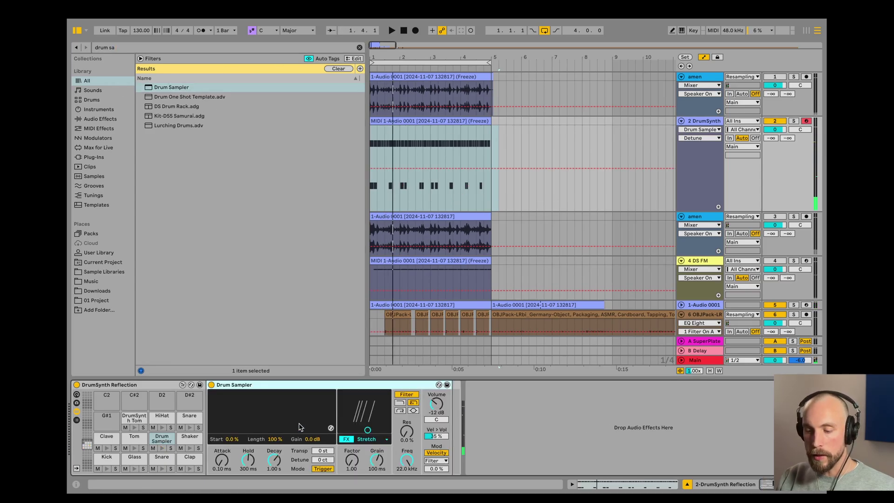
- Search the browser for "hat" and preview a Combi Hat+Snare sample and Hat 06.wav
key(ctrl+f)
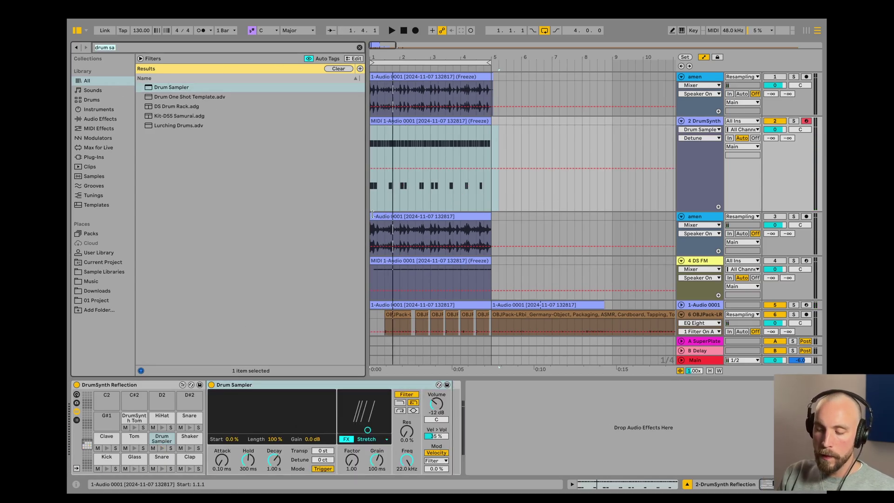
text(hh)
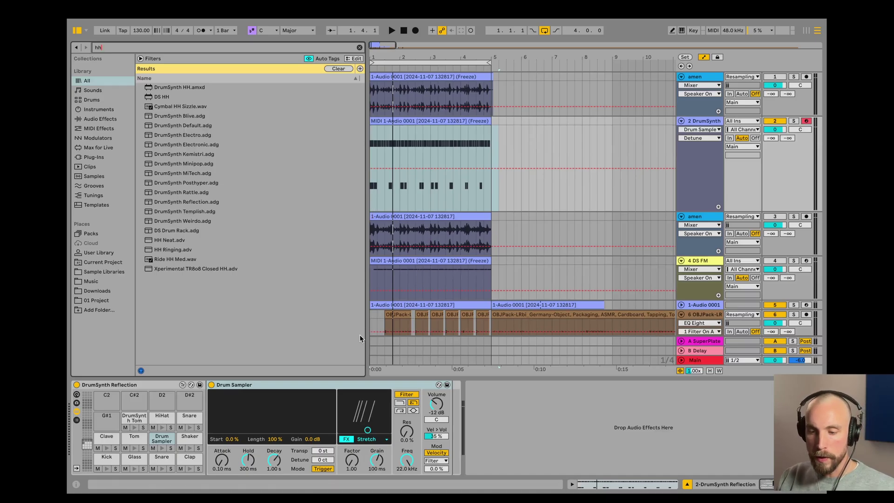
key(BackSpace)
text(at)
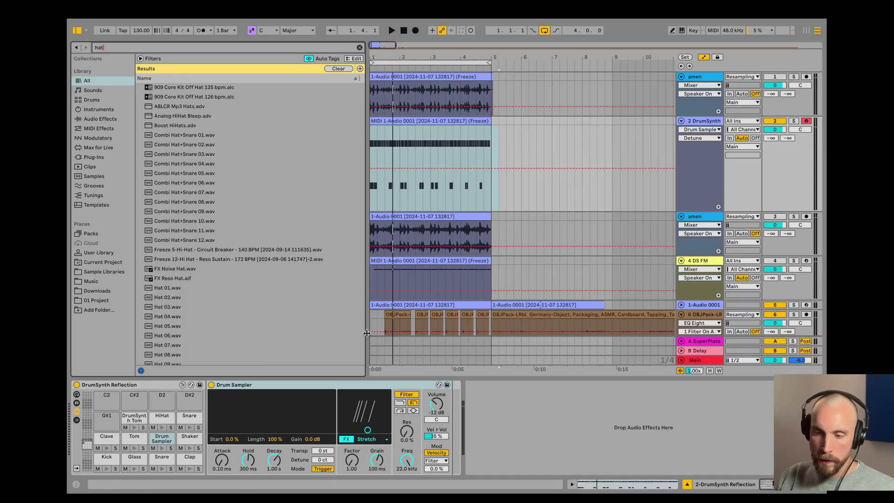
click(192, 203)
click(186, 335)
- Audition the Hi Hat samples, load Hi Hat - Vivid.wav into the Drum Sampler and start playback
scroll(191, 336, down, 15)
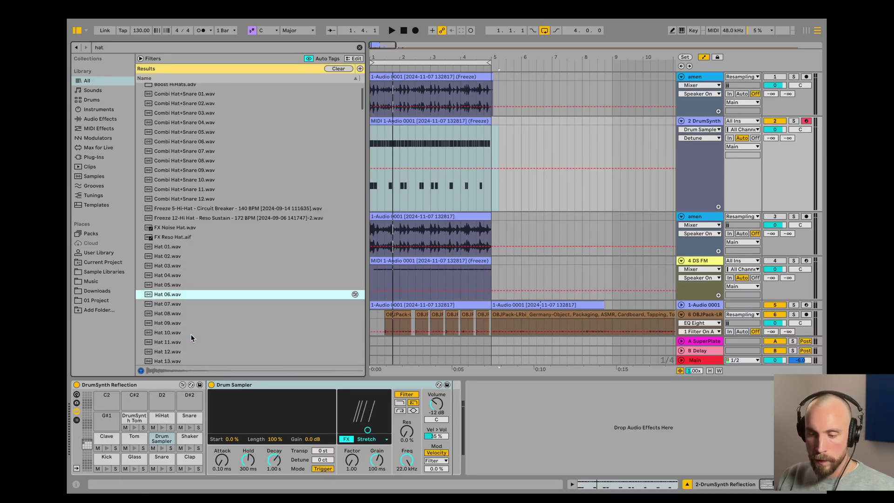
scroll(179, 236, down, 10)
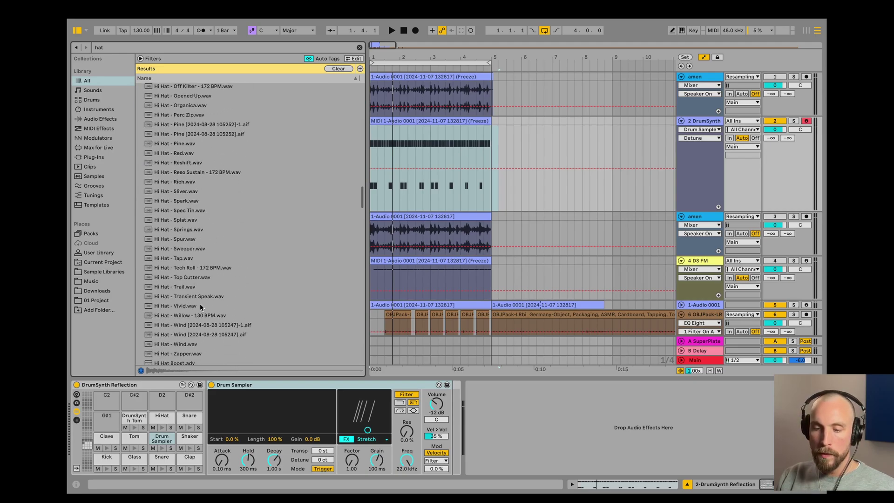
click(201, 305)
click(188, 267)
click(180, 305)
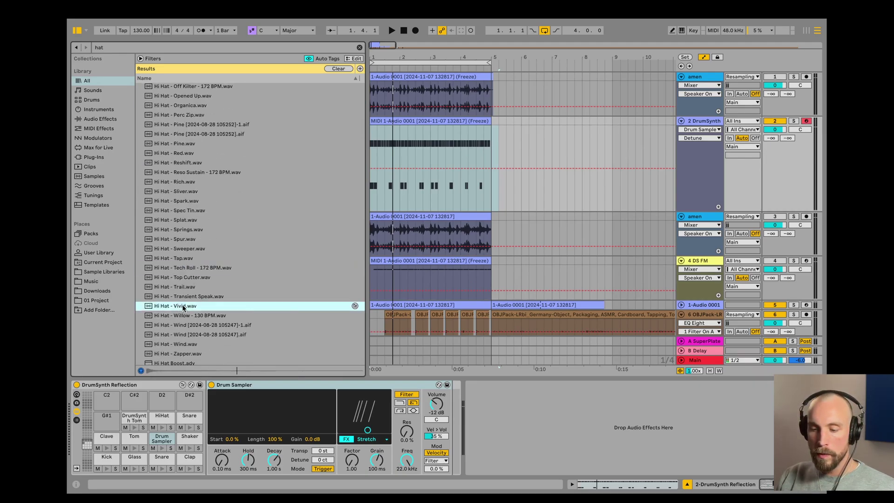
key(space)
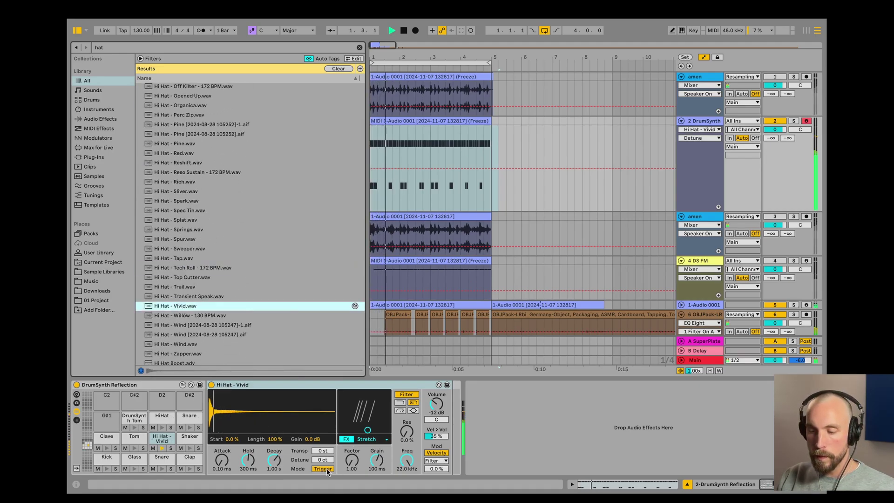
- Set the hi-hat sampler's Stretch factor to 3.11 with 69.7 ms grain, and its filter to high-pass at about 659 Hz
drag(367, 430, 363, 418)
click(353, 449)
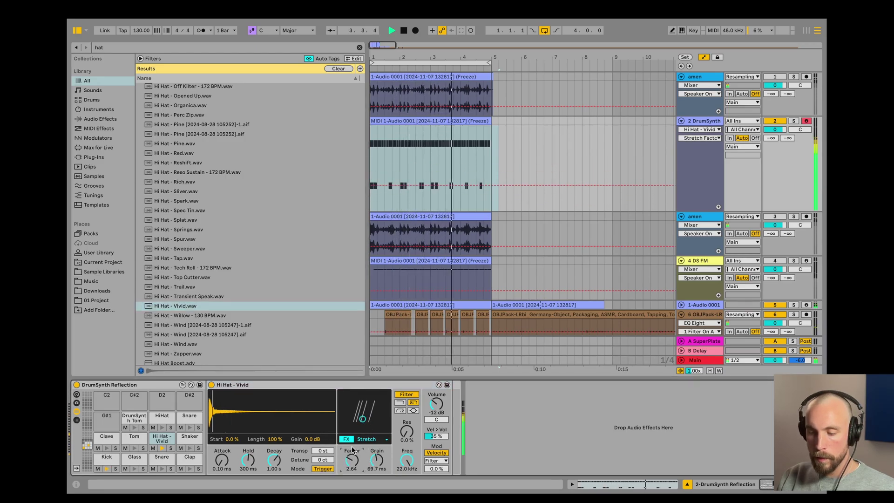
mouse_move(353, 456)
mouse_down()
mouse_move(353, 412)
mouse_move(352, 454)
mouse_up()
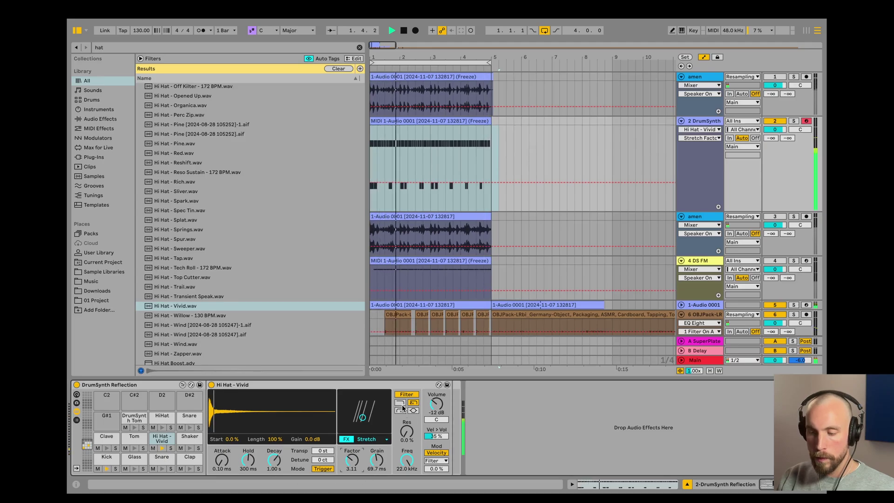
drag(407, 459, 407, 470)
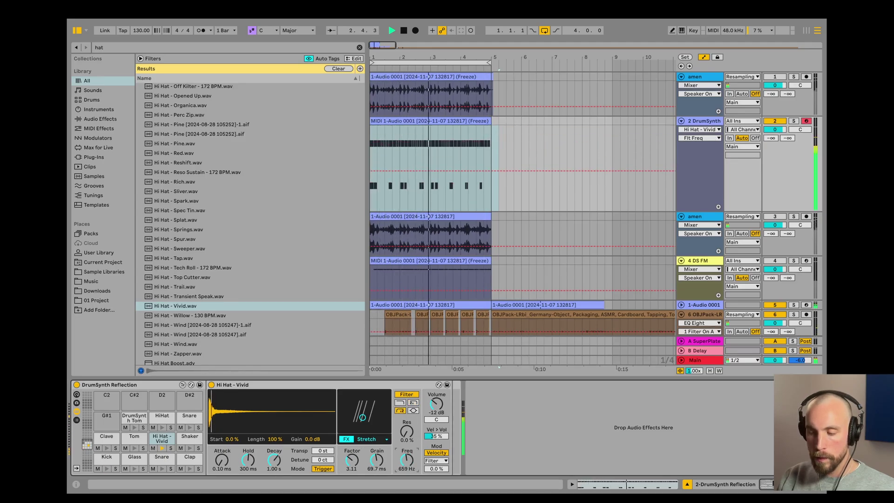
- Pan the Hi Hat - Vivid sampler to 26R and fold the DrumSynth and second amen tracks
click(440, 419)
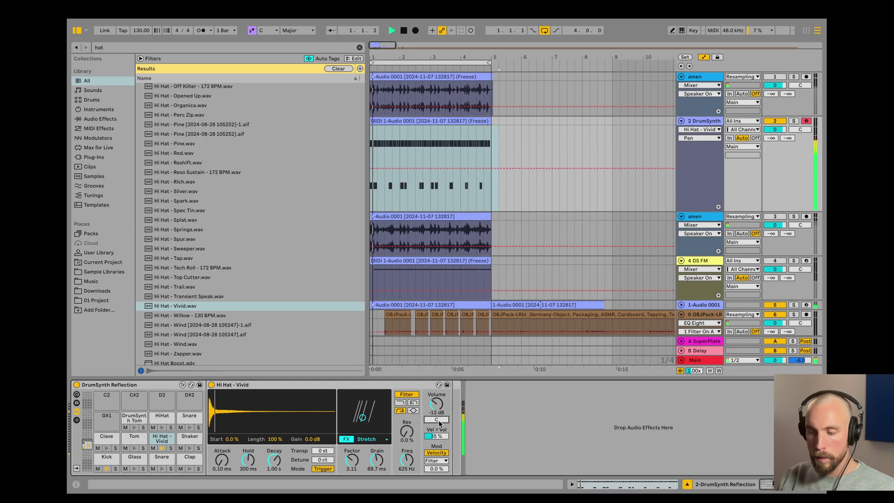
drag(440, 424, 440, 409)
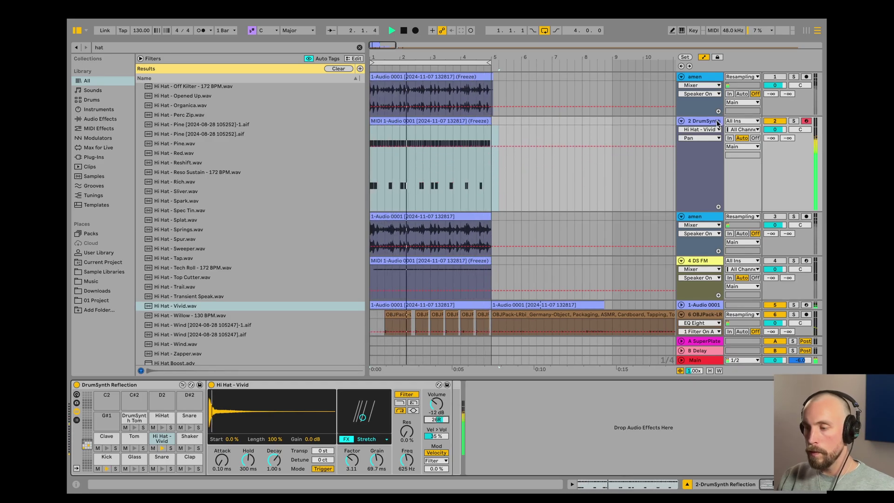
click(682, 122)
click(682, 131)
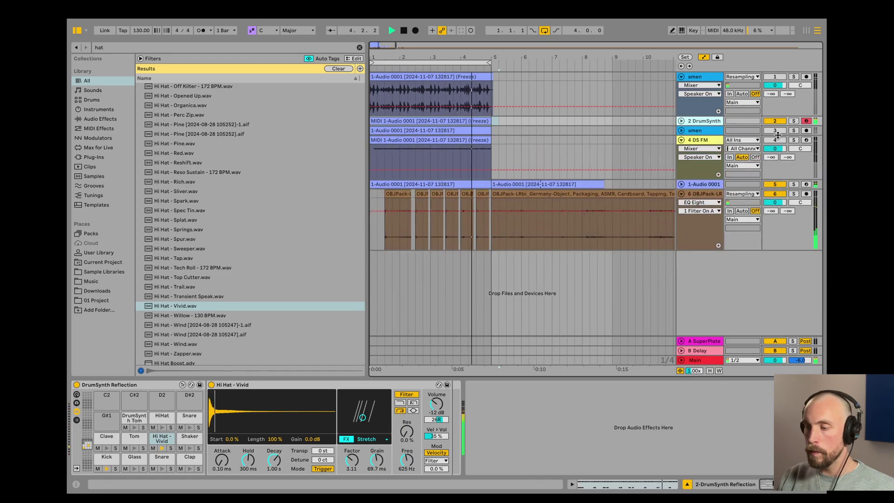
- In the DS FM track's MIDI clip, deactivate the D3 notes that follow the first note of each bar
click(631, 136)
double_click(433, 158)
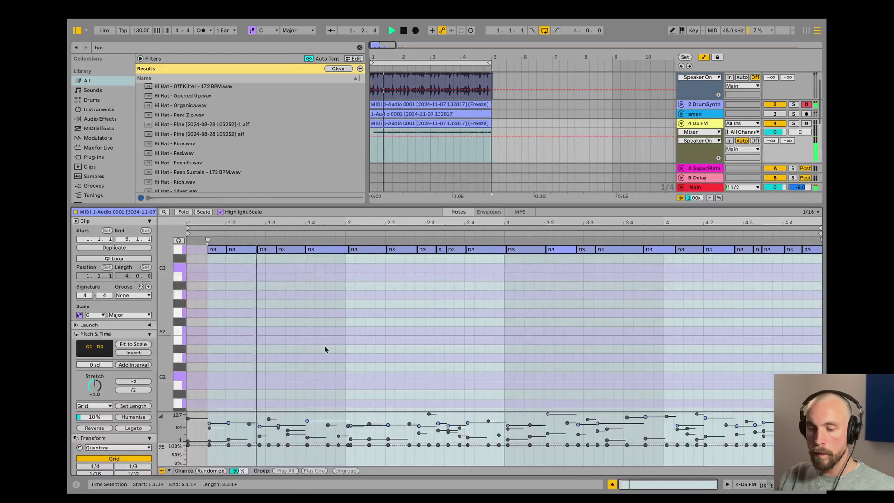
scroll(252, 302, up, 3)
drag(239, 295, 314, 334)
drag(386, 298, 488, 333)
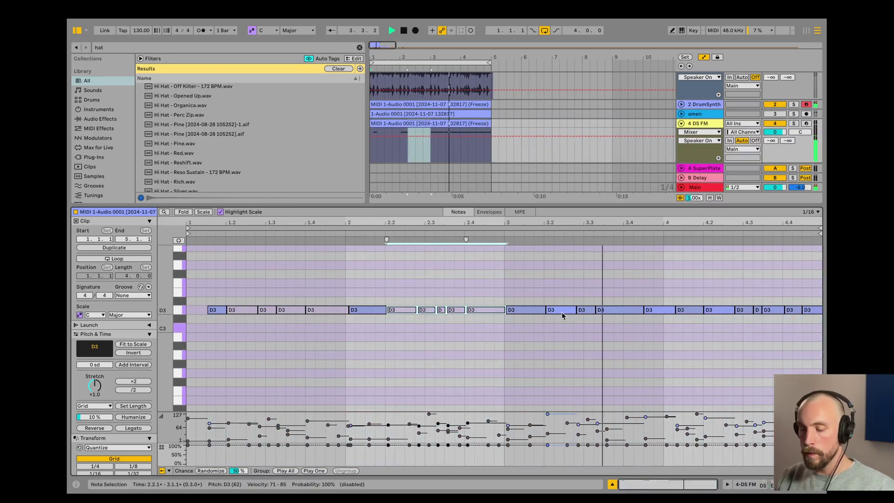
drag(573, 300, 652, 348)
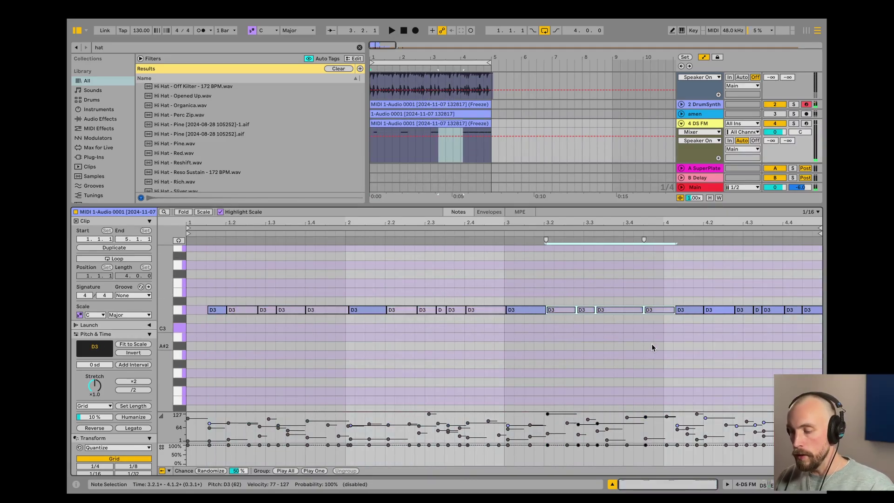
drag(729, 289, 790, 351)
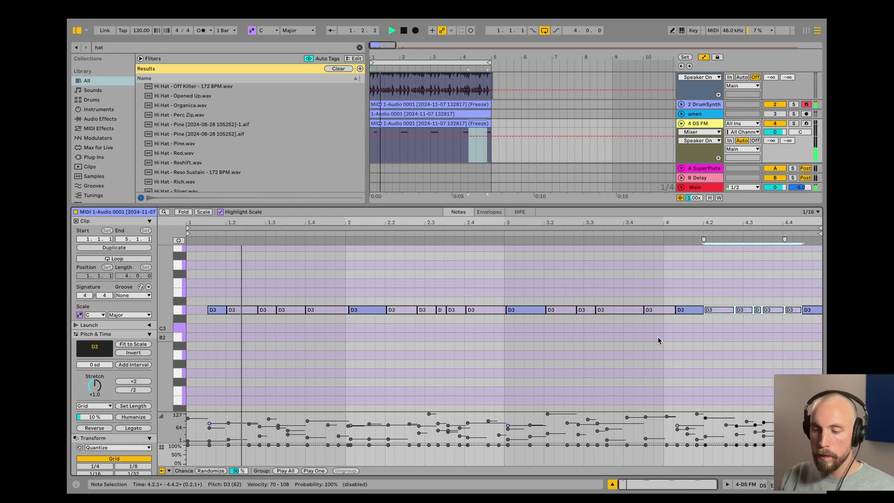
- Search the browser for "ds" and replace the DS FM instrument with DS Cymbal
key(shift+Tab)
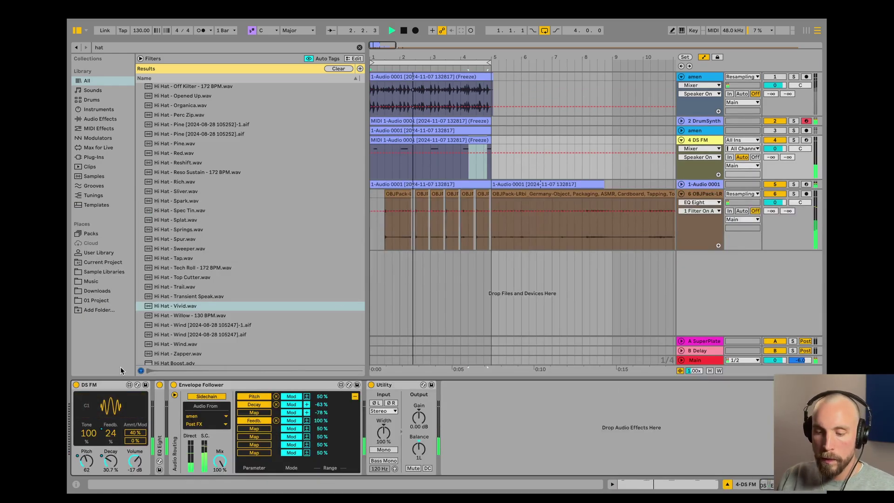
key(ctrl+f)
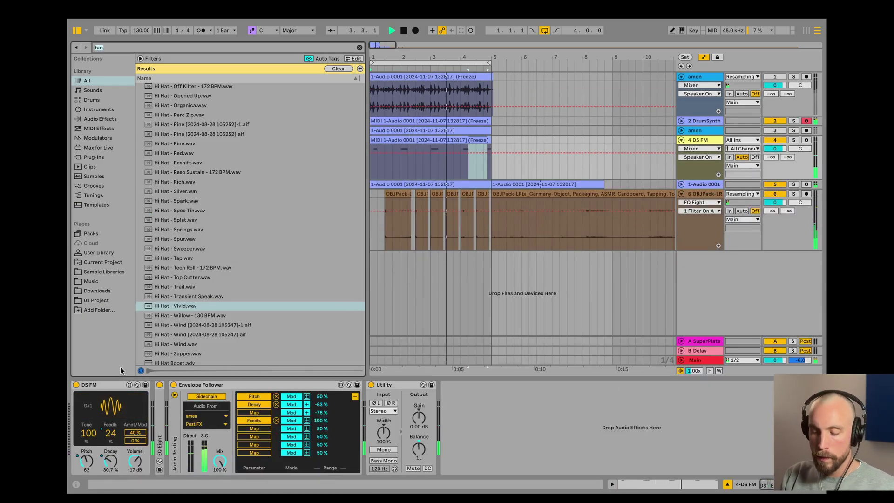
text(ds)
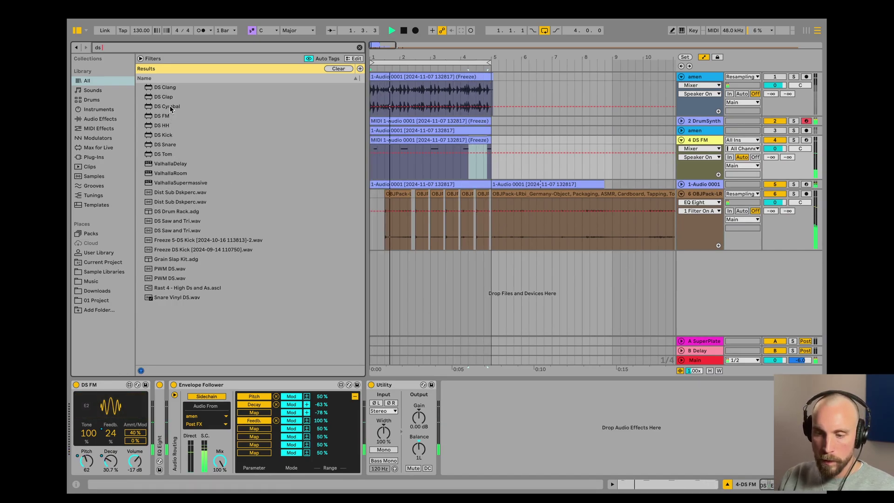
drag(169, 105, 110, 410)
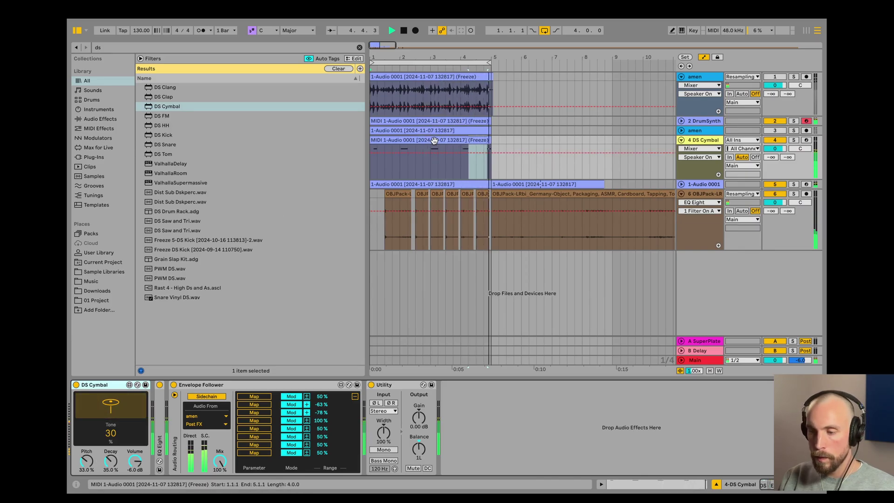
- Activate the D3 note just before bar 4 in place of the one after it, and fold the DS Cymbal track
key(shift+Tab)
click(685, 309)
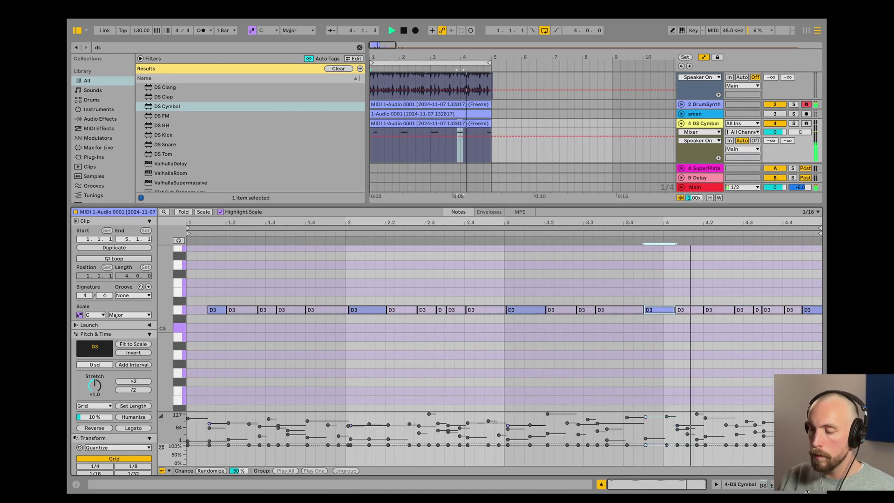
click(746, 484)
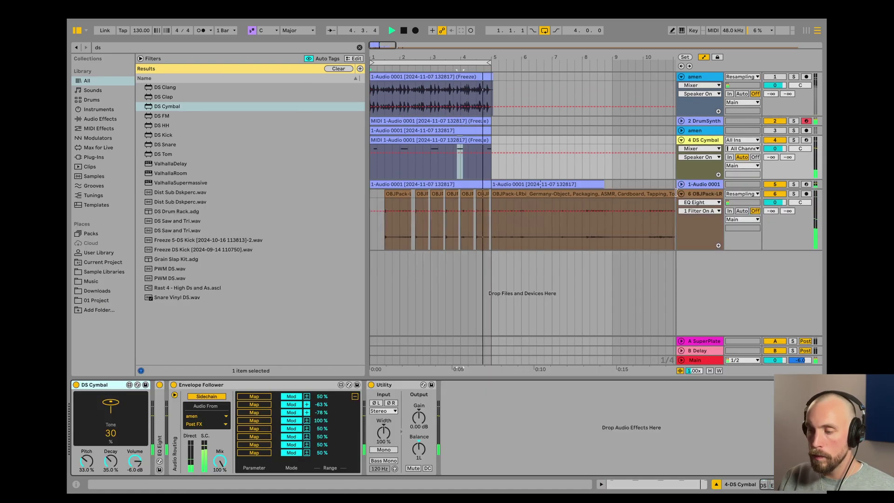
click(688, 140)
click(681, 141)
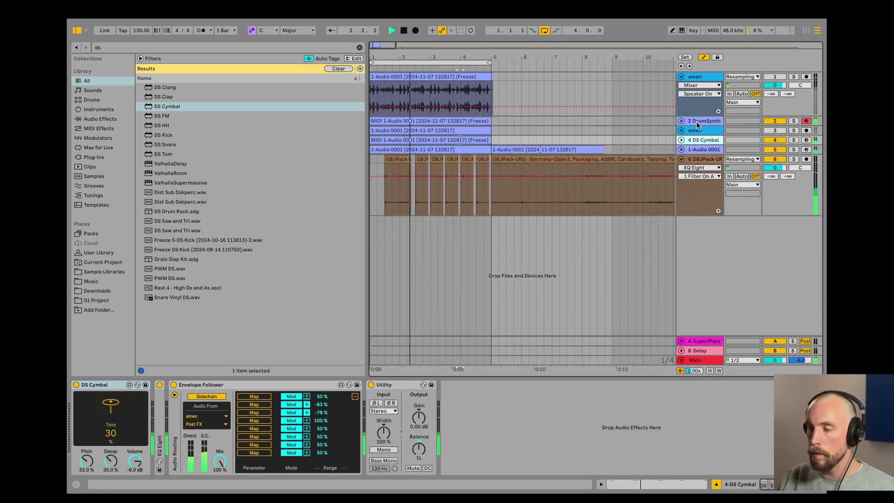
- Move the second amen track above DrumSynth and group the four tracks from DrumSynth through OBJPack
drag(691, 132, 701, 122)
click(704, 130)
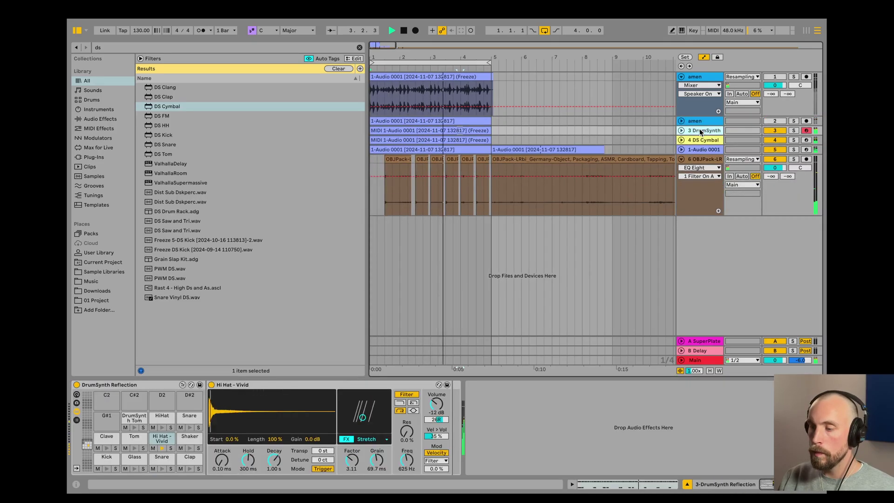
click(706, 160)
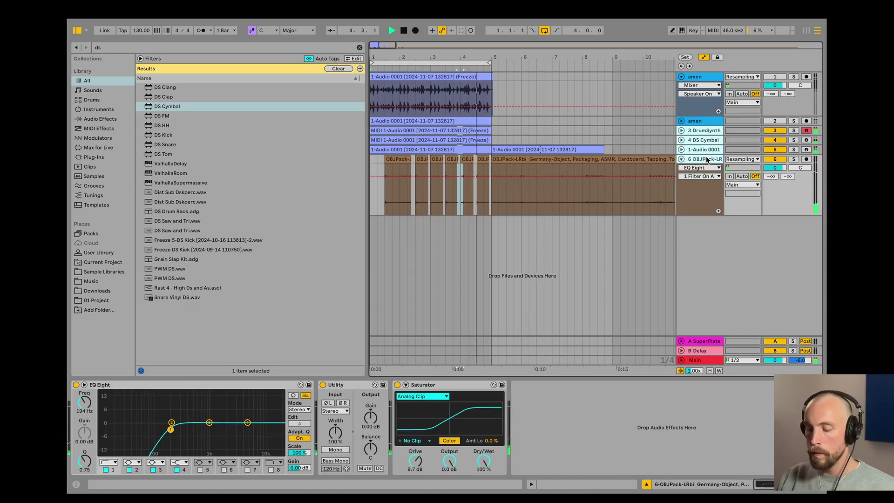
key(ctrl+g)
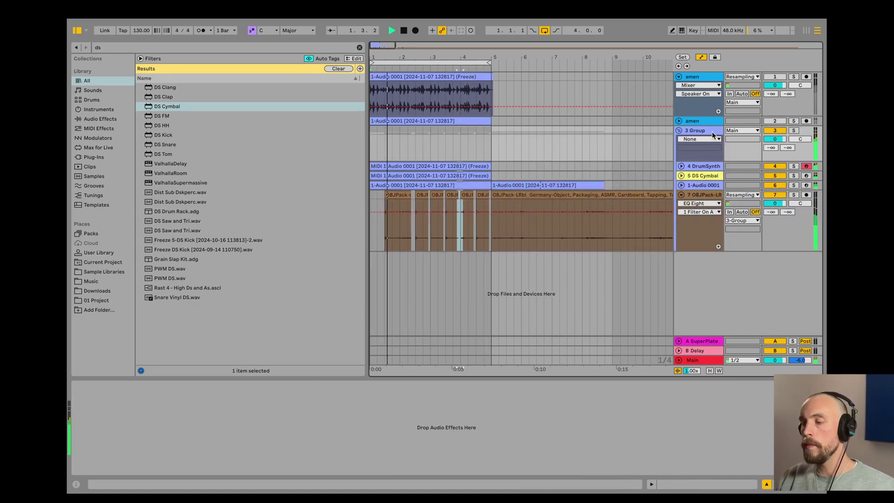
- Search the browser for "roar" and load the Roar effect onto the new group track
click(705, 130)
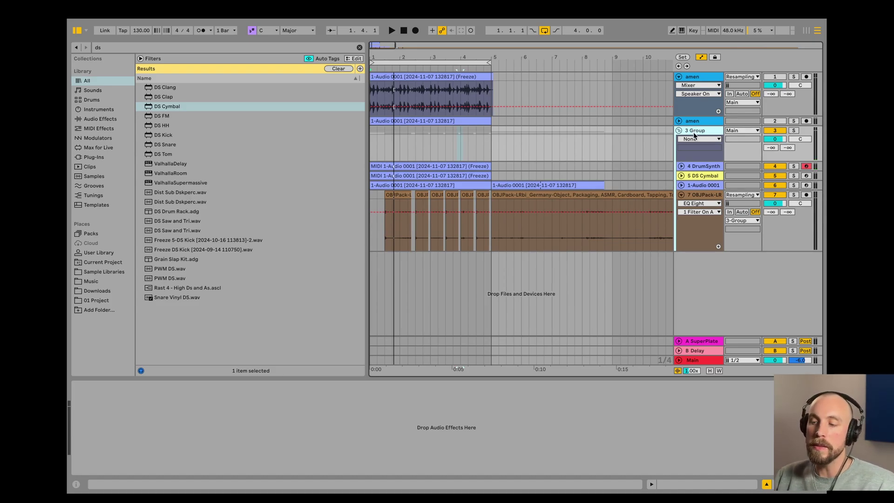
key(ctrl+f)
text(roar)
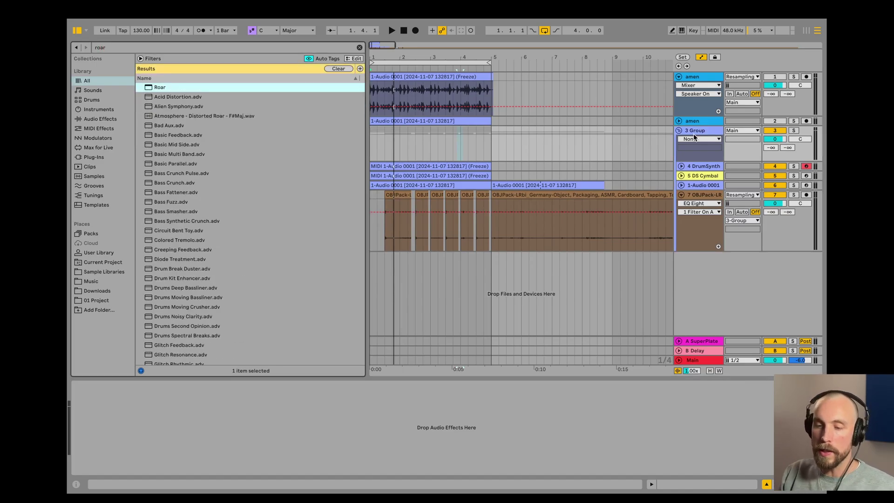
key(Return)
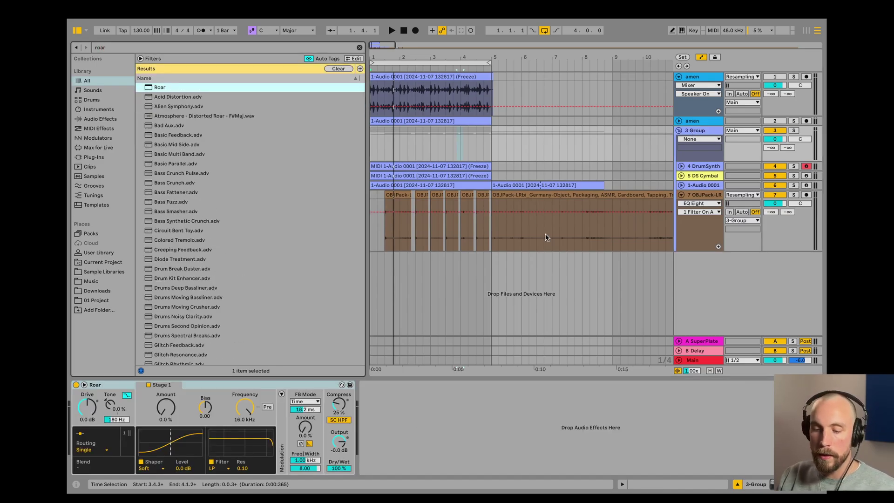
- Set Roar's routing to Multi Band after trying Mid Side
click(91, 450)
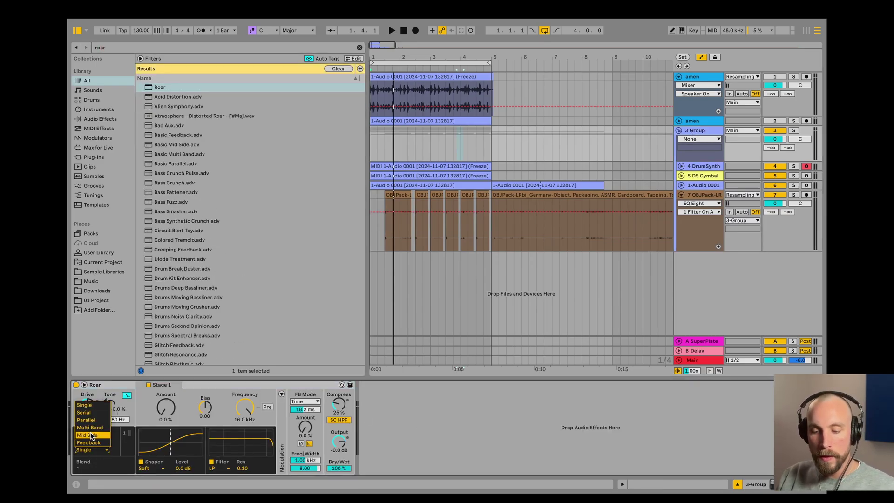
click(92, 436)
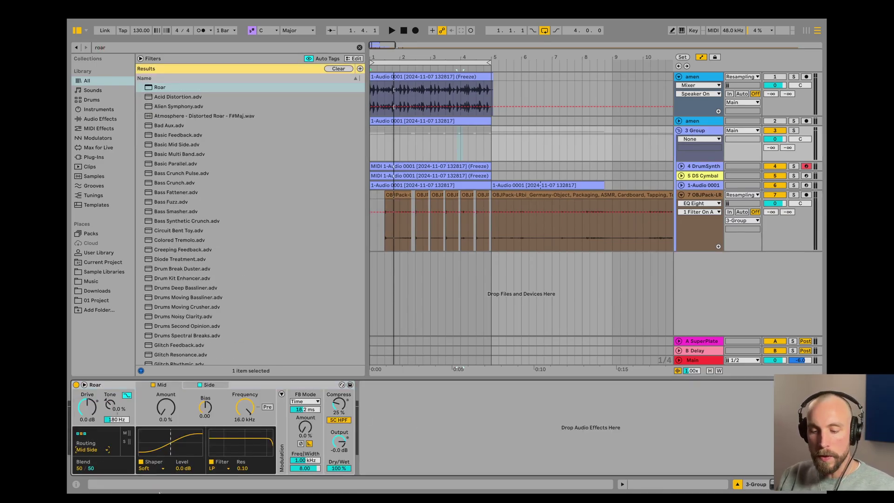
click(88, 450)
click(90, 428)
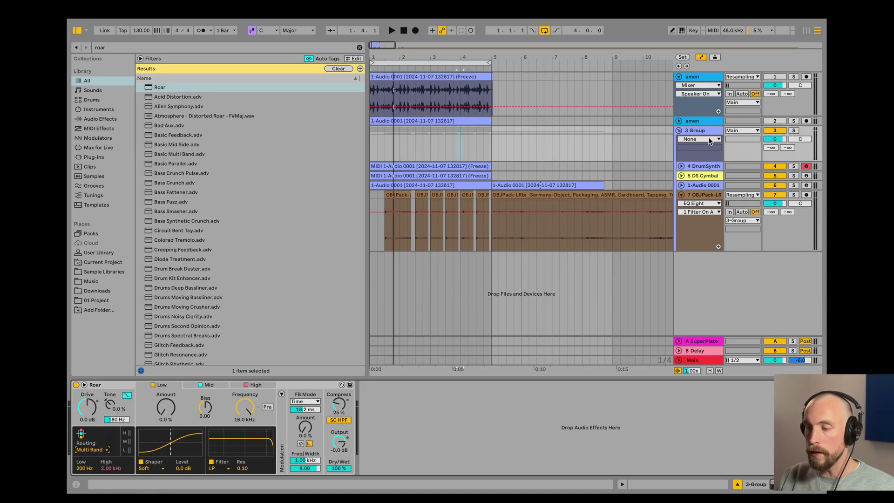
- Solo the group during playback and set Roar's low-band shaper to Polynomial with 23% amount and 0.27 bias
click(740, 138)
key(space)
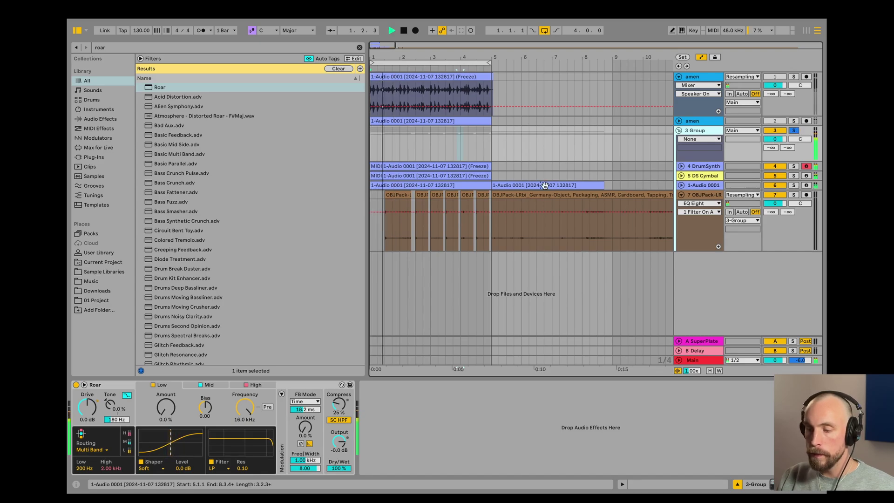
click(152, 469)
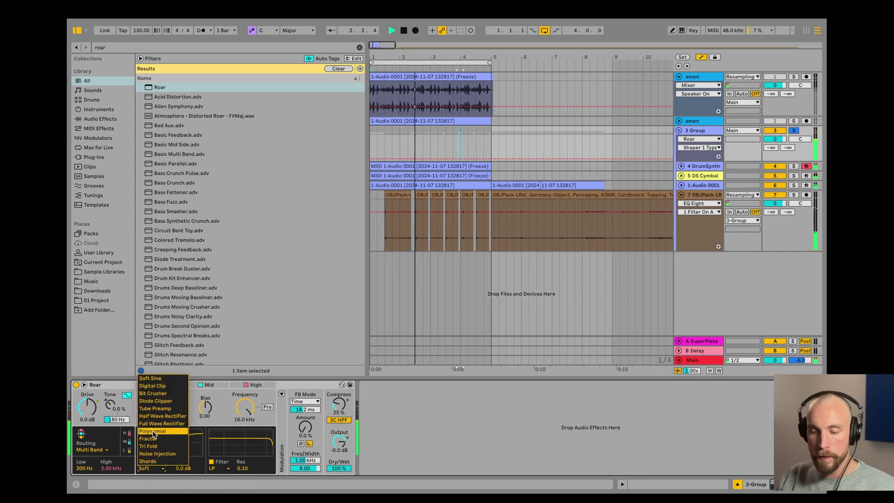
click(159, 422)
drag(166, 408, 205, 397)
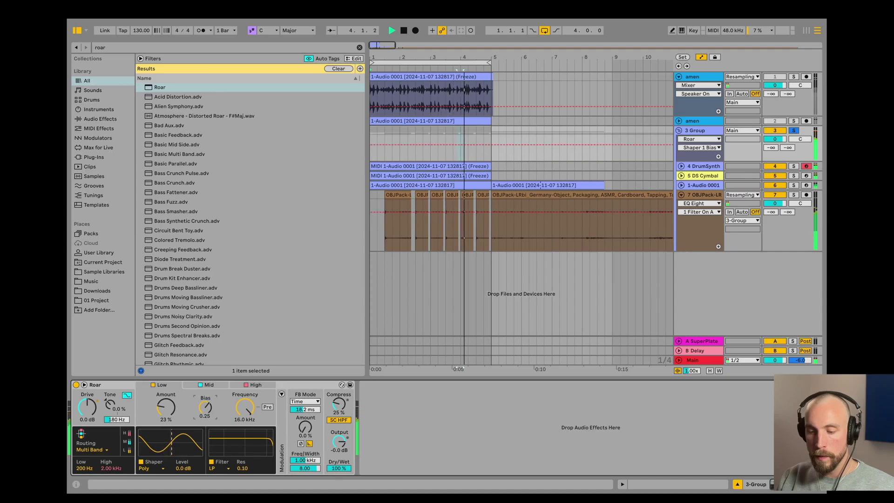
- Set the DrumSynth rack's Kick to decay 20, drive 34 and damp 88 while listening to the loop
click(703, 166)
click(681, 167)
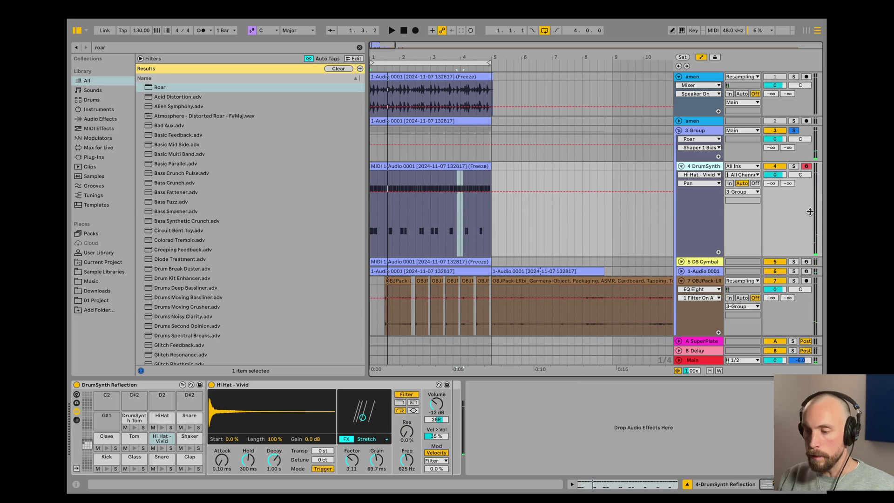
click(102, 461)
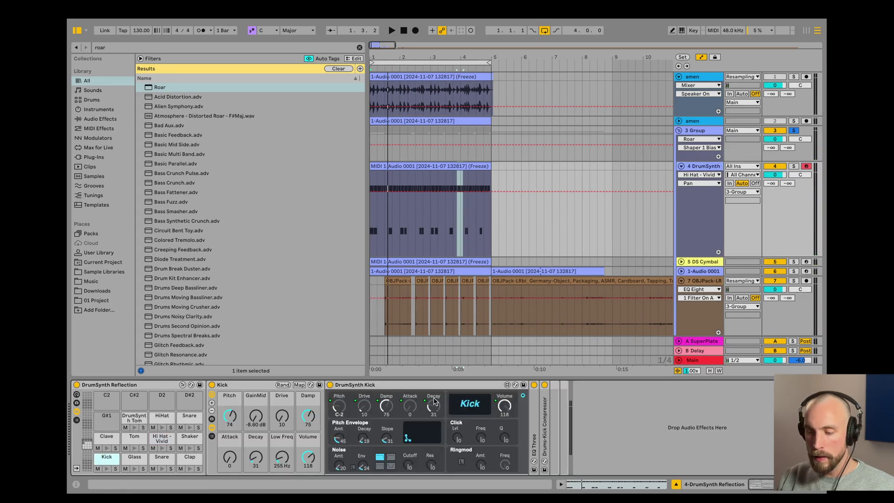
drag(257, 445, 257, 450)
key(space)
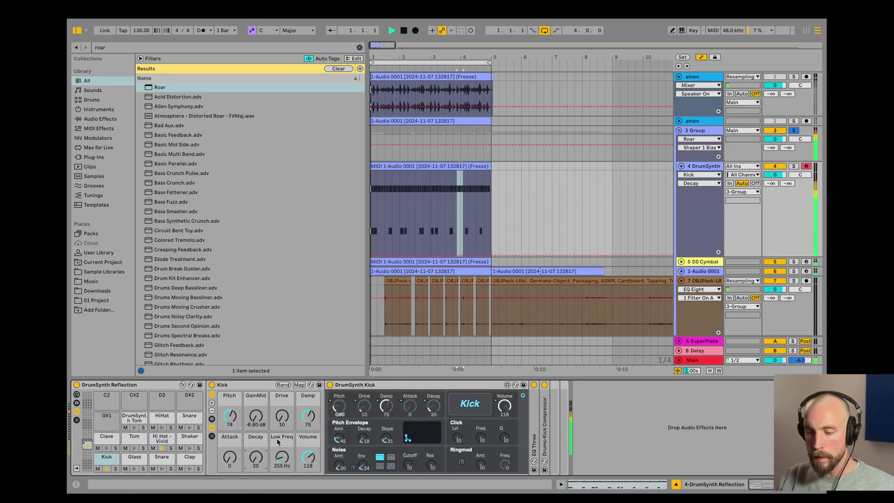
drag(285, 422, 309, 418)
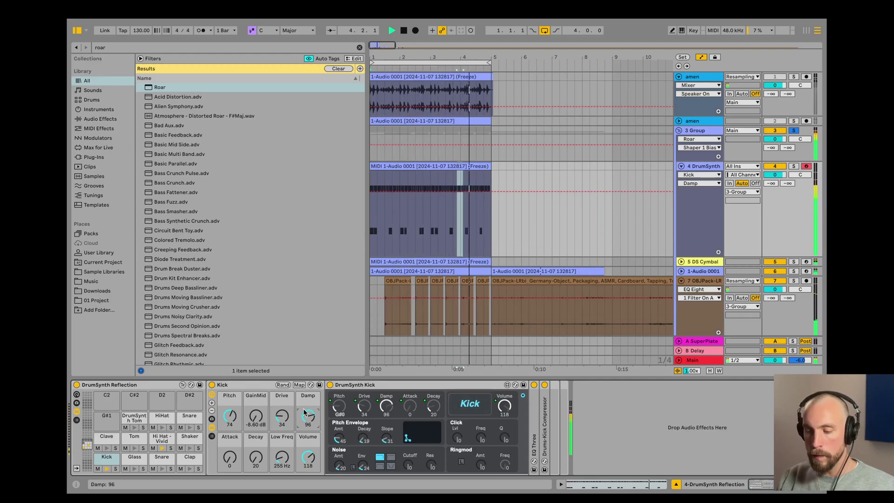
key(space)
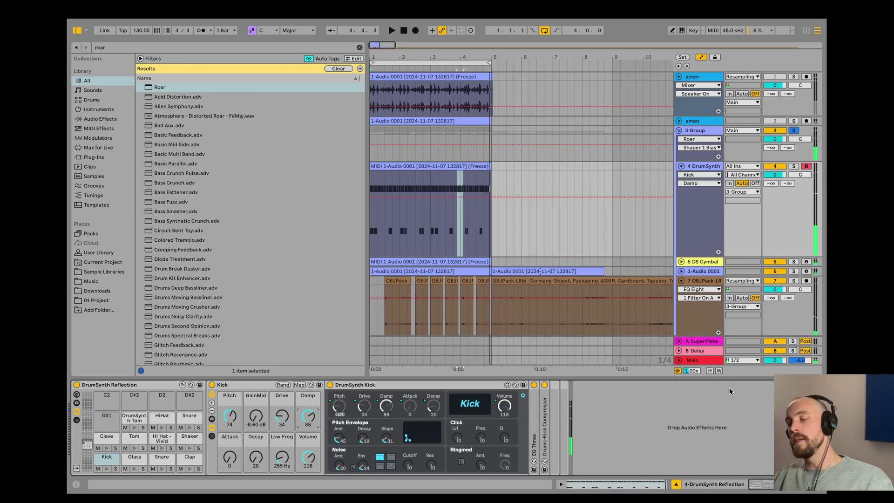
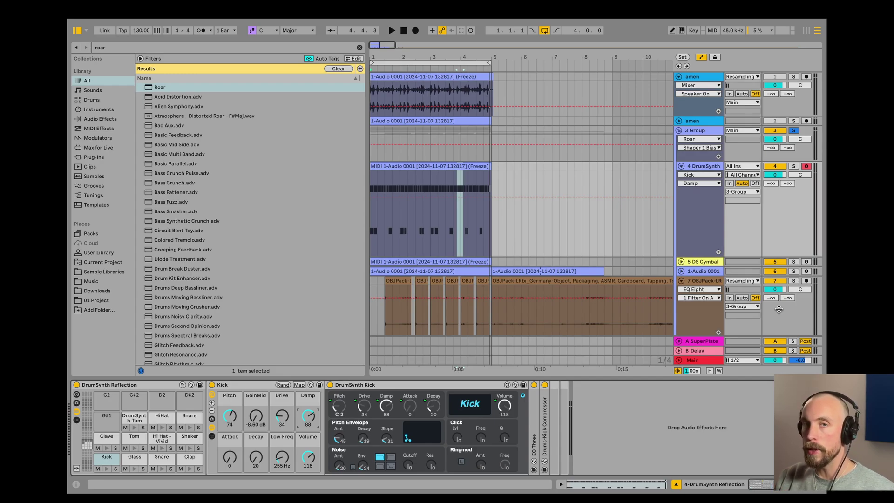
- Start playback and raise the group Roar's low-band shaper amount to 32%
key(Up)
key(space)
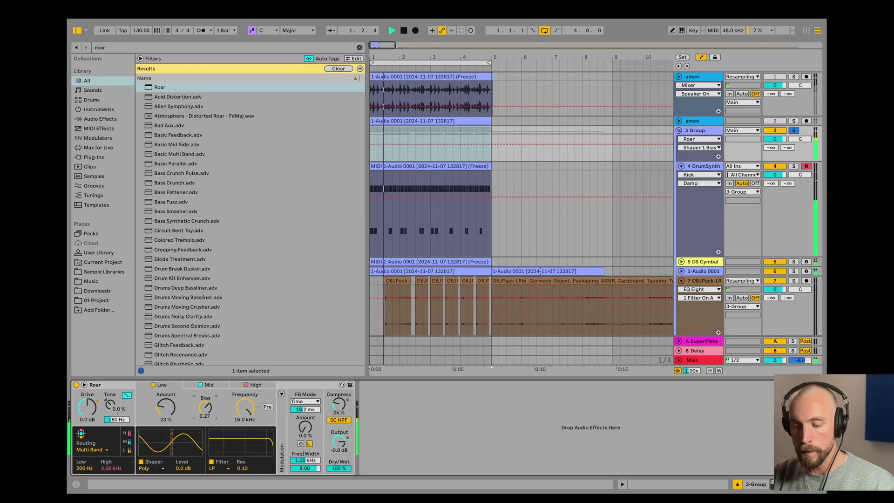
drag(166, 407, 165, 401)
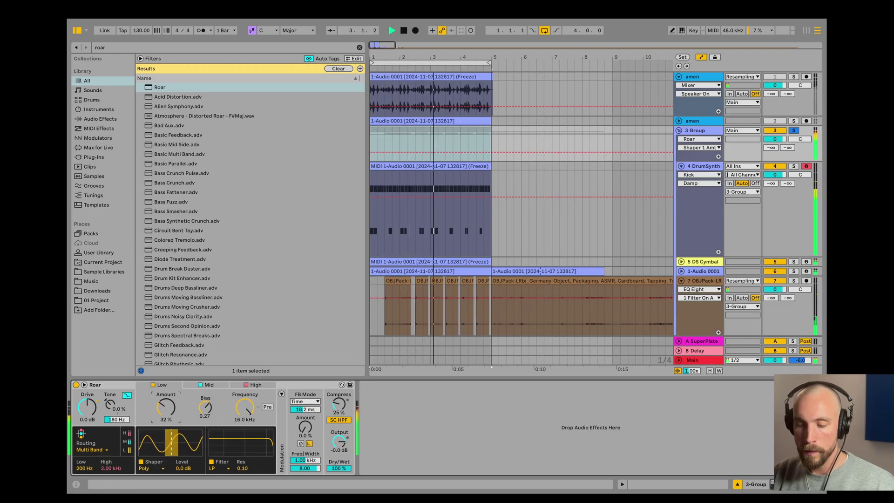
- Set Roar's high-band shaper to Noise Injection with 37% amount and -5.3 dB level, and raise the feedback amount to 8.2%
click(255, 385)
click(158, 466)
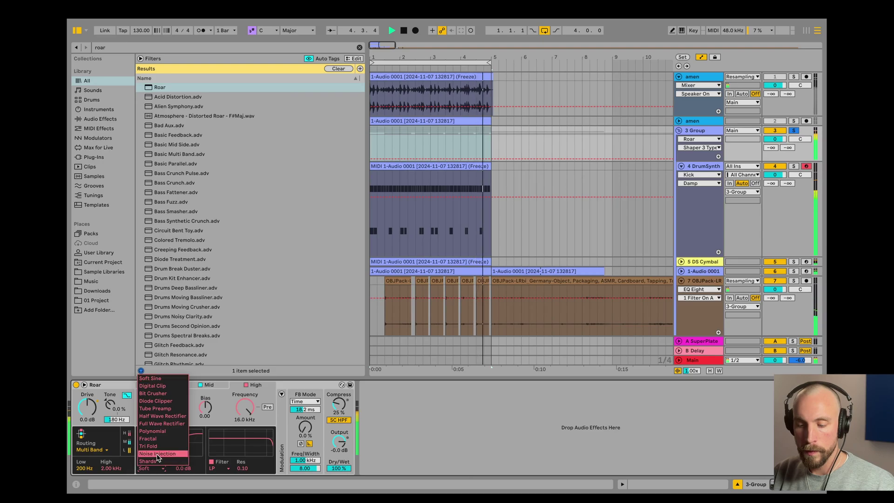
click(180, 415)
drag(166, 407, 166, 399)
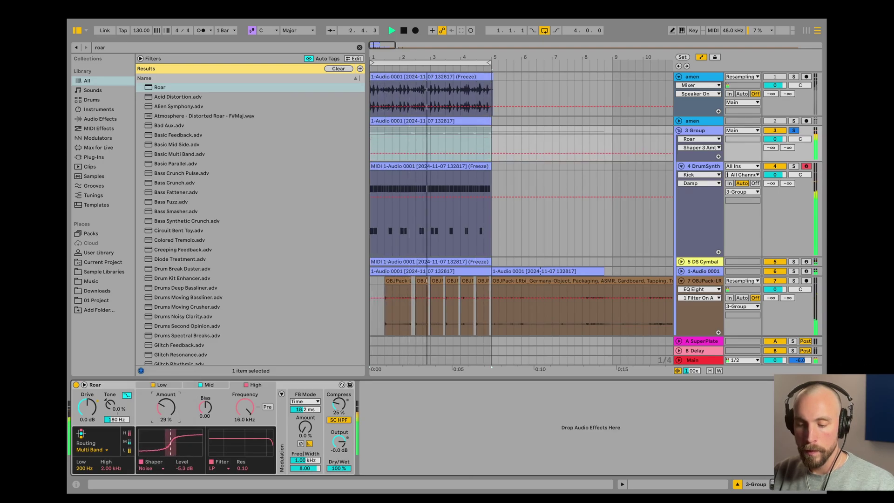
drag(305, 426, 304, 423)
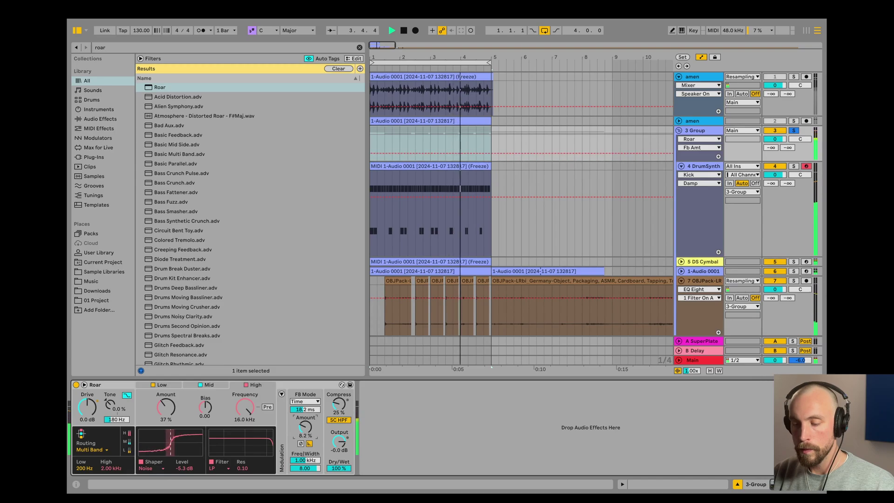
- Set Roar's mid-band shaper to Full Wave Rectifier with its level at 6.4 dB
click(209, 385)
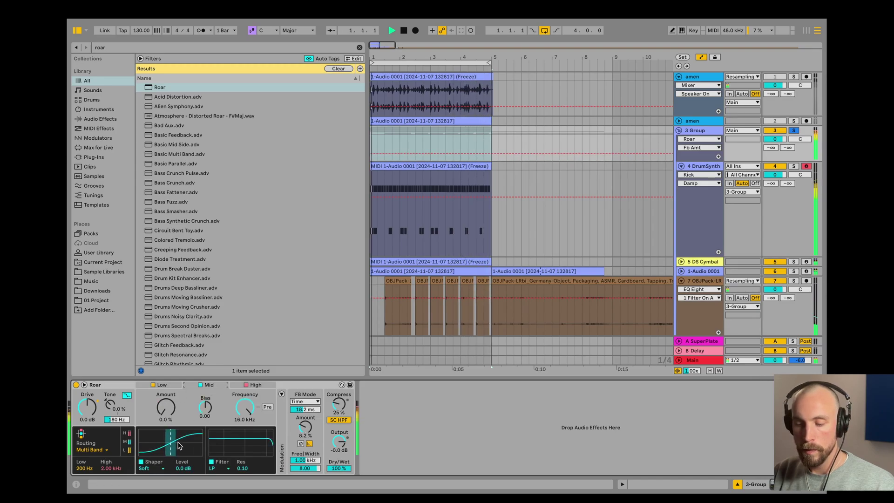
click(153, 467)
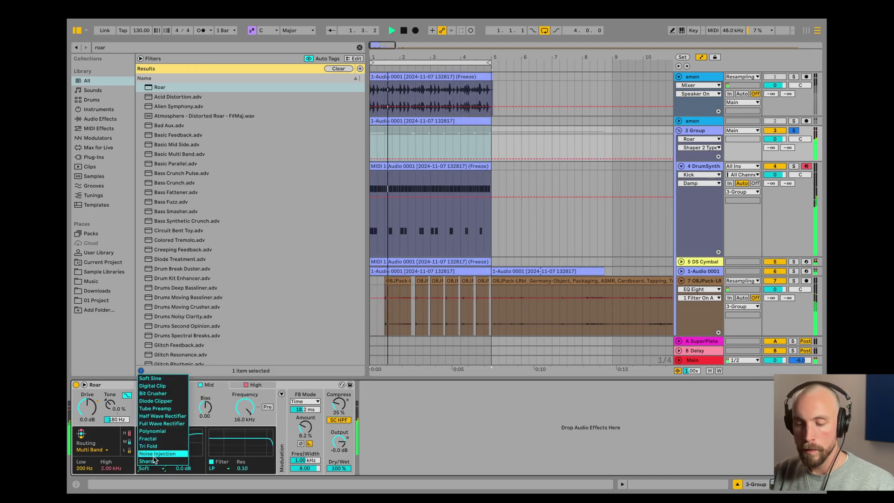
click(154, 423)
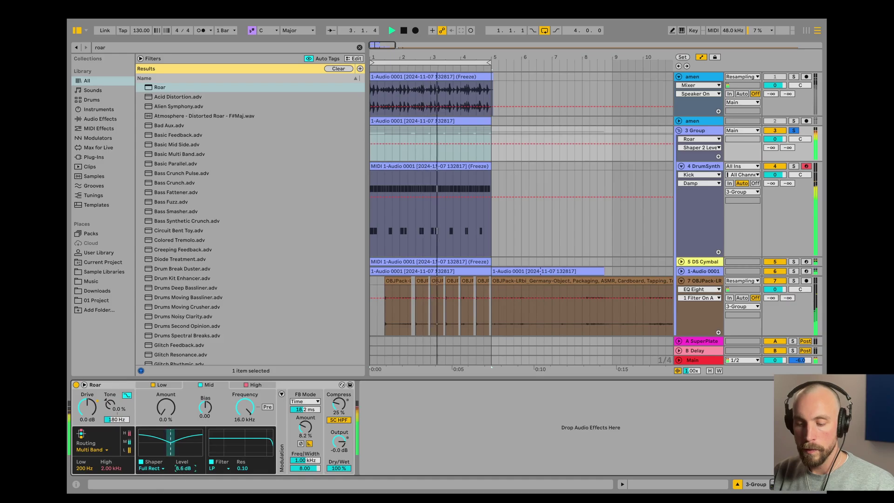
drag(182, 468, 182, 484)
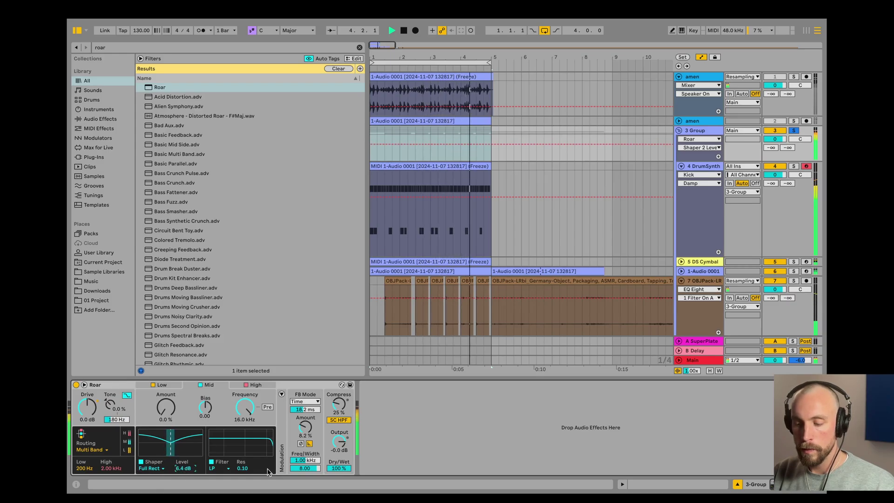
- Set Roar's dry/wet mix to 50% and lower its output to -2.3 dB
click(347, 470)
text(50)
key(Return)
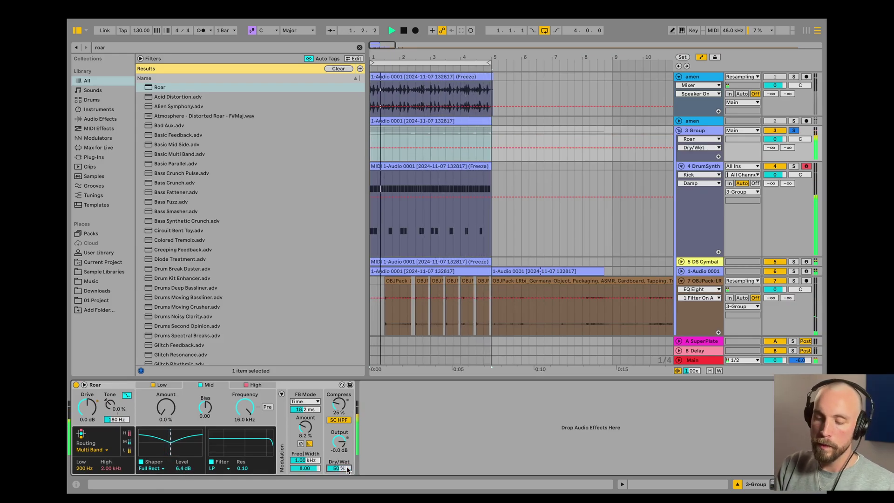
drag(339, 441, 340, 448)
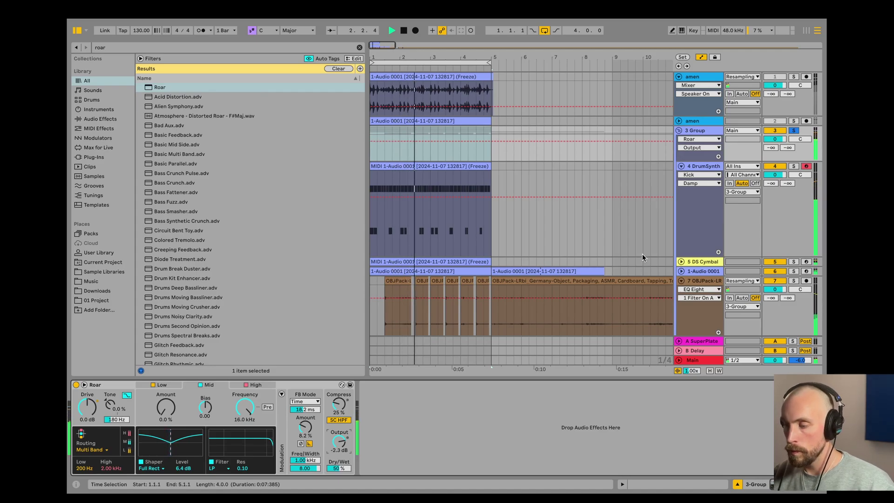
- Send the drum group to the SuperPlate return at -19 dB, keeping the group unfolded
click(703, 130)
key(u)
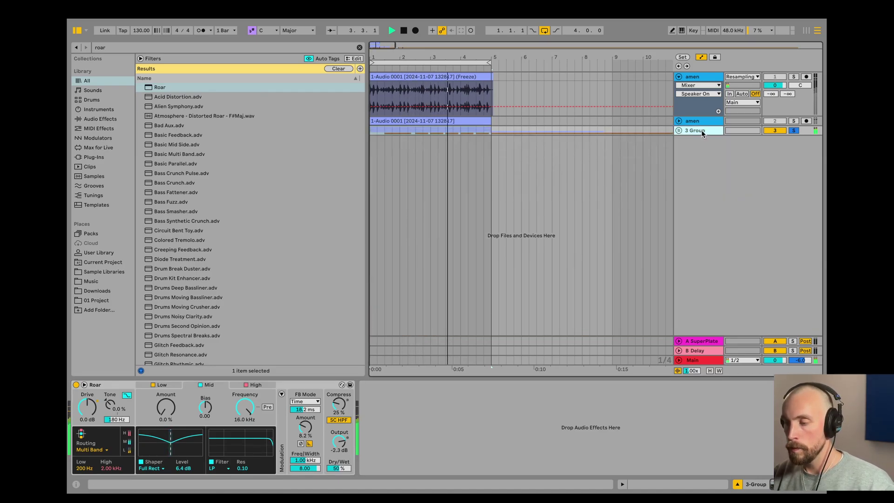
key(u)
drag(770, 147, 771, 135)
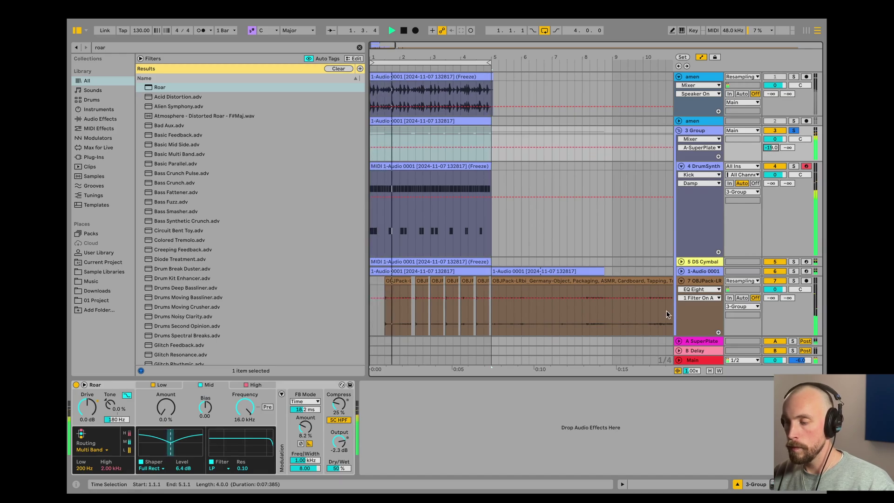
- Audition SuperPlate presets on the reverb return, load Phantom Reflections and set the group's send to -17.8 dB
click(703, 341)
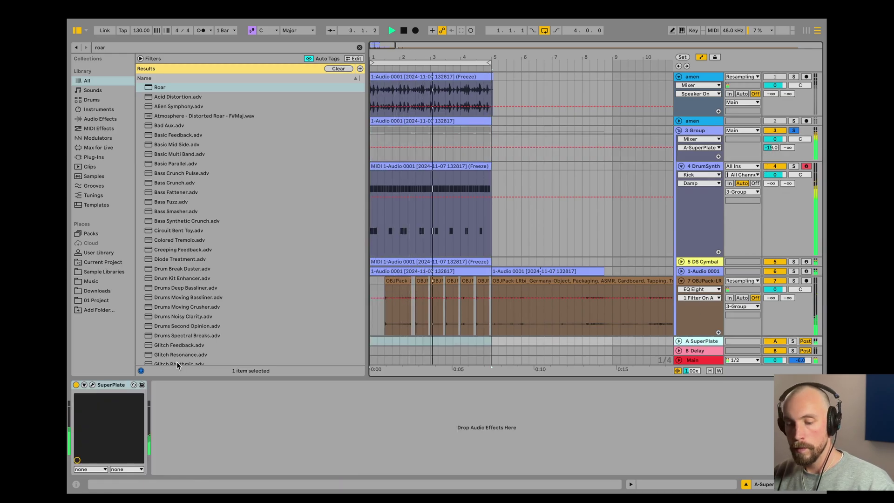
click(92, 385)
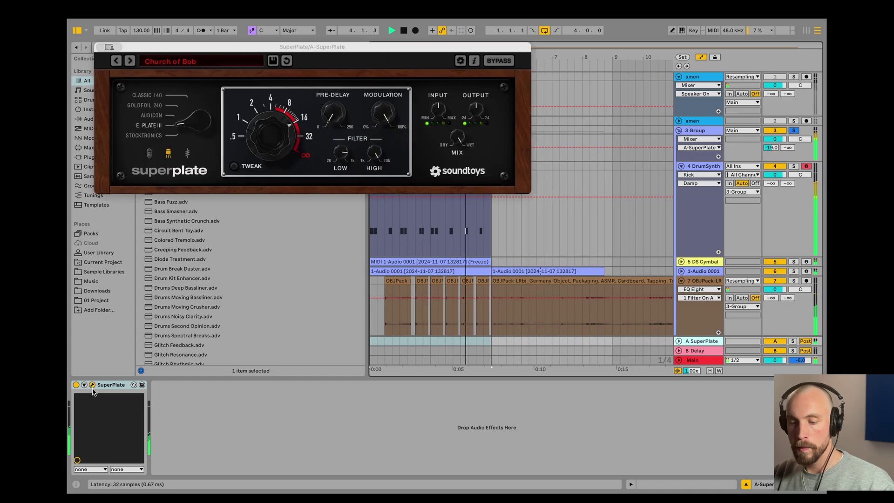
click(159, 65)
click(153, 85)
click(129, 60)
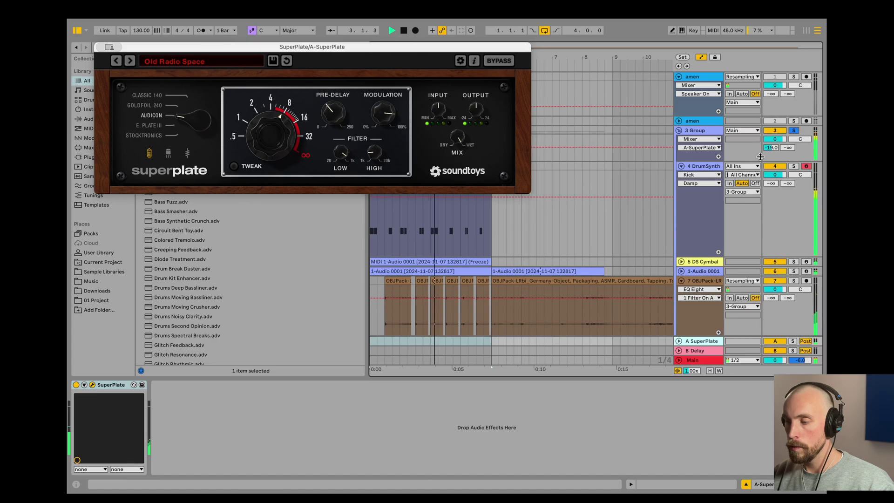
drag(771, 148, 771, 141)
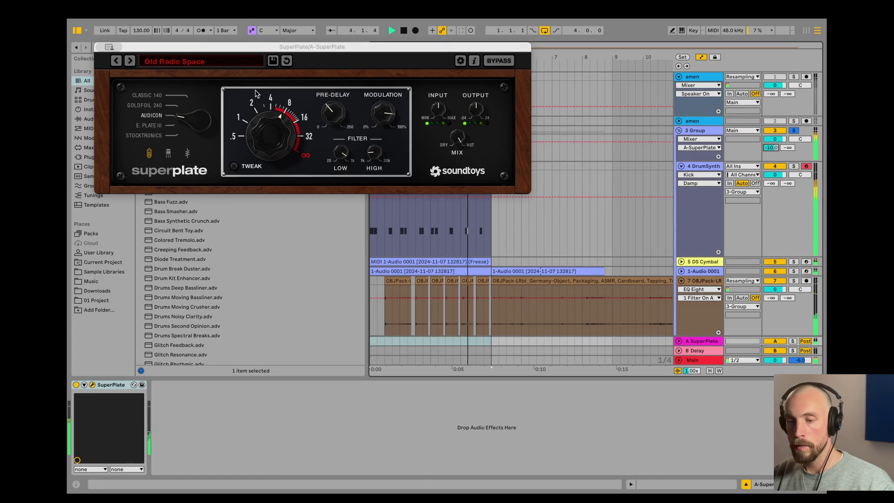
click(132, 63)
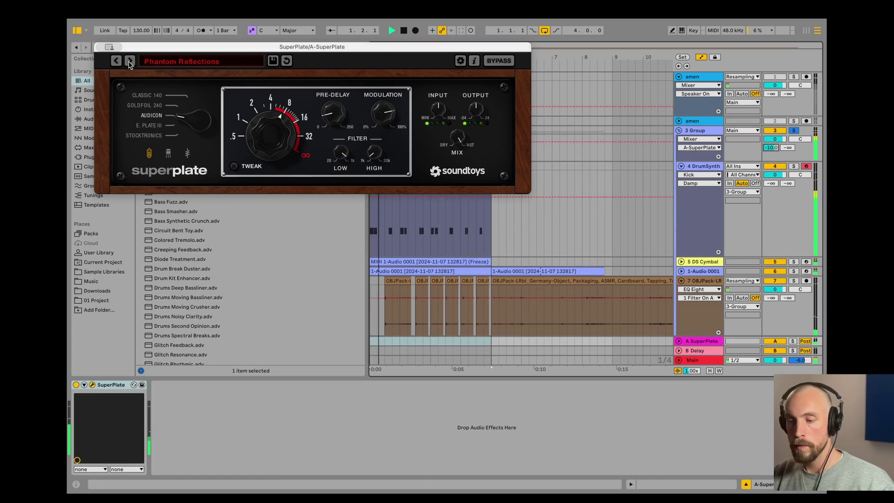
drag(771, 148, 772, 151)
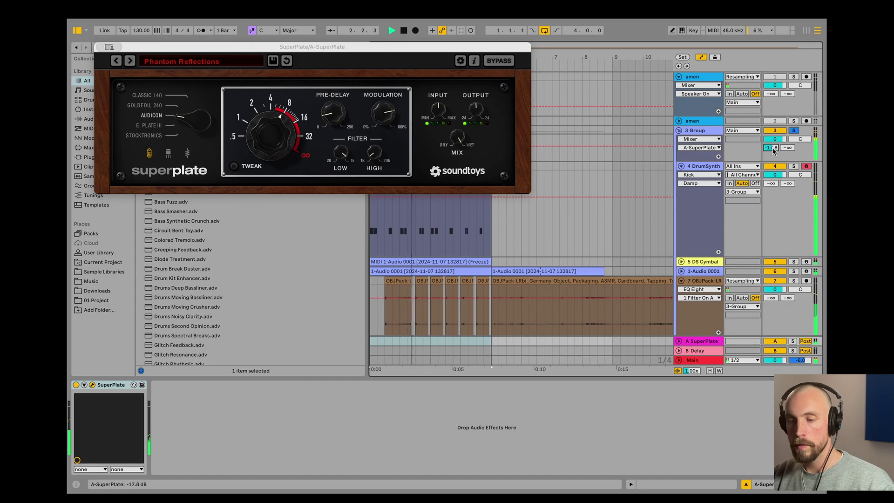
- Select the DrumSynth Reflection track, stop playback and search the library for "ld ki"
click(692, 122)
click(705, 171)
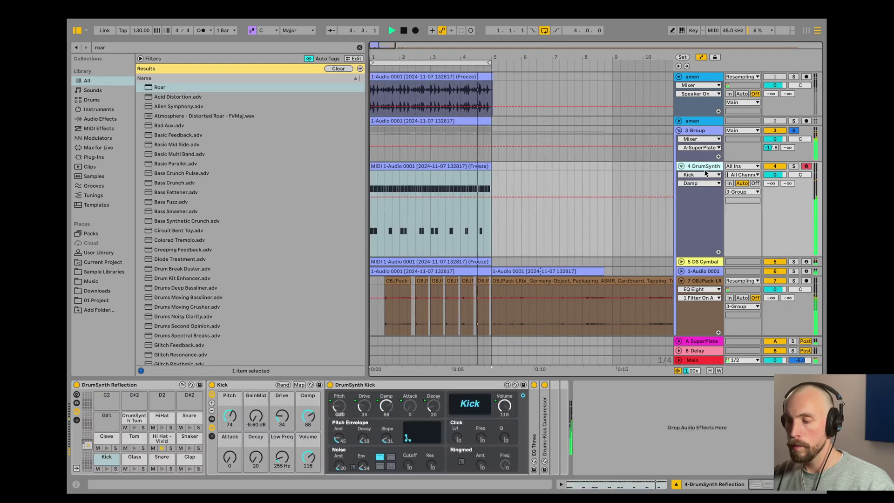
key(space)
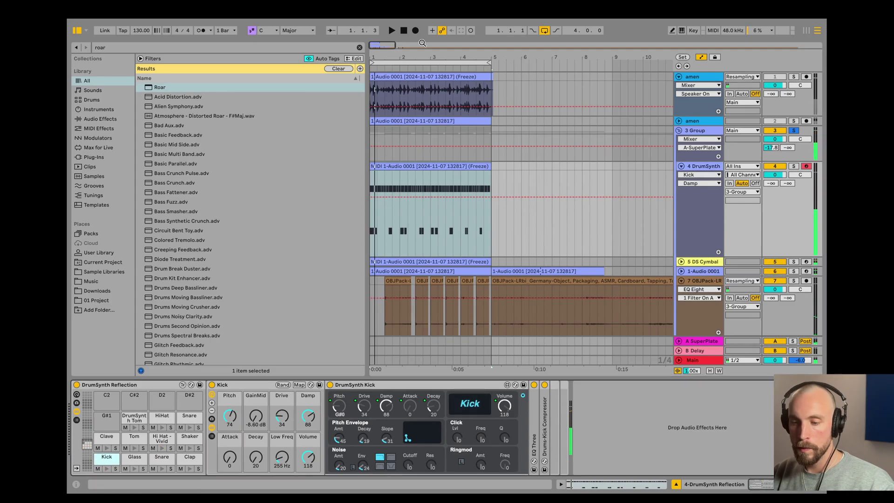
click(359, 48)
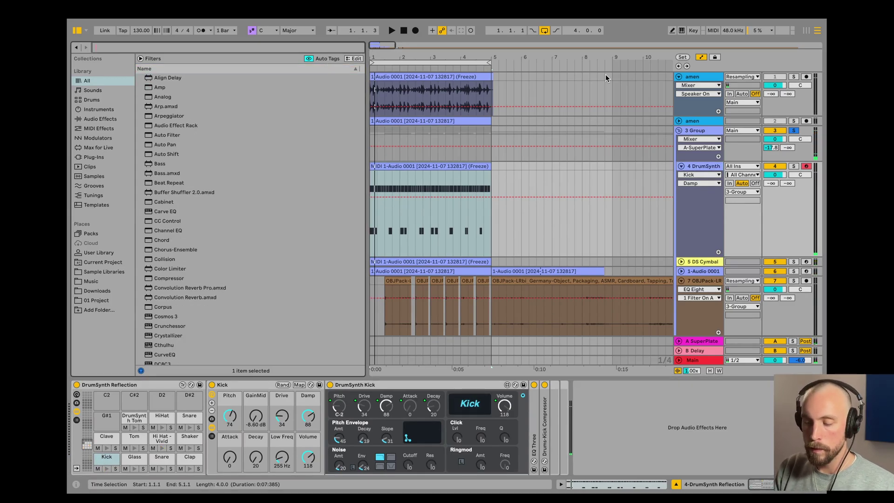
text(ld drum)
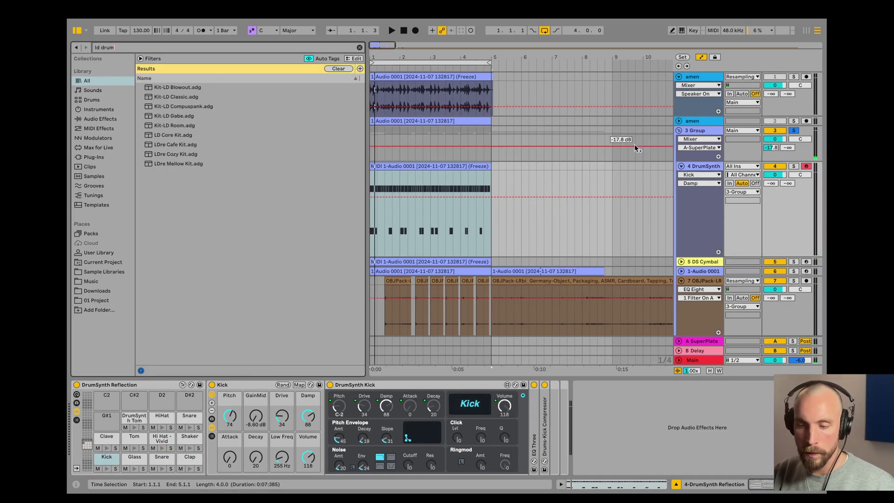
key(BackSpace)
key(BackSpace)
key(BackSpace)
key(BackSpace)
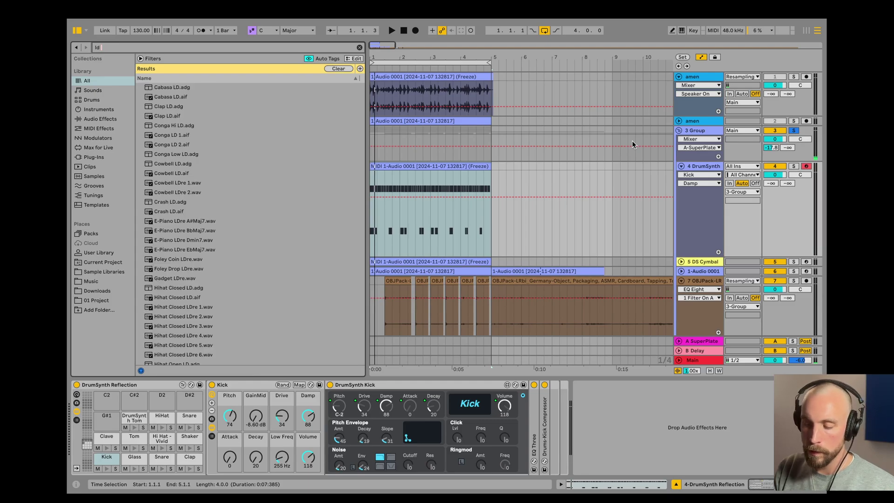
text(ki)
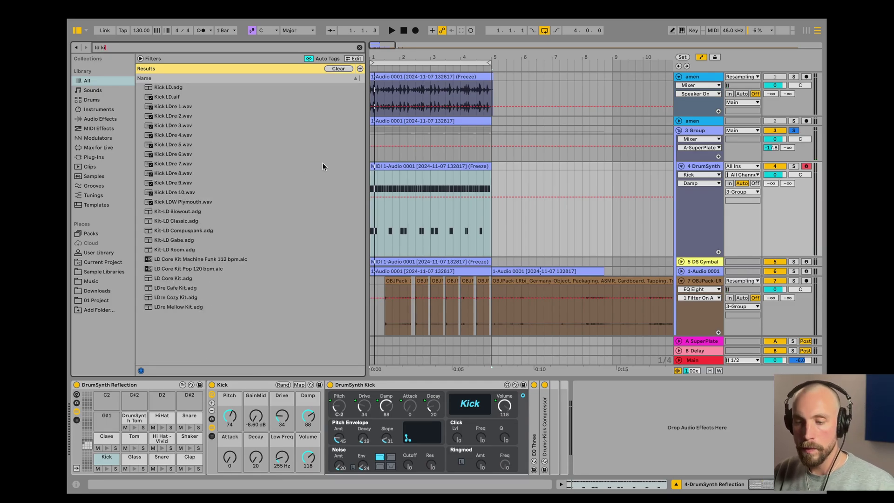
- Preview the LD kick sounds, replace the drum rack's Kick pad with Kick LD.adg and play the loop
click(162, 89)
click(161, 99)
click(162, 89)
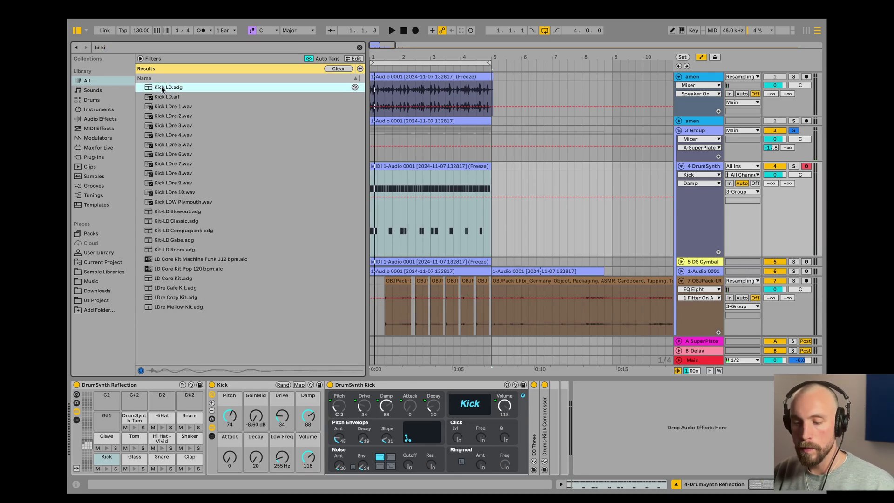
drag(124, 456, 130, 459)
key(space)
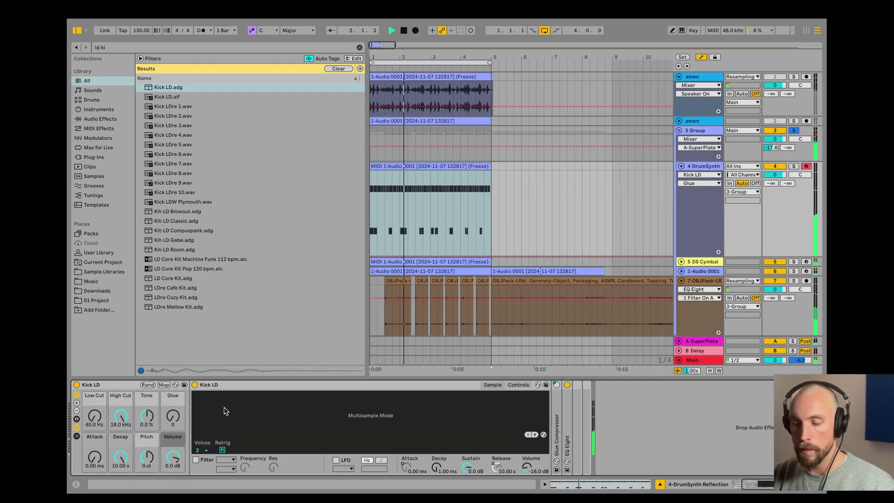
- Raise the Kick LD rack's Glue to 99 while listening, and stop playback
click(704, 167)
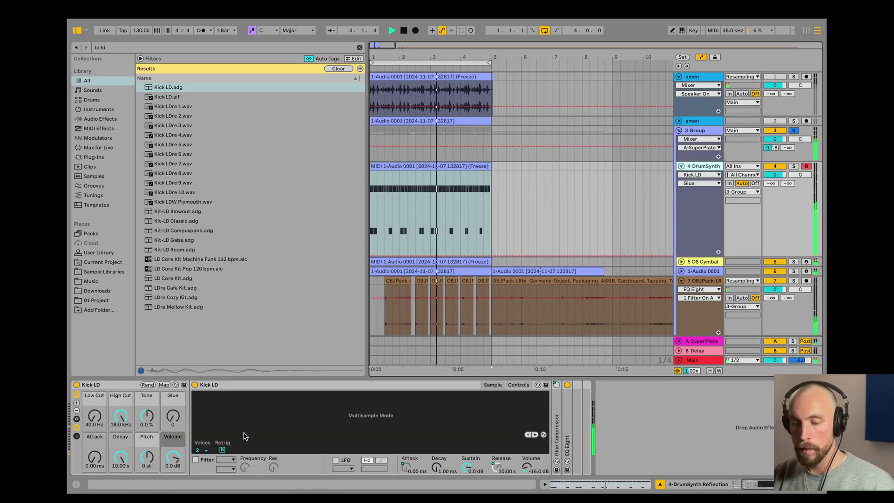
scroll(247, 436, left, 5)
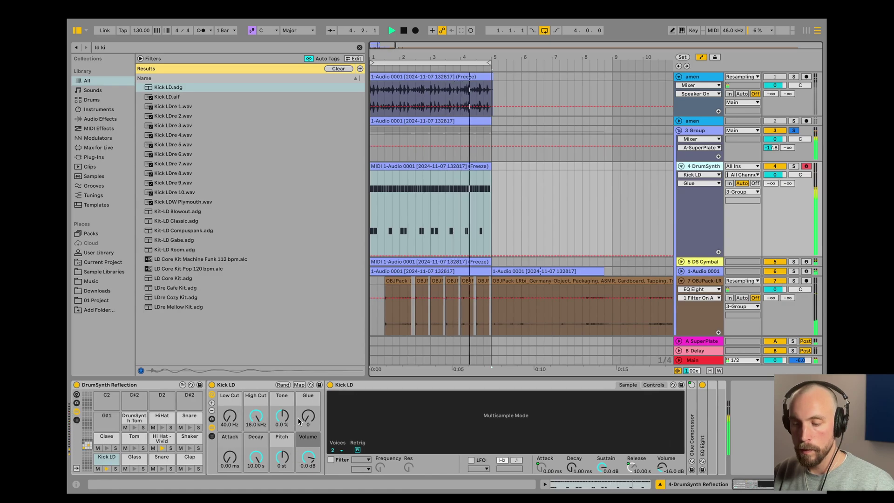
drag(308, 416, 308, 363)
key(space)
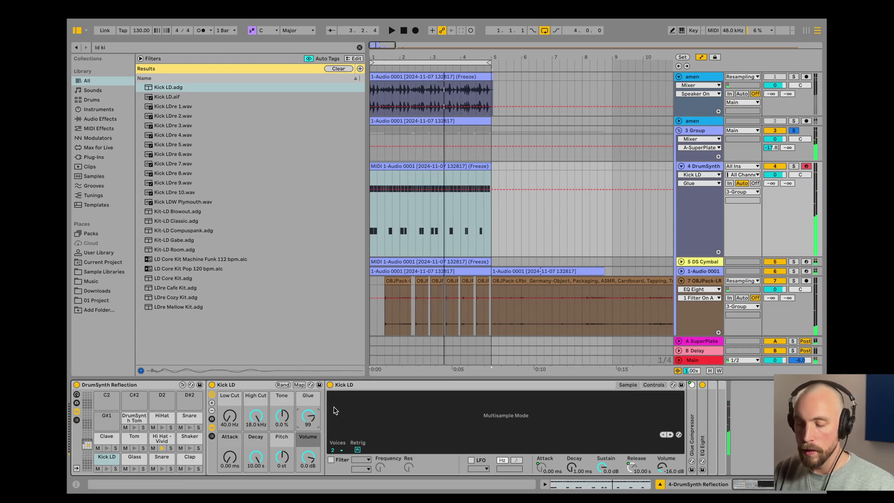
- Add Unfiltered Audio Bass Mint after the kick's EQ Eight and set strength to 36.8% and clarity to 59.5% during playback
key(ctrl+f)
text(bass mint)
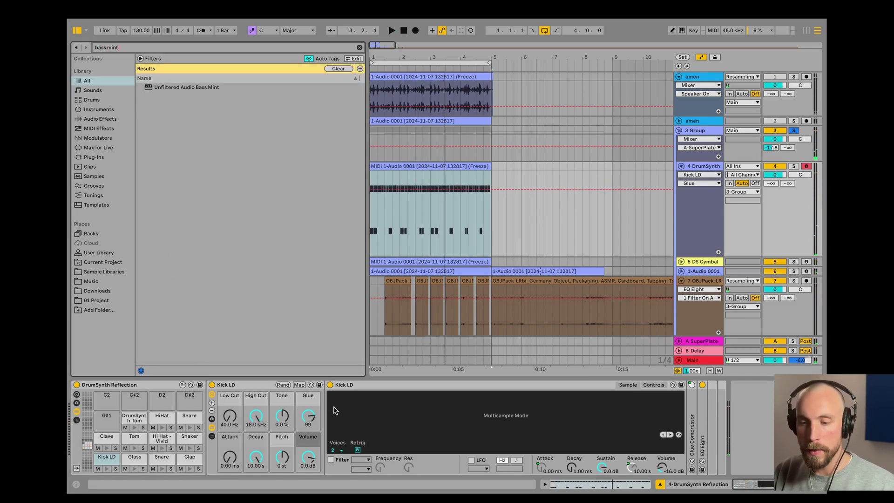
drag(195, 92, 701, 426)
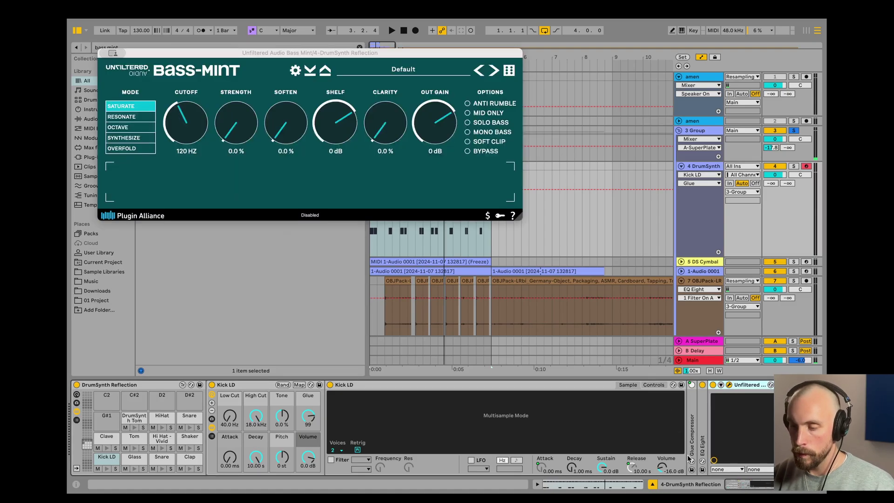
key(space)
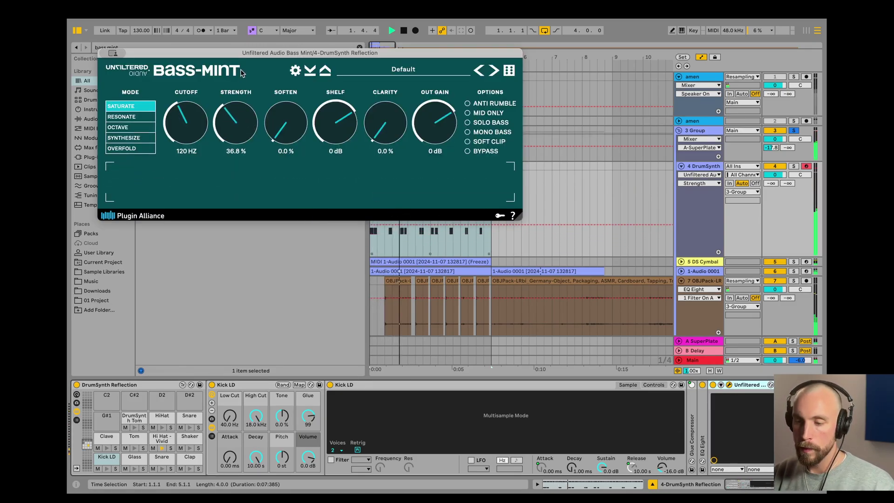
mouse_move(385, 122)
mouse_down()
mouse_move(390, 144)
mouse_move(391, 134)
mouse_up()
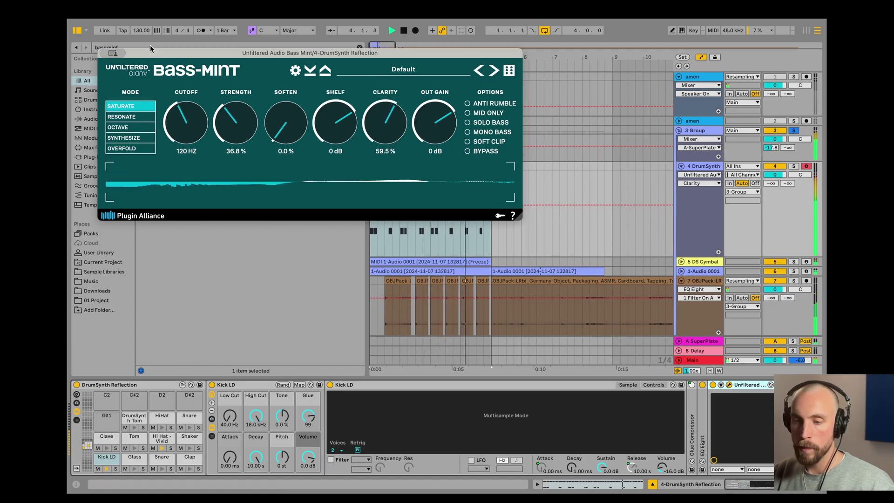
- Raise the song tempo to 150 BPM, close the Bass Mint window and select the drum group
drag(141, 31, 141, 15)
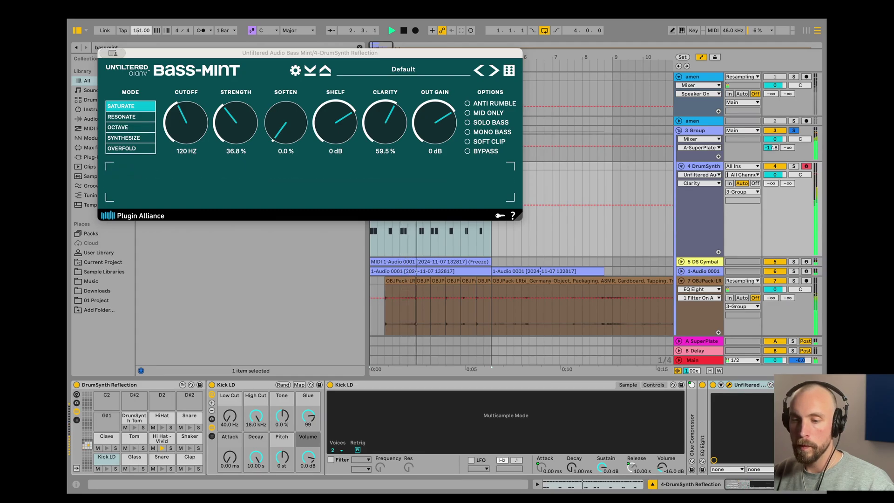
drag(141, 56, 289, 103)
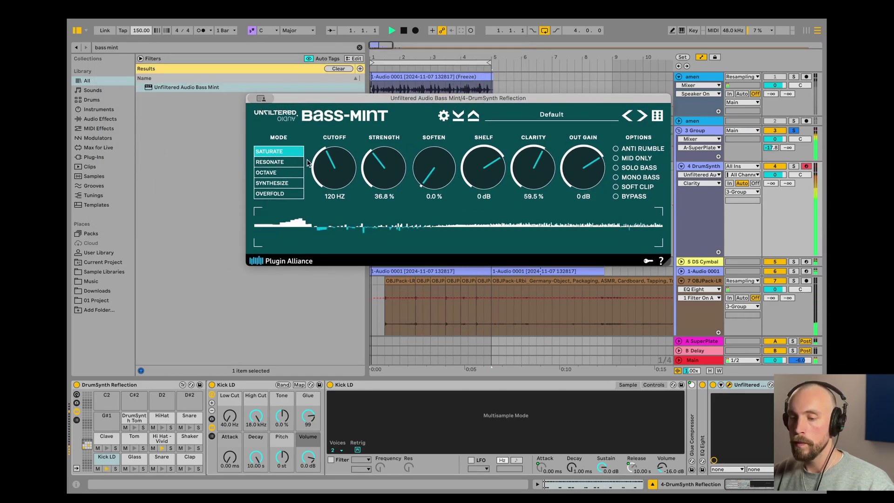
click(251, 99)
click(703, 132)
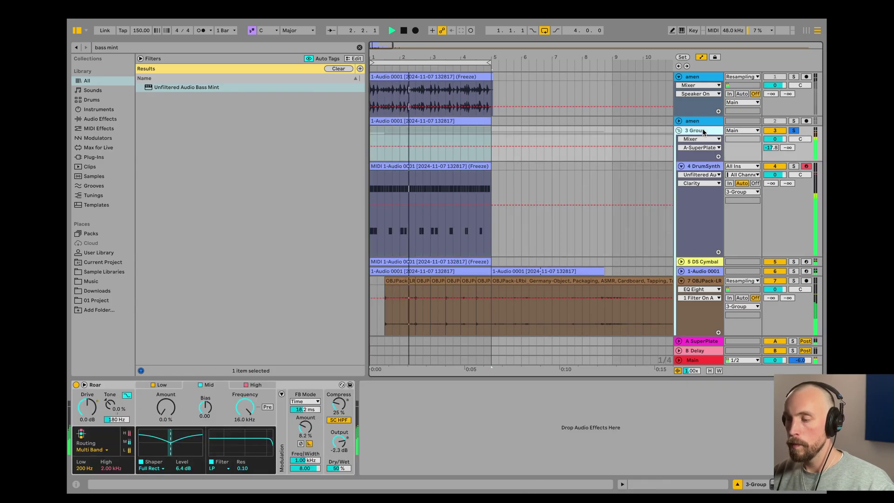
- Set the Kick LD rack's decay to 276 ms, high cut to 1.99 kHz, tone to -26% and glue to 109 during playback
click(679, 131)
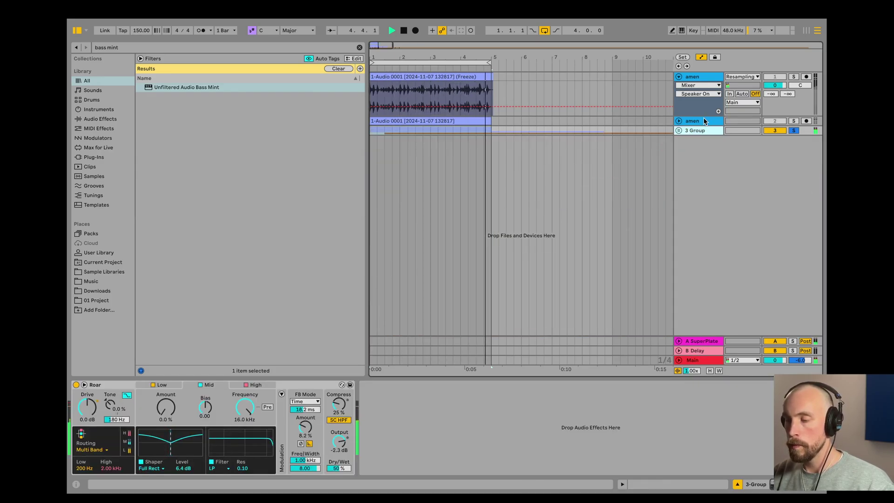
click(679, 131)
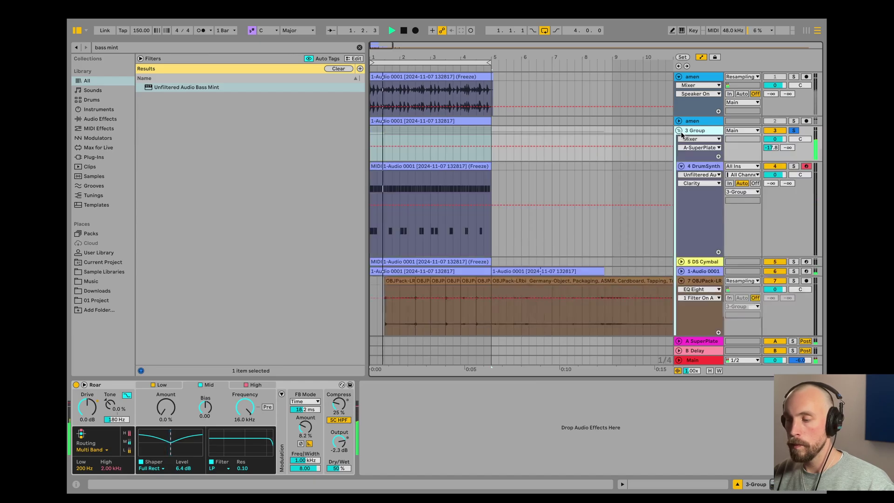
click(704, 166)
drag(255, 426, 256, 478)
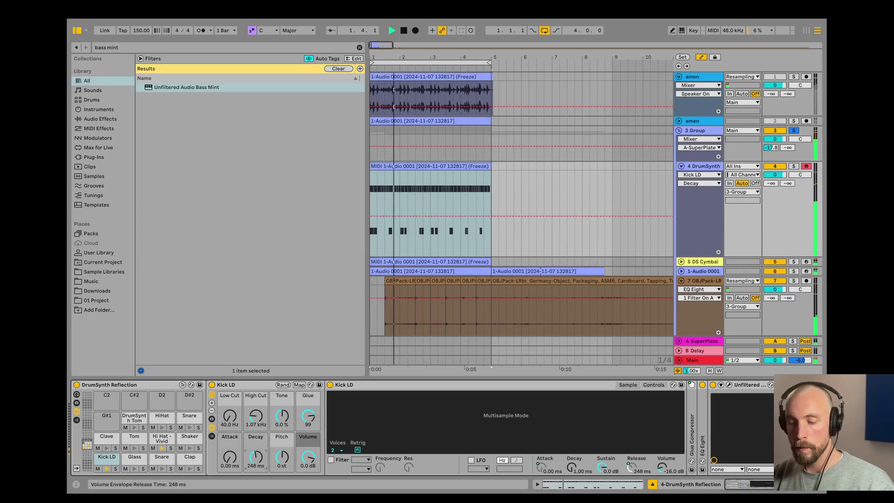
mouse_move(308, 415)
mouse_down()
mouse_move(308, 401)
mouse_move(282, 428)
mouse_move(255, 408)
mouse_move(308, 417)
mouse_up()
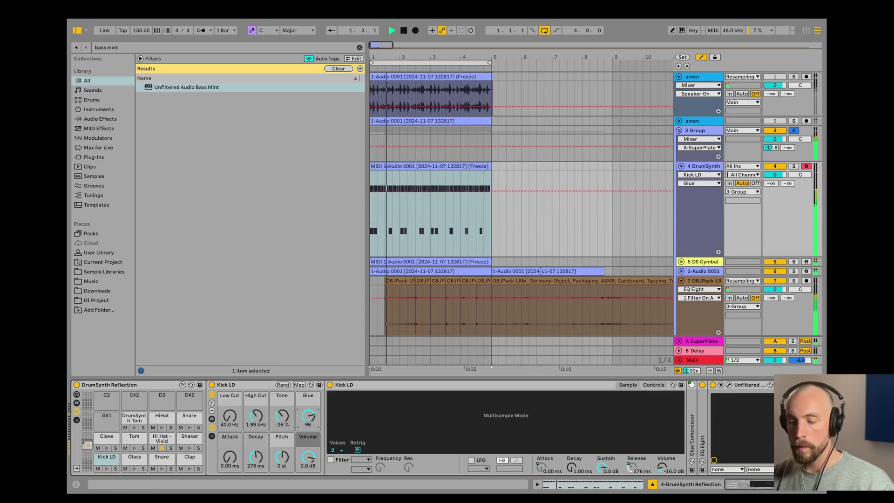
double_click(395, 386)
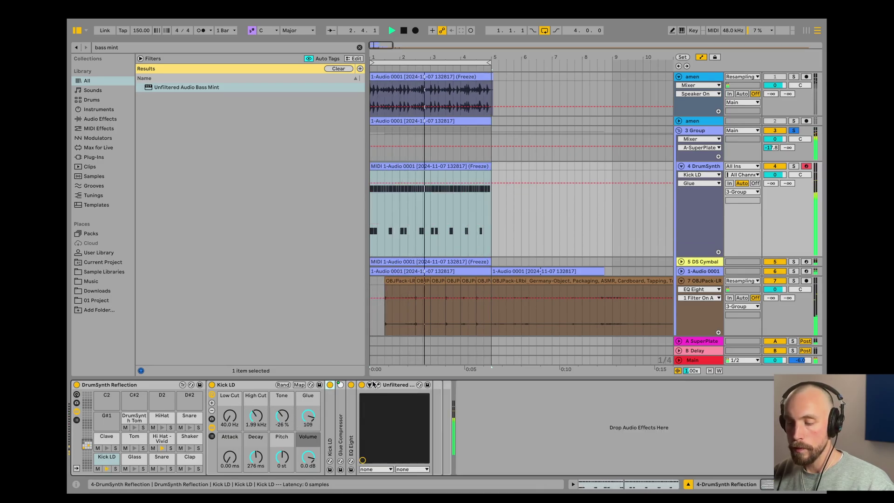
double_click(398, 385)
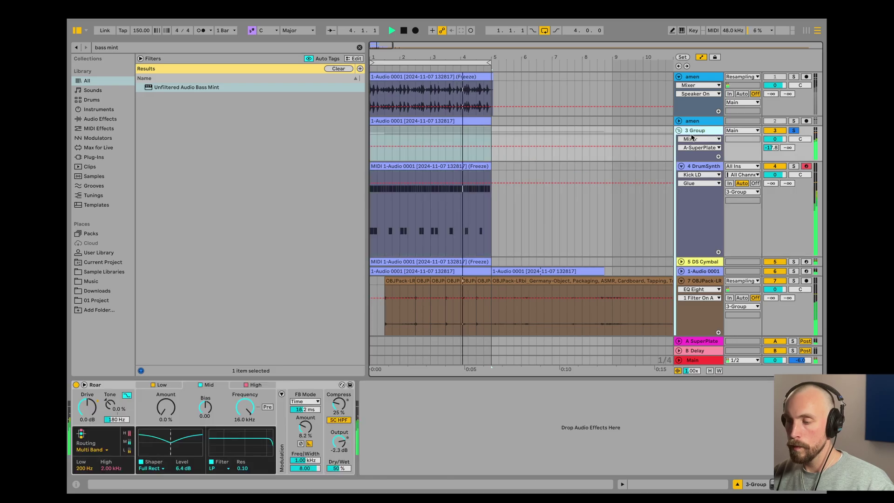
- Fold the drum group and stop playback
click(694, 130)
click(679, 131)
key(space)
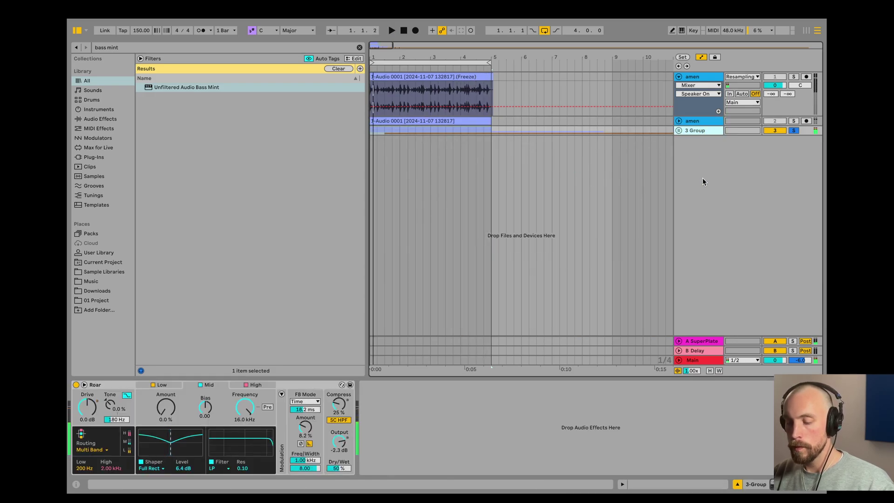
- Search the browser for Serum and load the instrument on a new MIDI track below the drum group
key(ctrl+f)
text(se)
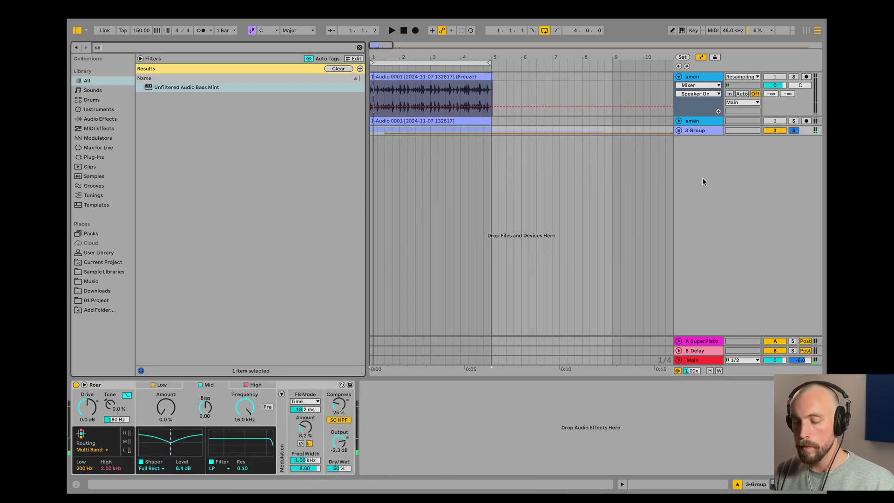
text(rum)
key(Down)
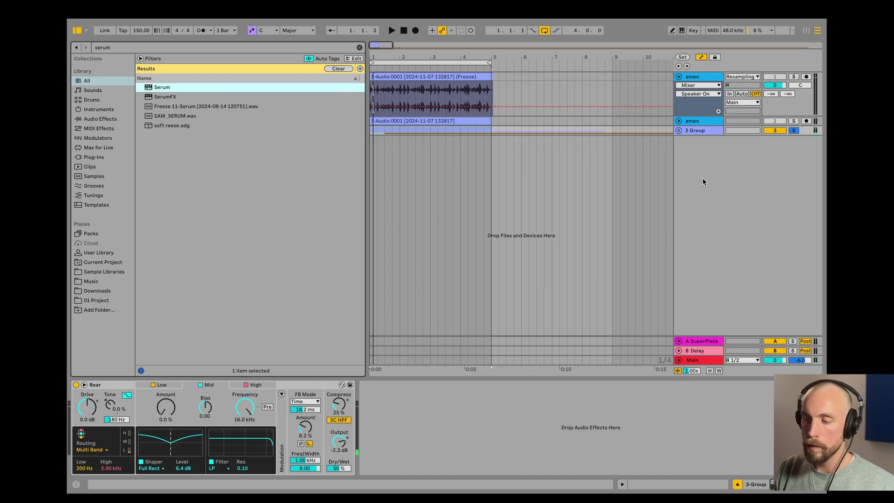
key(Return)
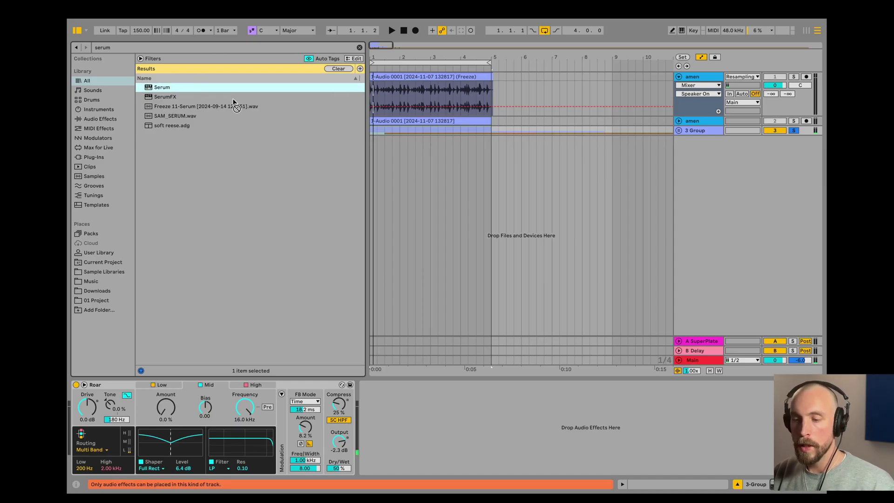
drag(472, 151, 472, 151)
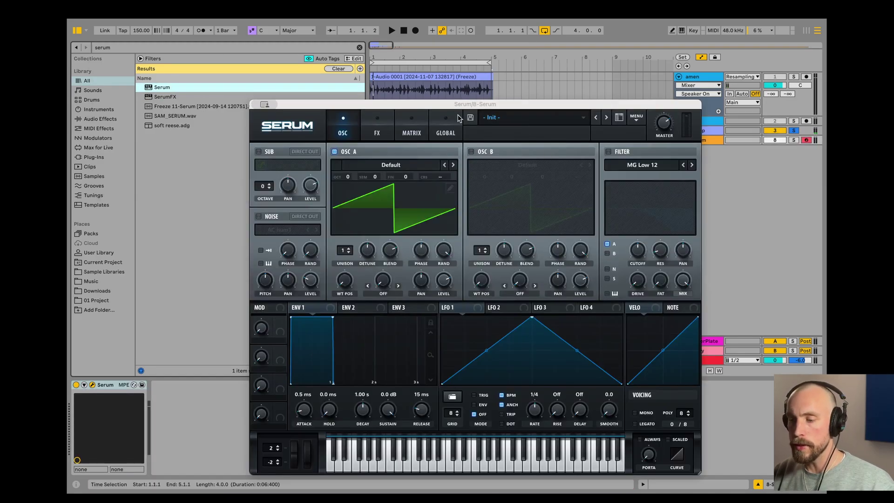
- Fill oscillator A's wavetable with the Phat Sub single formula in Serum's table editor and close the editor
click(528, 124)
click(399, 175)
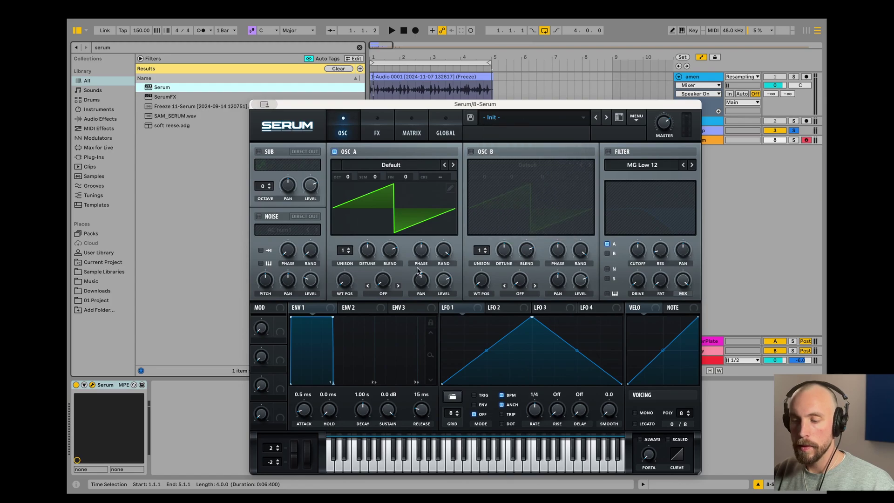
click(450, 188)
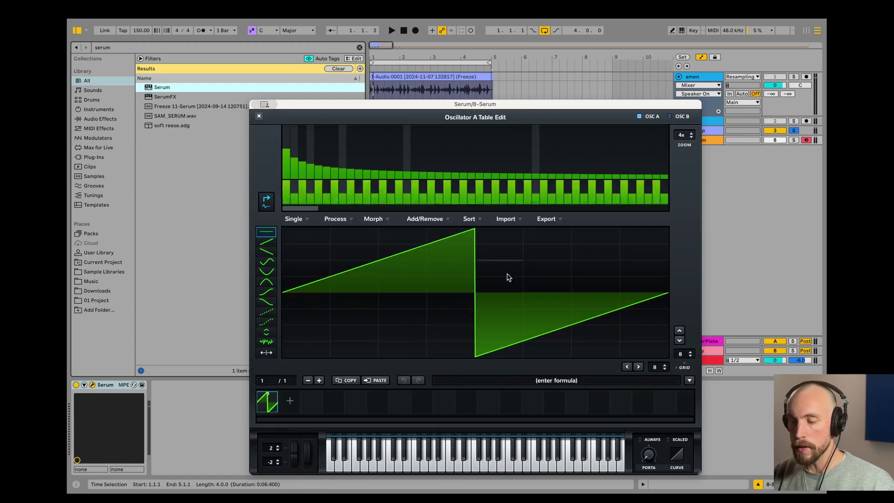
click(689, 380)
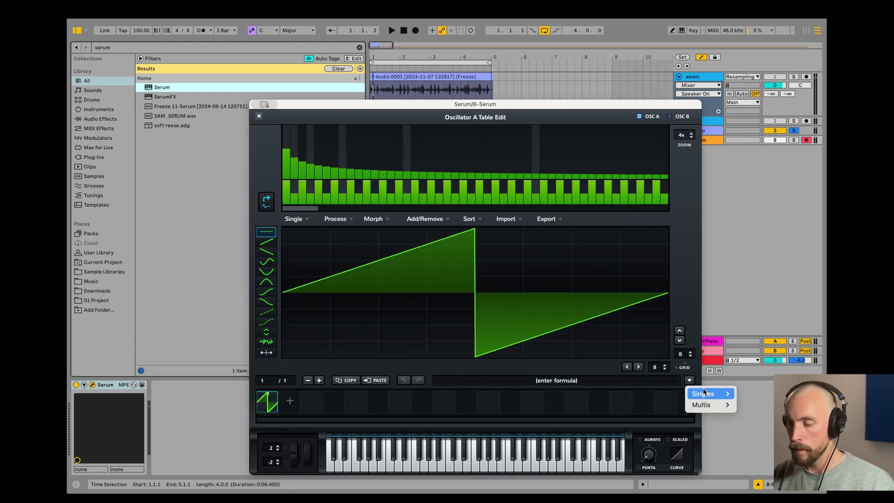
mouse_move(707, 394)
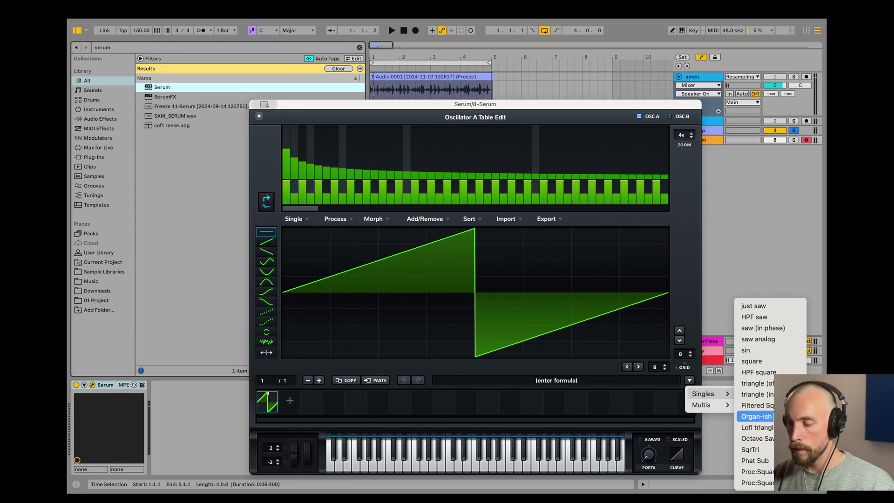
click(765, 461)
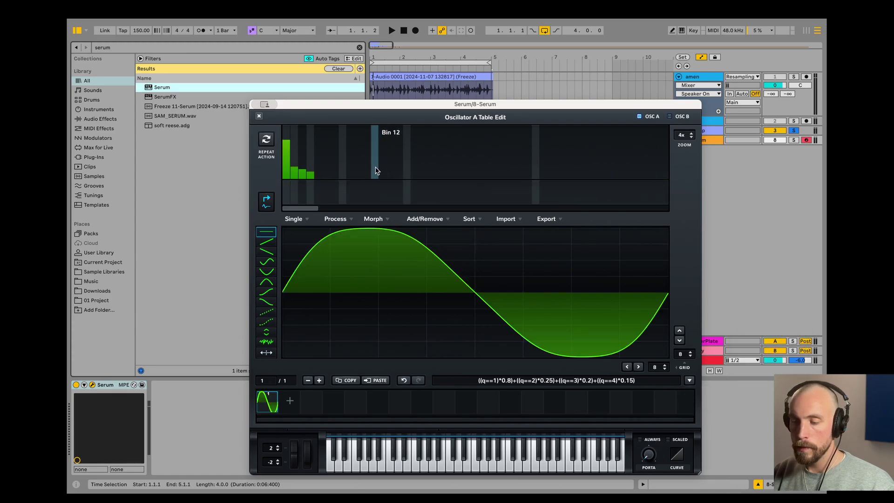
click(259, 116)
- Enable oscillator B with the Analog_BD_Sin wavetable and apply a small amount of FM (From B) warp to oscillator A
drag(332, 104, 310, 51)
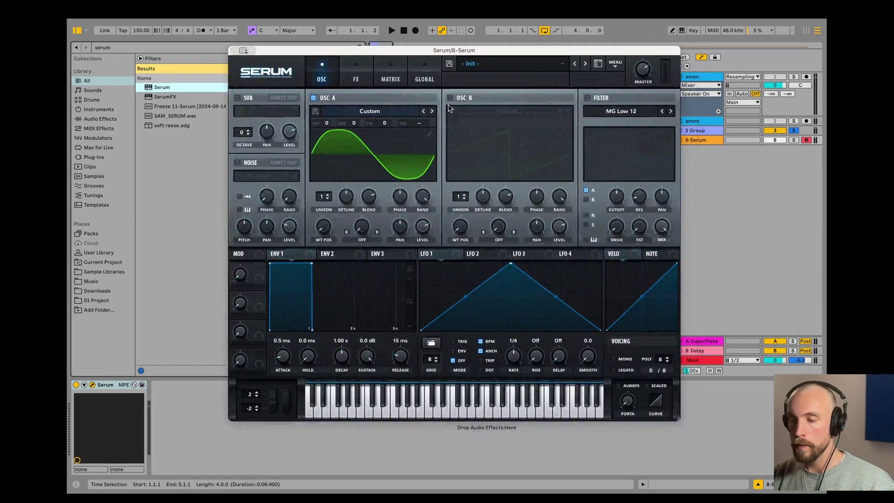
click(450, 98)
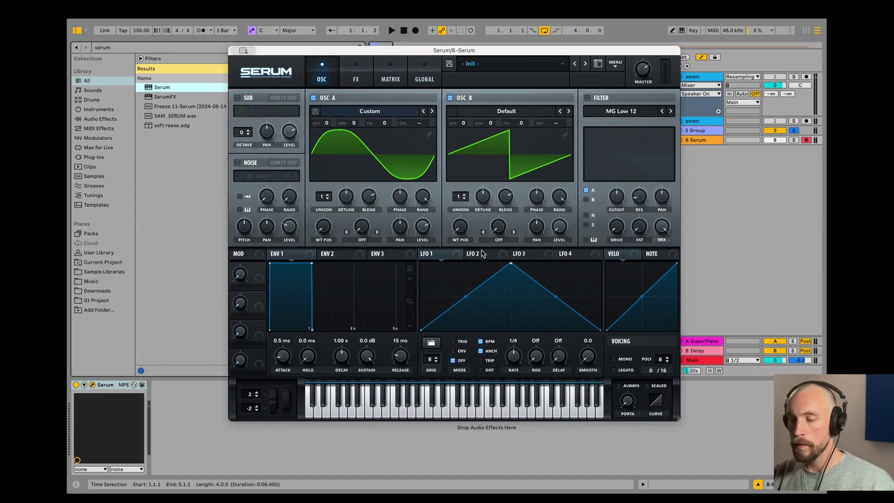
click(499, 239)
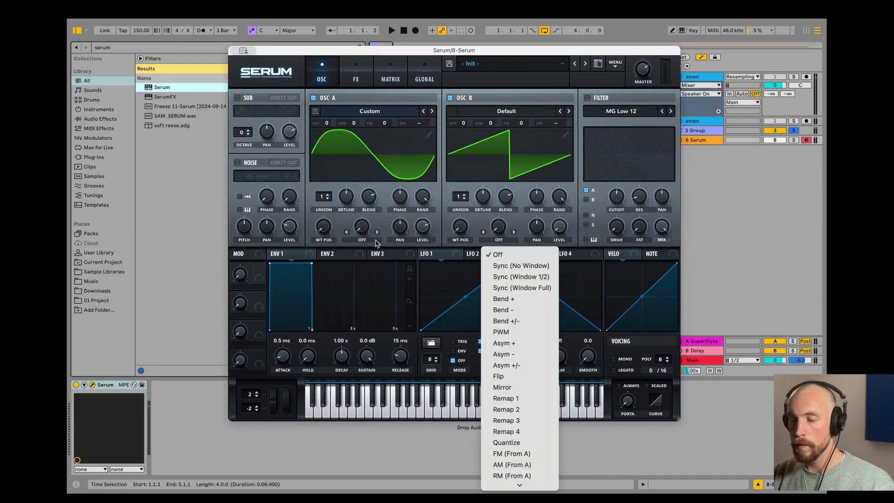
click(376, 241)
click(510, 237)
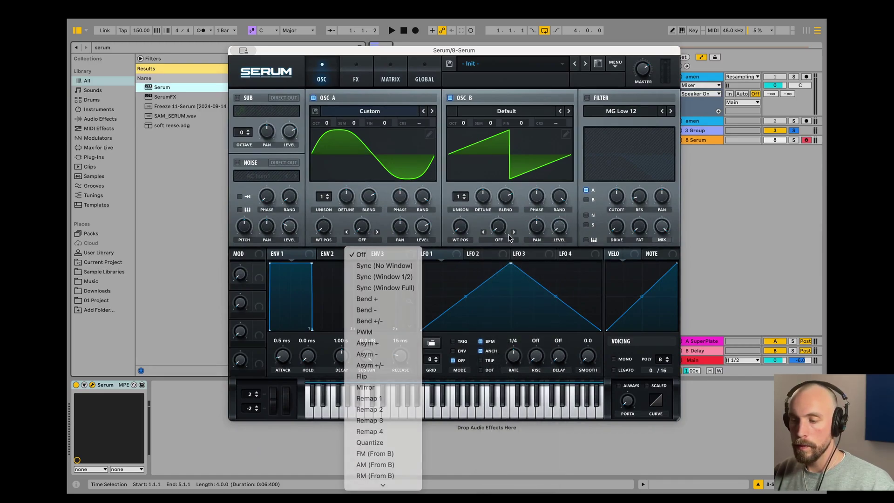
click(516, 120)
mouse_move(518, 136)
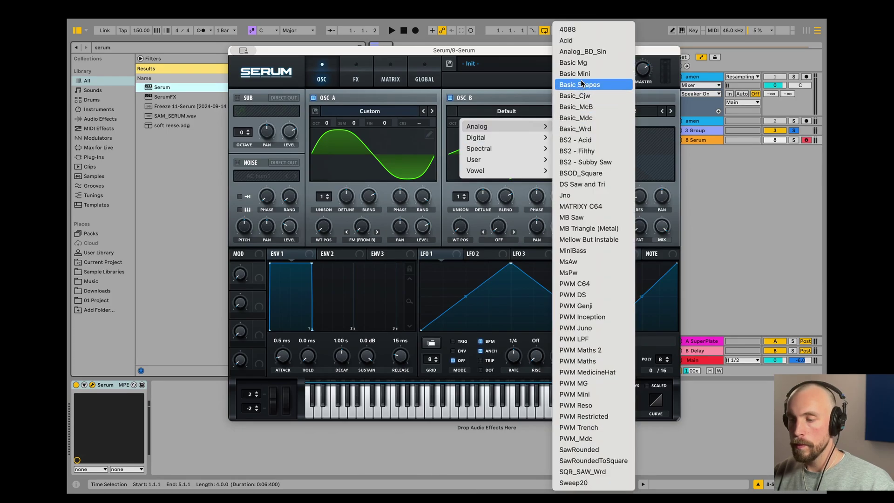
click(581, 51)
drag(358, 218, 358, 208)
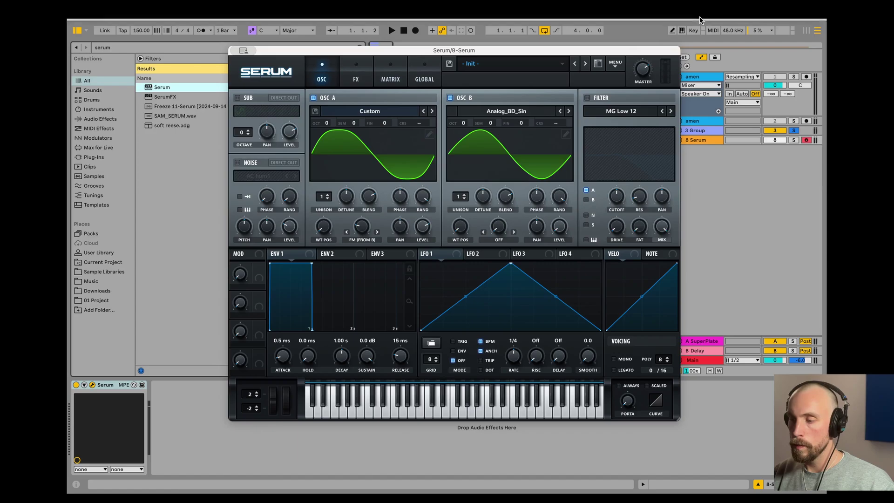
- Enable the computer MIDI keyboard, solo the Serum track and adjust oscillator A's FM amount while playing low notes over the loop
click(681, 31)
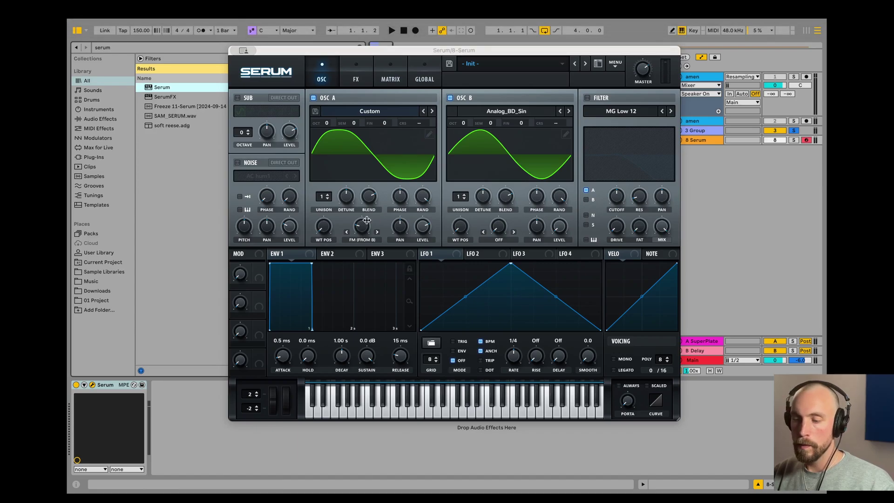
click(794, 139)
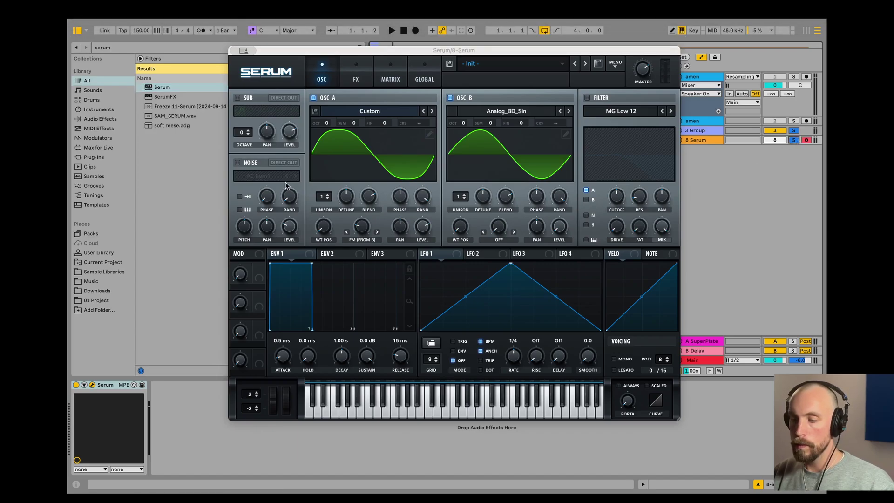
click(359, 227)
key(a)
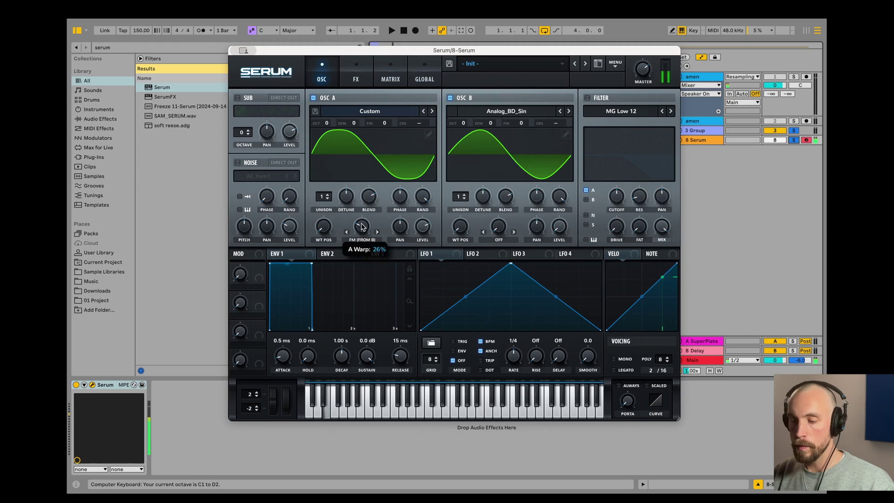
drag(359, 228, 360, 225)
key(space)
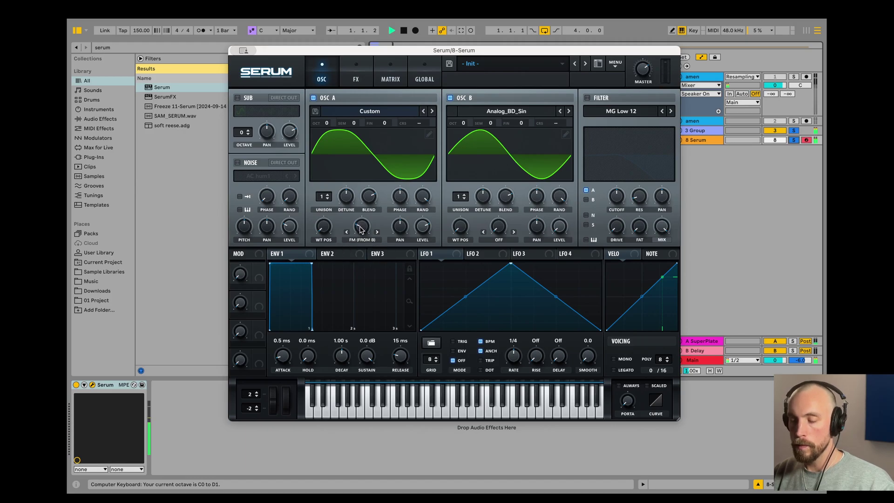
mouse_move(363, 228)
mouse_down()
mouse_move(363, 219)
mouse_move(352, 224)
mouse_move(358, 232)
mouse_up()
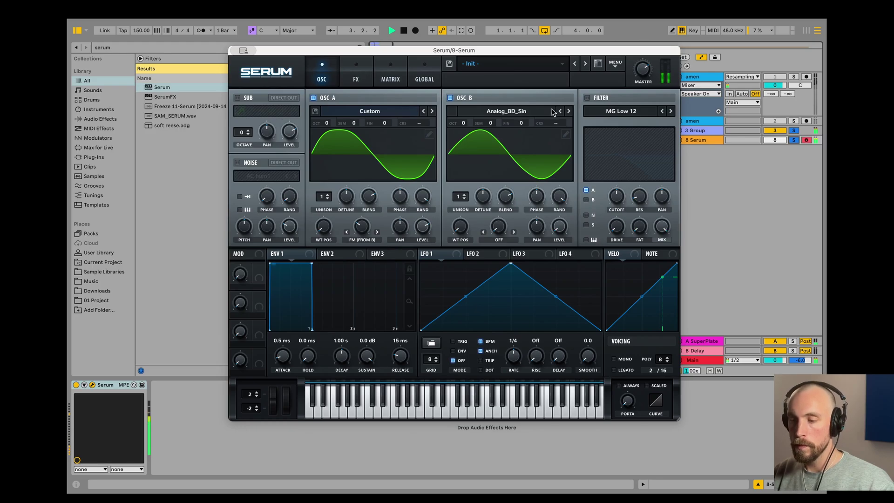
- Close the Serum window and record a four-bar bass line of E0 and F0 notes on the expanded Serum track
drag(239, 50, 312, 113)
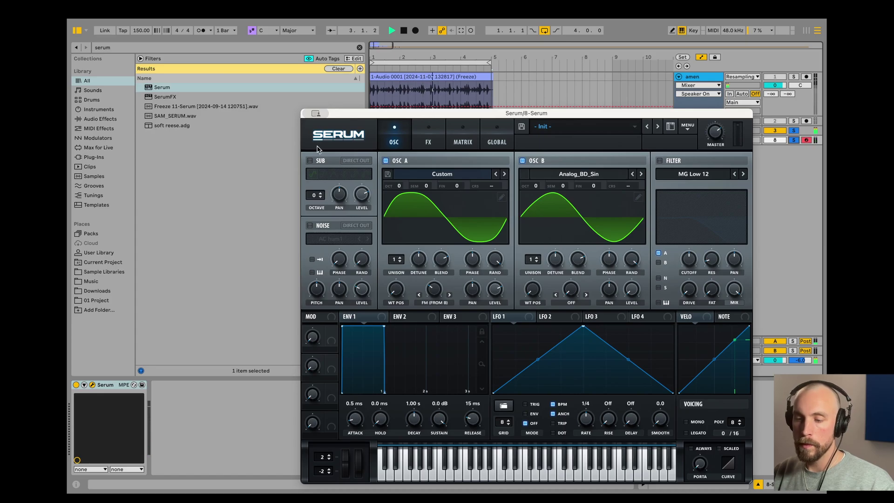
key(super+w)
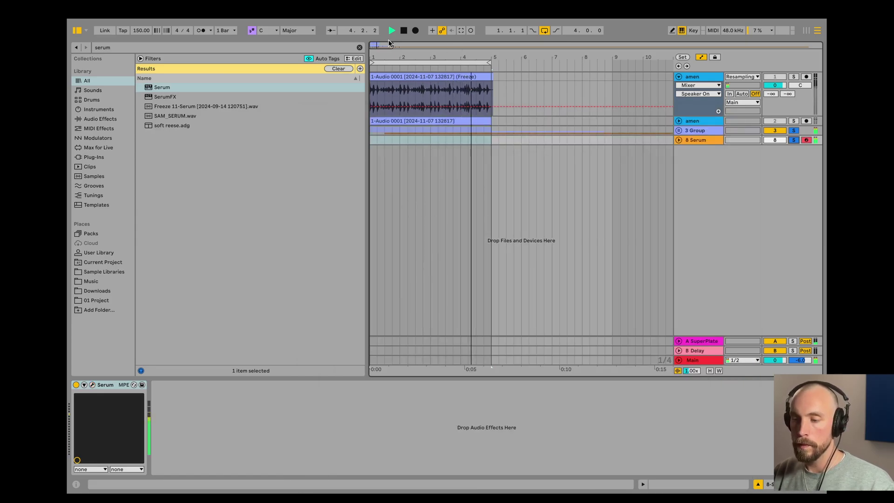
click(416, 30)
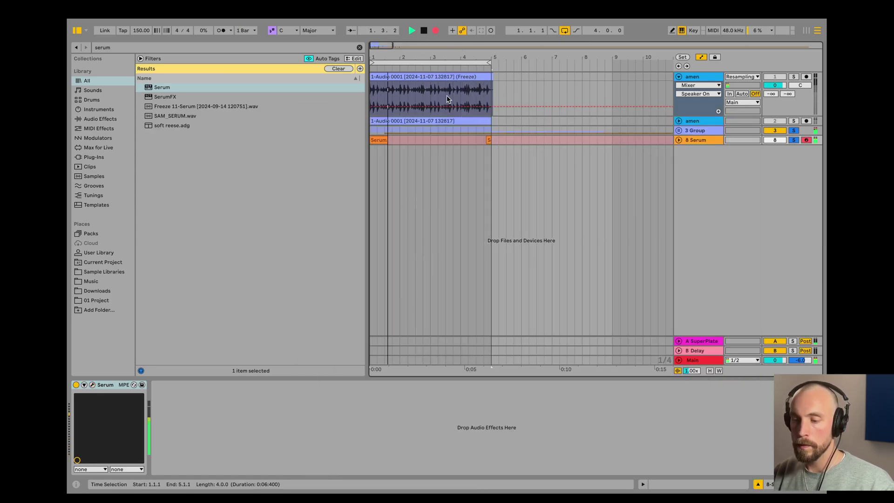
click(693, 139)
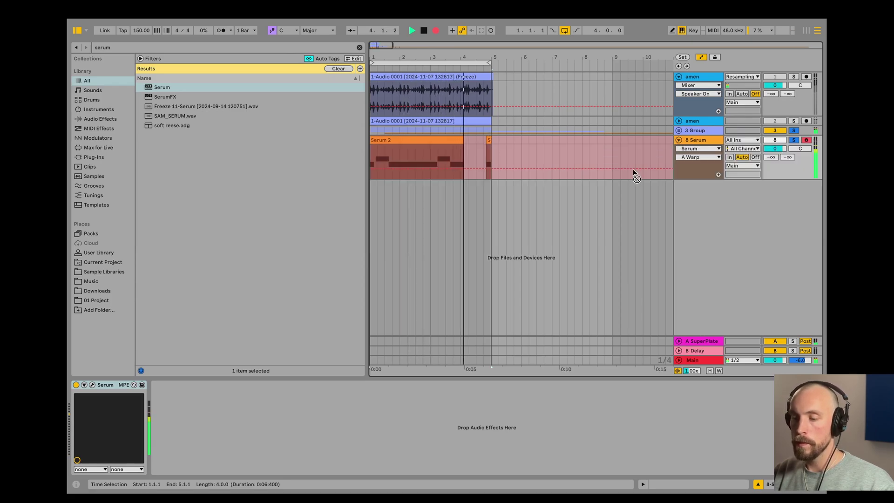
key(space)
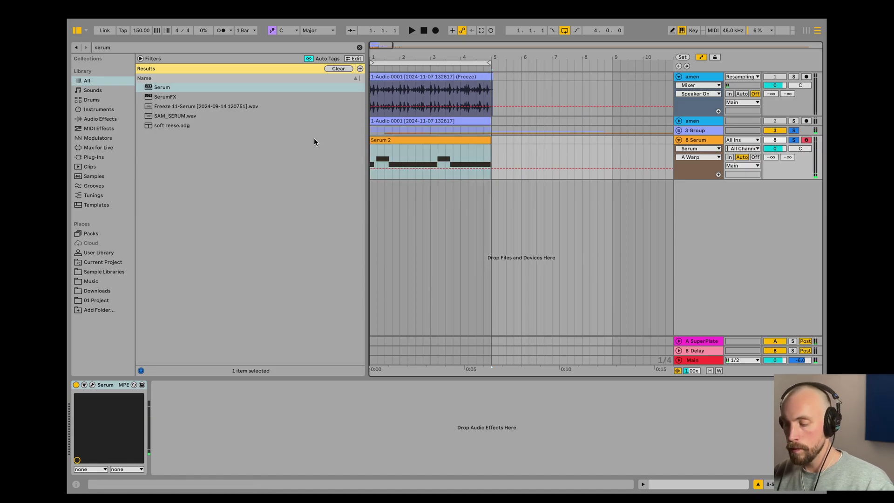
- Delete the bass clip's opening E0, shift the F0 notes to the starts of bars 1 and 3, and pull the long E0 notes in behind them
double_click(439, 140)
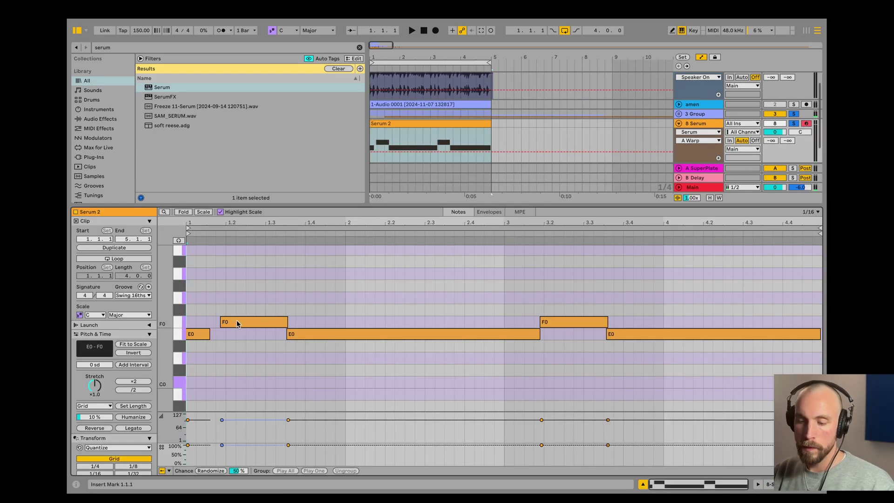
drag(236, 321, 201, 325)
double_click(200, 333)
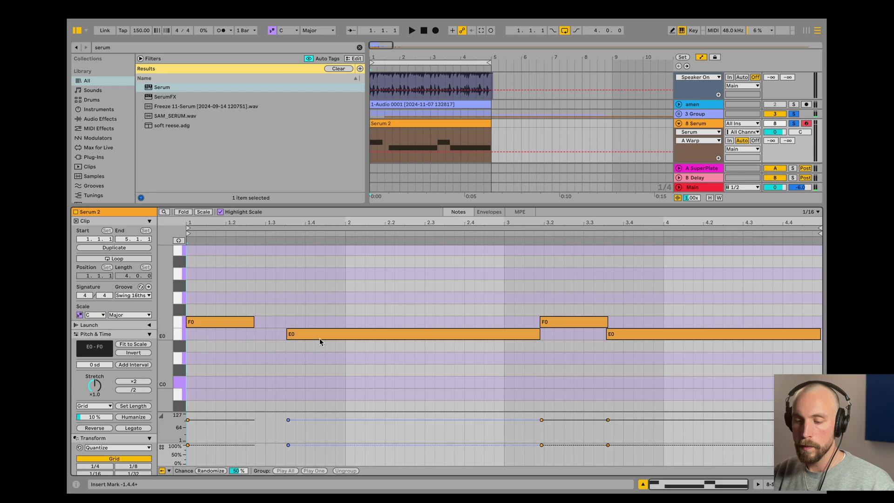
drag(319, 342, 285, 344)
drag(566, 322, 529, 333)
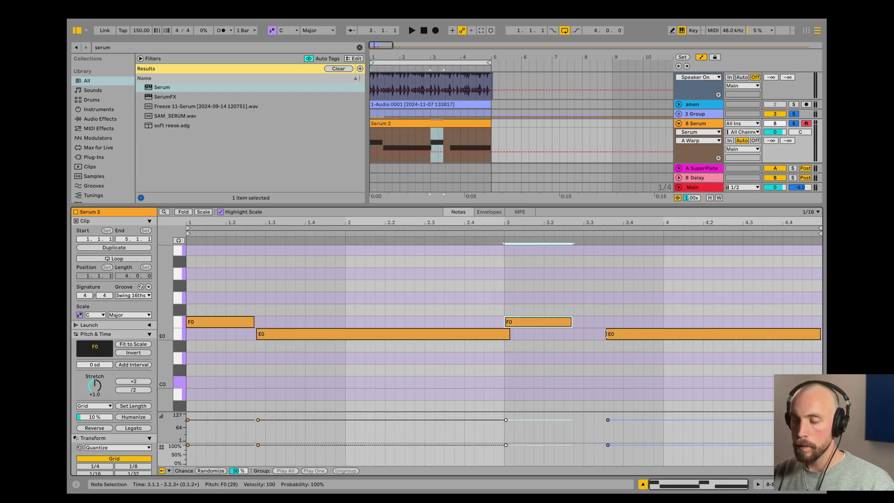
drag(605, 334, 564, 334)
key(space)
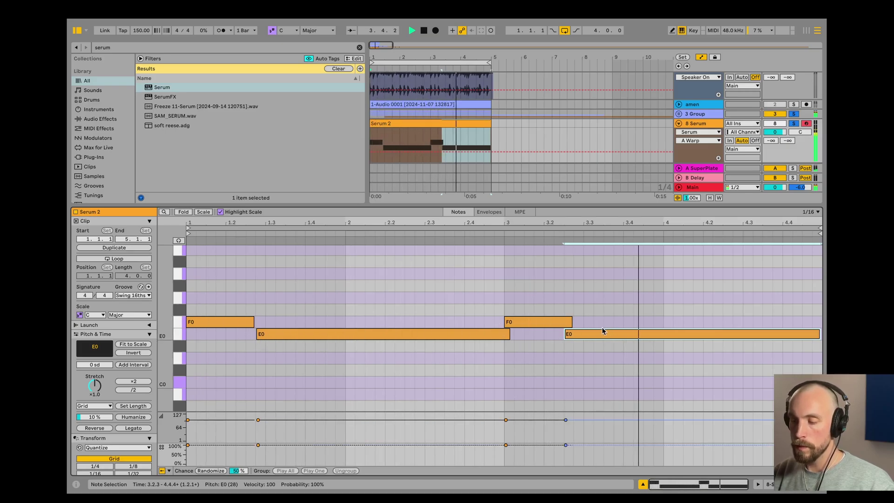
- Reopen the Serum window and enable mono voicing with portamento set to Always
click(634, 484)
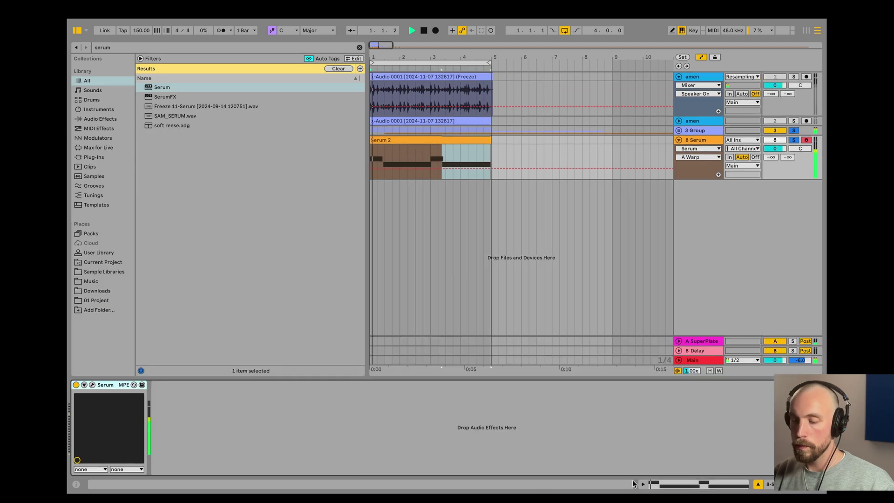
click(92, 385)
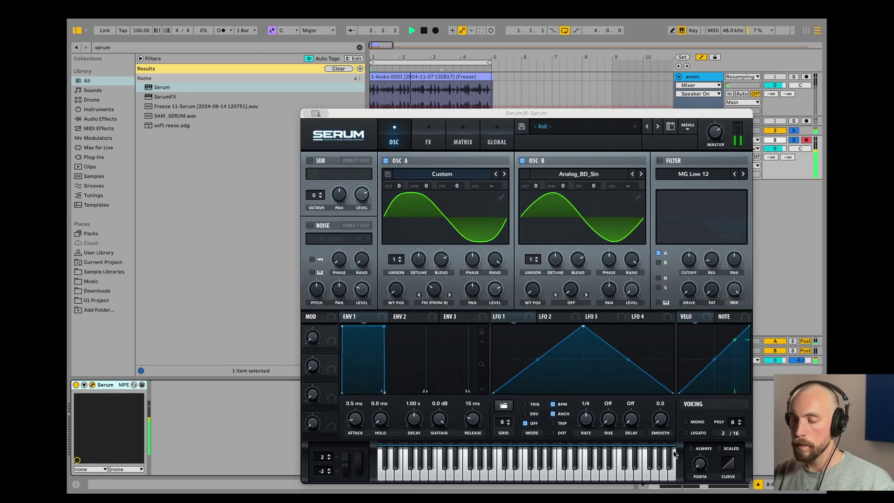
click(685, 422)
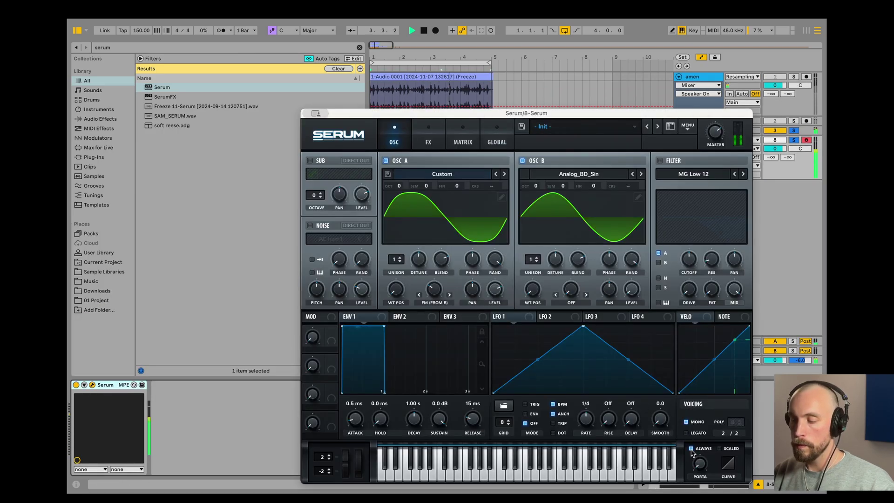
mouse_move(702, 455)
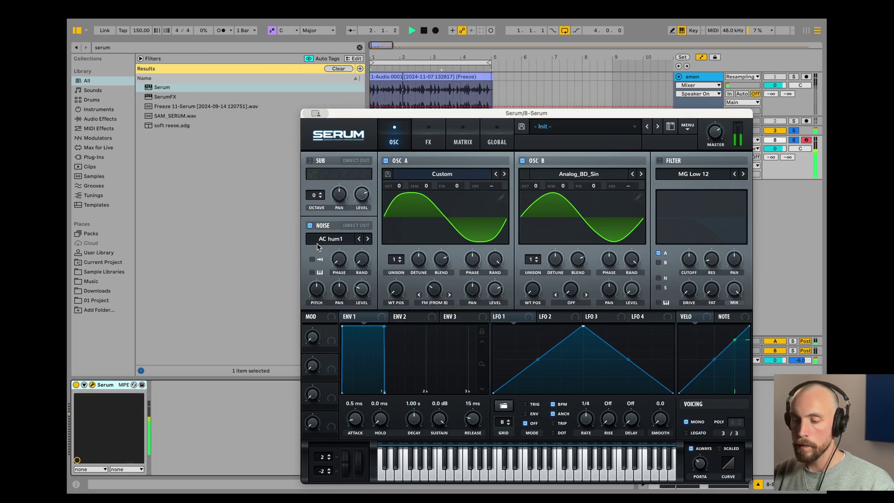
- Load the analog ARP white sample into Serum's noise oscillator and adjust the noise level
click(345, 242)
mouse_move(353, 255)
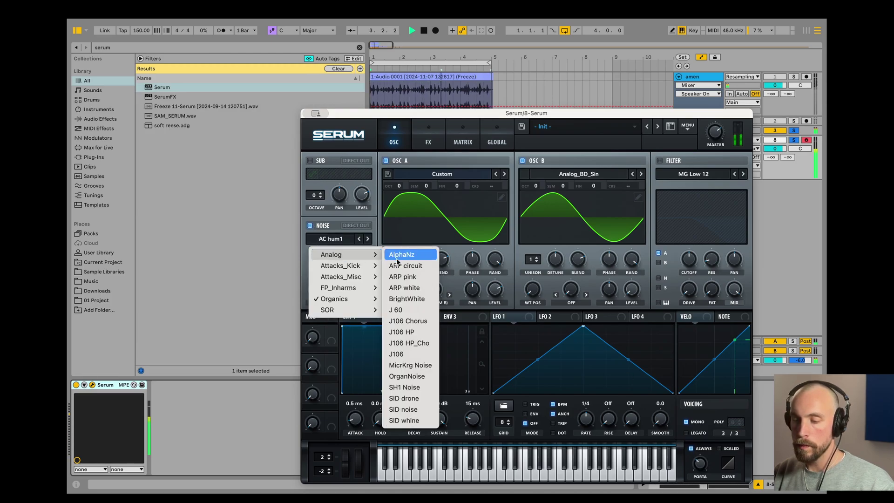
click(403, 288)
mouse_move(364, 291)
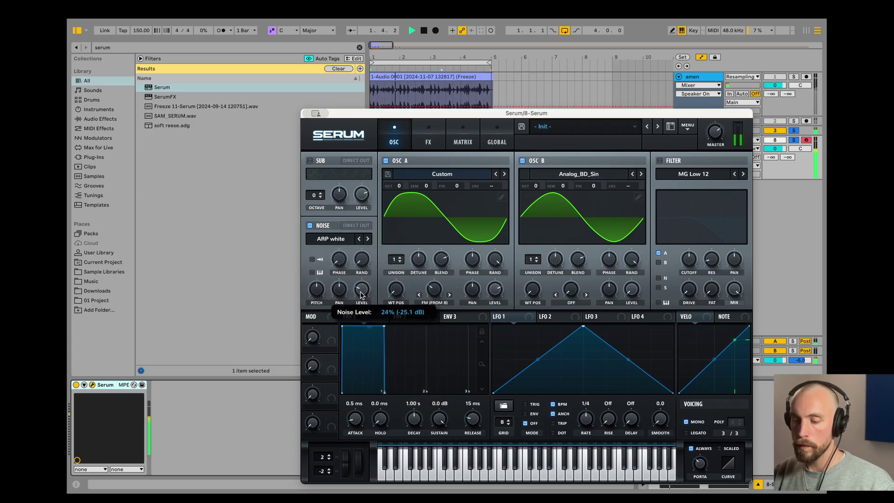
scroll(360, 294, down, 3)
- Enable Serum's distortion effect, switch its type to Asym and audition high drive amounts over the loop
click(418, 146)
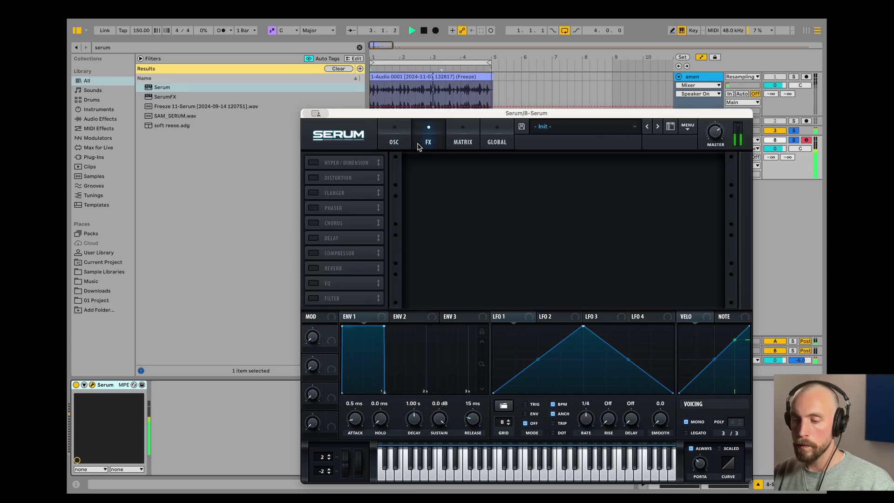
click(313, 178)
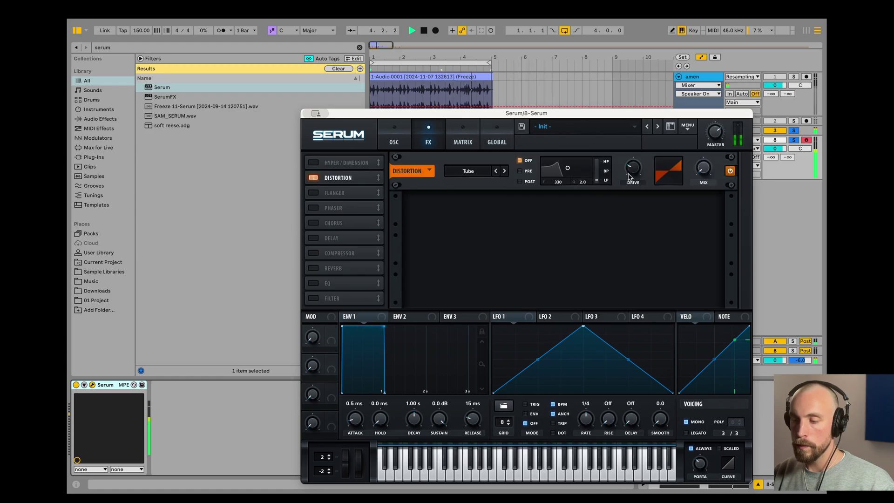
drag(628, 176, 633, 163)
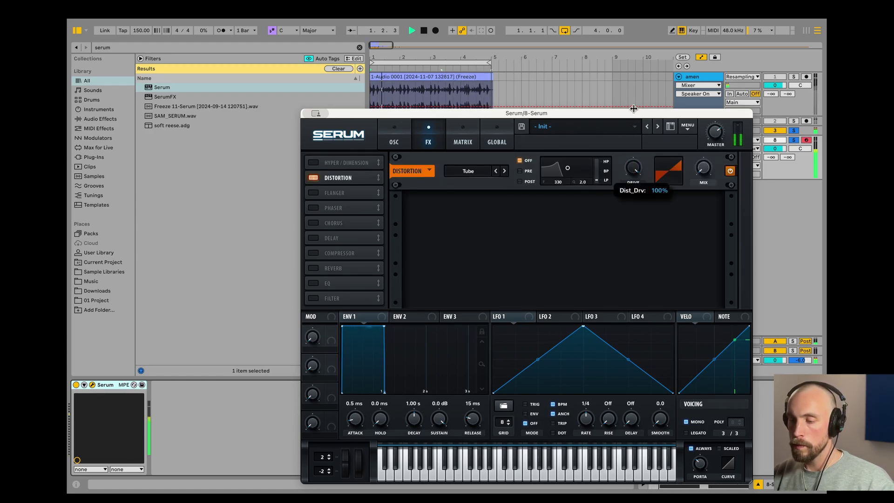
click(464, 172)
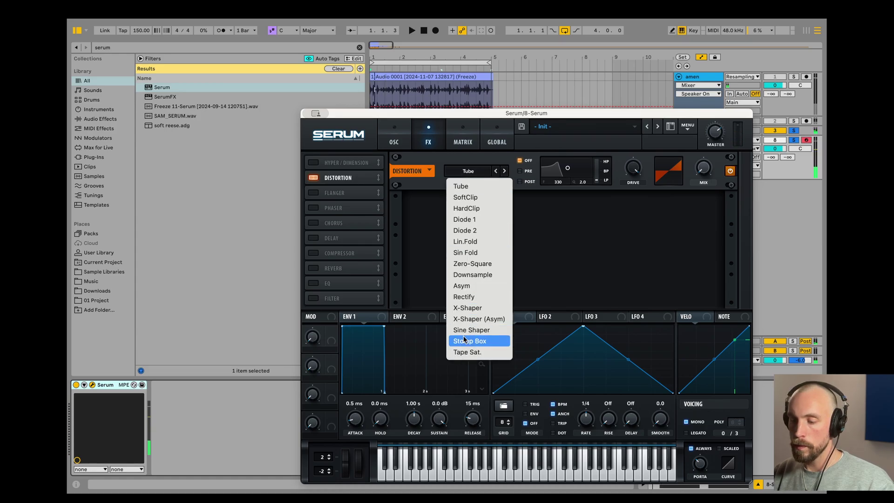
click(463, 286)
key(space)
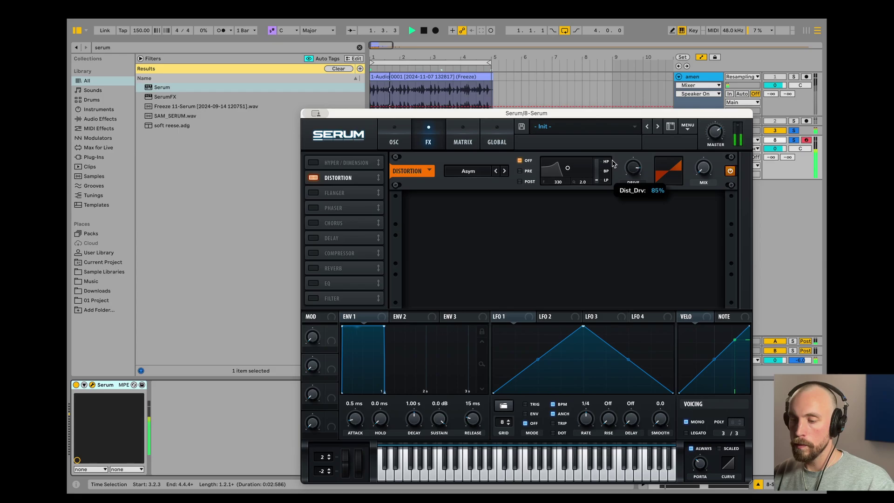
- Reposition the Serum window, rebalance the Asym distortion's drive and mix by ear, and hide the window
drag(507, 114, 548, 75)
click(437, 95)
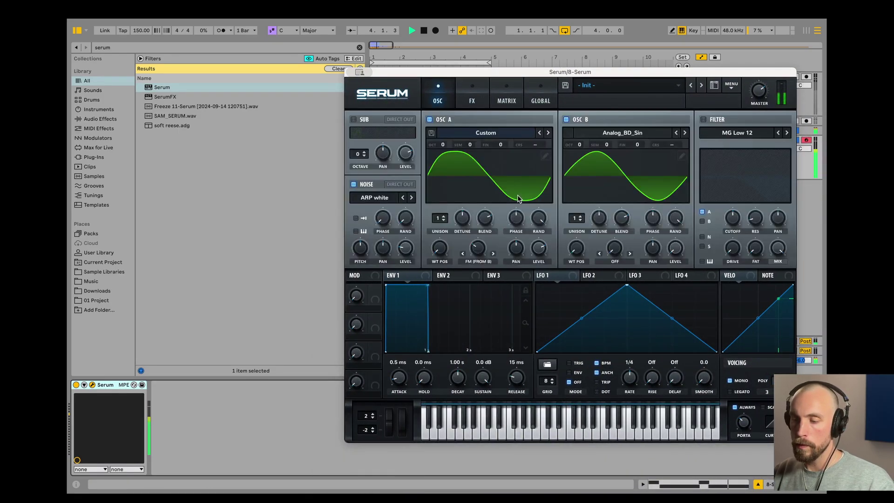
click(473, 96)
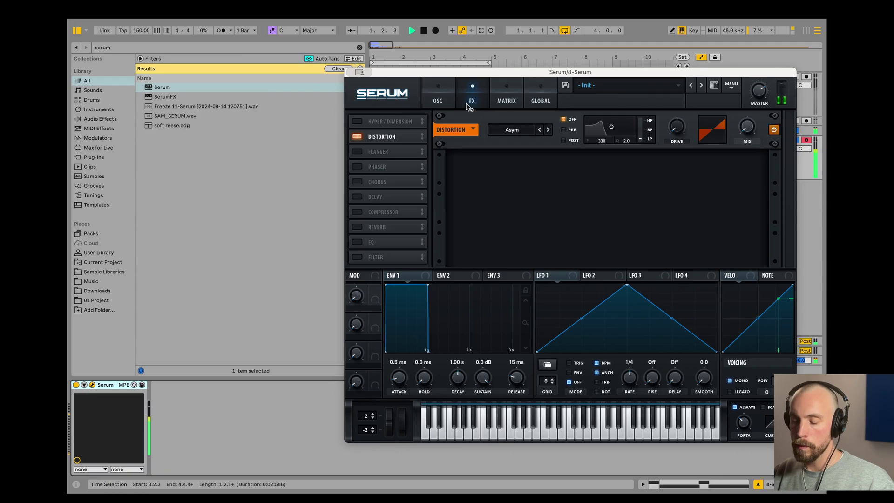
mouse_move(743, 129)
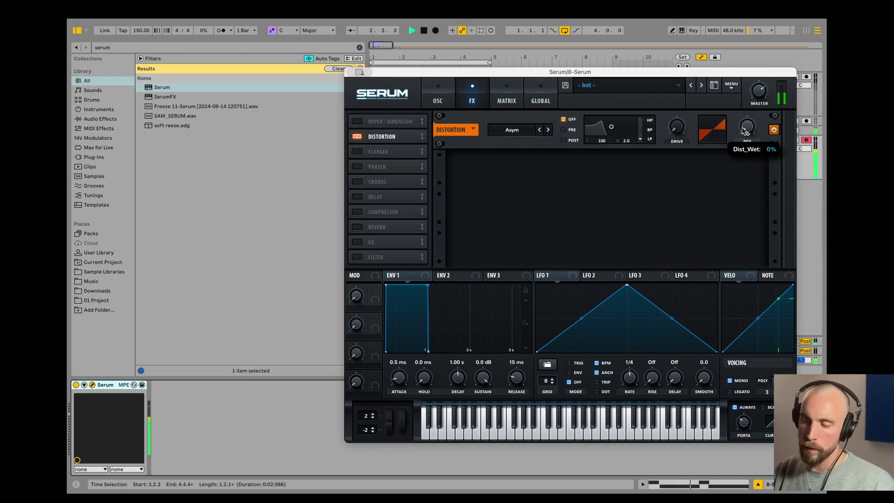
mouse_move(677, 120)
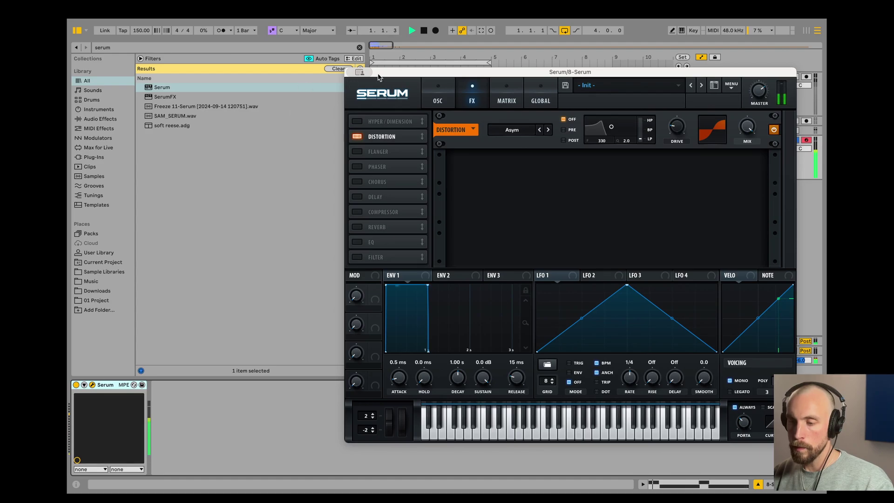
key(super+alt+p)
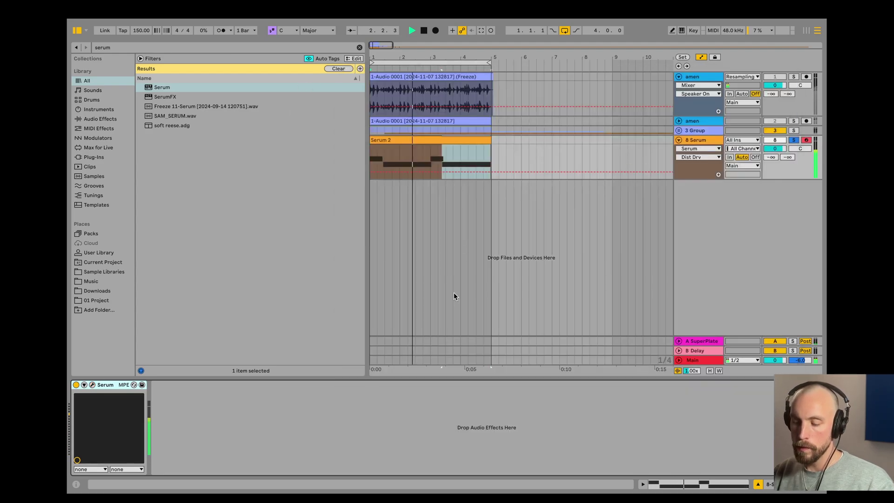
- Add EQ Eight after Serum, then adjust Serum's portamento time and close its window
key(super+f)
text(eq)
key(Down)
key(Down)
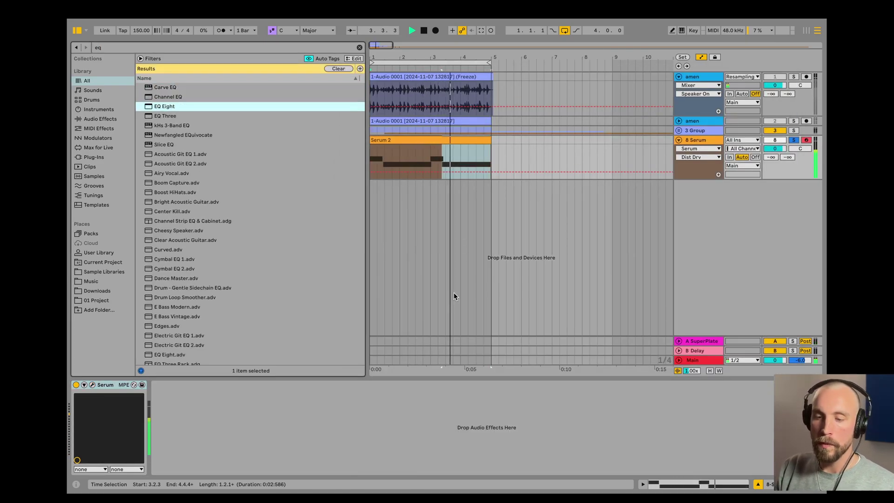
key(Return)
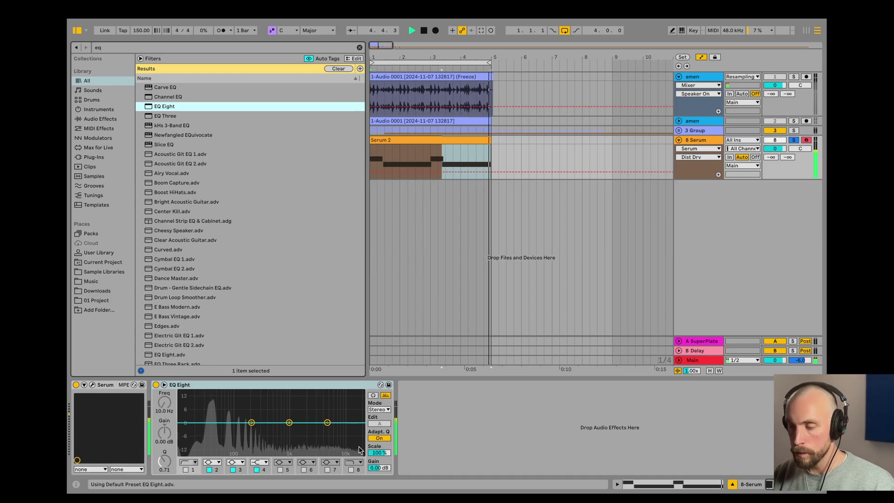
click(92, 385)
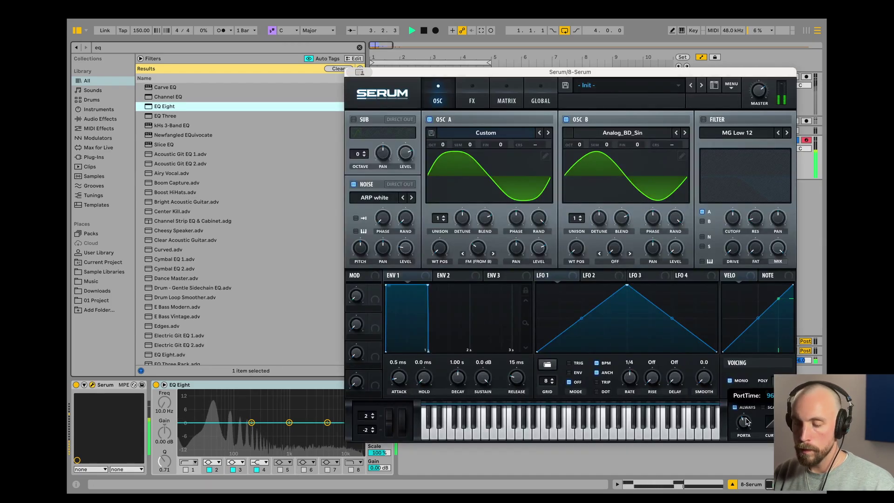
click(349, 72)
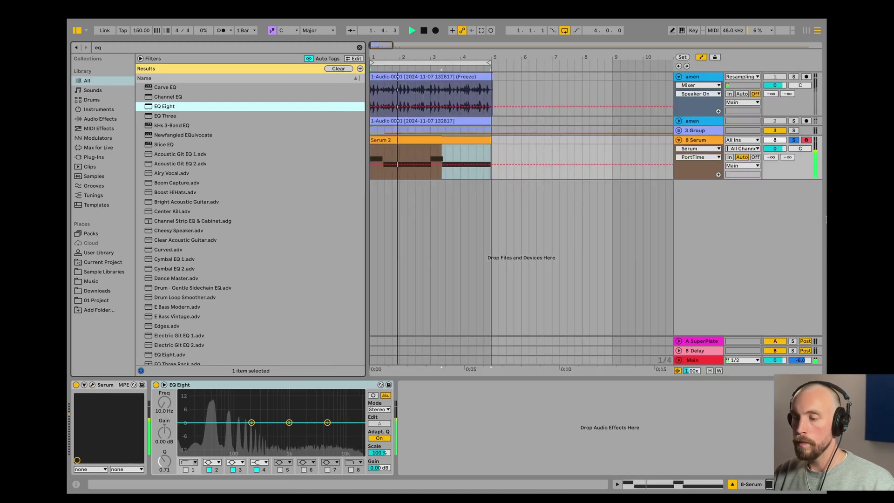
- Unsolo the Serum track and make it active so it plays with all the other tracks
click(794, 140)
click(775, 140)
click(712, 140)
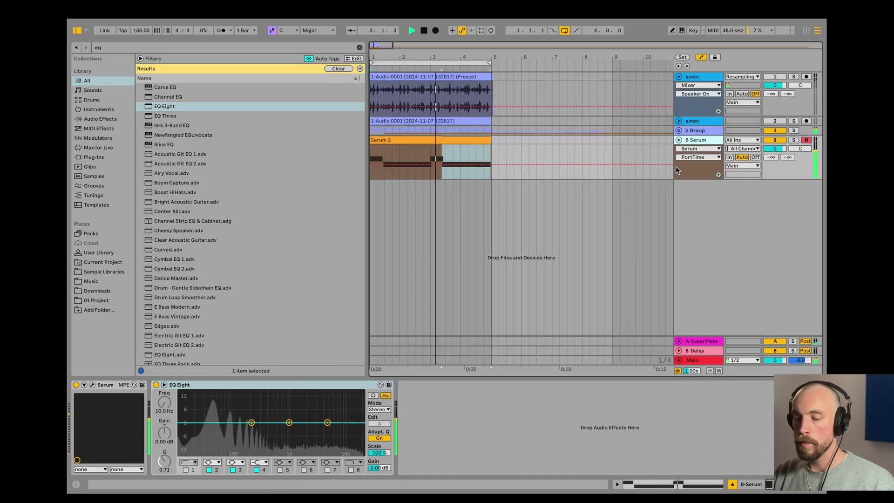
- Unfold the 3 Group track, set its A-SuperPlate send to -13.0 dB and fold it again
click(692, 131)
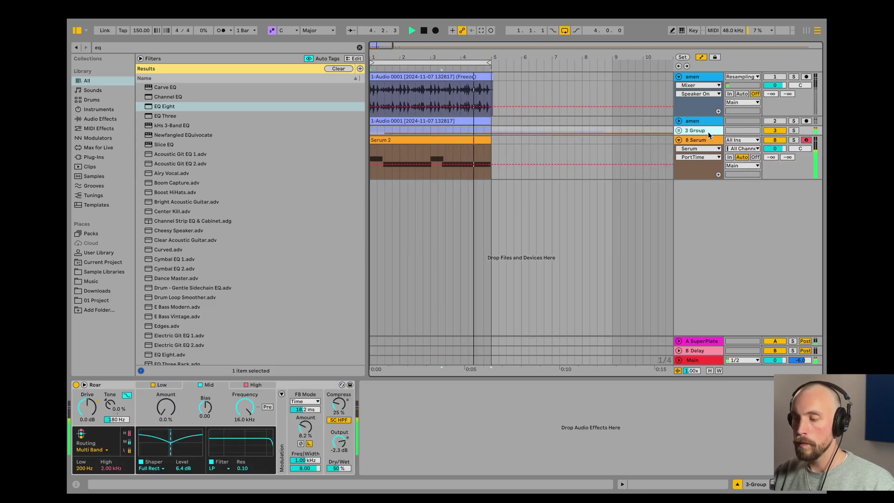
click(678, 130)
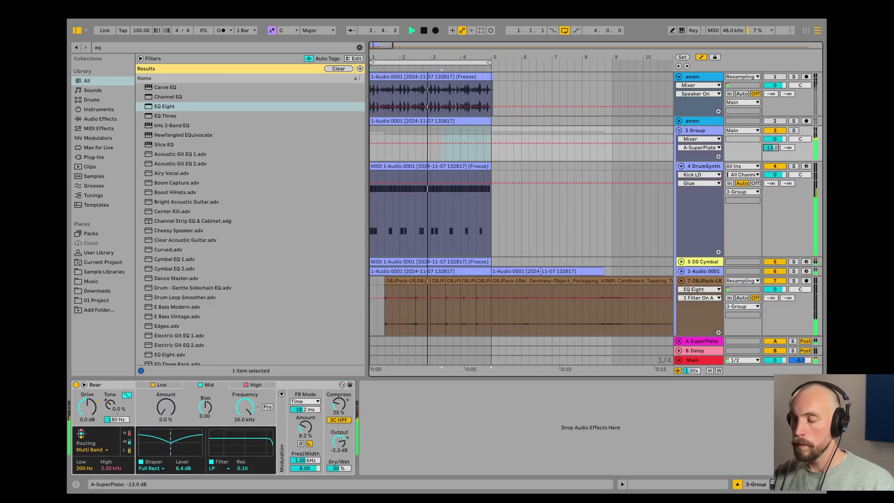
click(679, 131)
- Rename the Serum track as sub and the 3 Group track as drums
click(696, 140)
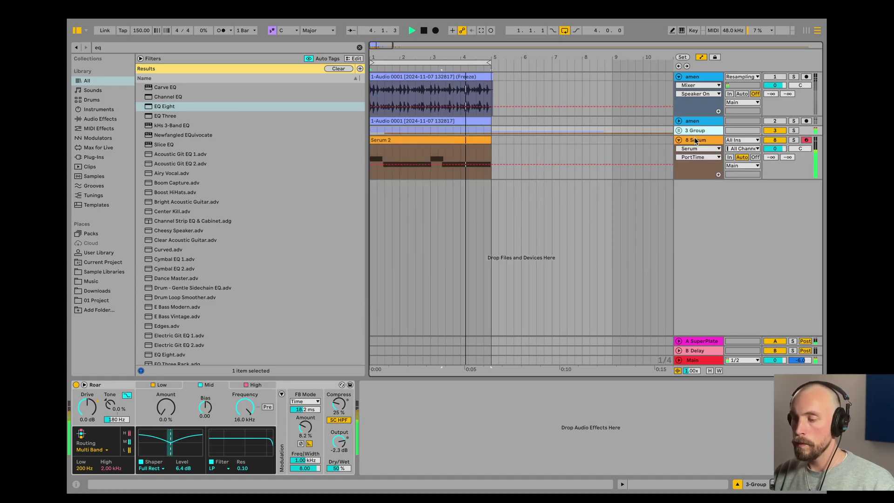
click(697, 130)
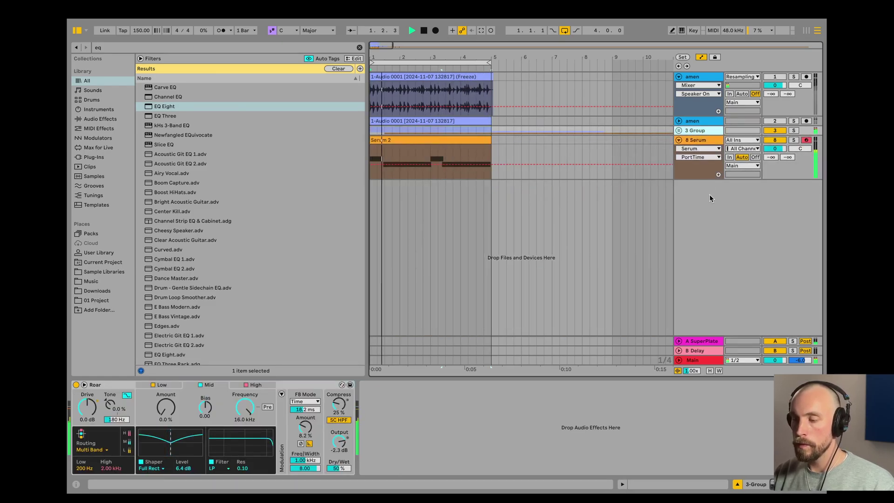
click(694, 139)
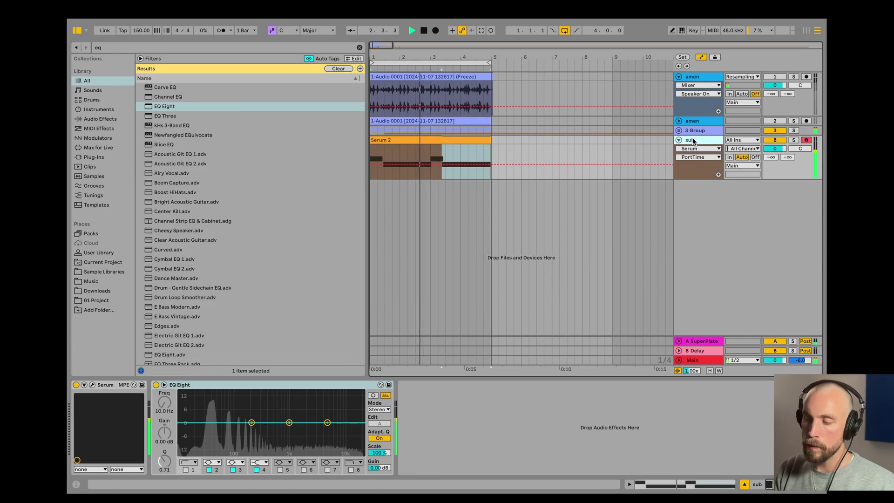
click(708, 130)
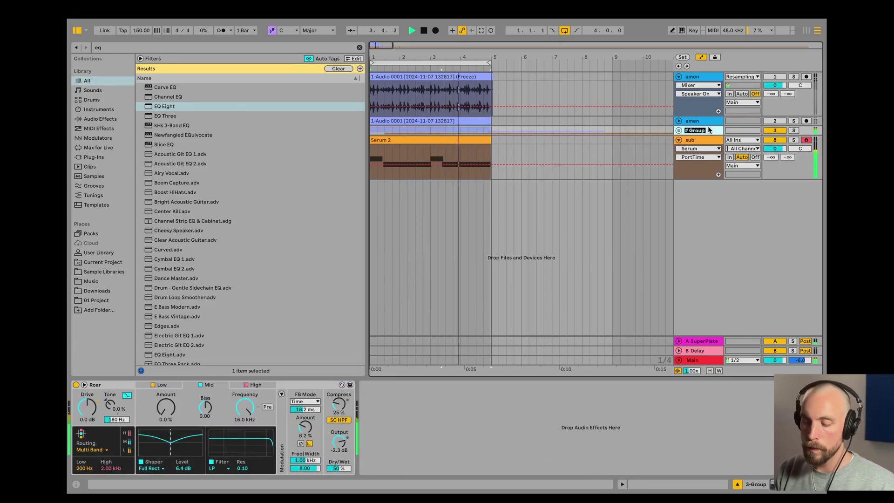
key(super+r)
text(drums)
key(Return)
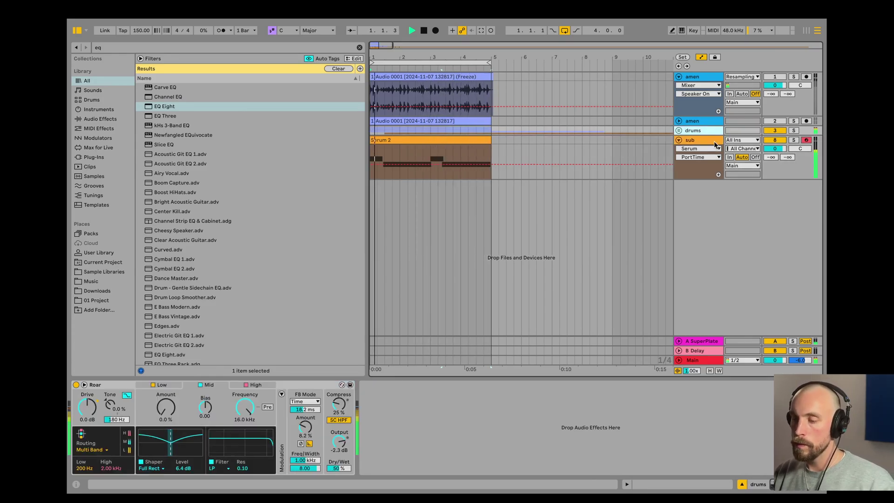
- Inspect the device chains of the two amen tracks, briefly unfolding the second one, and stop playback
click(702, 119)
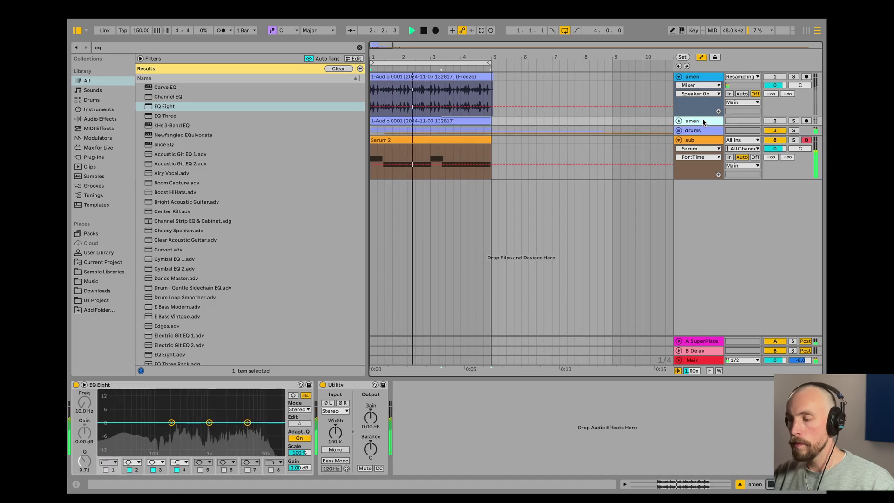
click(684, 113)
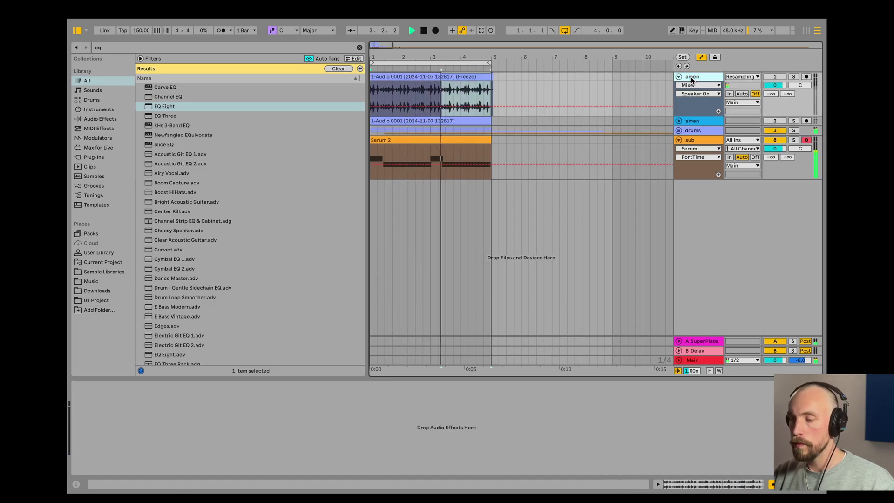
click(692, 121)
click(679, 121)
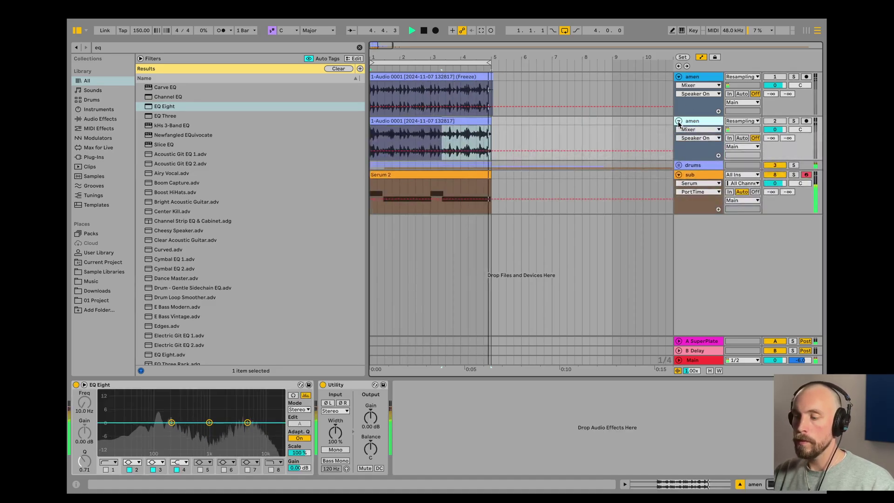
click(679, 121)
key(space)
- Clear the browser search and expand Sample Libraries > Minimal Audio > BLOOM > 5 - Vocal Elements > 1 - Vocal Oneshots
click(359, 47)
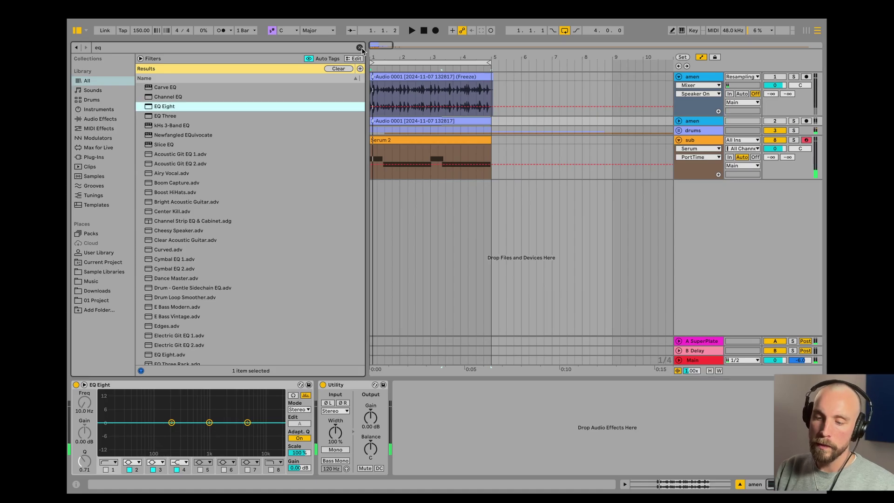
click(103, 272)
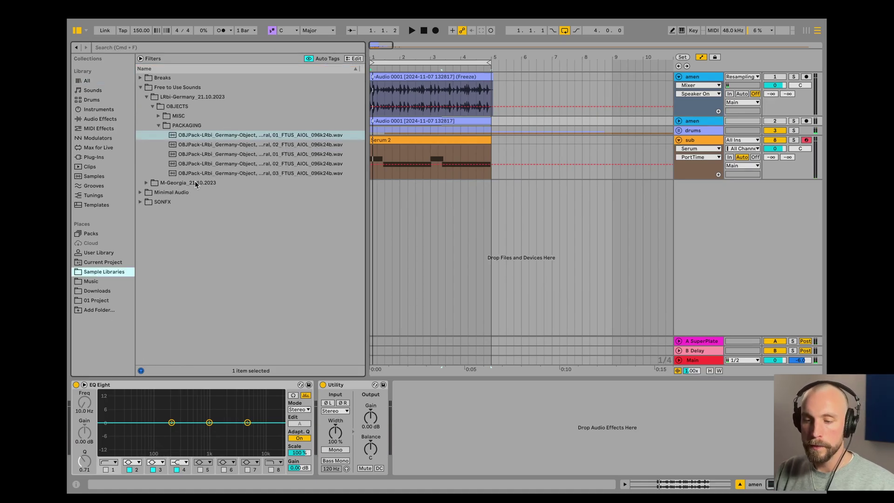
click(141, 87)
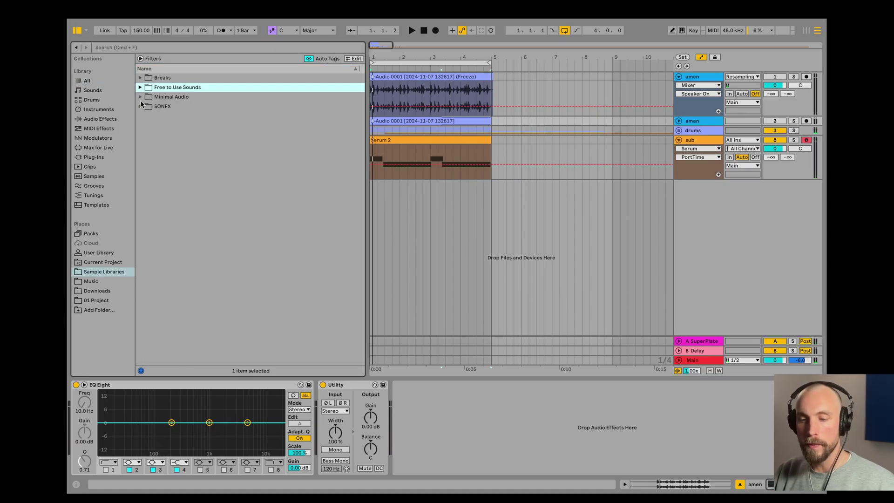
click(141, 96)
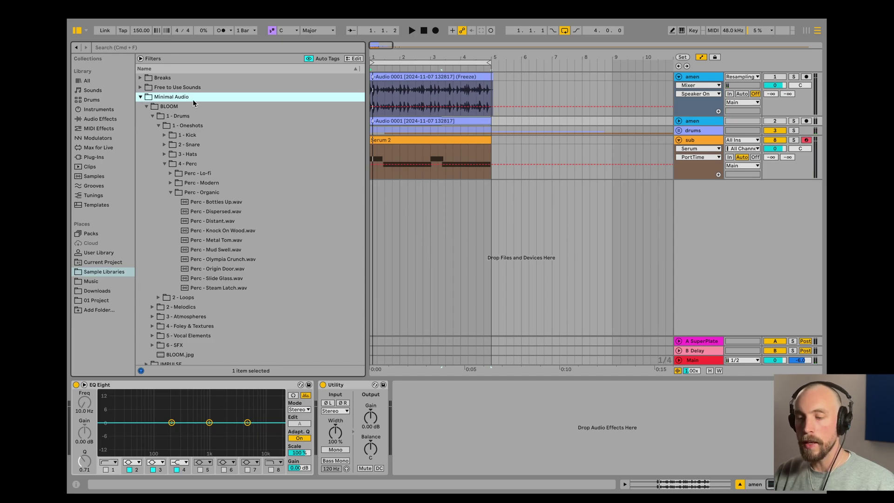
click(170, 193)
click(164, 163)
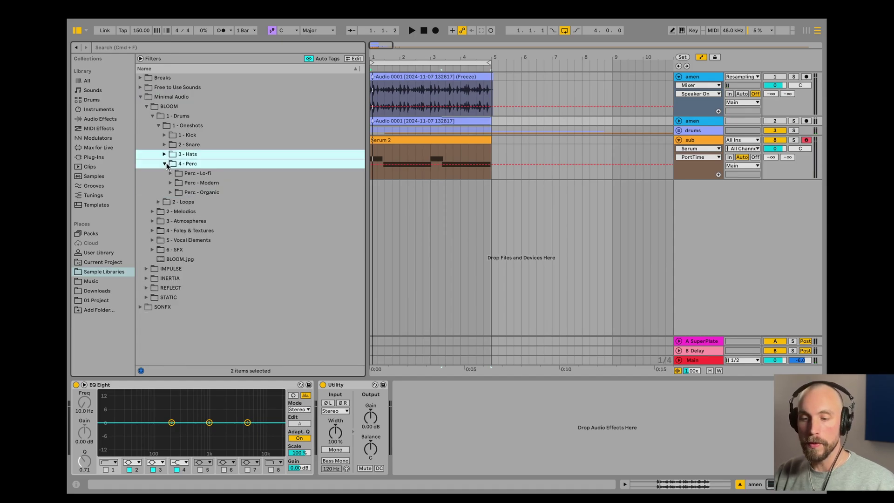
click(154, 212)
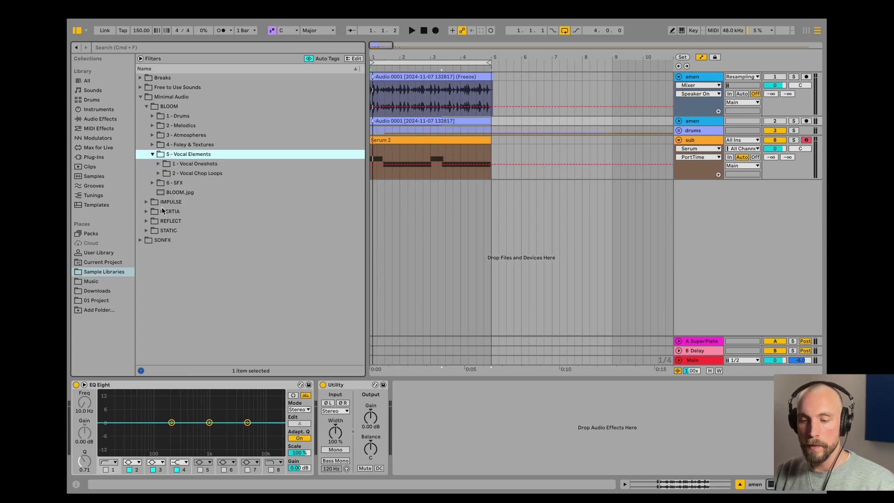
click(158, 165)
- Preview the vocal one-shots Bits - E, Choral Aether 1 - C and Choral Aether 2 - C
click(202, 253)
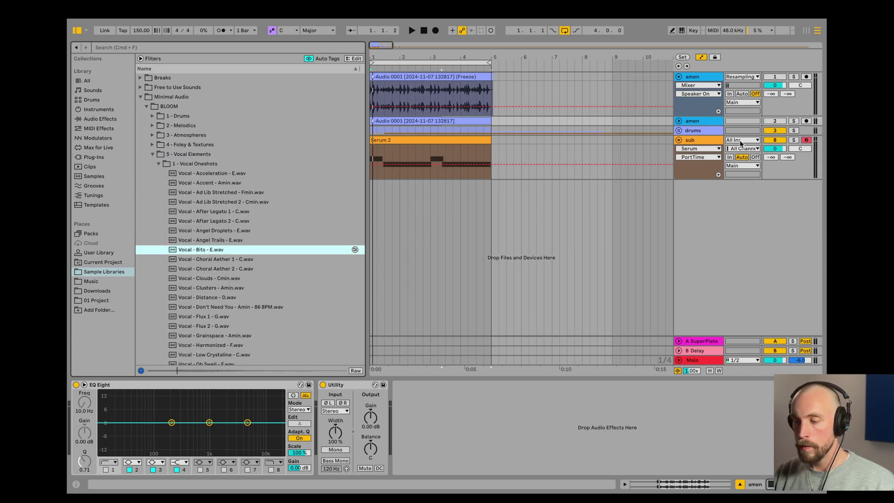
click(199, 261)
click(224, 268)
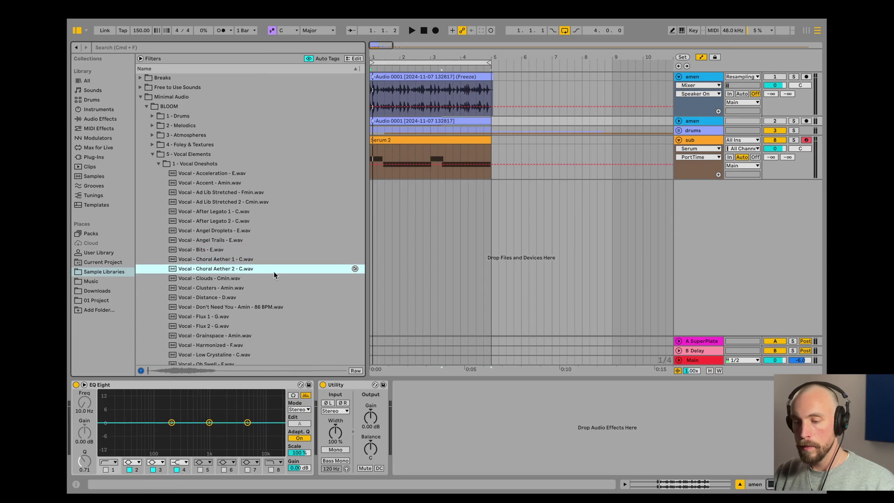
- Insert a MIDI track below sub, load Vocal - Choral Aether 2 - C.wav as its instrument and shorten the sample's end to about 3 seconds
click(691, 142)
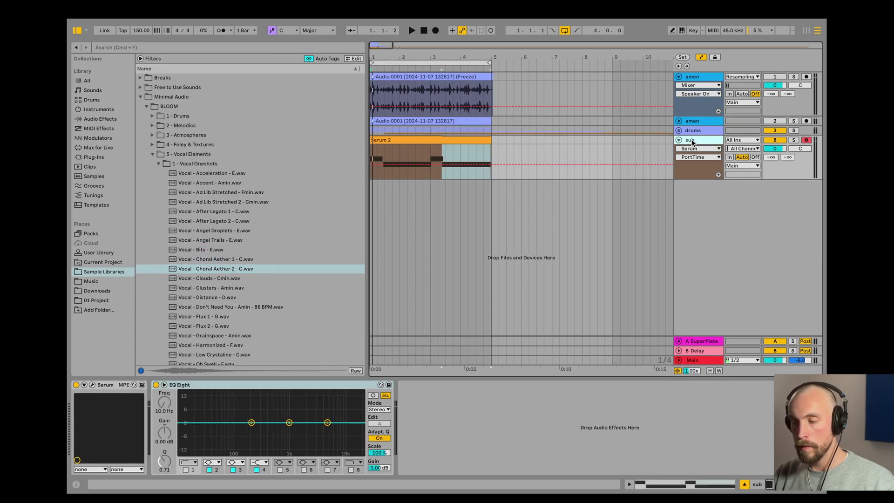
key(super+shift+t)
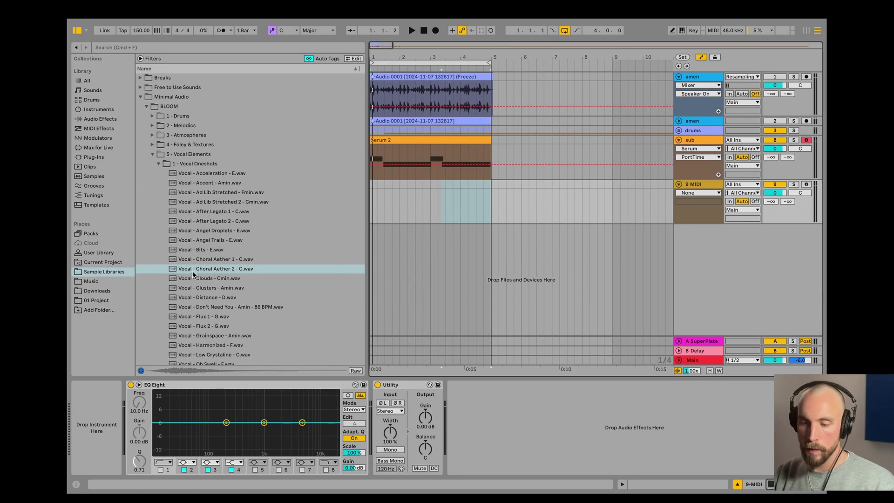
drag(193, 273, 127, 389)
drag(108, 424, 108, 424)
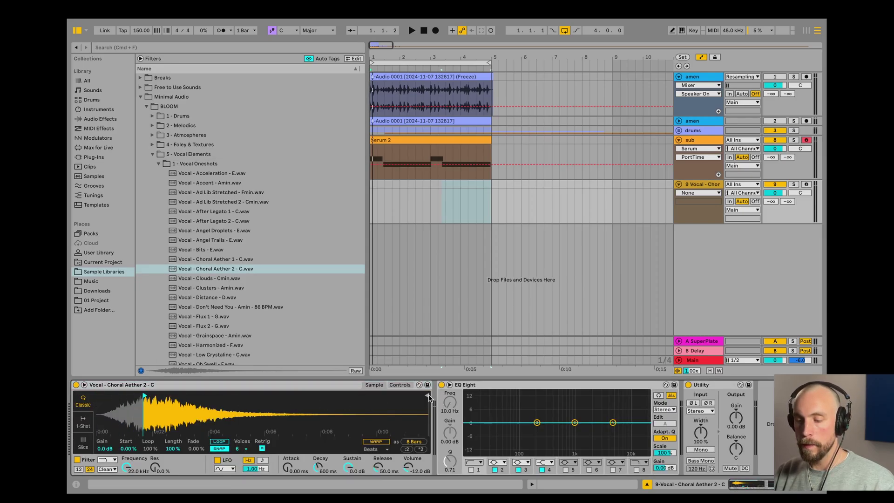
drag(429, 397, 182, 390)
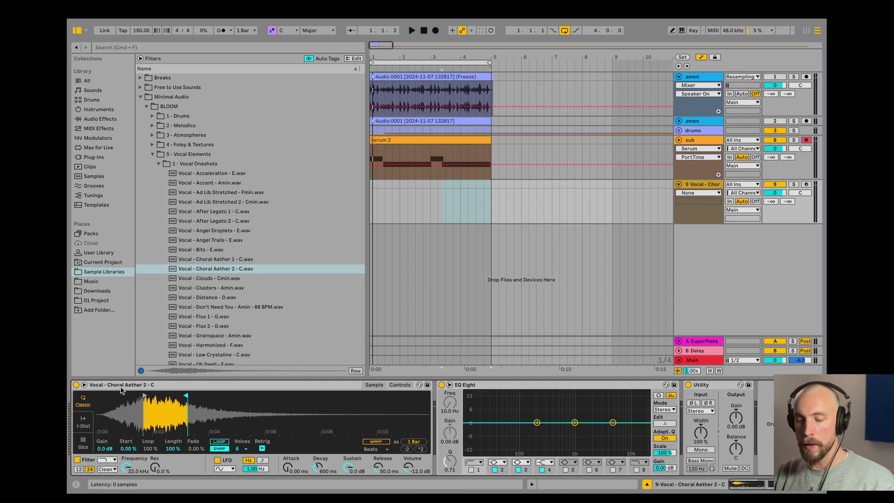
- Copy the Serum 2 clip from the sub track to the start of the vocal track and open the copy's notes
scroll(409, 144, right, 1)
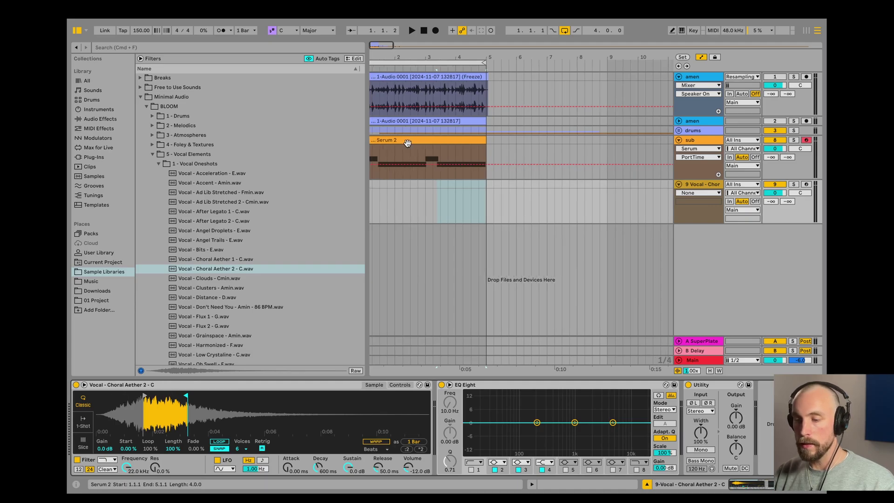
click(407, 141)
scroll(404, 142, left, 1)
drag(402, 141, 405, 183)
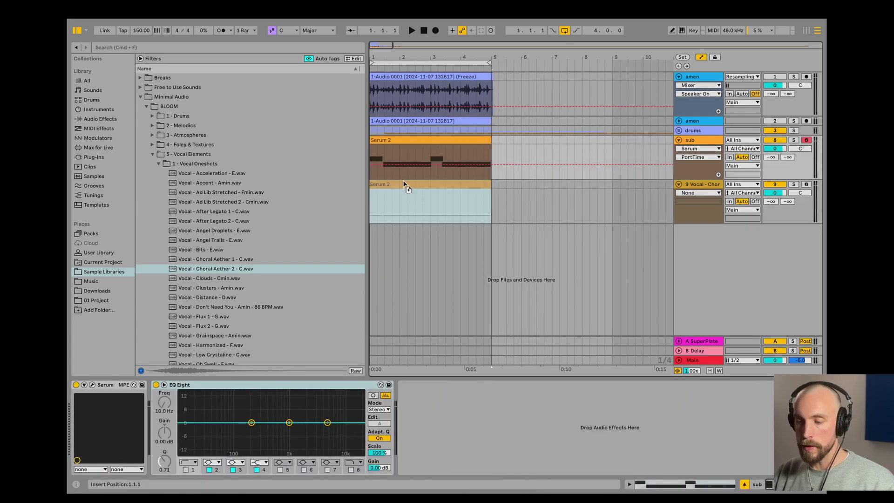
double_click(405, 184)
- Transpose all notes of the copied clip up two octaves to E2 and F2, and play it back
click(442, 308)
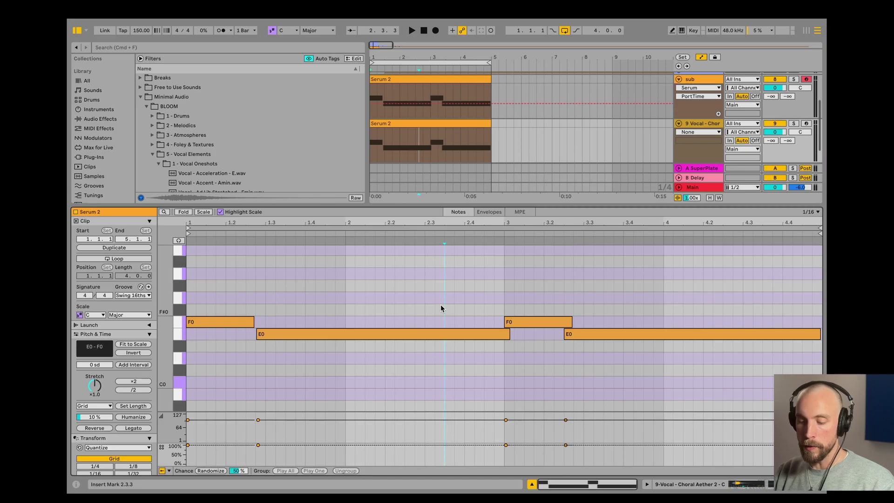
key(super+a)
key(shift+Up)
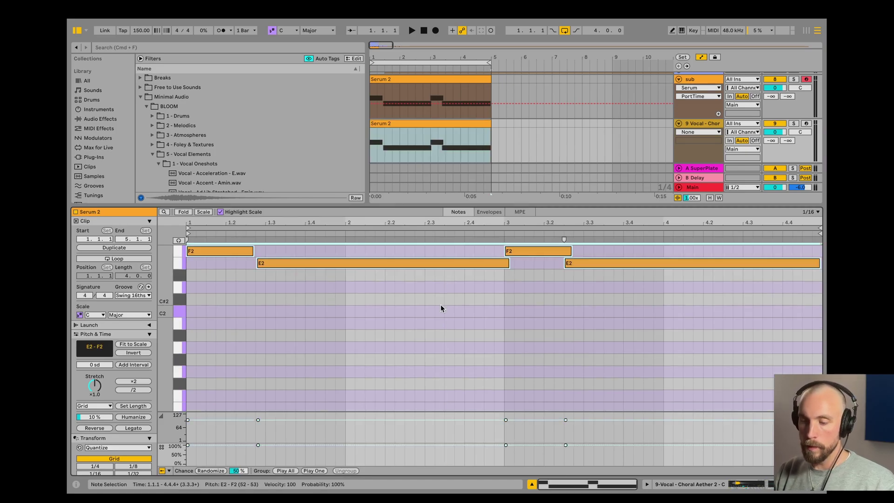
key(space)
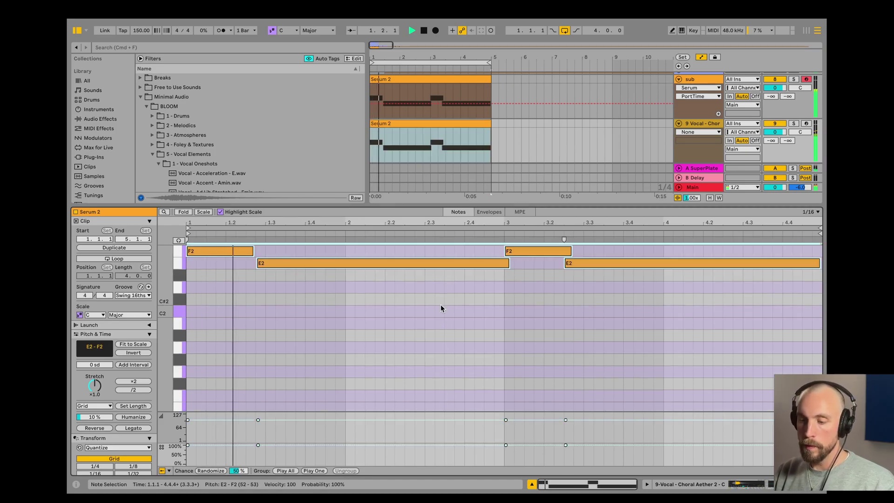
- Lengthen the first F2 note to just before beat 1.3 and listen to the result
click(277, 283)
drag(251, 248, 262, 249)
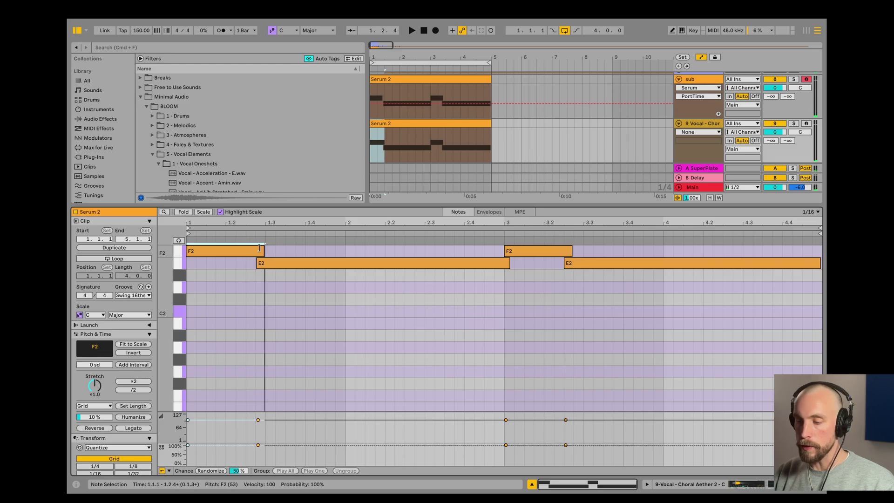
key(space)
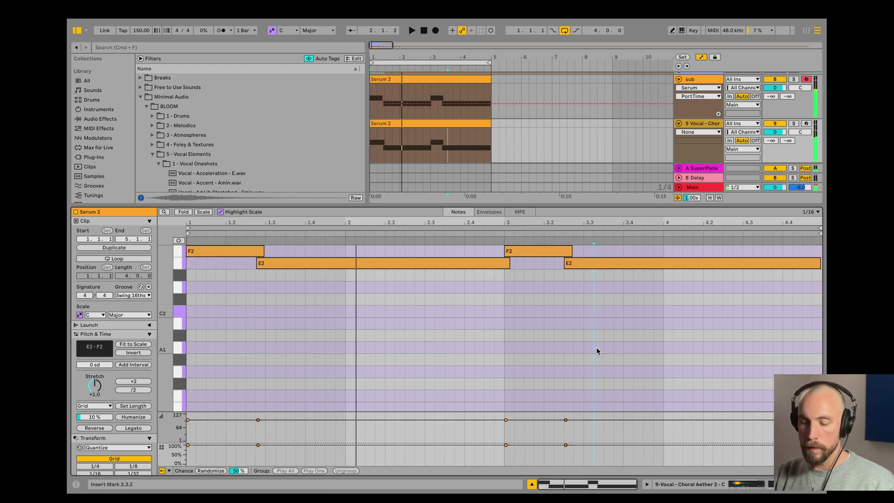
- Transpose all notes in the vocal clip up another octave to E3 and F3, undoing an accidental deletion
key(space)
key(super+a)
key(space)
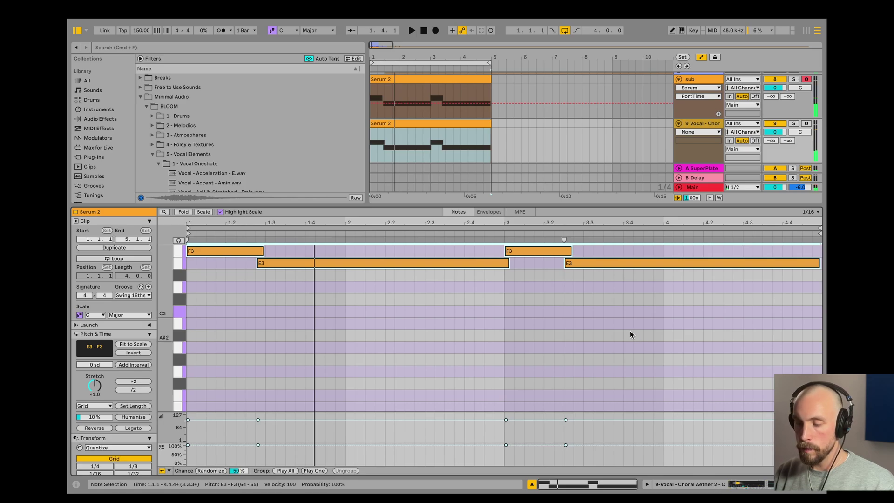
key(Delete)
key(super+z)
key(super+u)
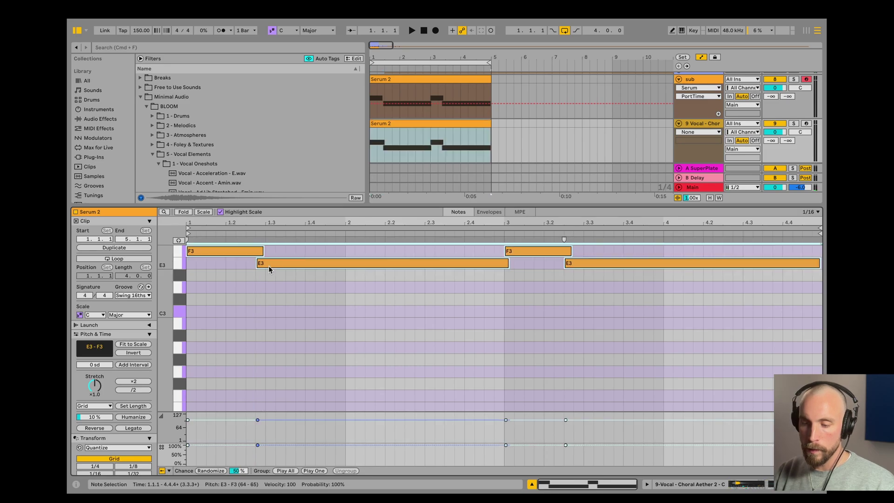
- Trim the start of the first E3 note to the end of the first F3 note and play the clip
drag(257, 263, 266, 263)
click(262, 255)
key(space)
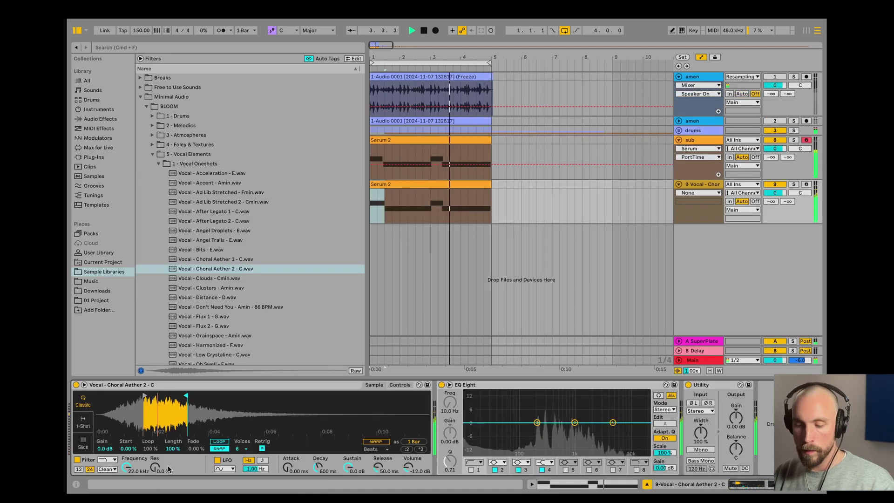
- Set the vocal sampler's sample Length to 57.0 % and its Volume to -36.0 dB during playback
key(space)
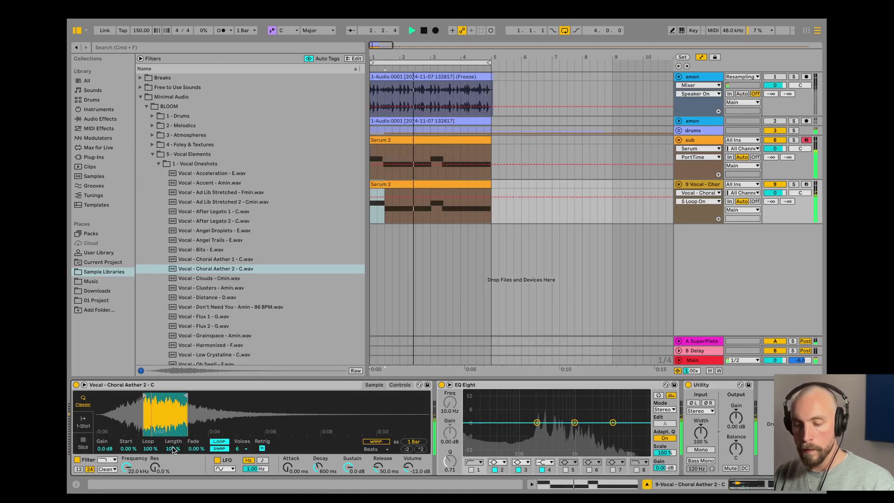
mouse_move(174, 450)
mouse_down()
mouse_move(173, 462)
mouse_move(177, 457)
mouse_up()
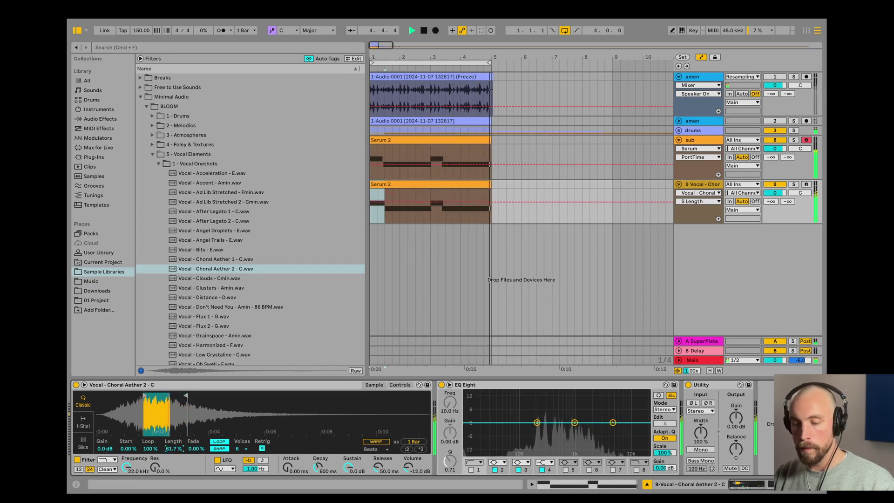
drag(409, 467, 409, 485)
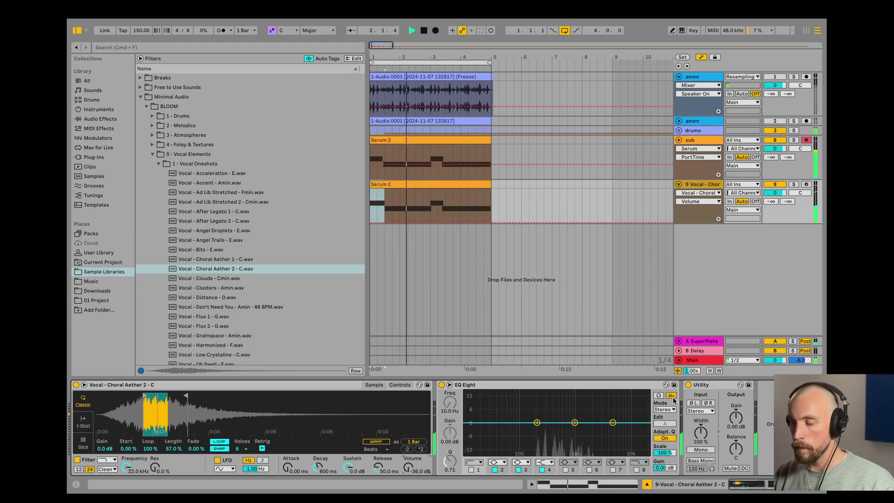
- Search the browser for "envel" and add Envelope Follower after Utility on the vocal track
key(super+f)
text(envel)
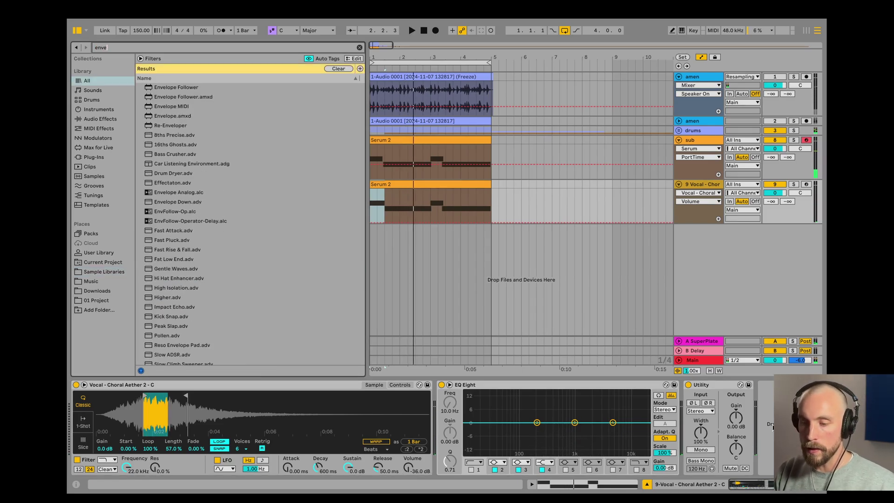
click(168, 88)
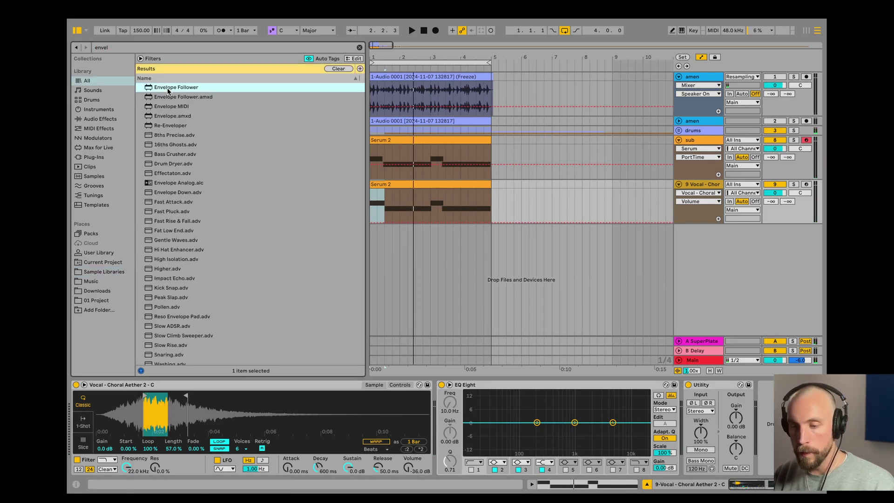
drag(168, 89, 676, 415)
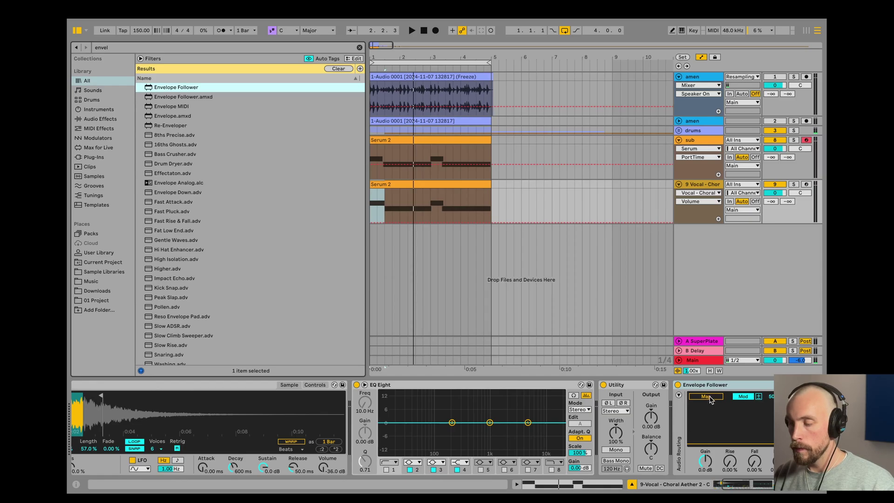
- Show the Envelope Follower's audio routing and set its sidechain source to the second amen track, Post FX
click(678, 395)
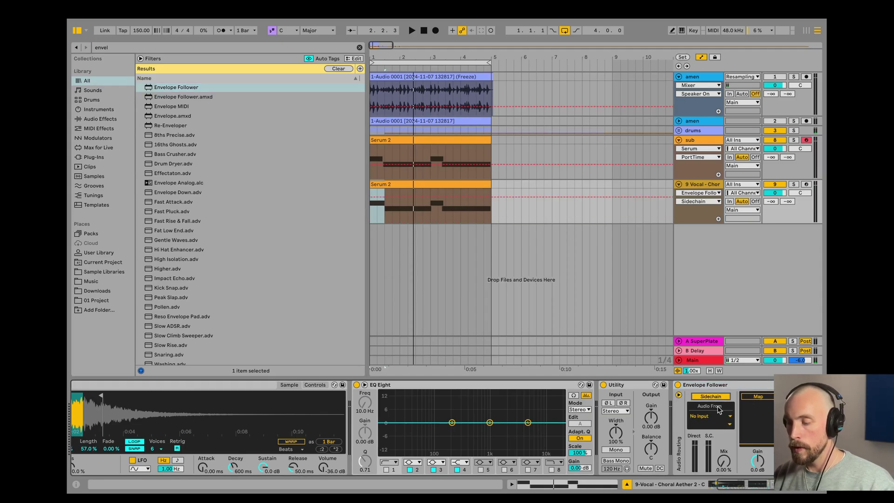
click(719, 417)
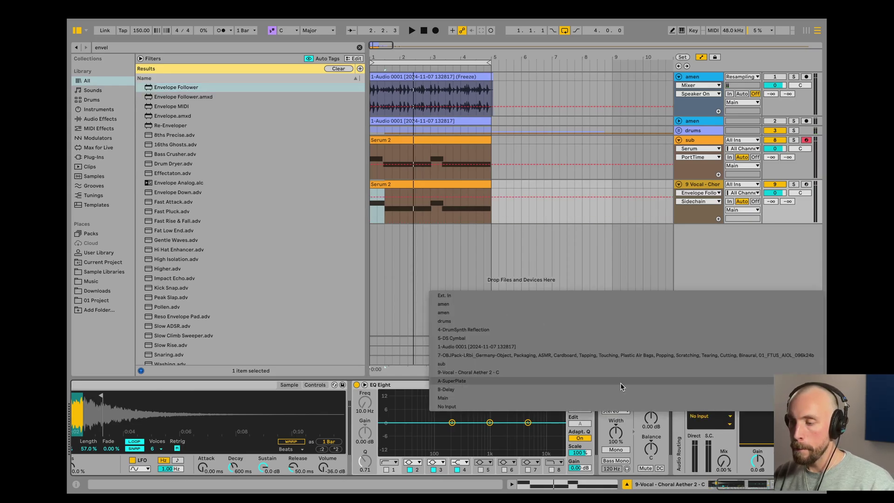
click(438, 313)
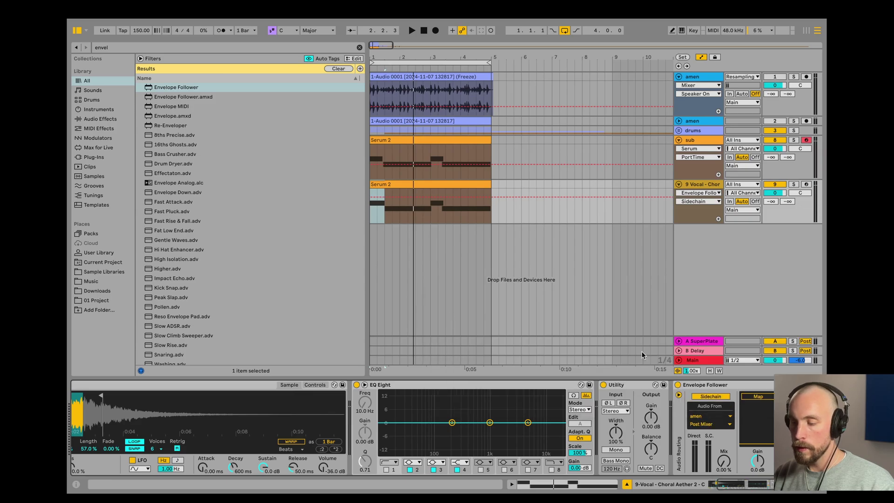
click(711, 424)
click(708, 437)
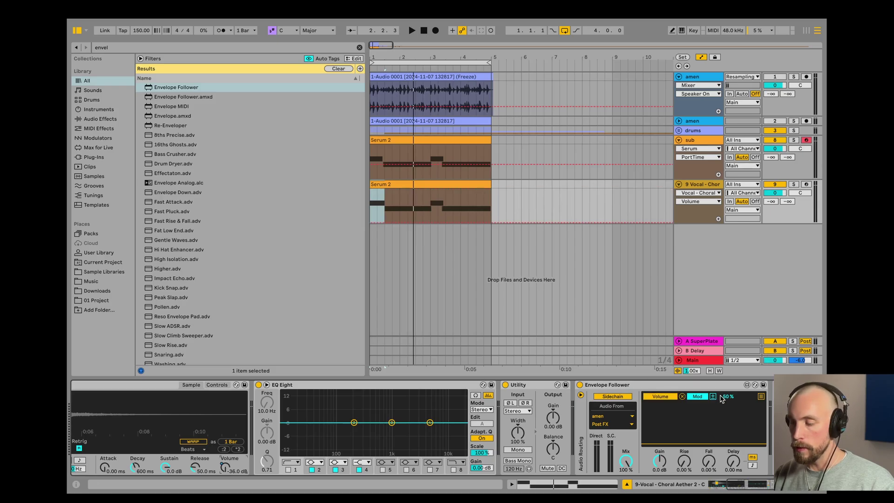
- Play the loop and examine the Controls page of the vocal track's sampler
key(space)
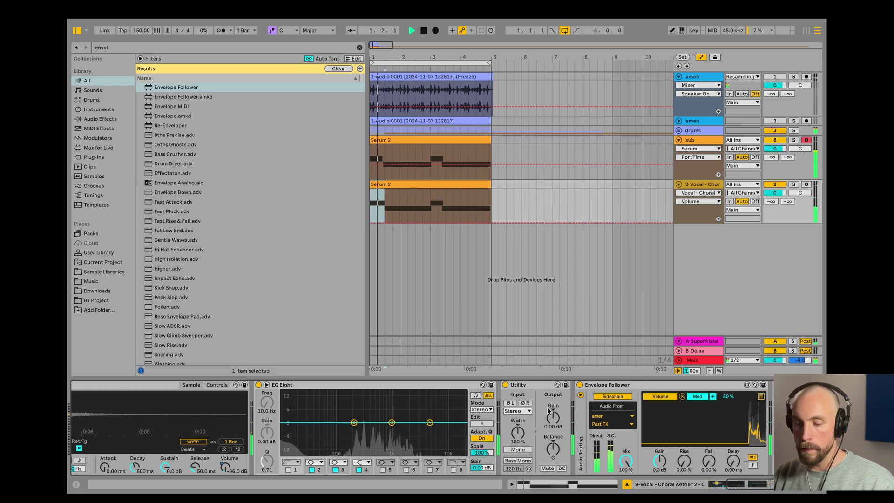
scroll(261, 416, left, 5)
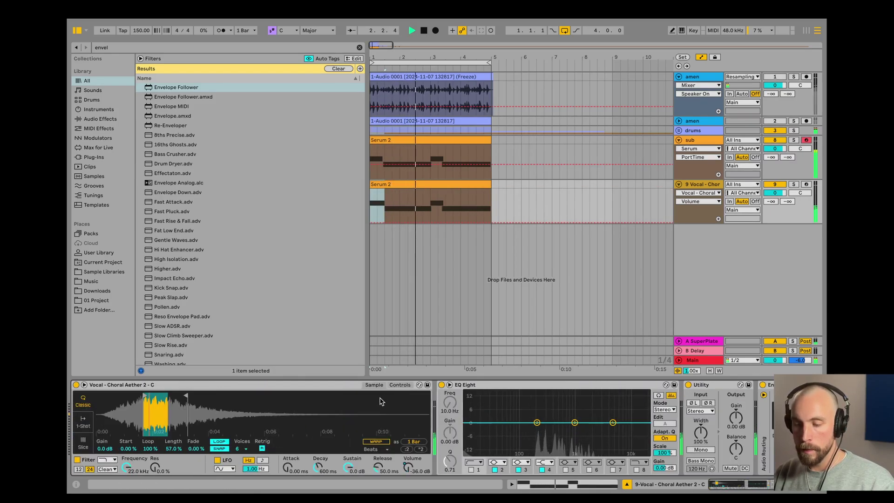
click(399, 385)
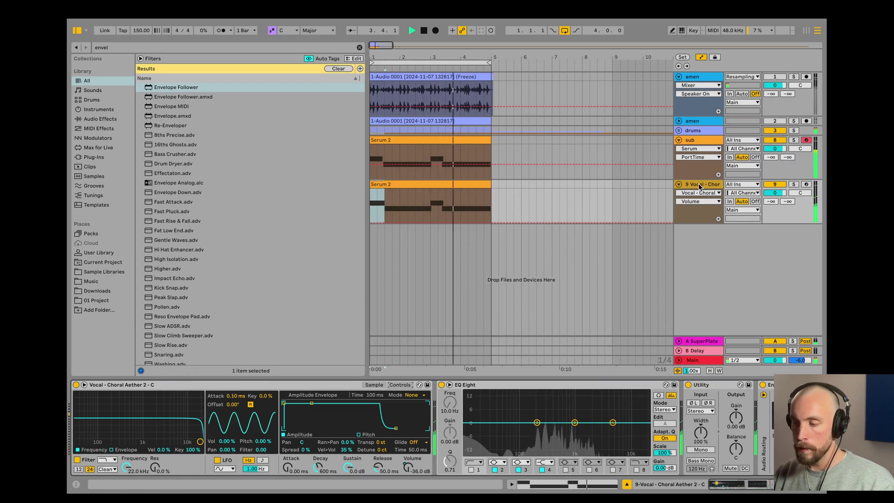
key(space)
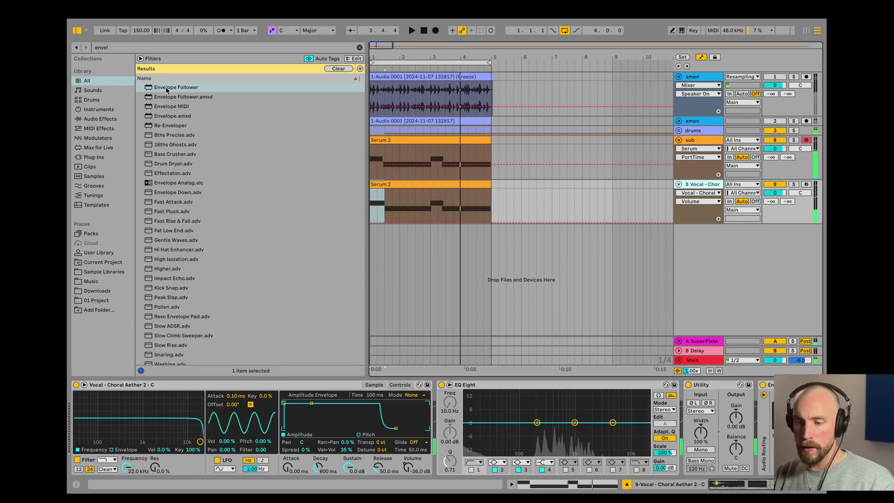
- Replace the vocal sampler's sample with Vocal - Choral Aether 1 - C.wav from Sample Libraries and pull its end marker in to shorten the loop
click(360, 48)
click(95, 270)
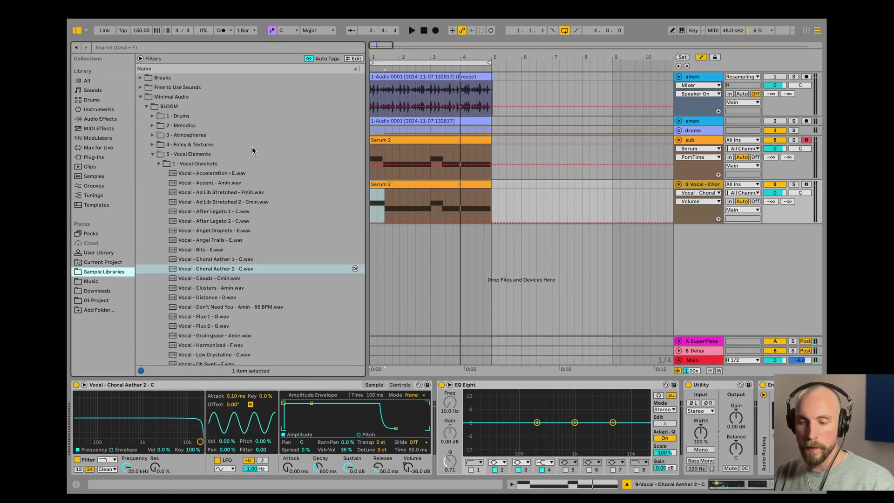
click(231, 259)
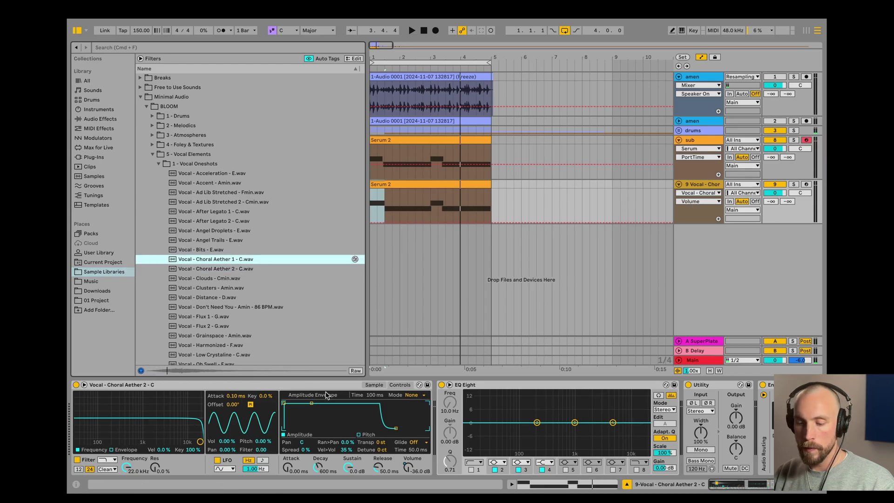
click(378, 390)
click(373, 385)
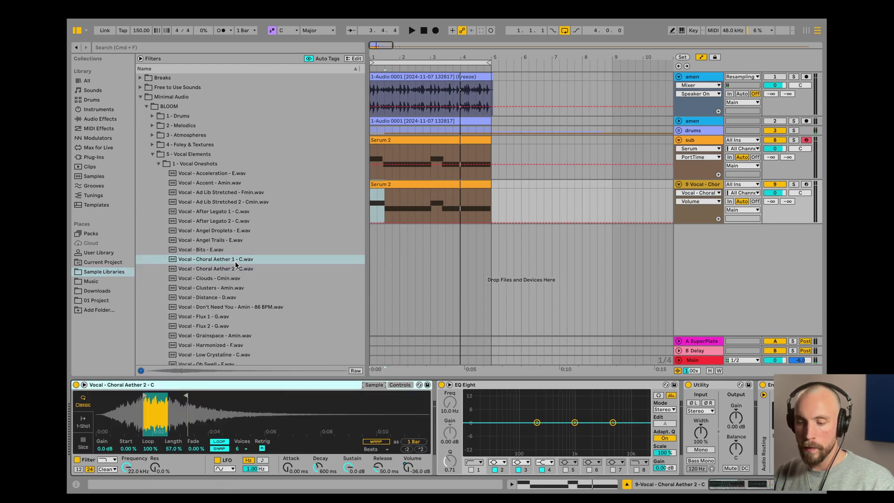
drag(236, 261, 181, 409)
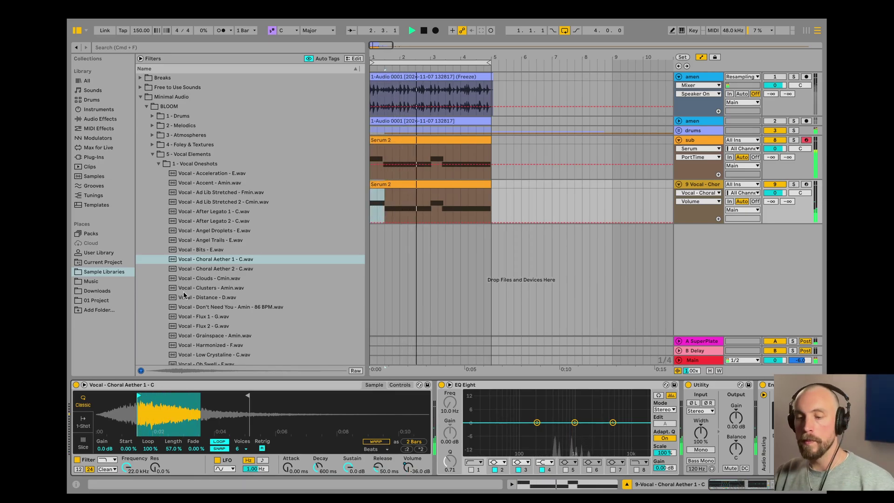
drag(248, 397, 181, 396)
- In the sub clip, move the boundary between the first F0 and E0 notes to 1.2.3 and play the result
double_click(433, 139)
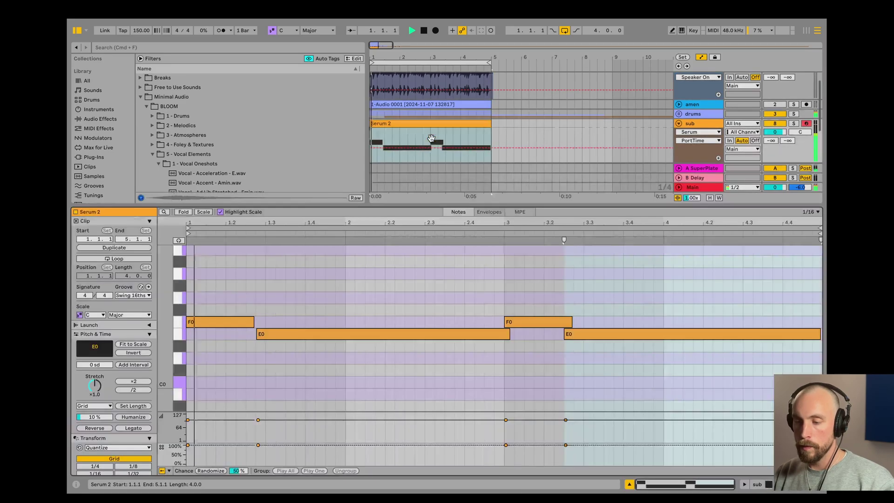
key(space)
drag(253, 321, 247, 333)
key(space)
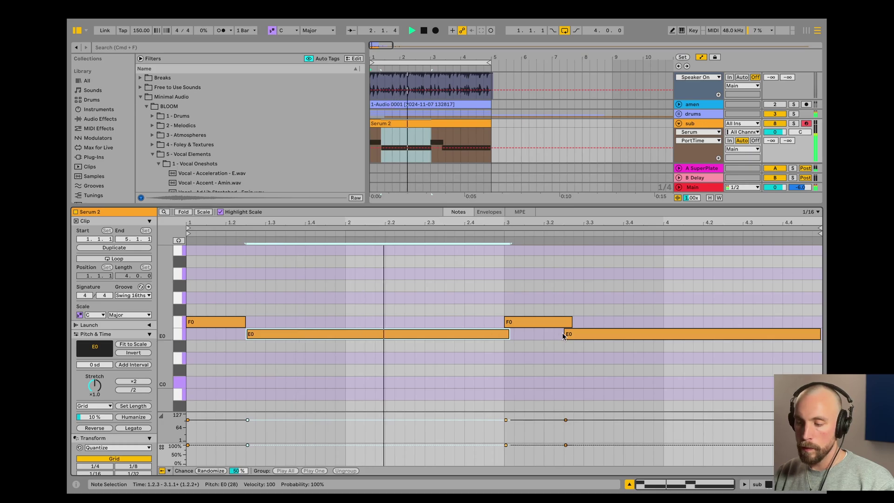
- Duplicate all notes of the vocal clip in place and transpose the copies up five semitones to A#3 and A3
click(769, 485)
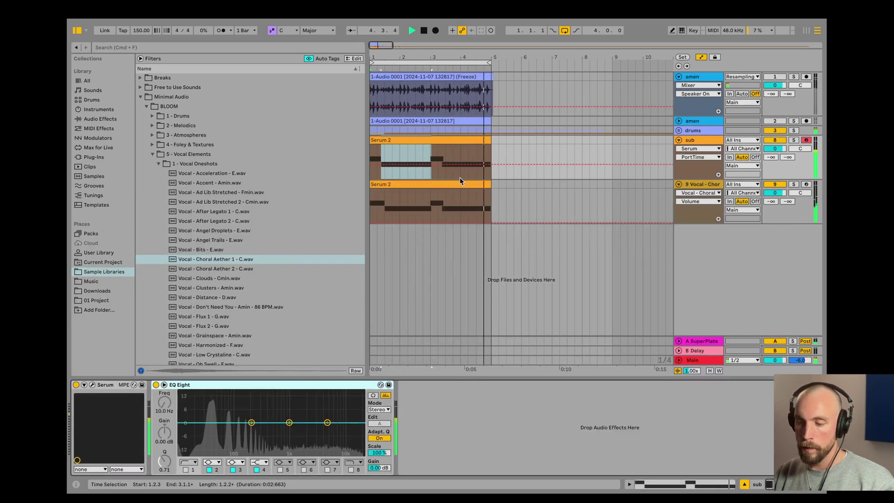
double_click(459, 177)
click(444, 334)
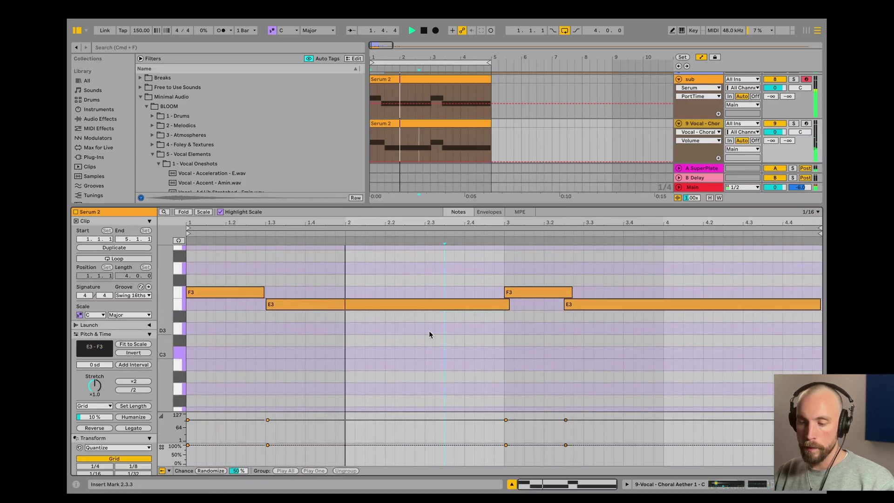
key(super+a)
key(super+c)
key(super+v)
key(Up)
key(Up)
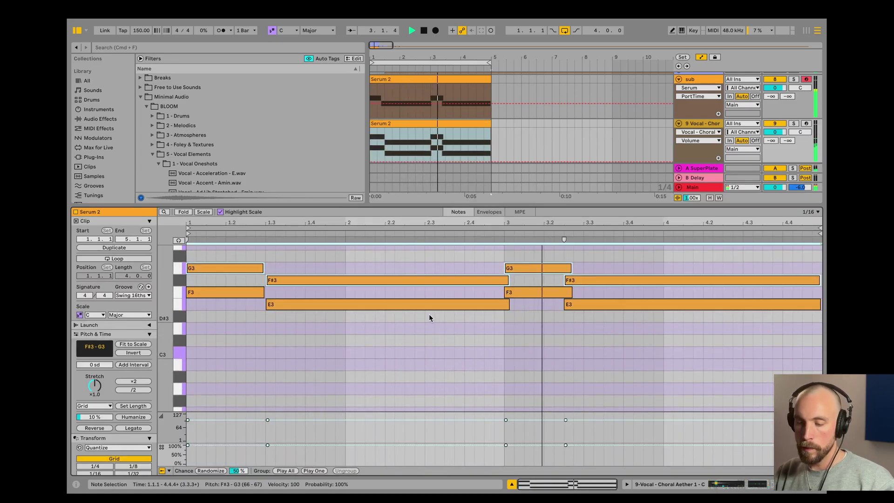
key(Up)
key(Up)
key(Up)
scroll(468, 291, up, 3)
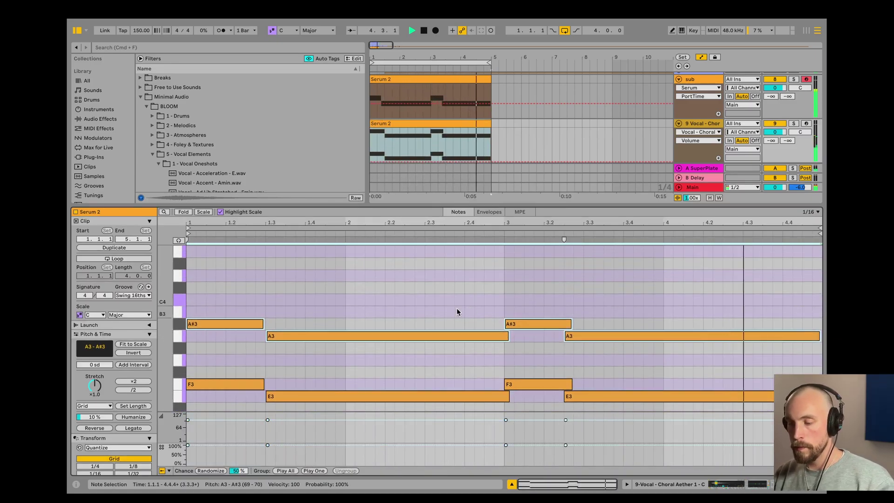
scroll(432, 396, down, 2)
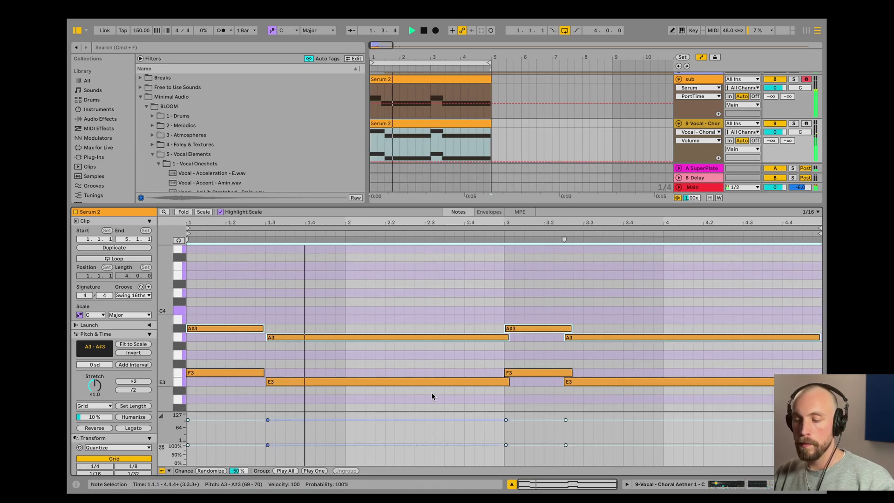
- Set the vocal track's volume to -18.0 dB and enable EQ Eight's band 1 low cut at 290 Hz
click(737, 485)
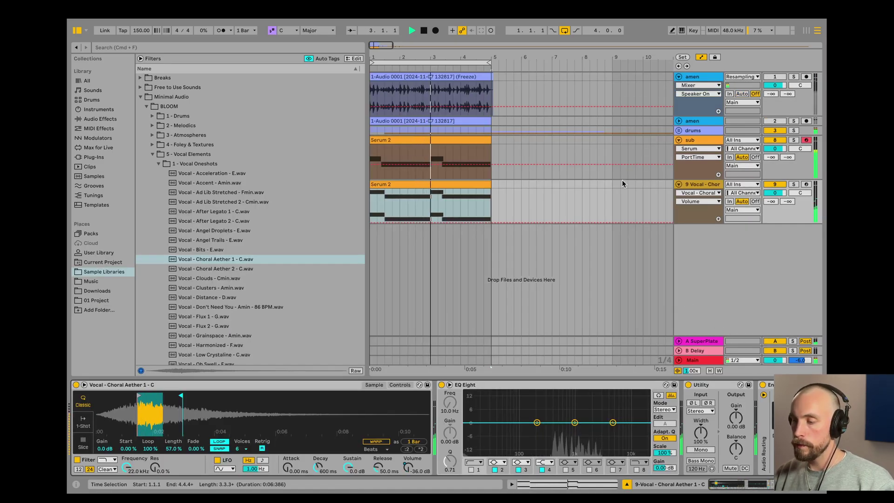
drag(770, 202, 770, 174)
click(470, 469)
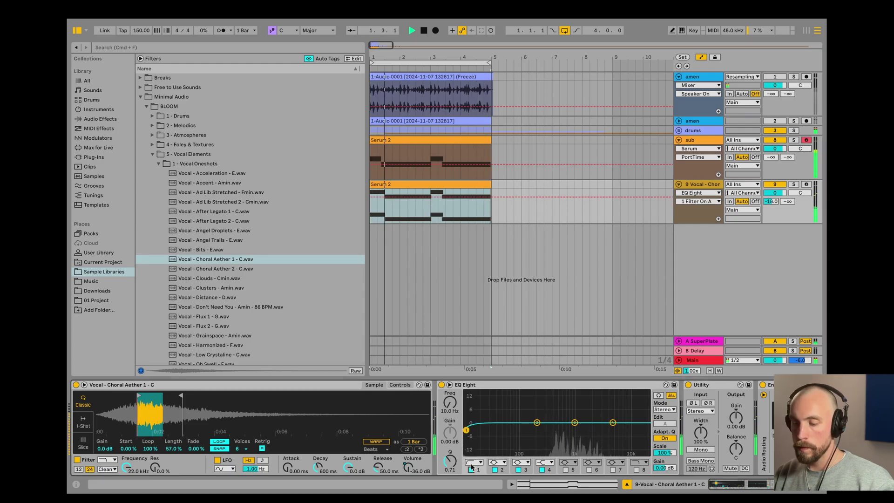
drag(536, 432, 541, 430)
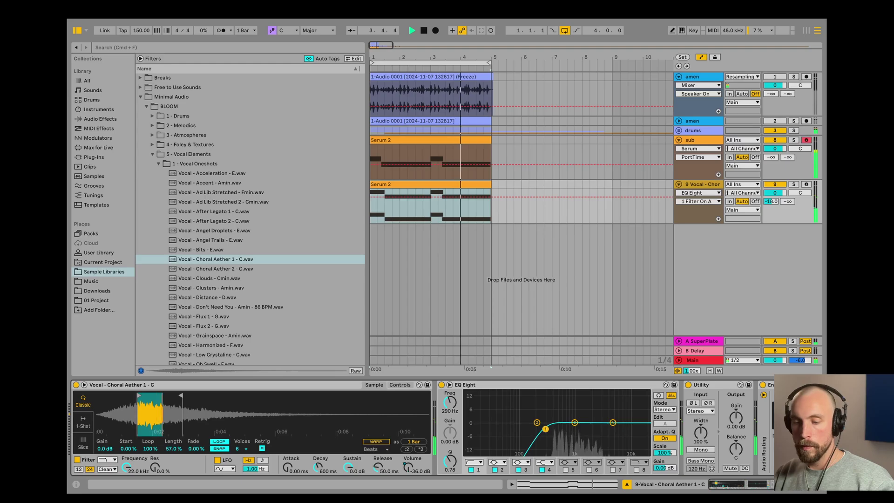
- Collapse the vocal sample folders in the browser and fold the vocal and sub tracks in the arrangement
key(Left)
key(Left)
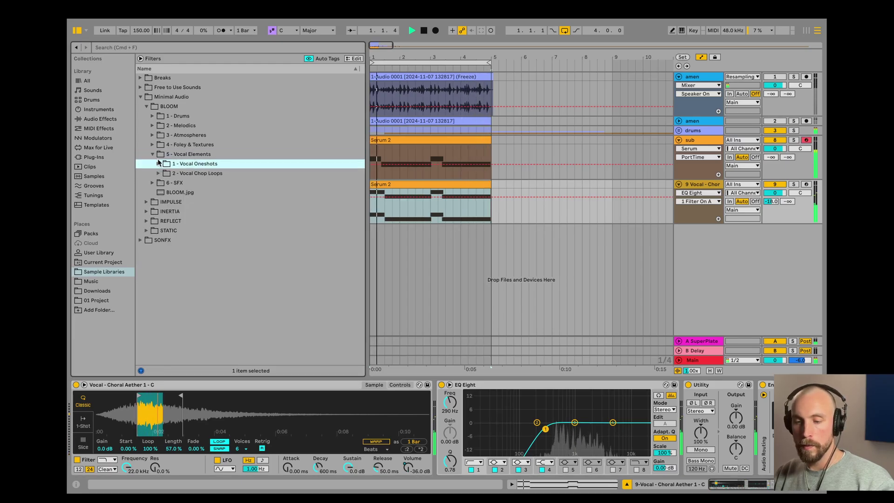
click(696, 185)
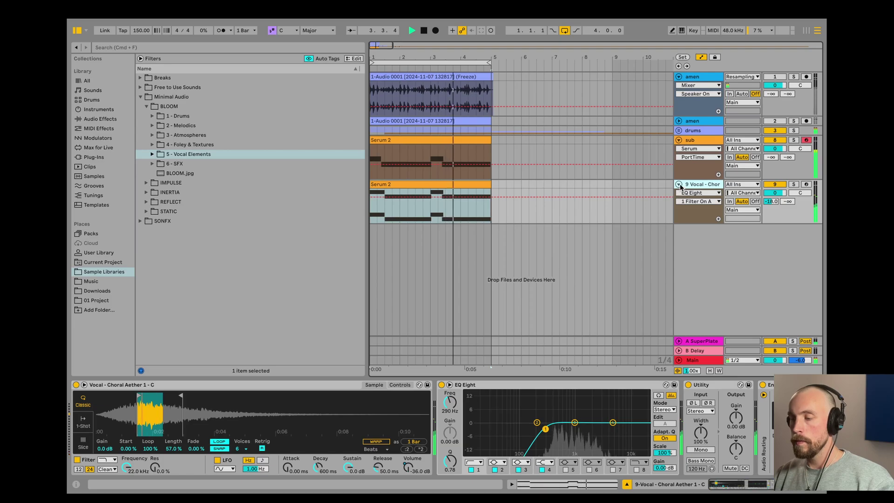
click(678, 185)
click(678, 141)
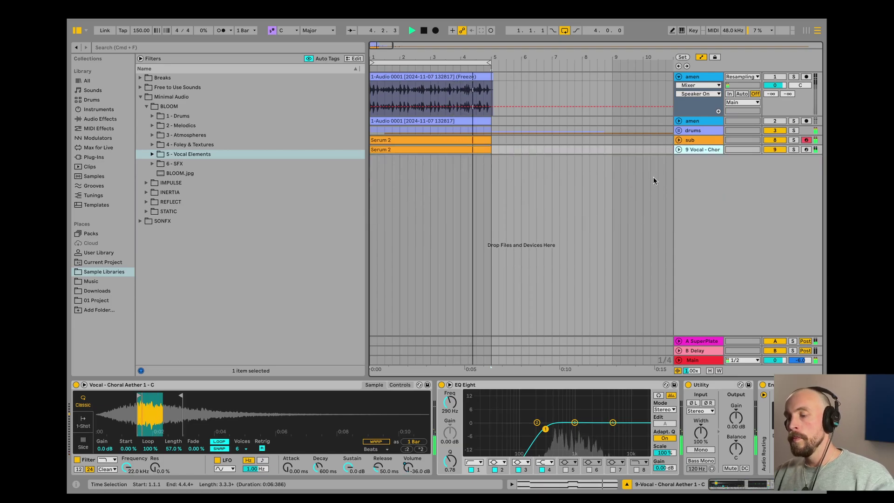
- Unfold the second amen track, audition it soloed, and turn its solo off again
click(701, 132)
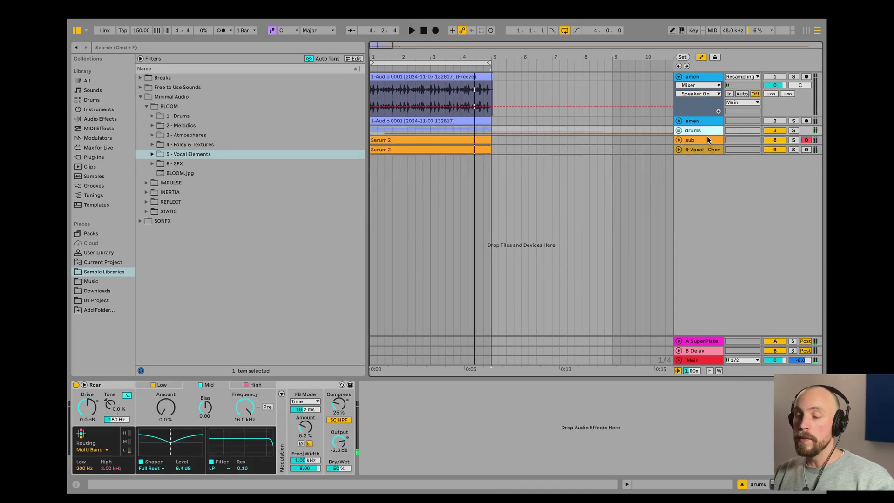
click(704, 150)
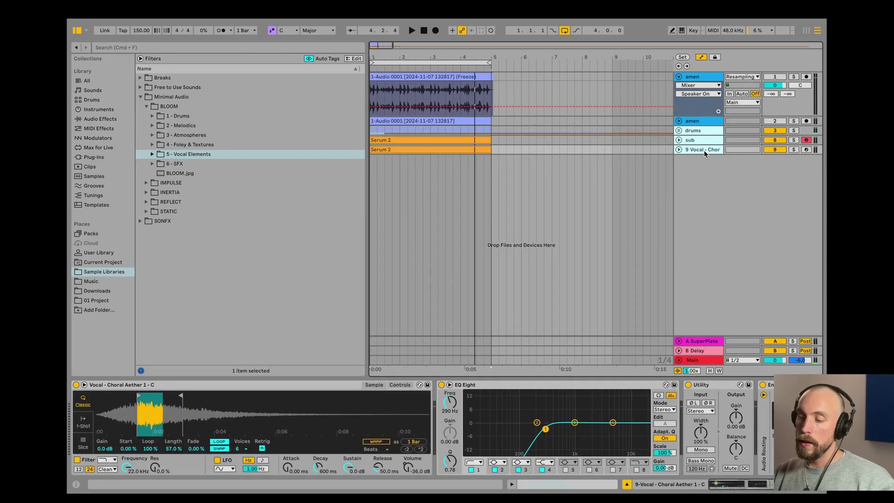
click(689, 122)
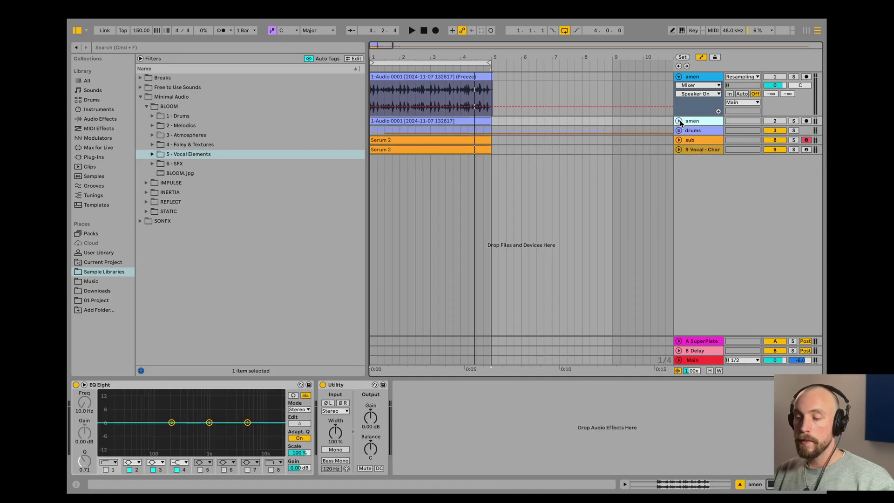
click(678, 121)
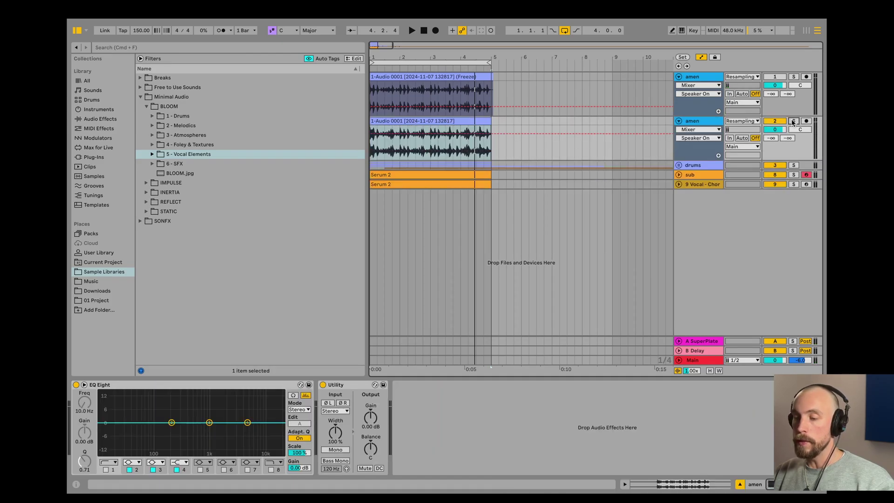
click(793, 122)
key(space)
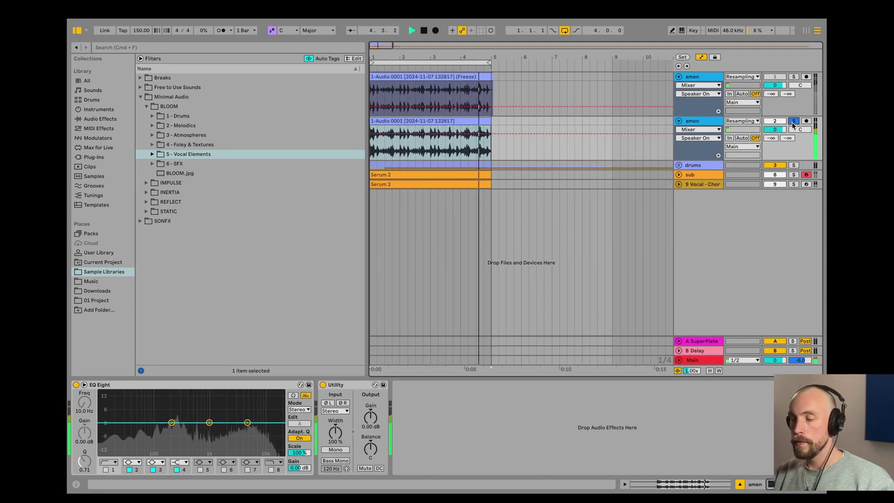
click(793, 122)
- Show the device chains of the drums group and the sub track during playback
click(693, 167)
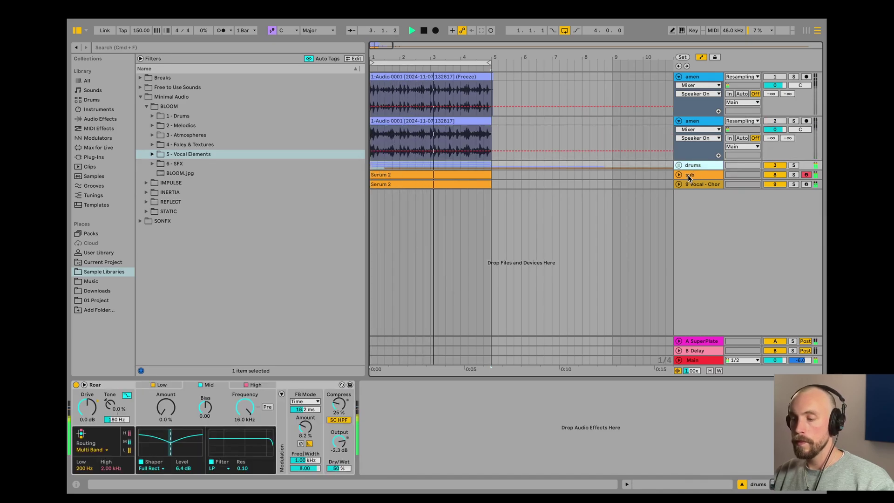
click(683, 175)
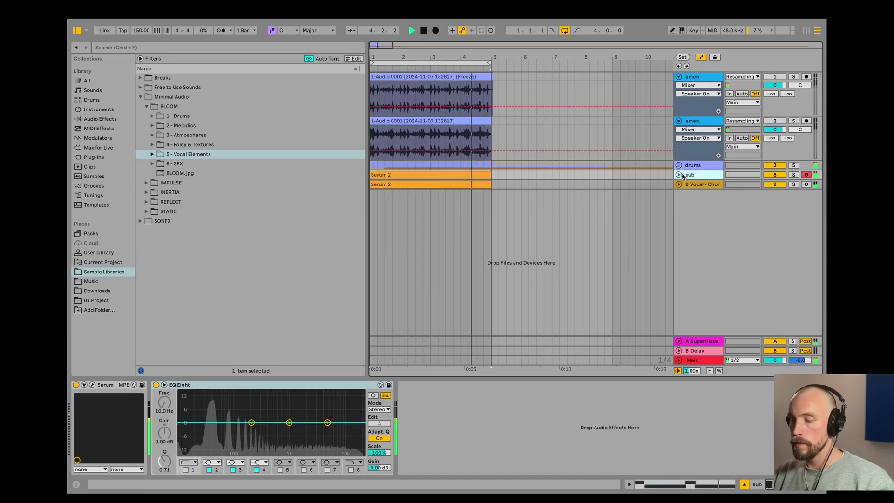